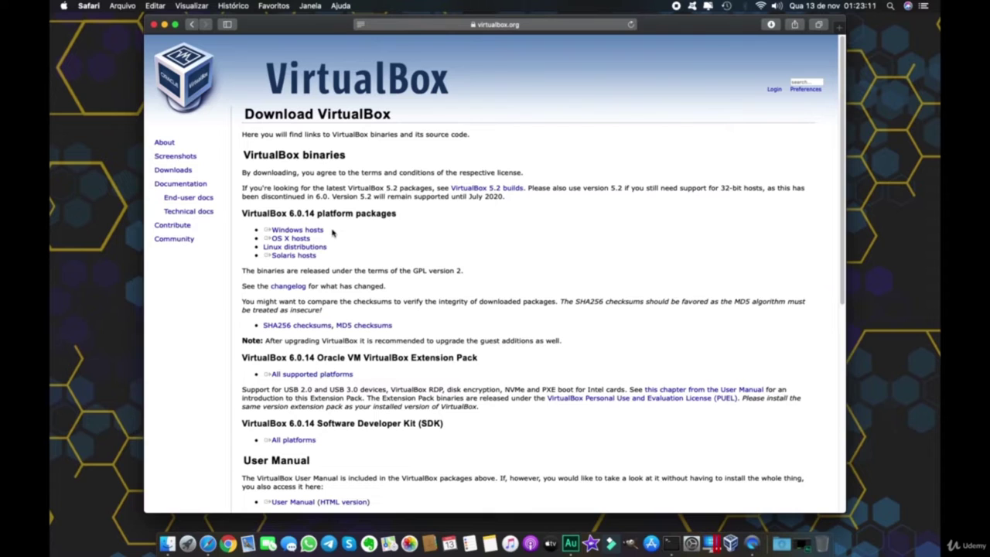
Download VirtualBox-6.0.14-133895-OSX.dmg, close Safari, and open the Downloads folder in Finder
drag(253, 246, 309, 244)
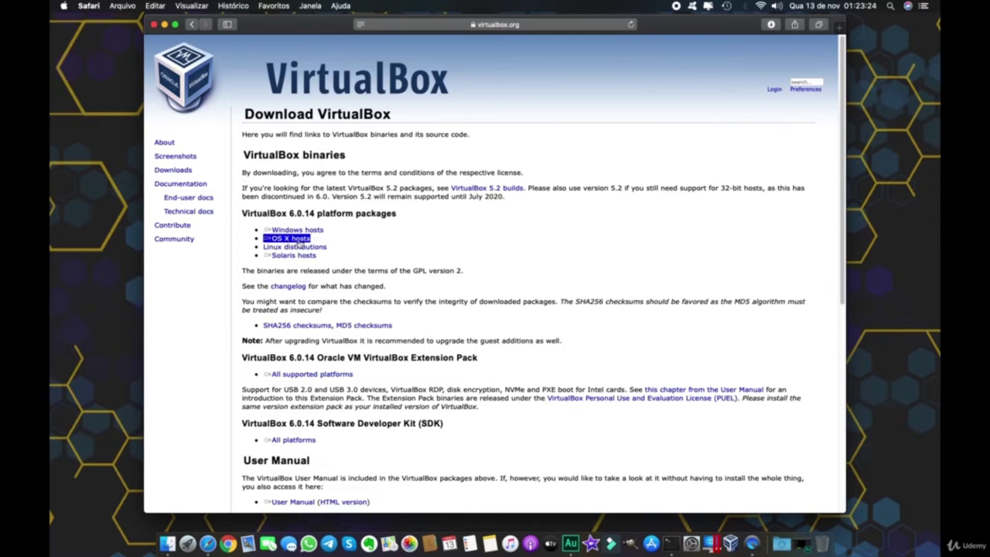
click(307, 241)
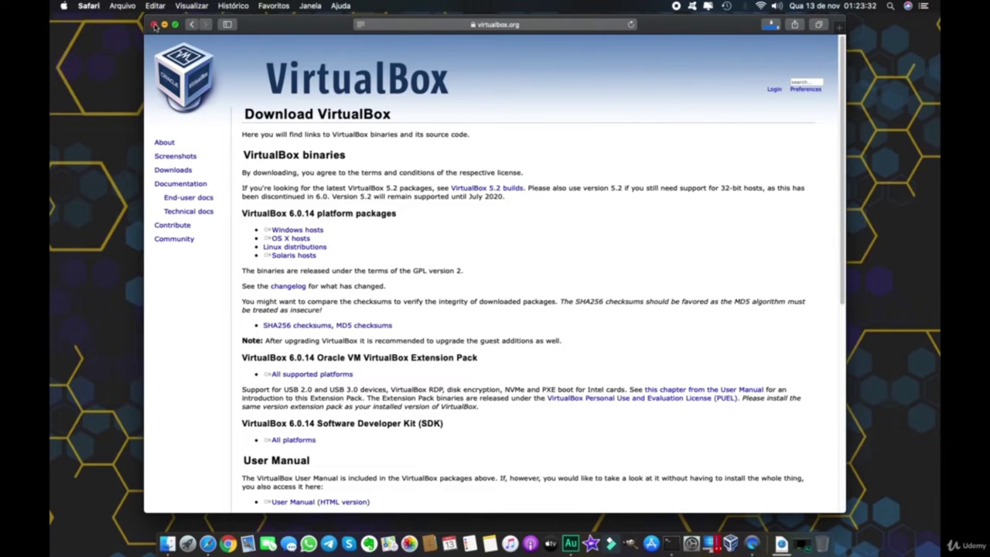
click(154, 23)
click(781, 543)
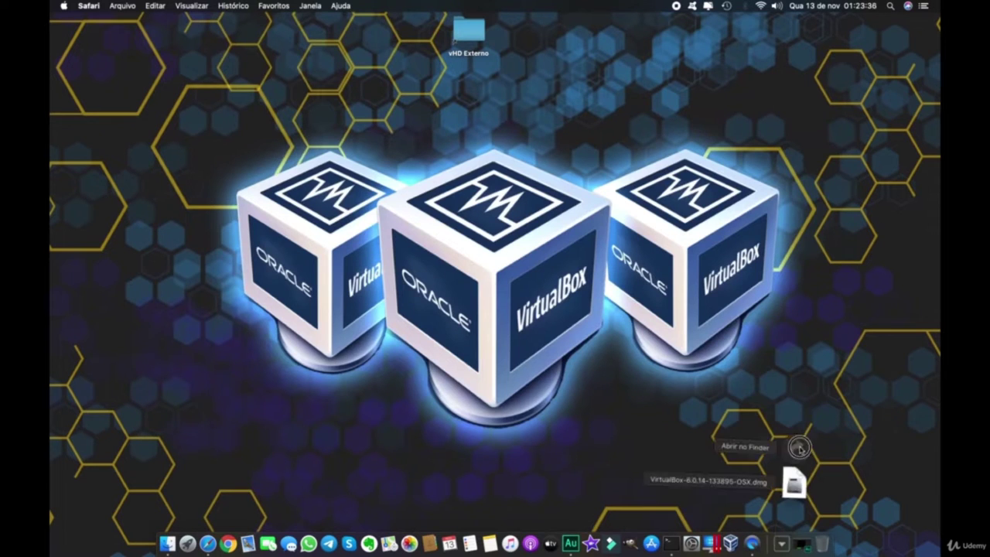
click(772, 416)
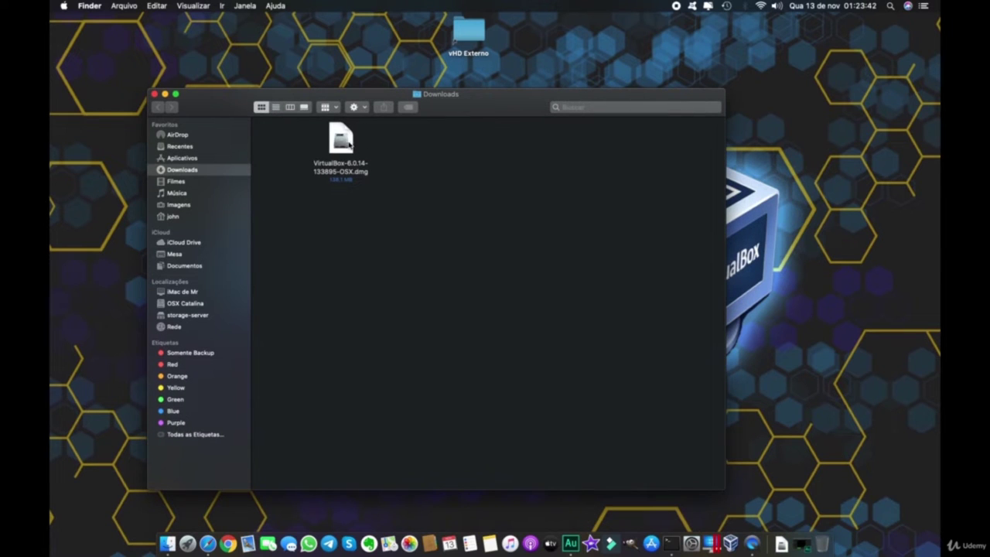
Open the VirtualBox disk image and run VirtualBox.pkg, authorizing the install with the admin password
double_click(344, 141)
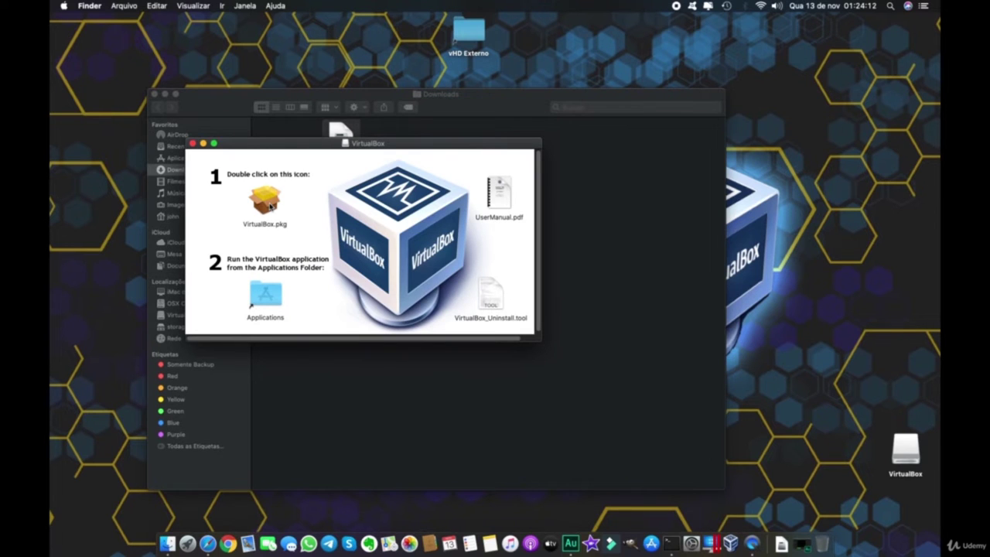
double_click(271, 205)
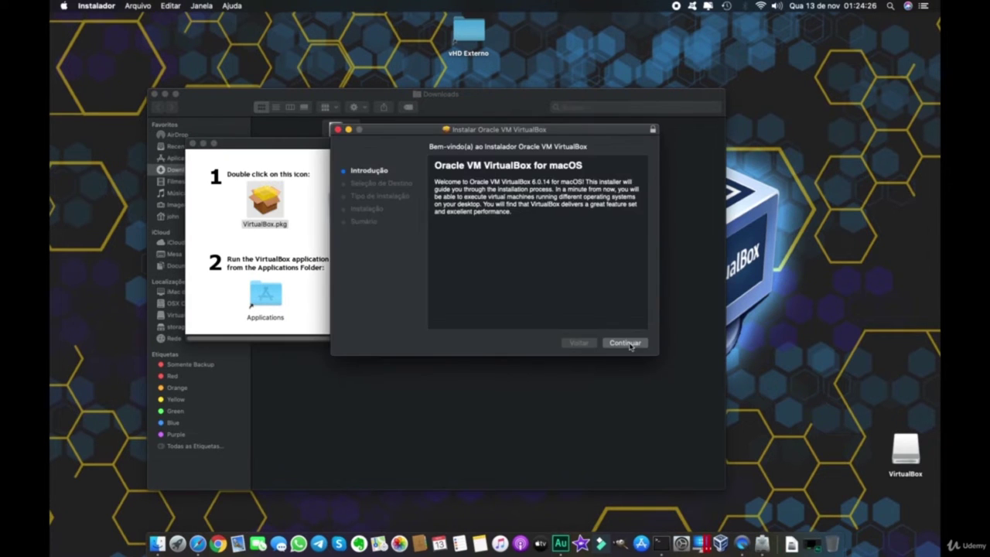
click(628, 344)
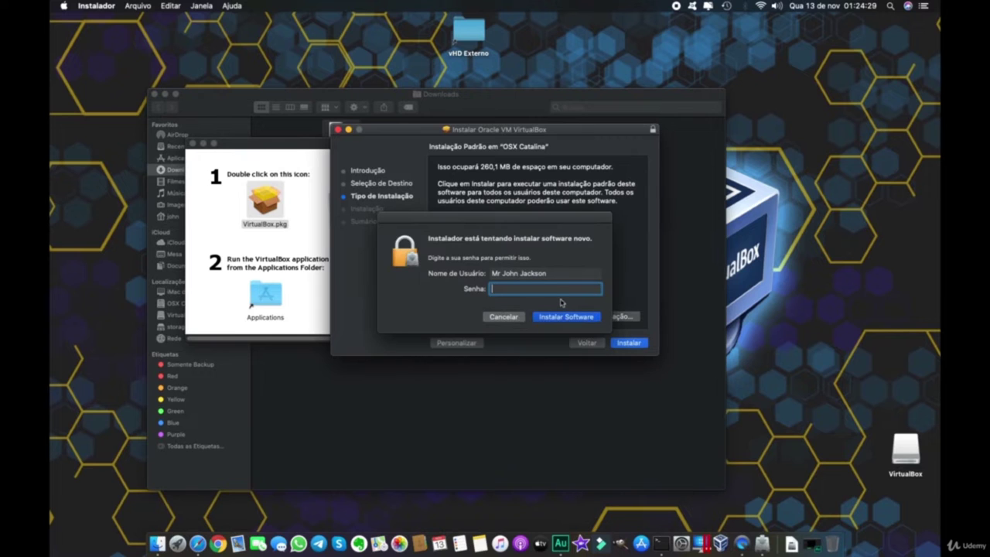
key(Return)
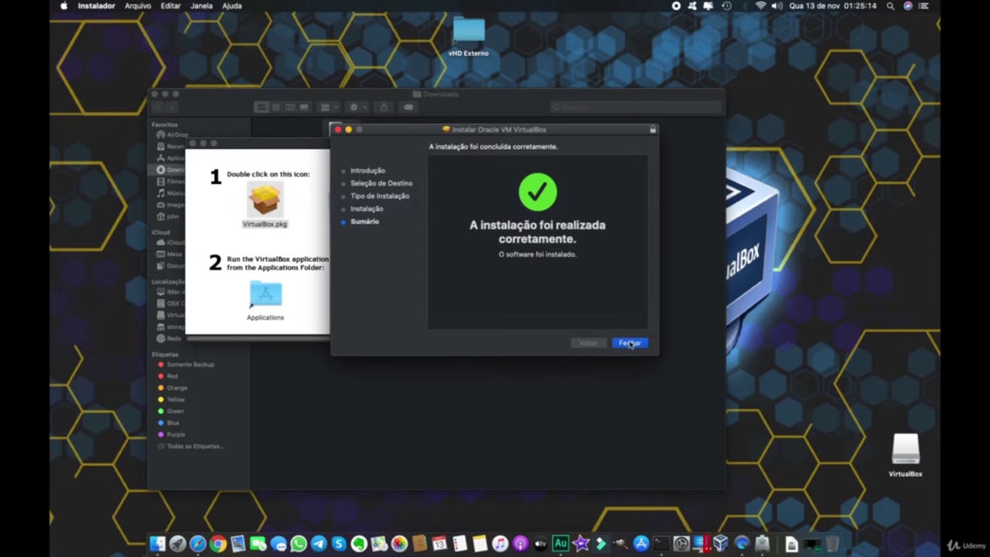
Close the finished installer, move it to the Trash, and close the Downloads window
click(641, 347)
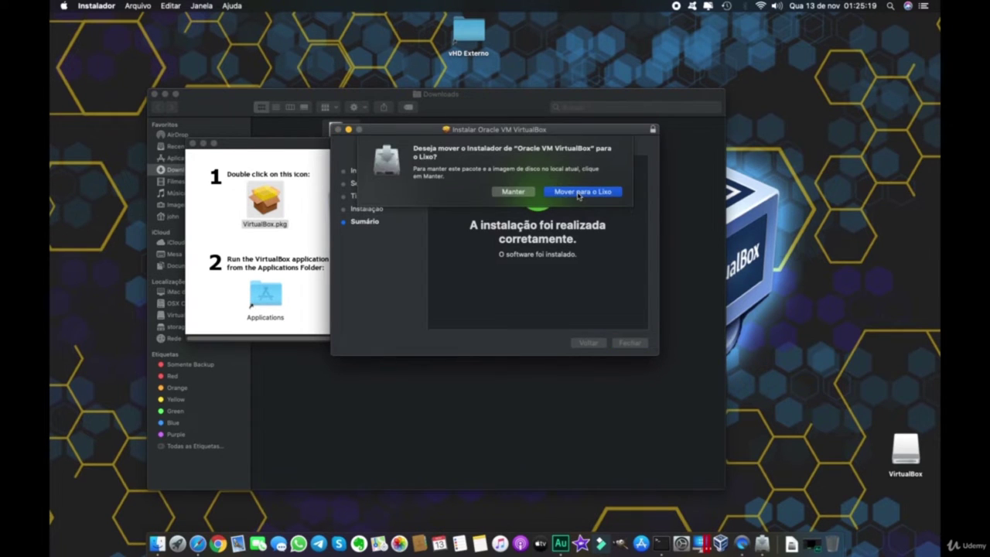
click(578, 192)
key(super+w)
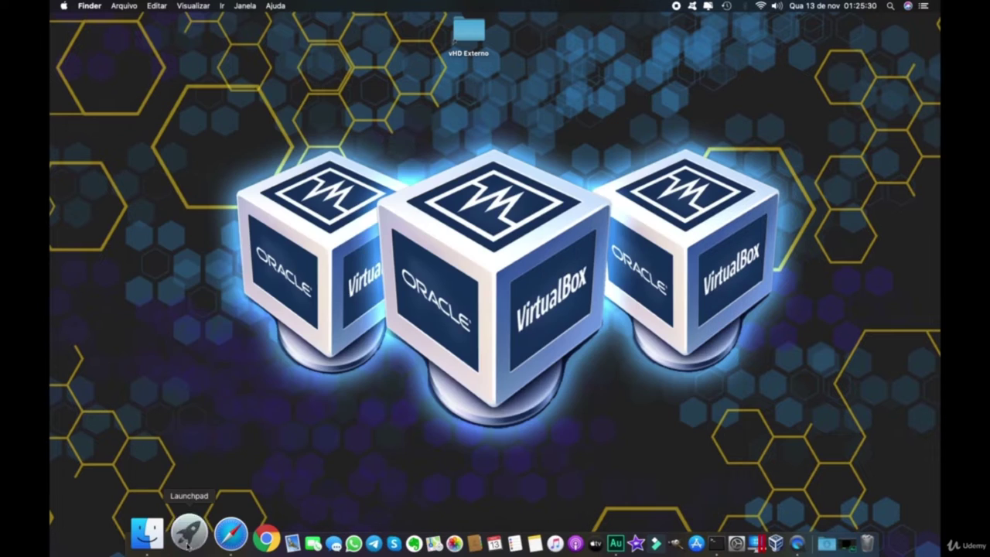
Launch the newly installed VirtualBox from Launchpad
click(187, 544)
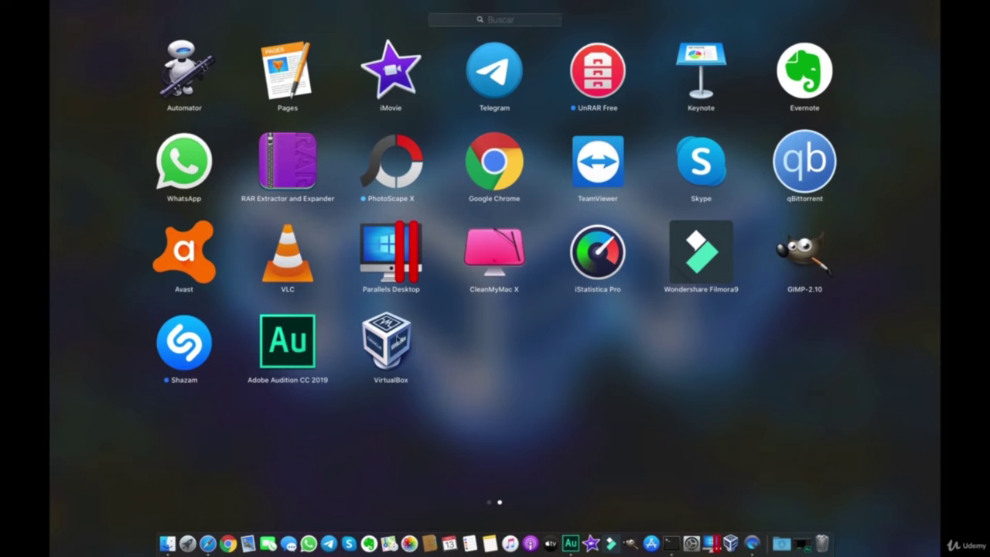
click(390, 340)
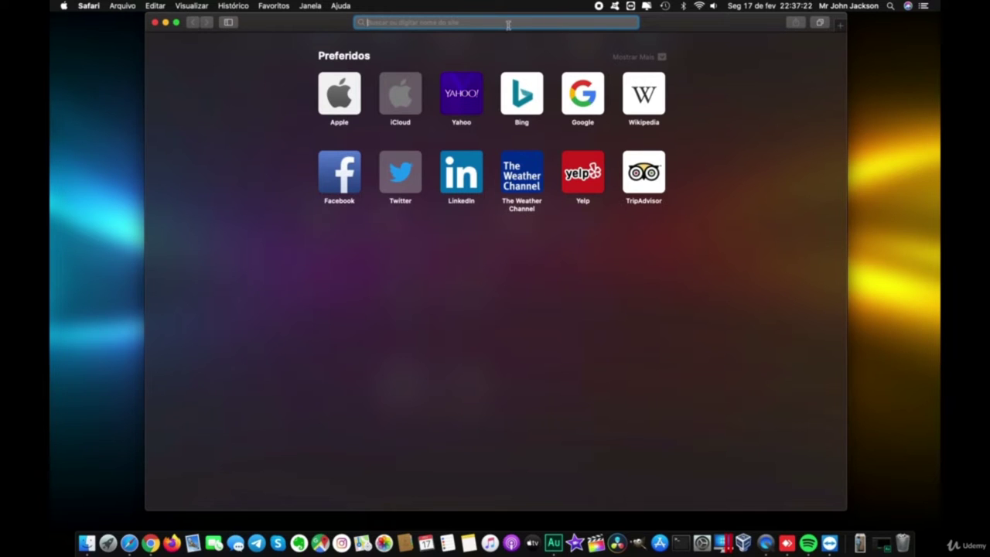
Go to virtualbox.org and open the Download VirtualBox page
text(virtualbox.org)
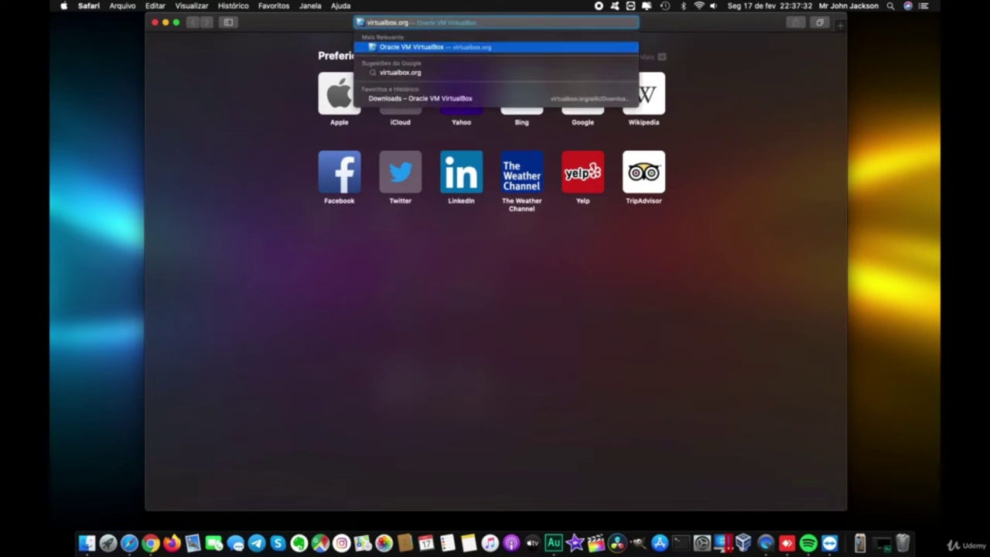
key(Return)
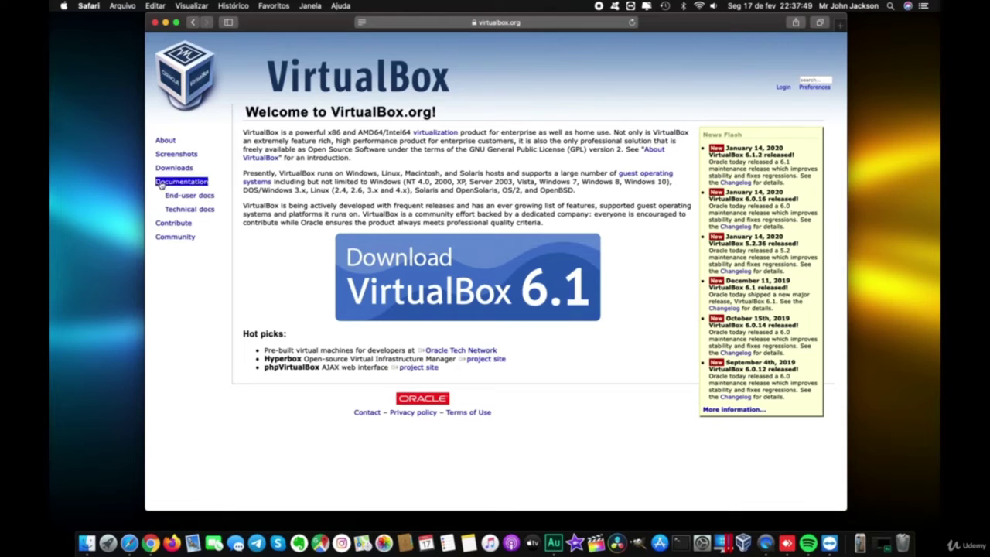
click(174, 168)
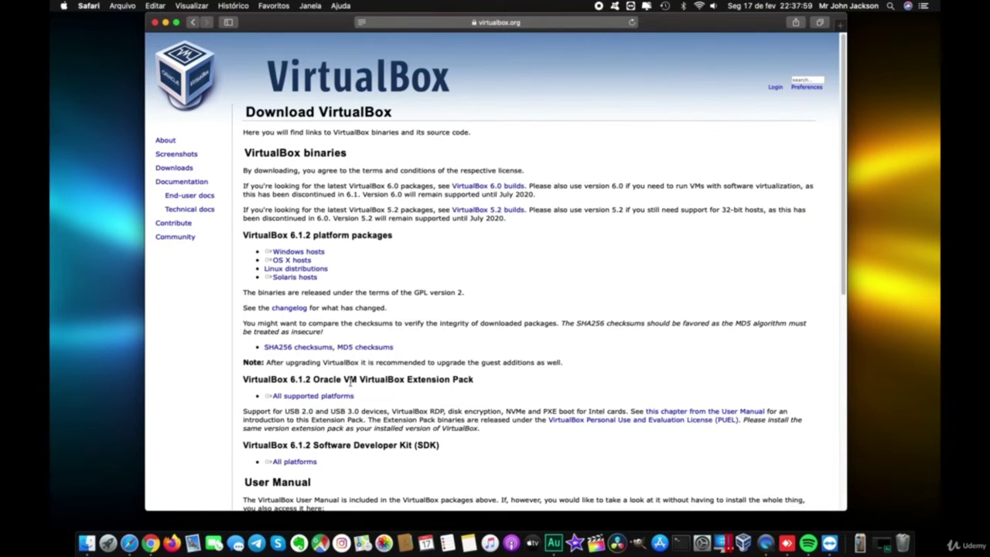
Download the 6.1.2 Extension Pack for all supported platforms and open it in VirtualBox
double_click(275, 378)
click(294, 392)
click(314, 395)
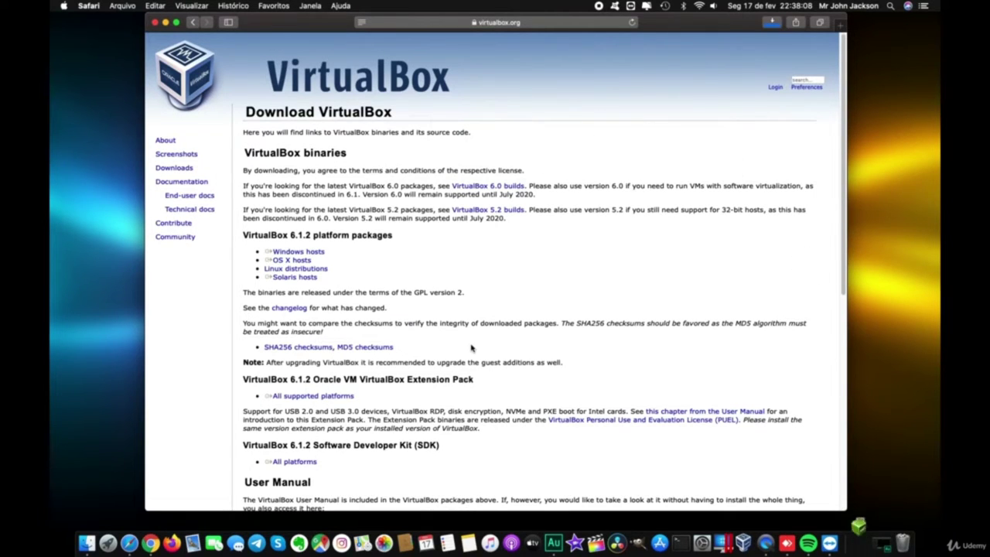
click(772, 22)
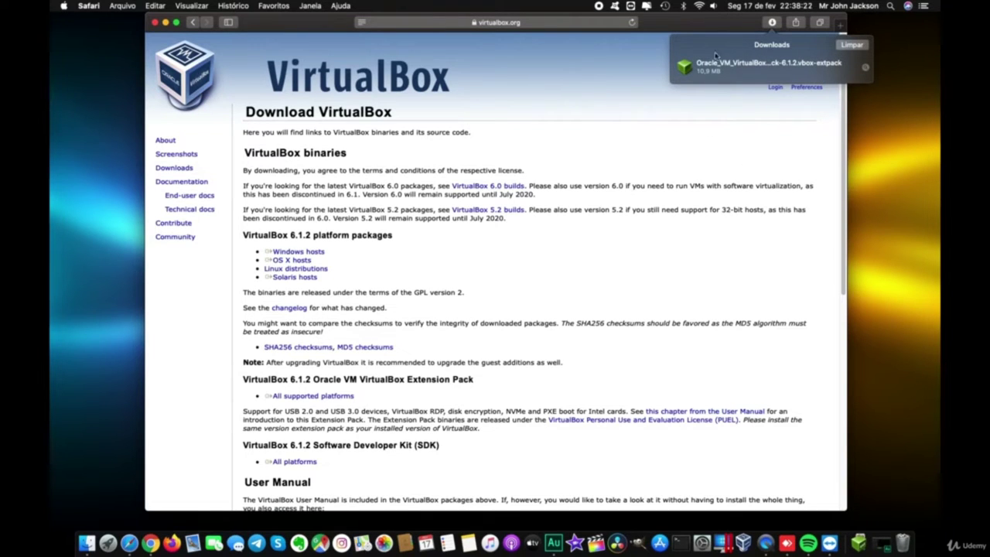
double_click(735, 63)
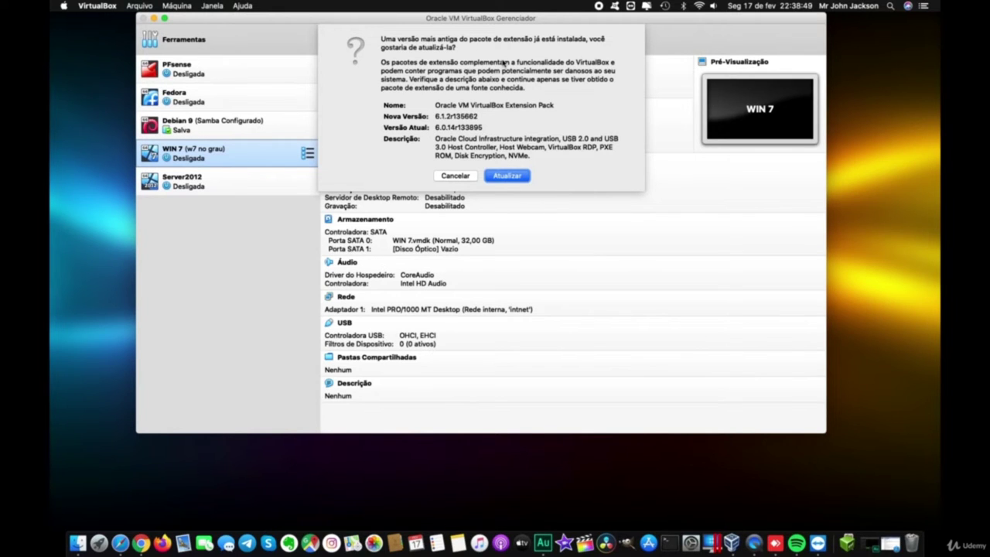
Confirm upgrading the Extension Pack to 6.1.2, accept the licence, and authorize with the admin password
click(501, 178)
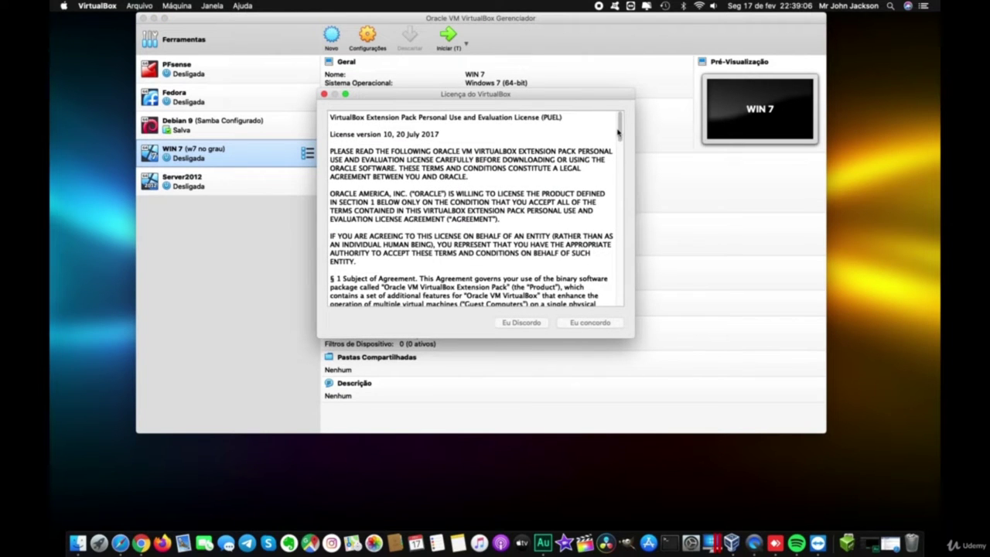
scroll(625, 126, down, 2)
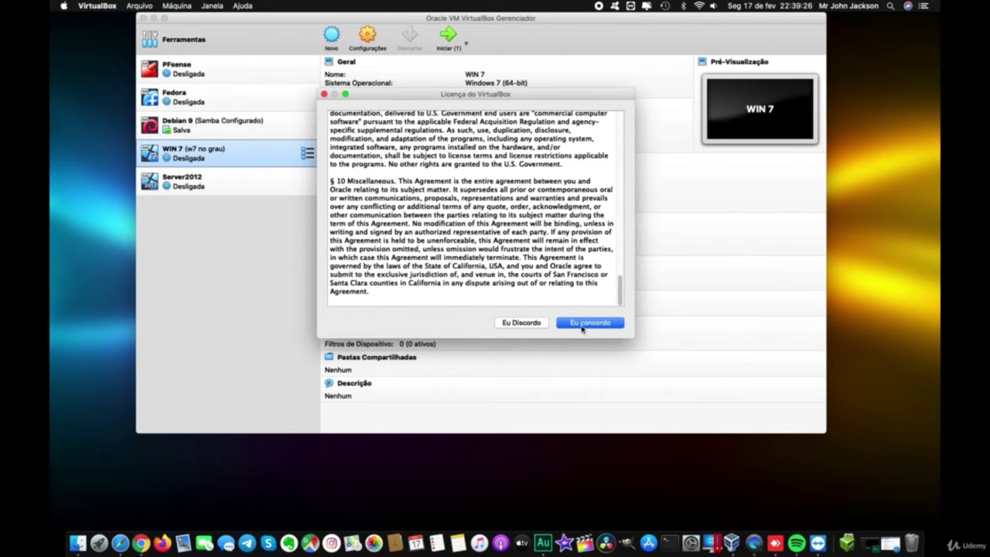
click(588, 322)
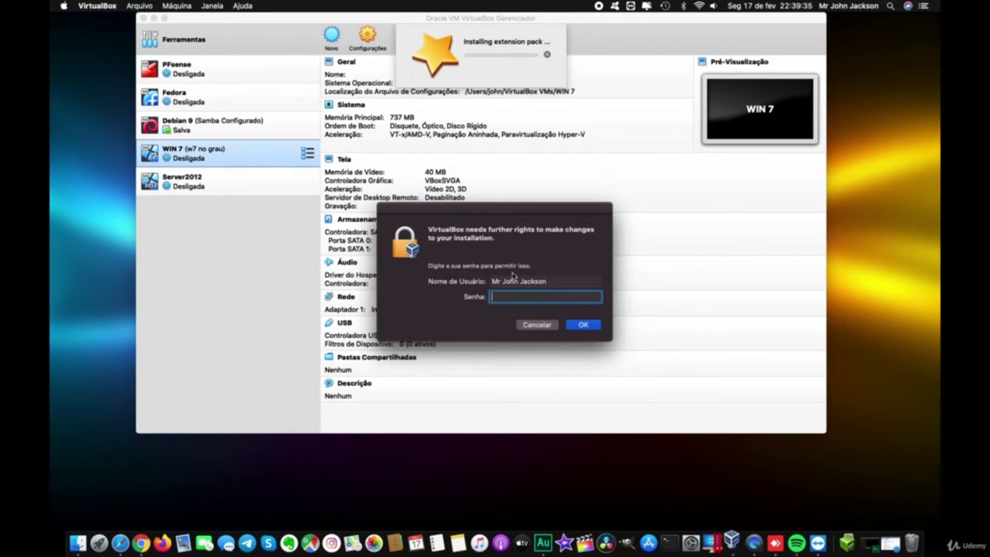
text(******)
key(Return)
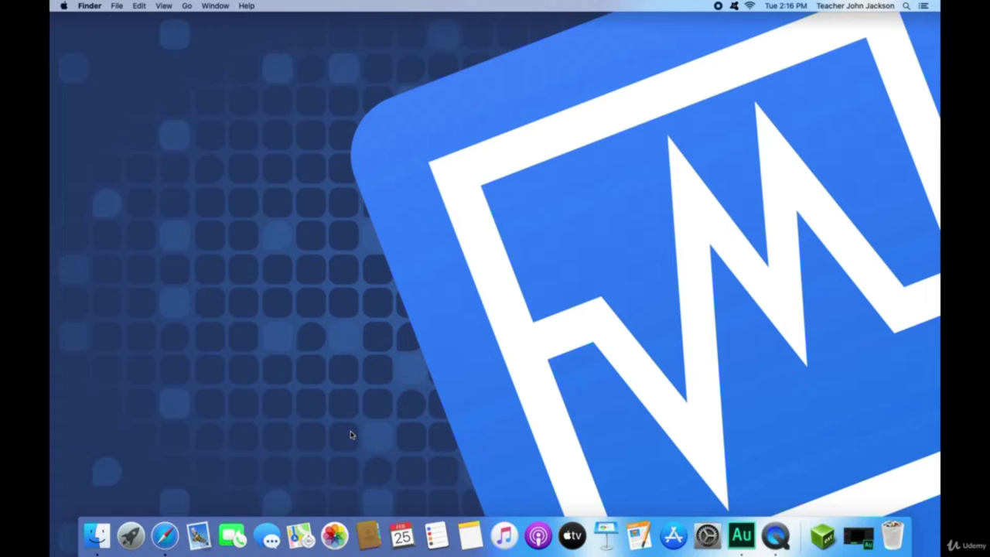
Relaunch VirtualBox from Launchpad's app grid to reach the empty Manager
click(130, 535)
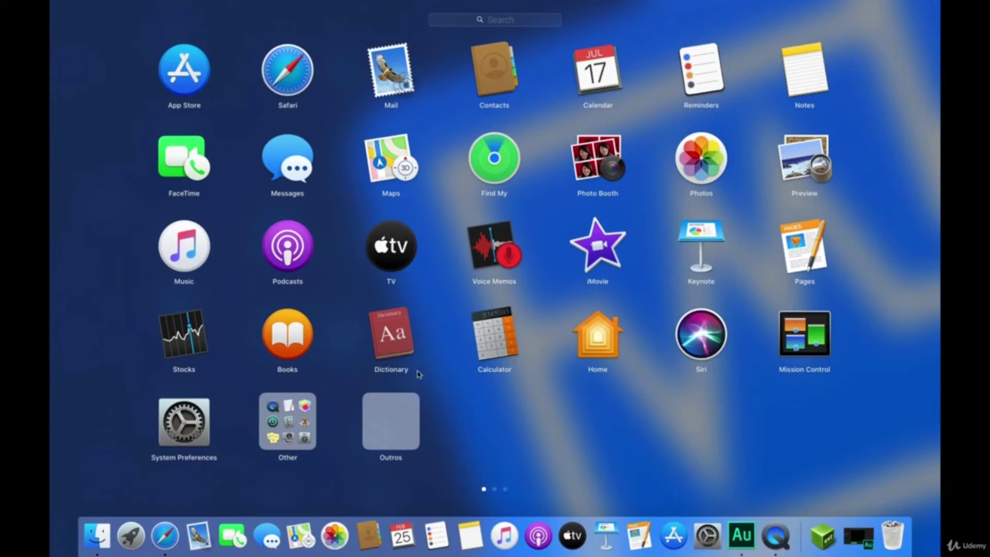
scroll(466, 378, right, 2)
scroll(459, 380, left, 1)
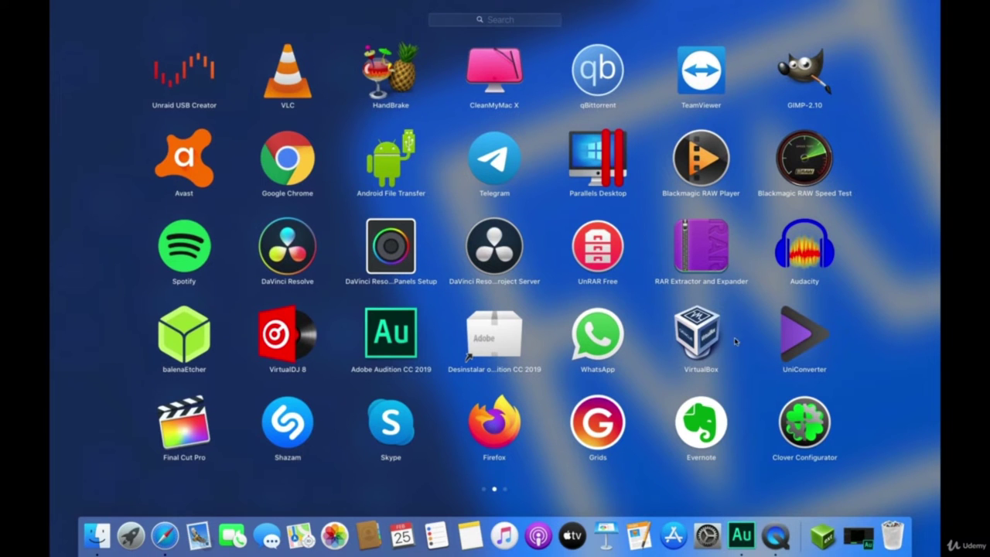
click(692, 334)
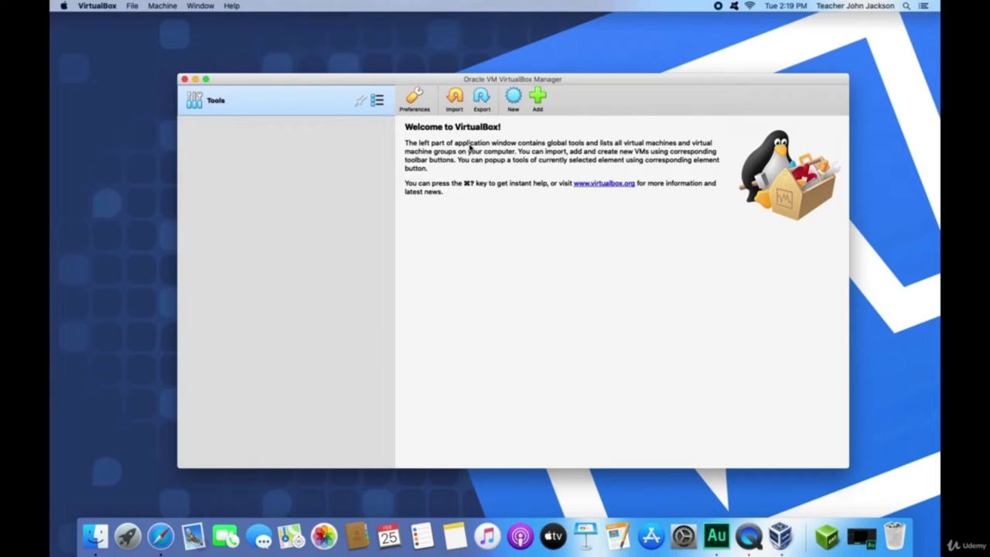
Open VirtualBox Preferences to the General page showing /Users/jackson/VirtualBox VMs
click(97, 6)
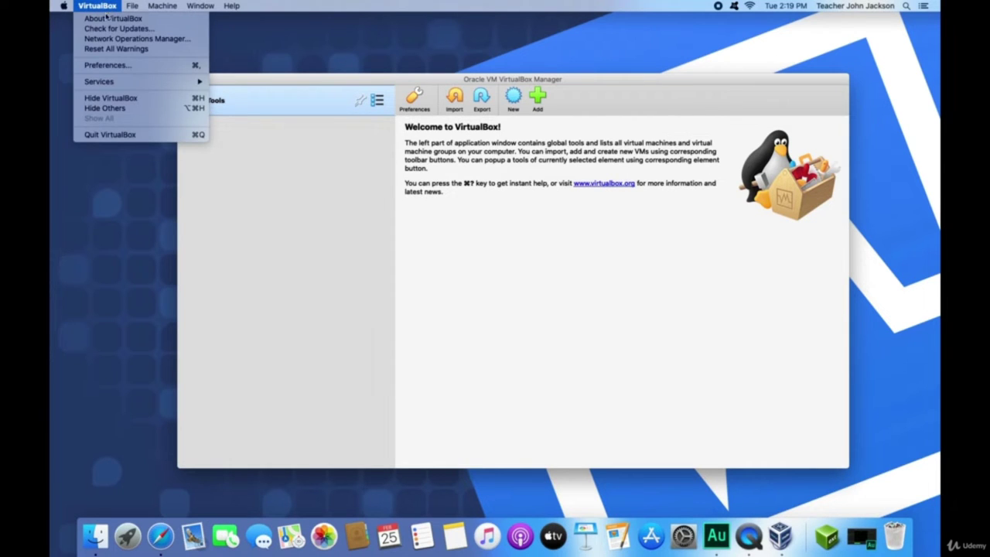
click(134, 66)
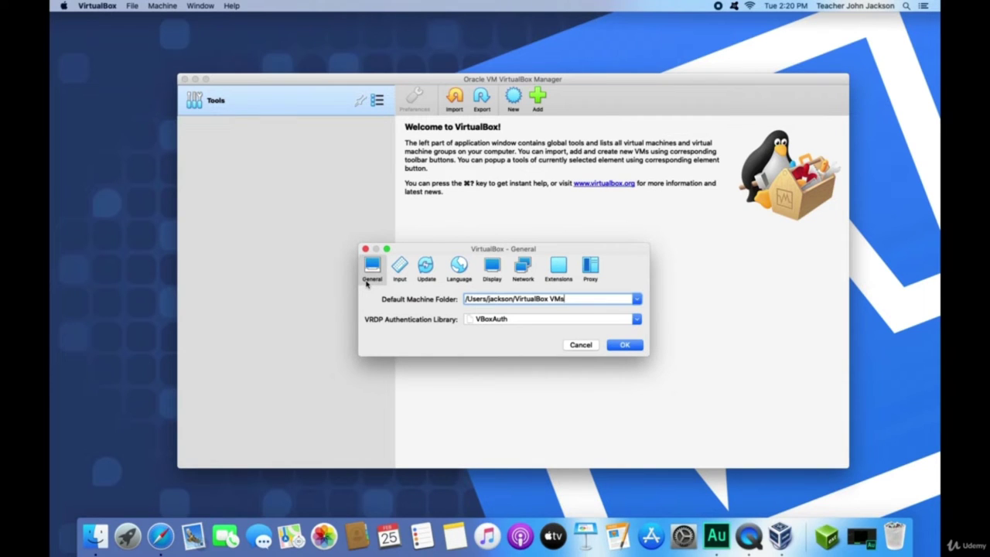
Review the Input, Update, Network, Extensions and Proxy pages, then close Preferences unchanged
click(399, 269)
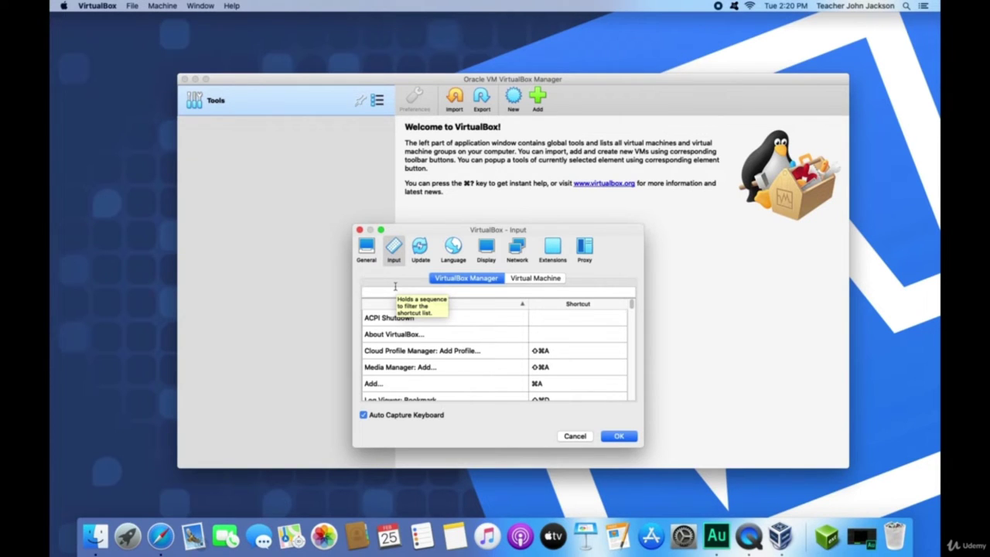
click(424, 247)
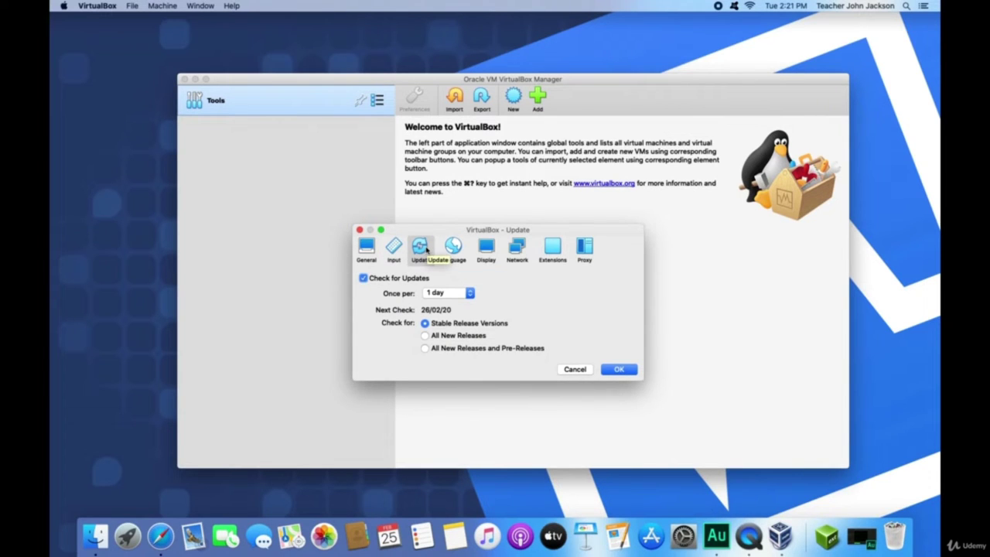
click(516, 247)
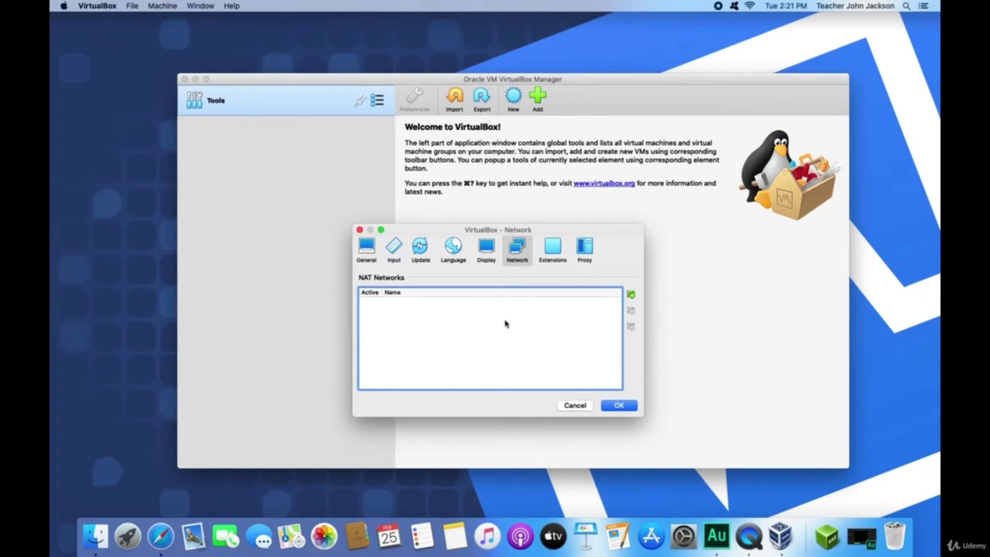
click(547, 256)
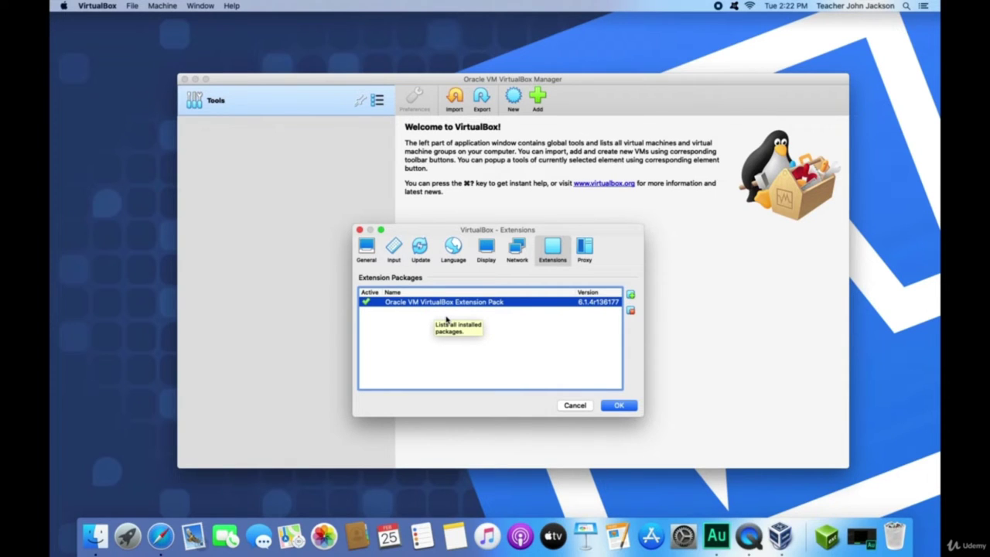
click(585, 249)
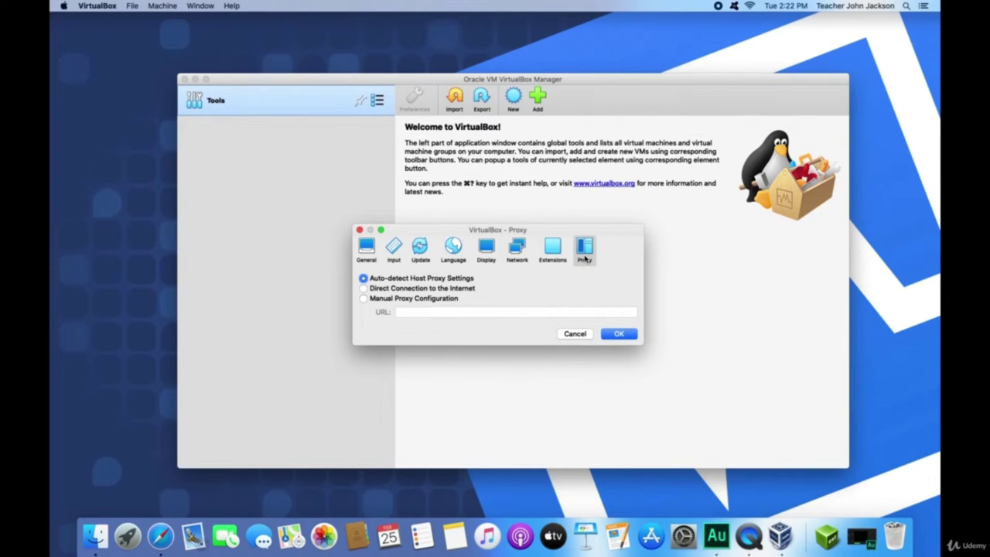
click(359, 230)
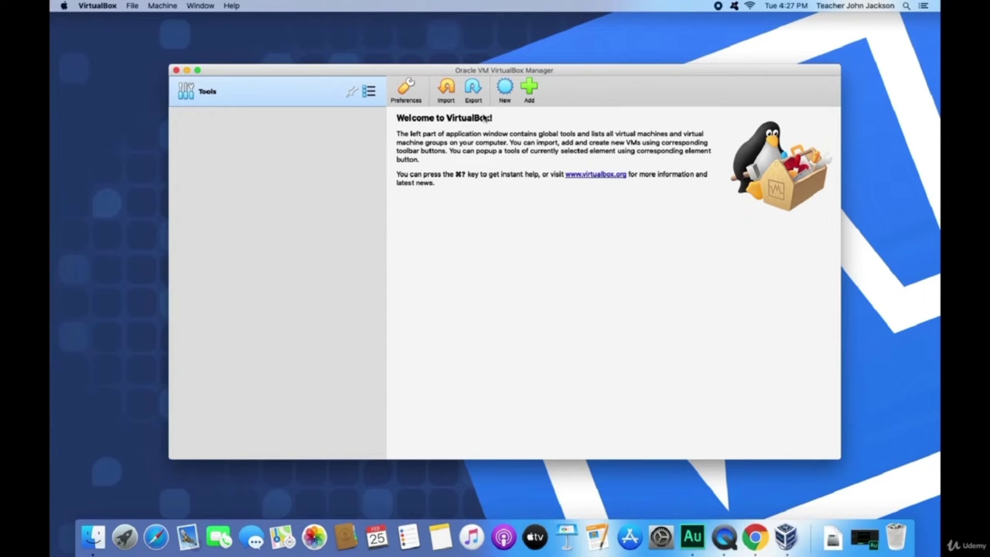
Start a new VM named 'Windows 10' with version Windows 10 (64-bit)
click(506, 89)
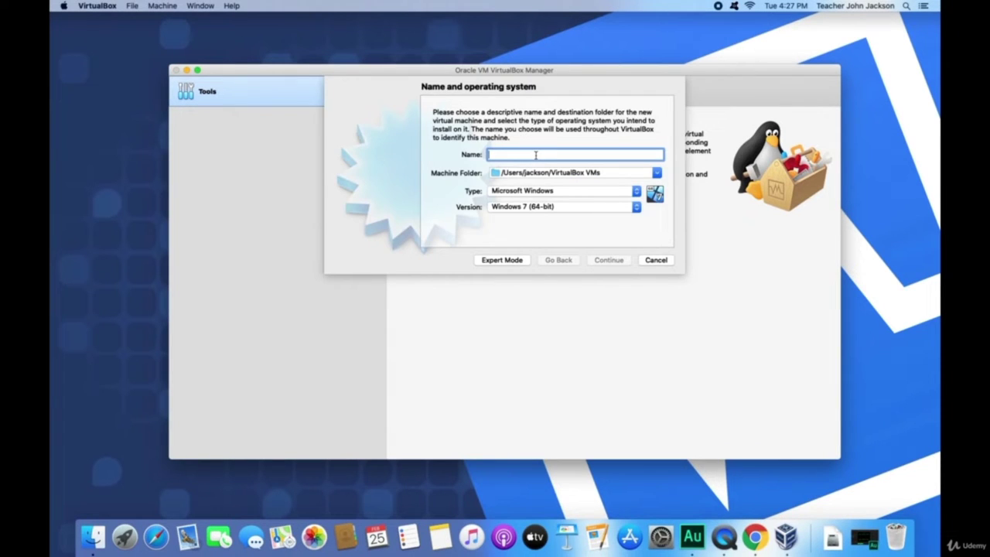
text(Wi)
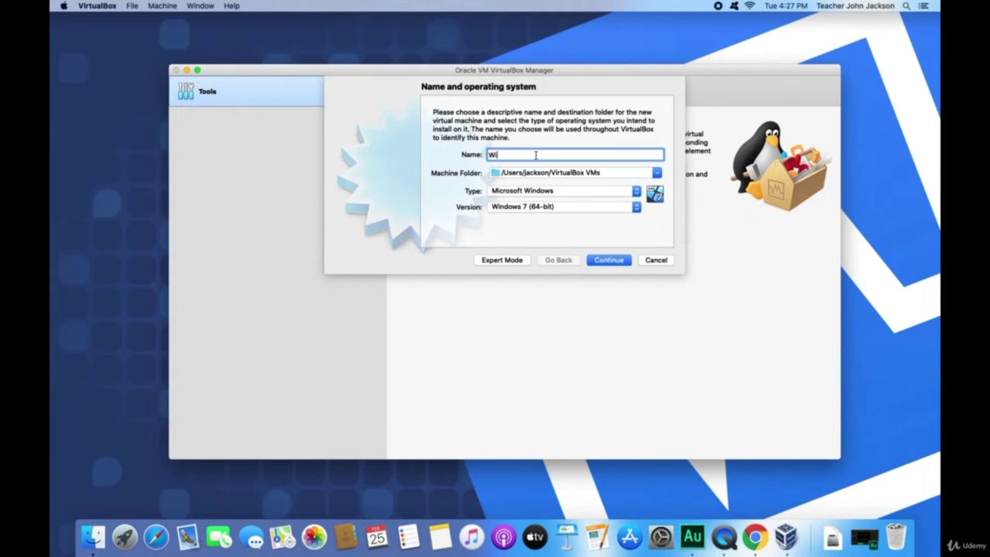
text(ndows 10)
click(547, 210)
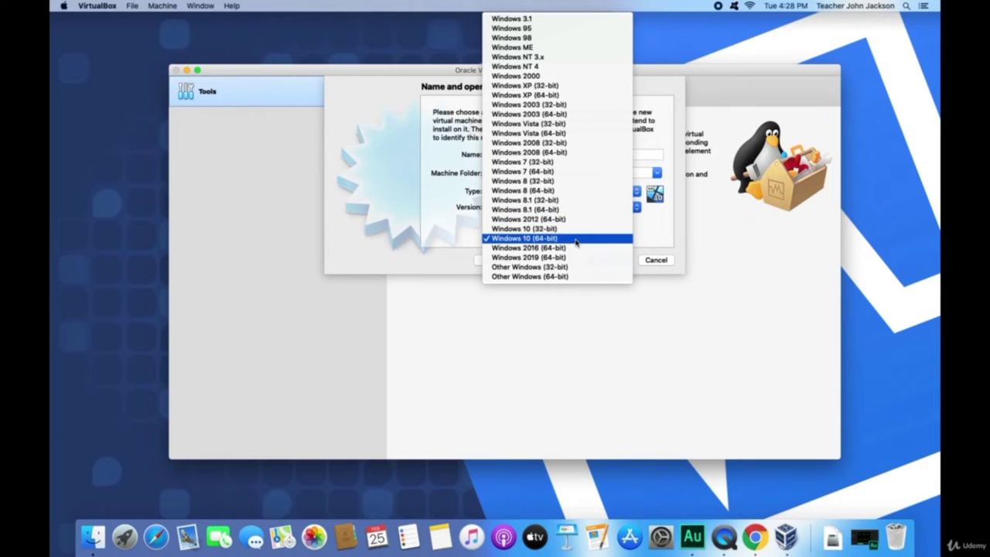
click(575, 242)
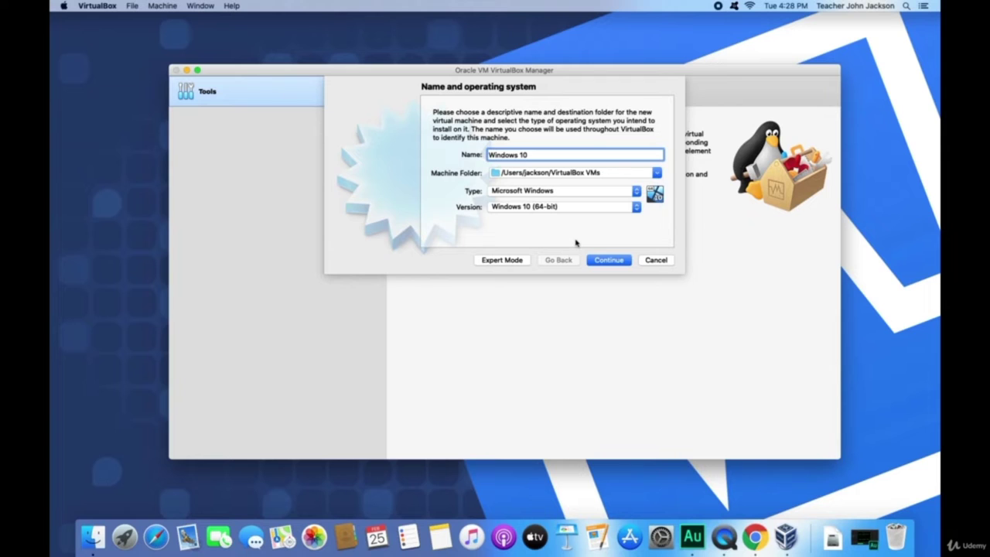
Keep 2048 MB of memory and choose to create a new virtual hard disk now
click(604, 263)
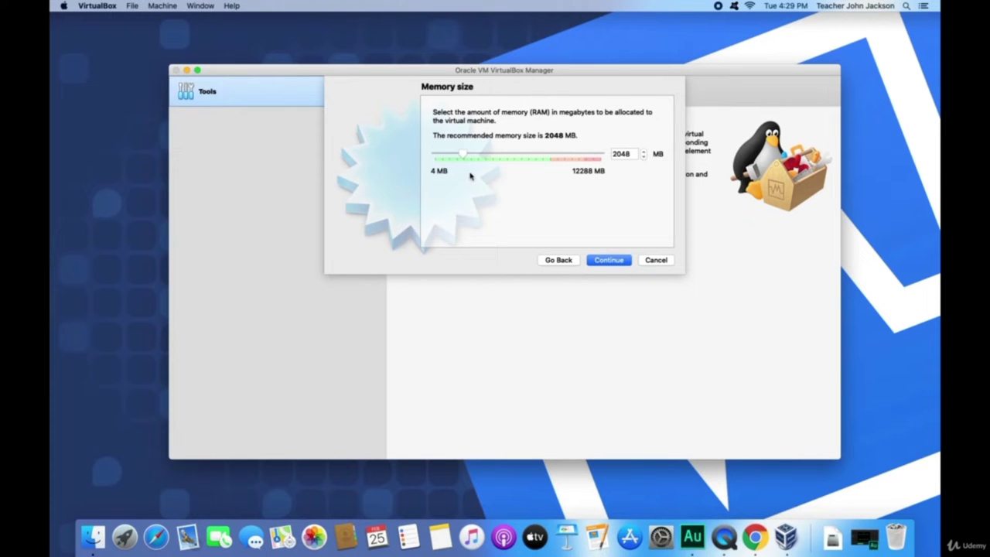
click(619, 260)
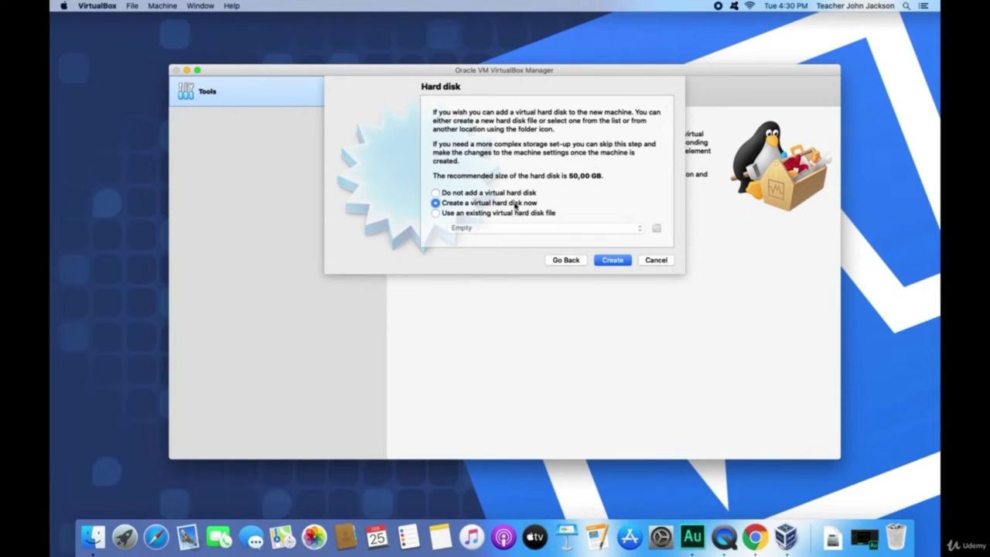
click(615, 262)
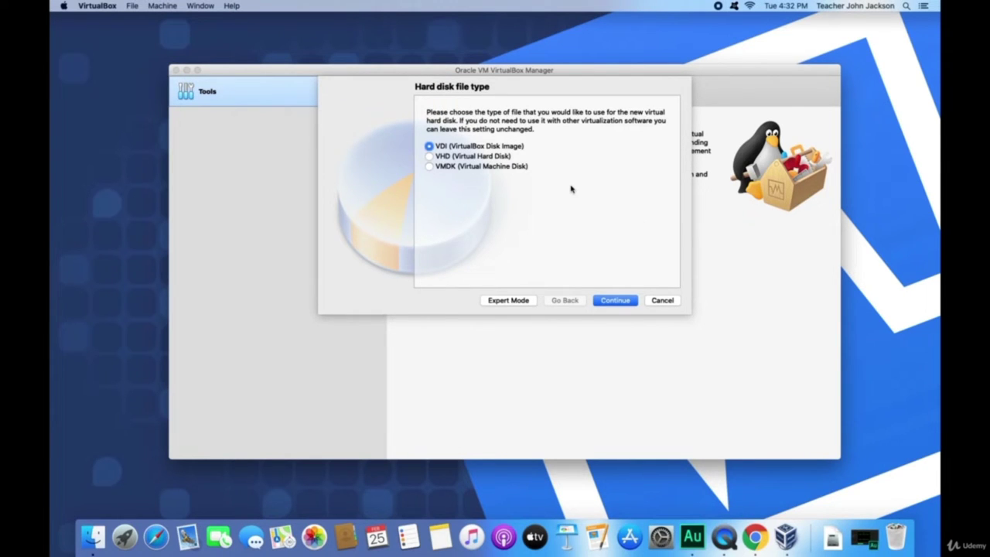
Give the Windows 10 machine a dynamically allocated 50,00 GB VDI disk
click(624, 303)
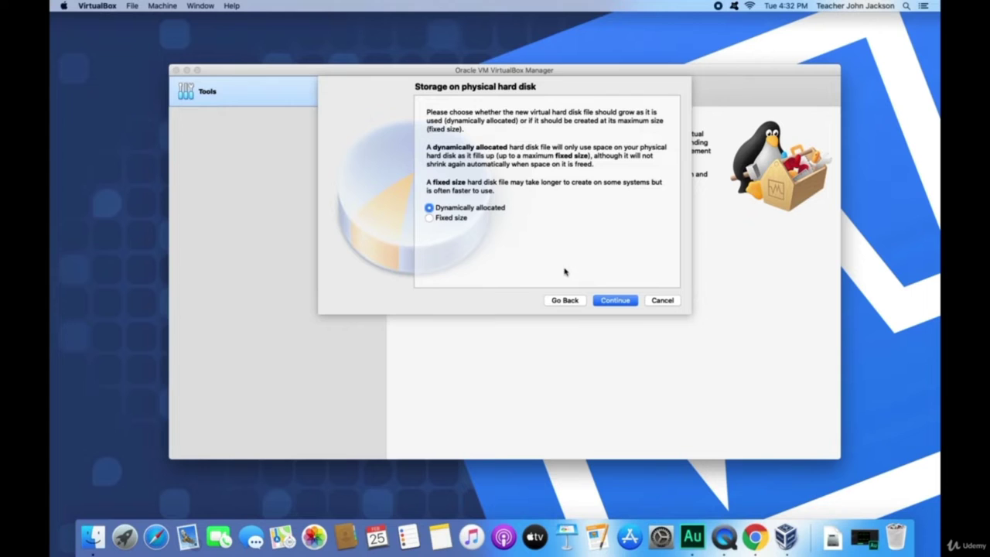
click(619, 304)
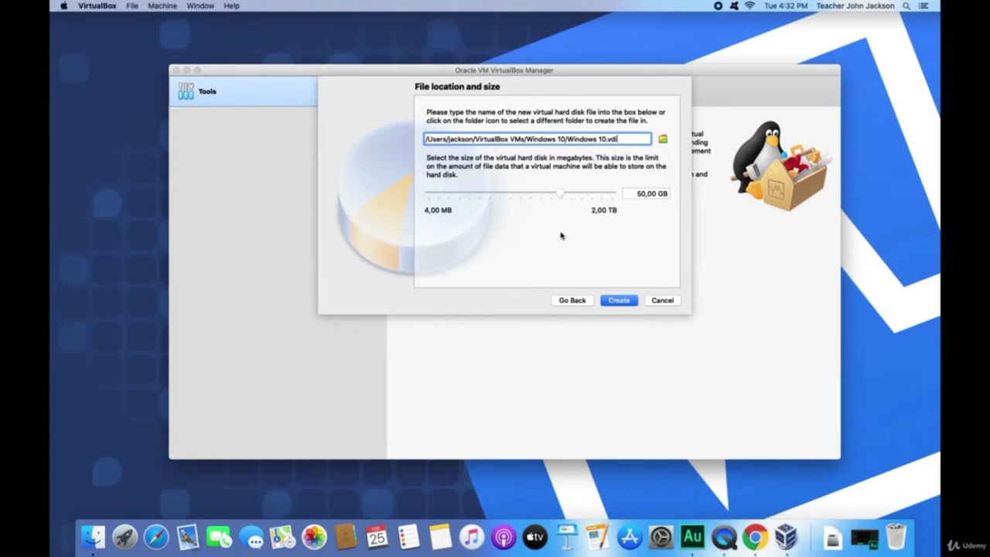
click(632, 303)
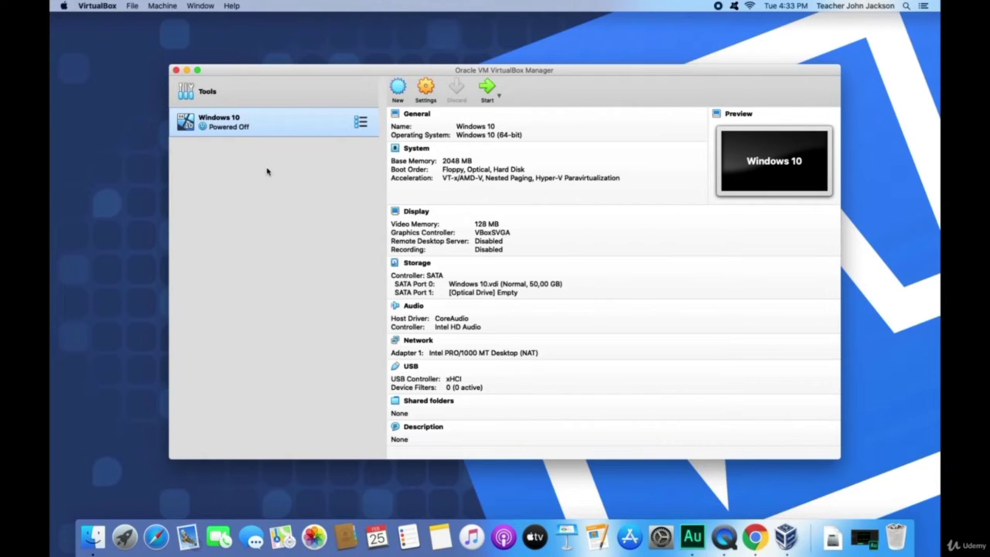
click(427, 88)
click(361, 160)
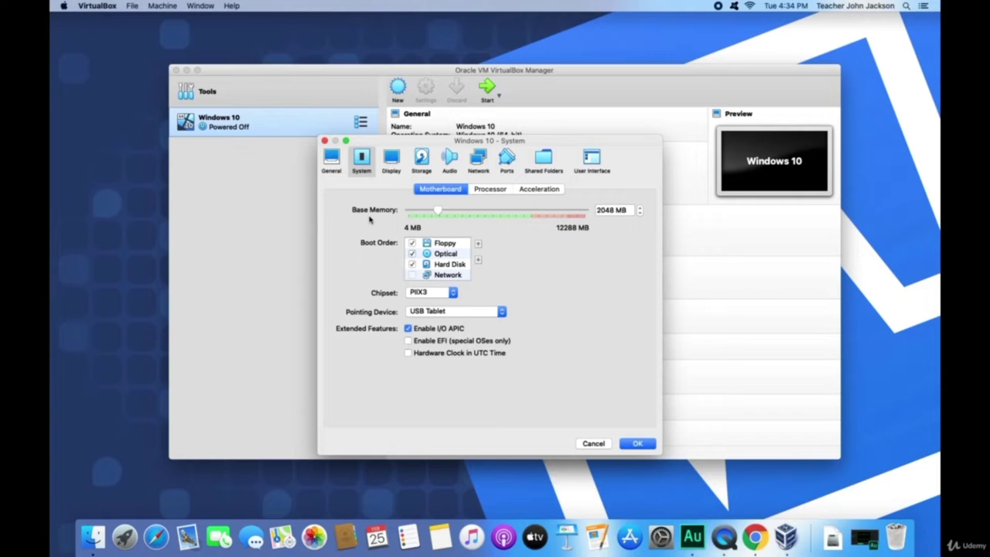
click(420, 159)
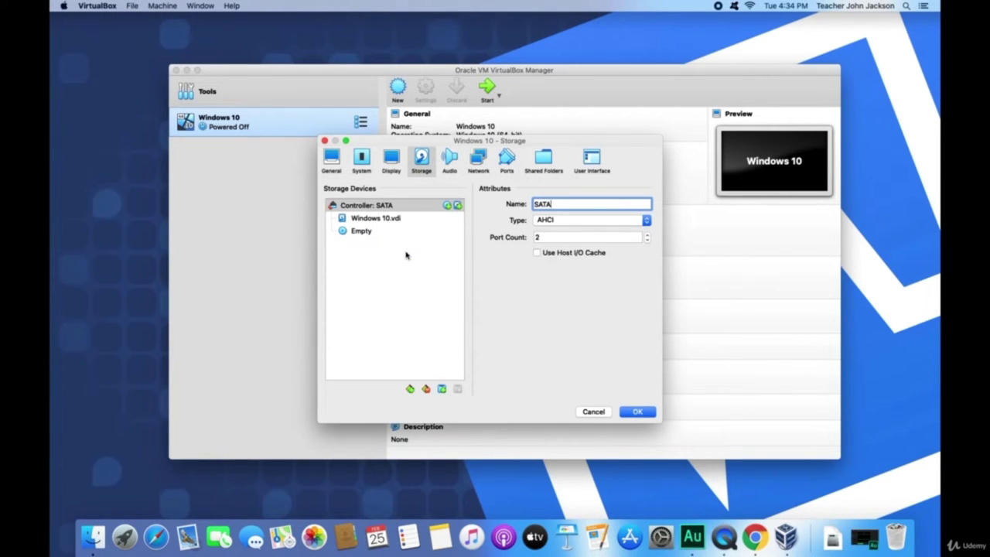
click(450, 160)
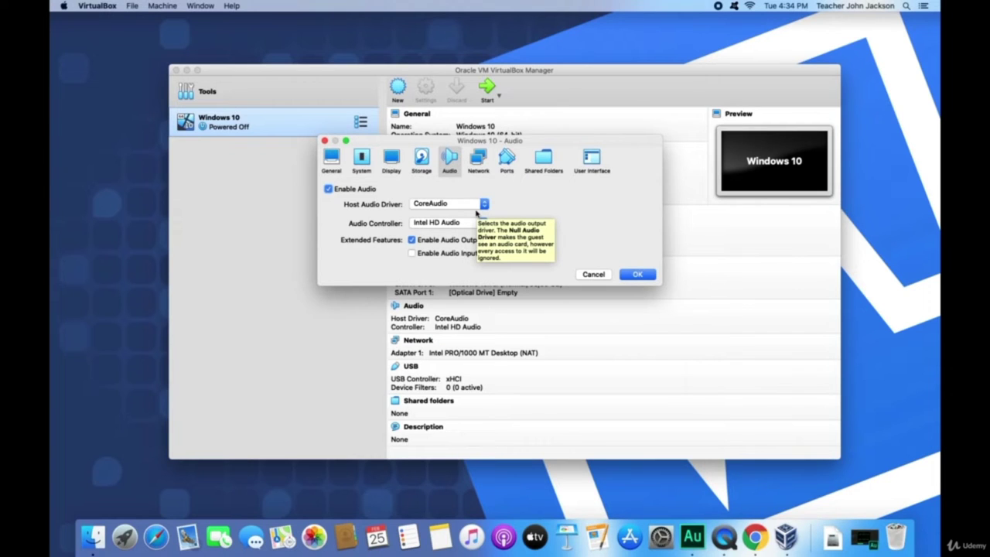
click(478, 160)
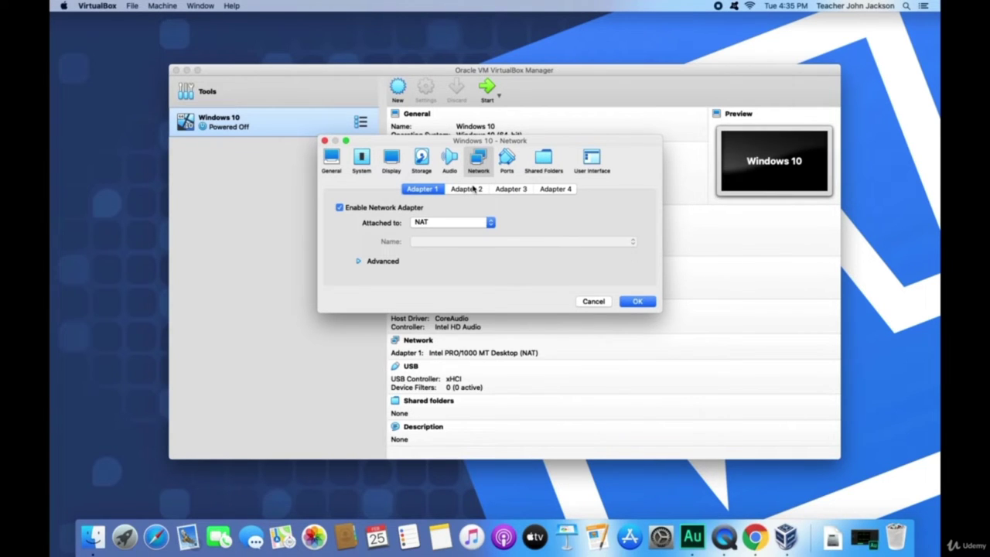
click(545, 160)
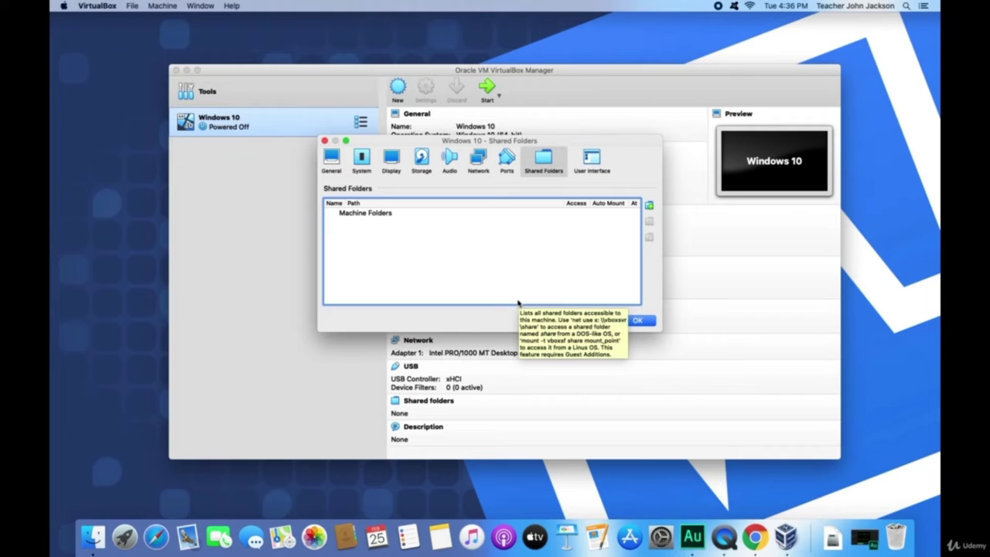
click(639, 320)
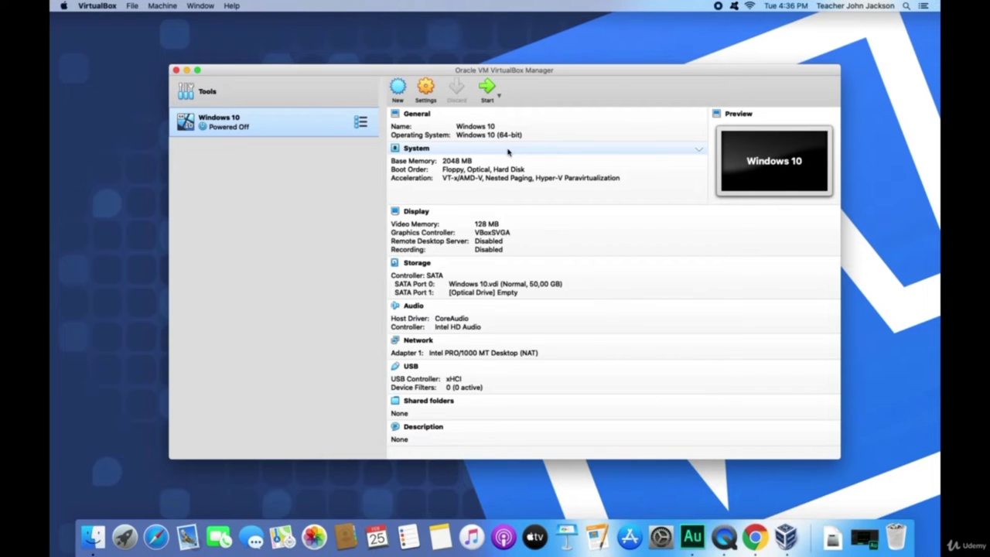
Start the Windows 10 VM and boot it from Win10_1809Oct_BrazilianPortuguese_x64.iso in Downloads
click(485, 89)
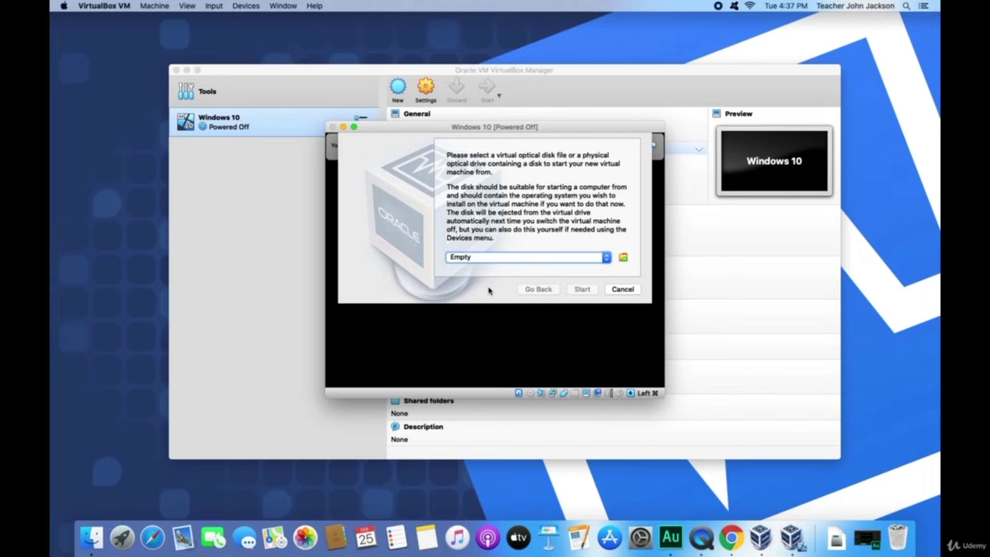
click(624, 257)
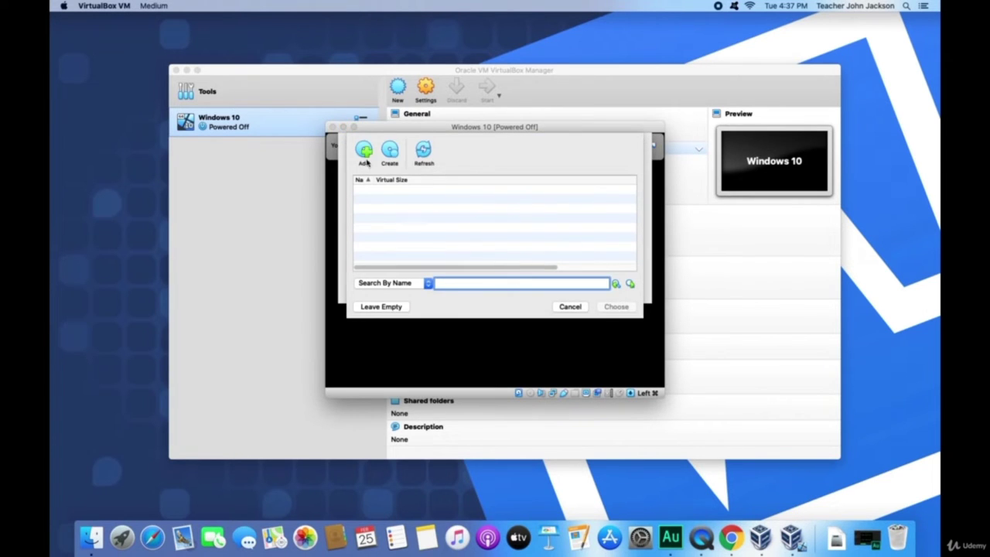
click(363, 151)
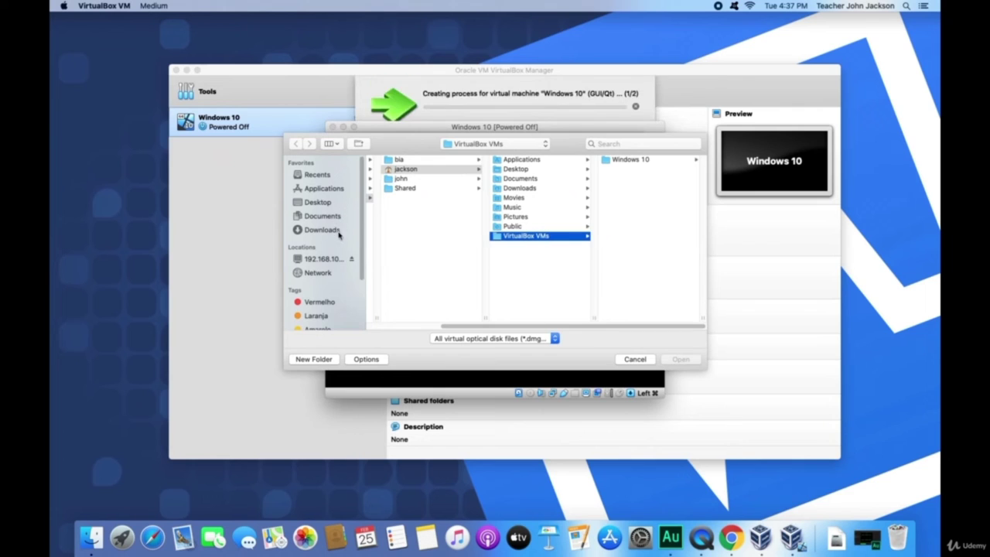
click(338, 230)
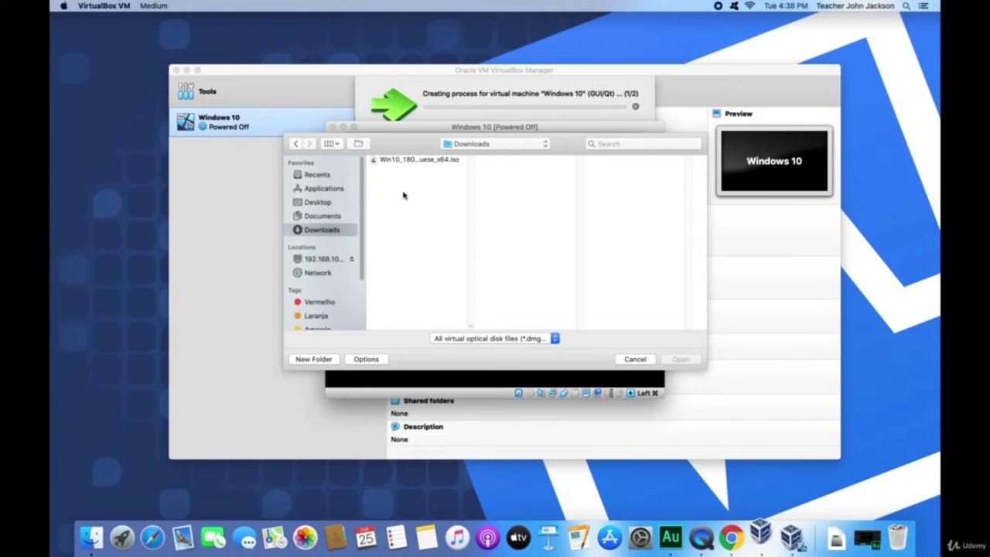
click(416, 160)
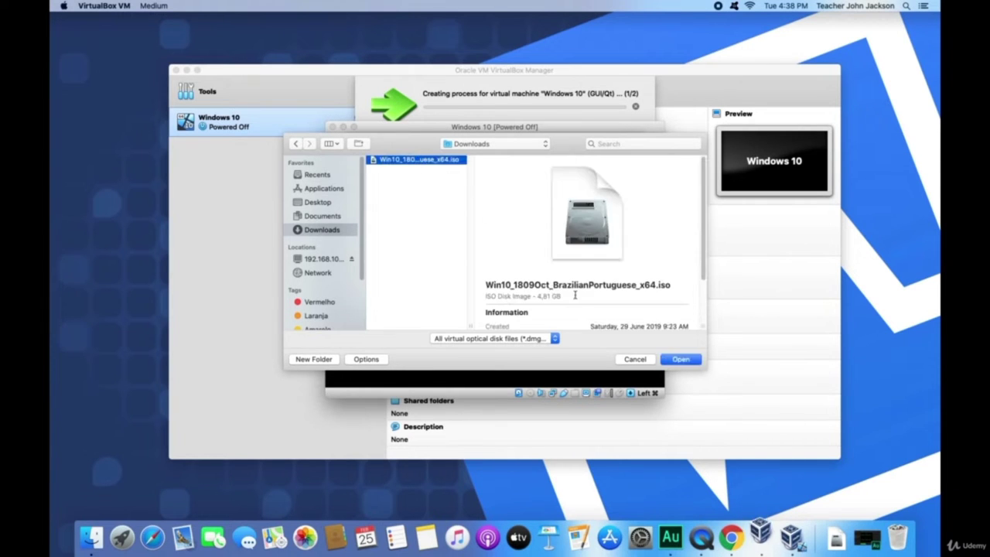
click(666, 359)
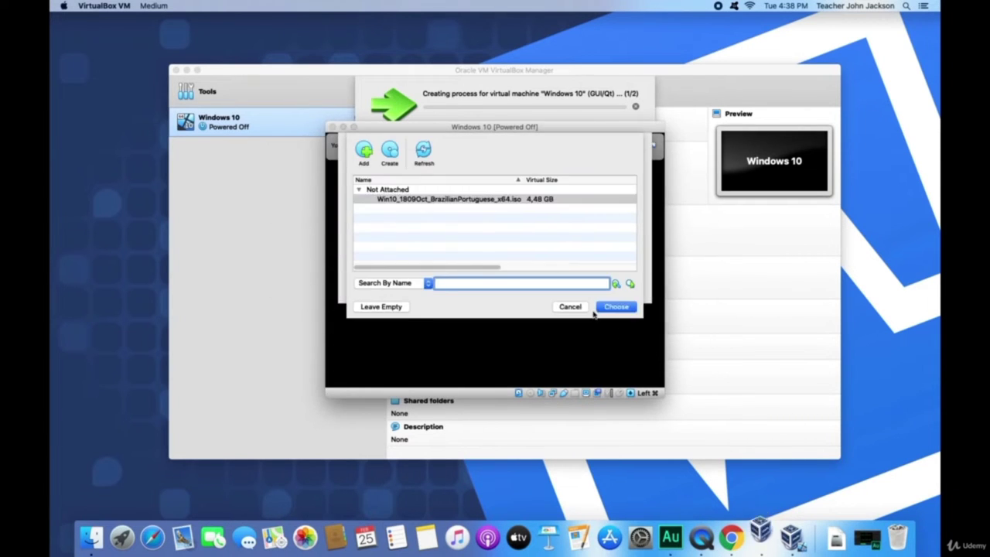
click(609, 308)
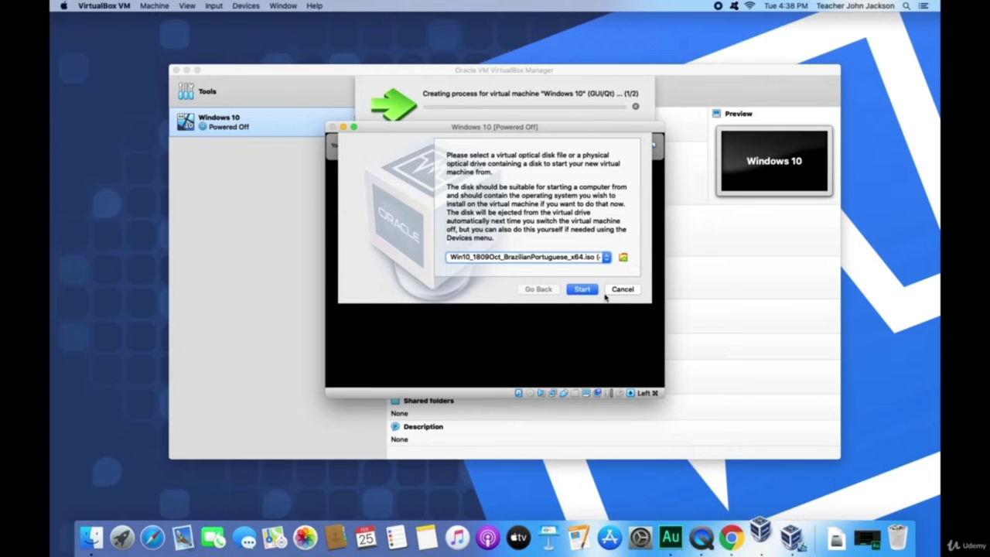
click(585, 291)
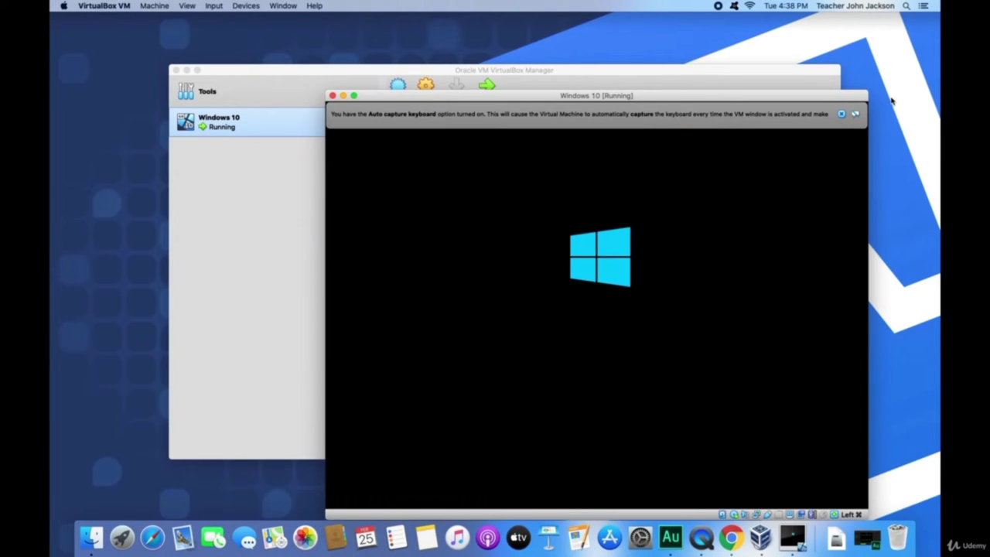
Keep the Portuguese language settings, skip the product key and choose the Windows 10 Pro edition
click(855, 113)
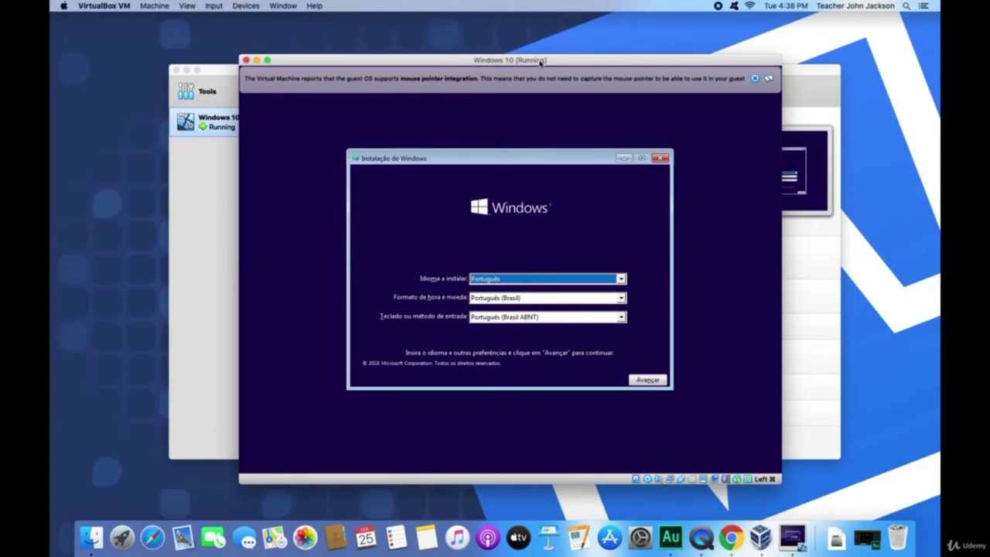
click(645, 380)
click(507, 269)
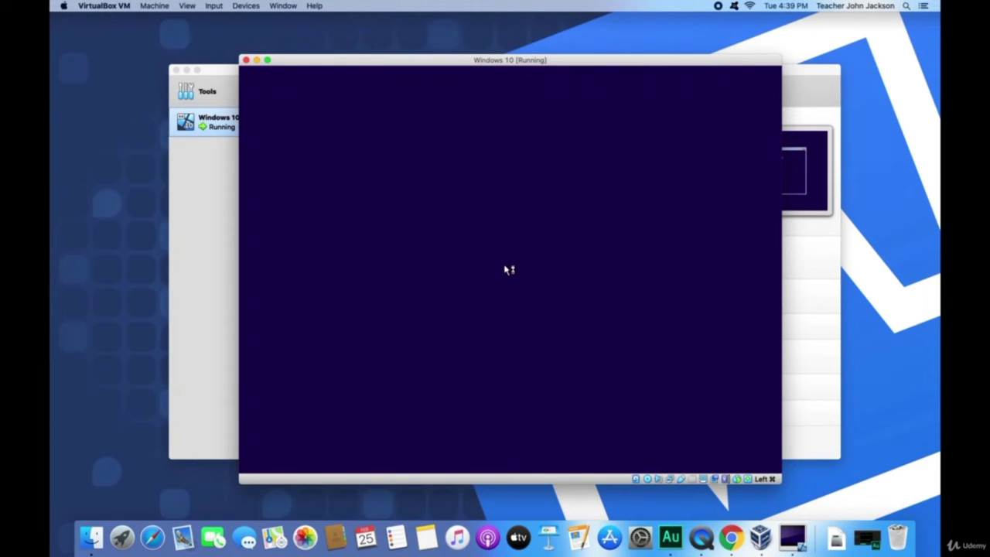
click(575, 360)
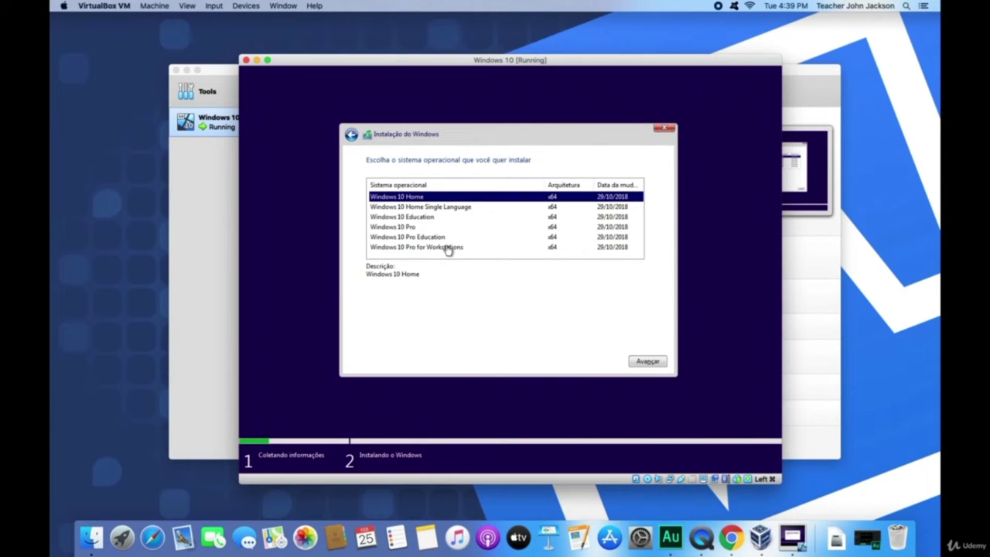
click(429, 229)
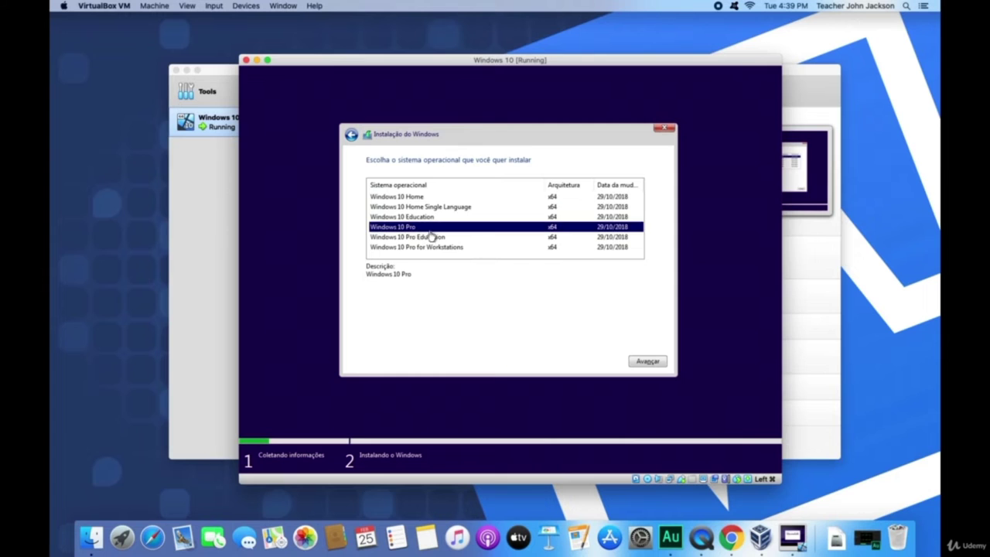
click(650, 361)
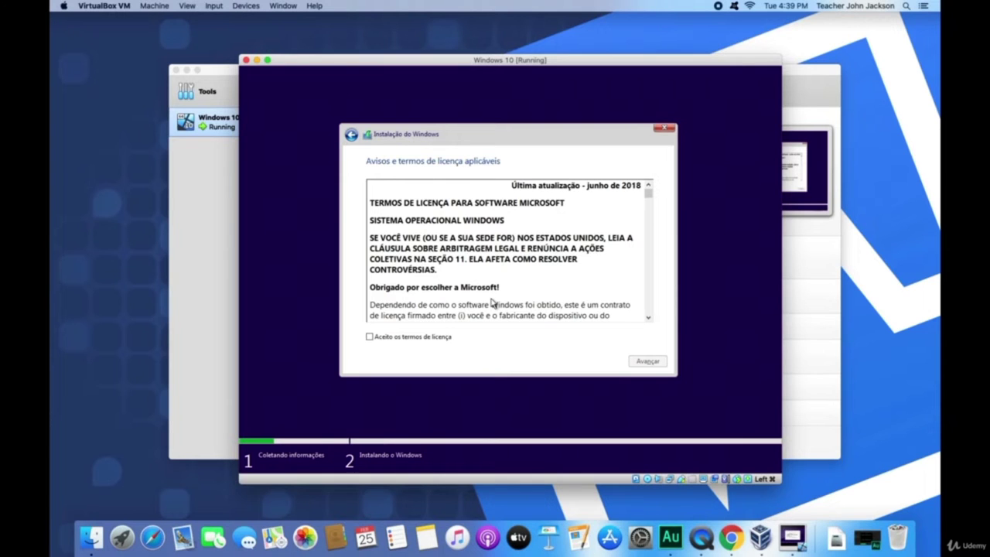
Accept the licence, choose Personalizada, and install onto a new 49.5 GB partition
click(446, 340)
click(637, 362)
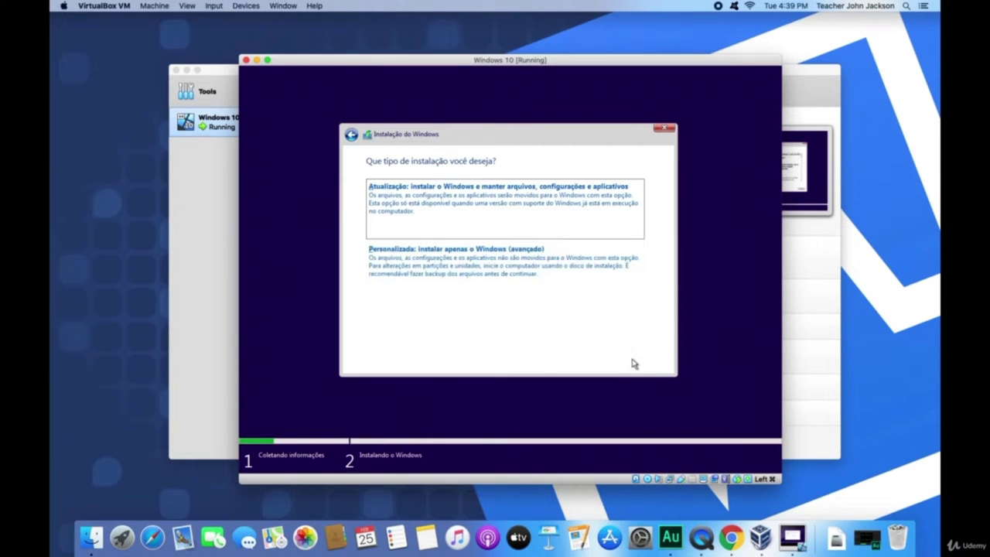
click(492, 258)
click(592, 297)
click(596, 313)
click(581, 312)
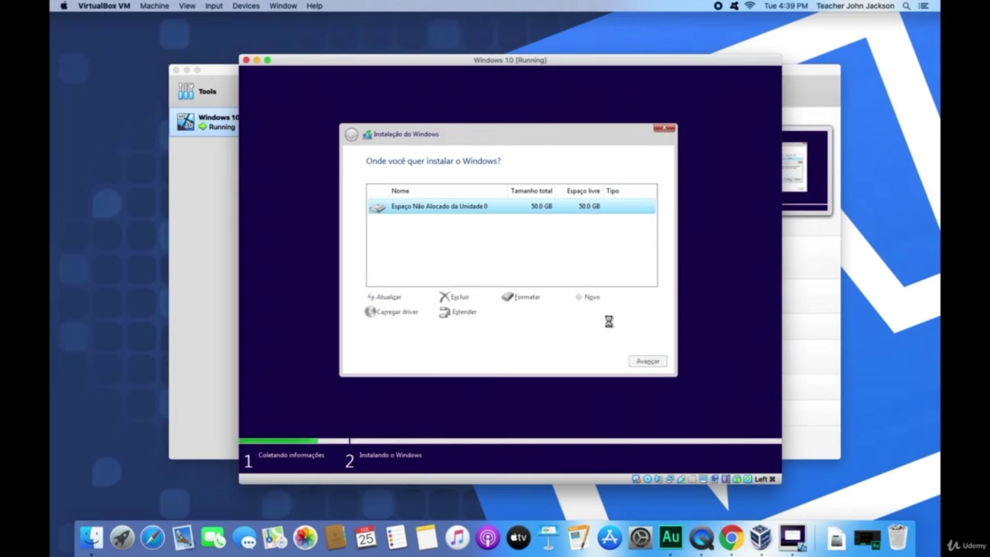
click(648, 360)
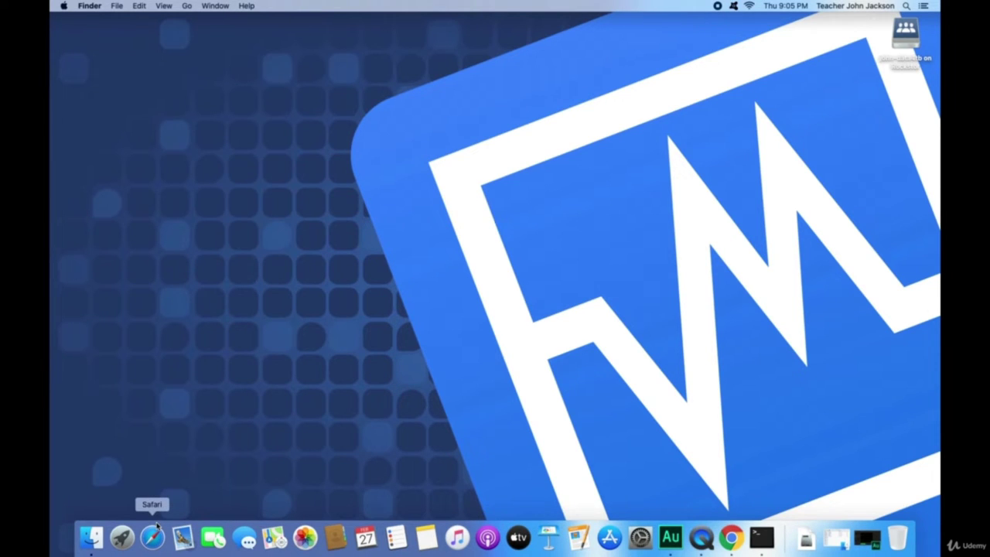
Relaunch VirtualBox from the launcher and nudge the Manager window into place
click(120, 538)
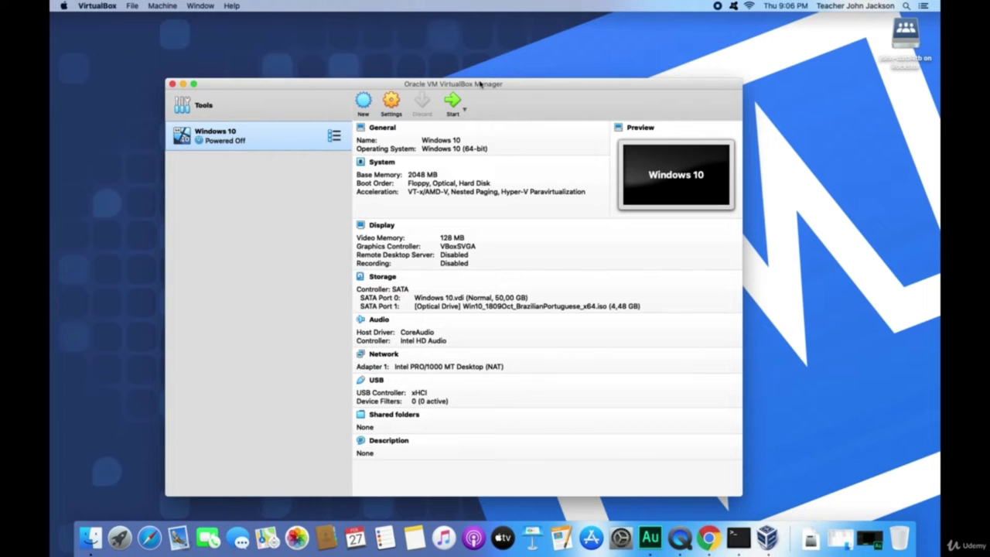
drag(480, 83, 483, 81)
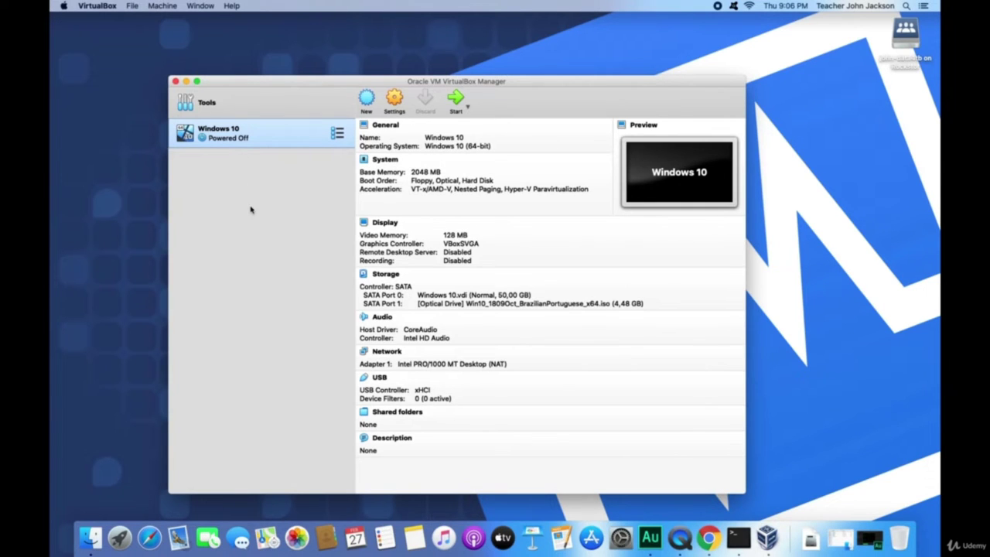
Create the Router VM (Linux, Oracle 64-bit, default memory) with a 12 GB dynamically allocated VDI disk
click(368, 99)
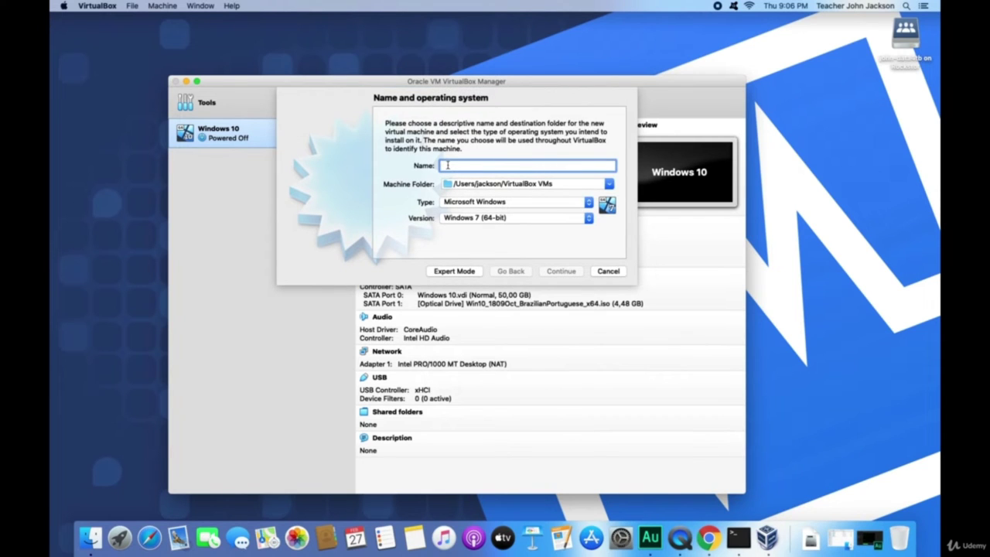
text(Ubuntu)
click(555, 272)
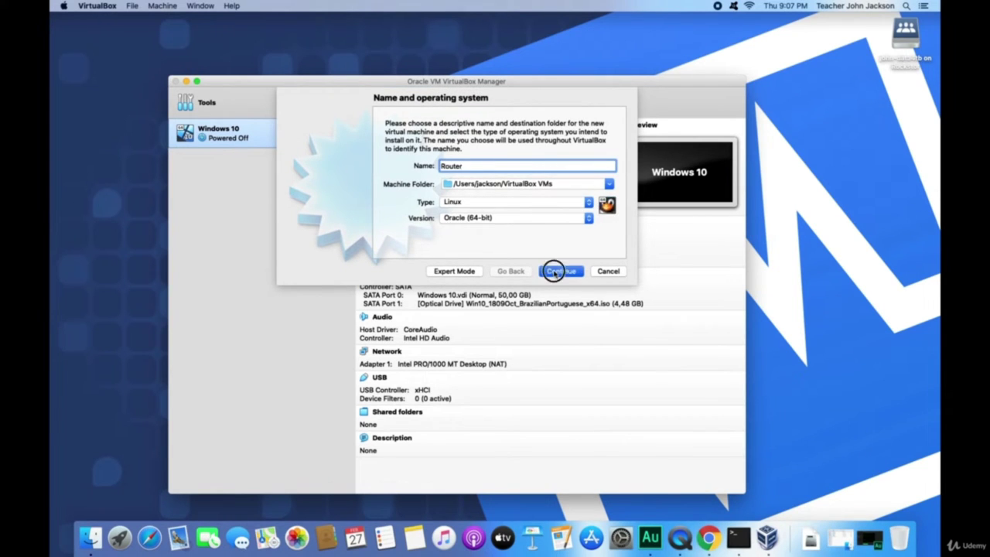
click(572, 272)
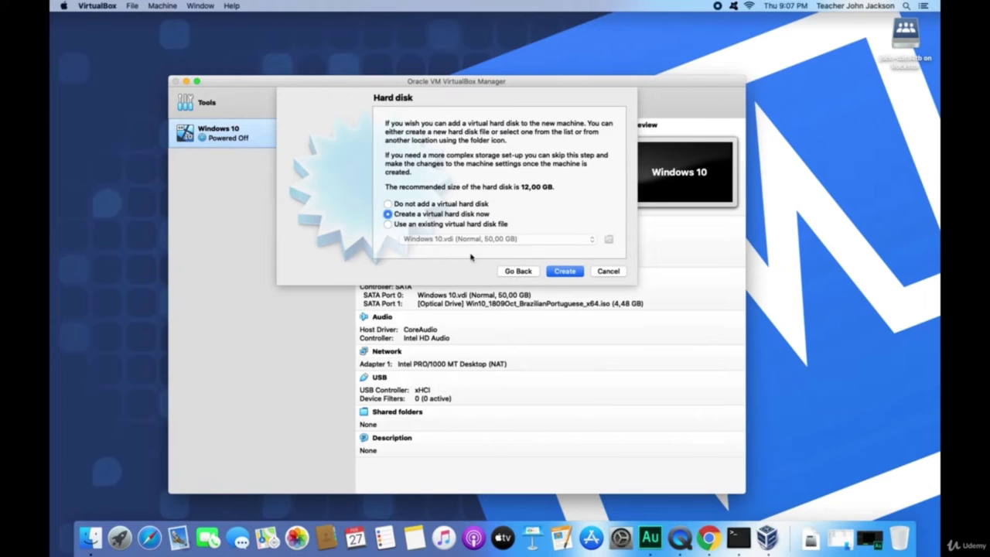
click(564, 271)
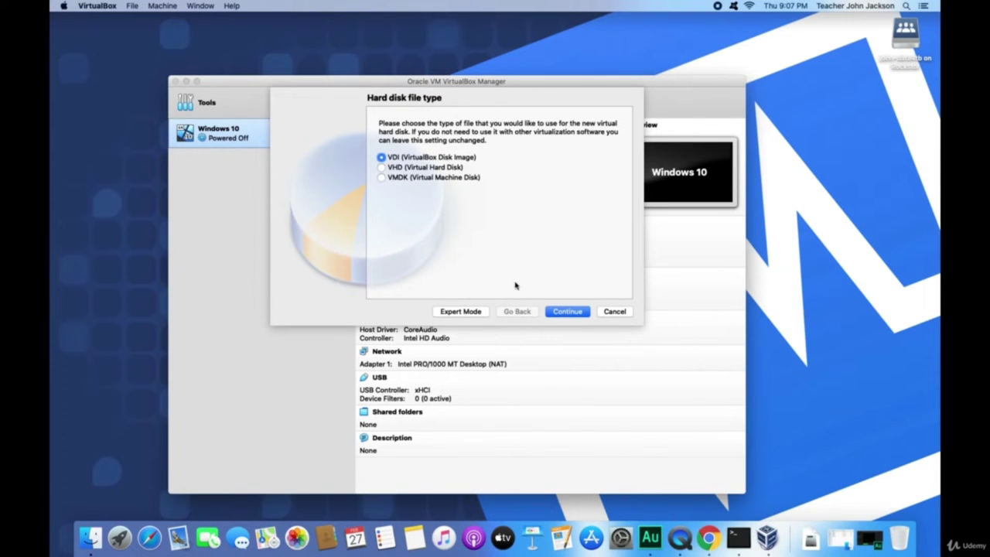
click(562, 317)
click(574, 312)
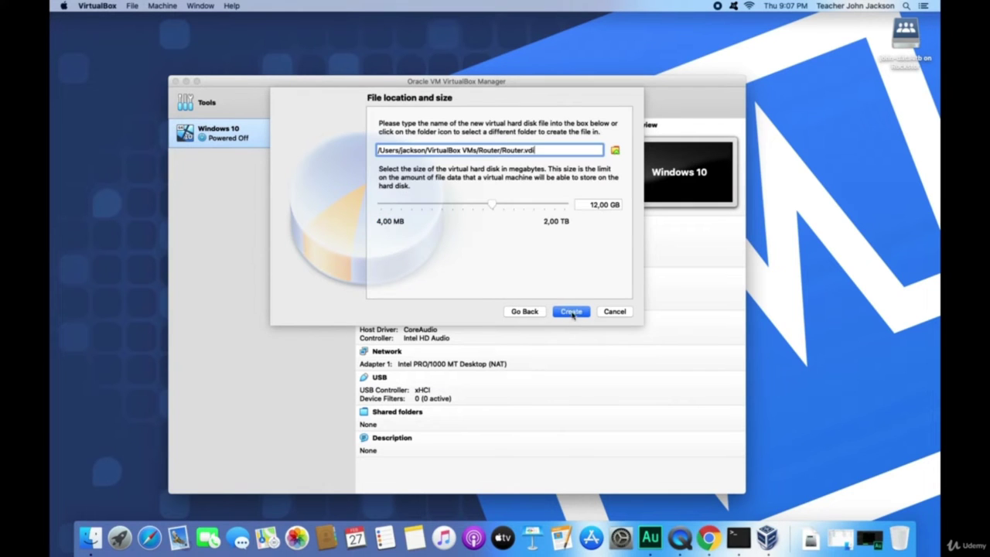
click(566, 311)
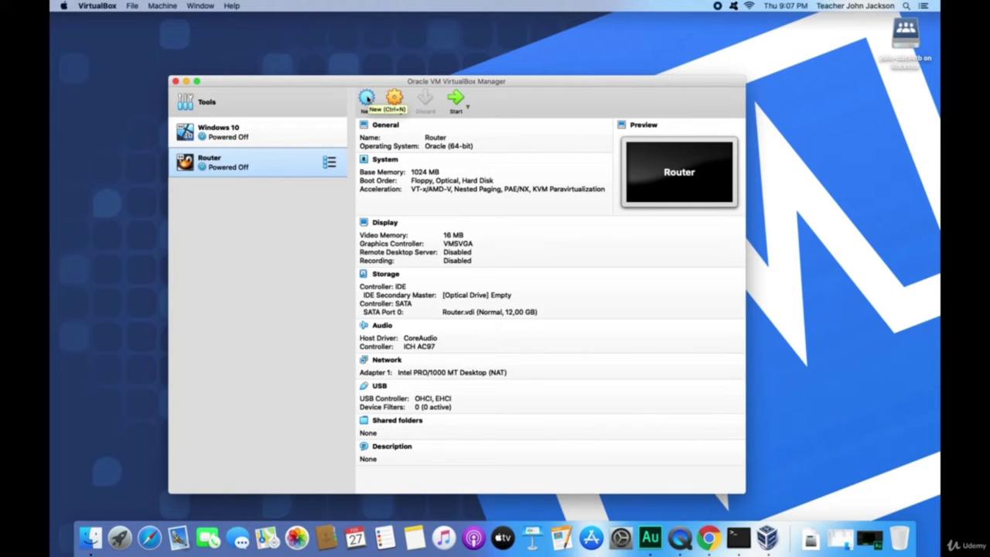
click(367, 98)
Create 'Server' as Linux Oracle (64-bit), 1024 MB, with a 12 GB dynamically allocated Server.vdi
text(Server)
click(555, 203)
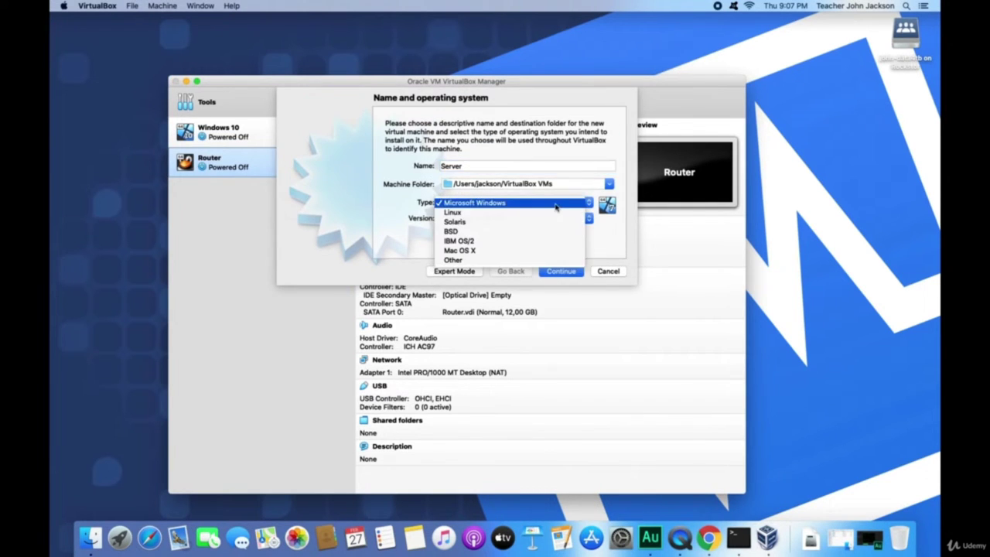
click(532, 212)
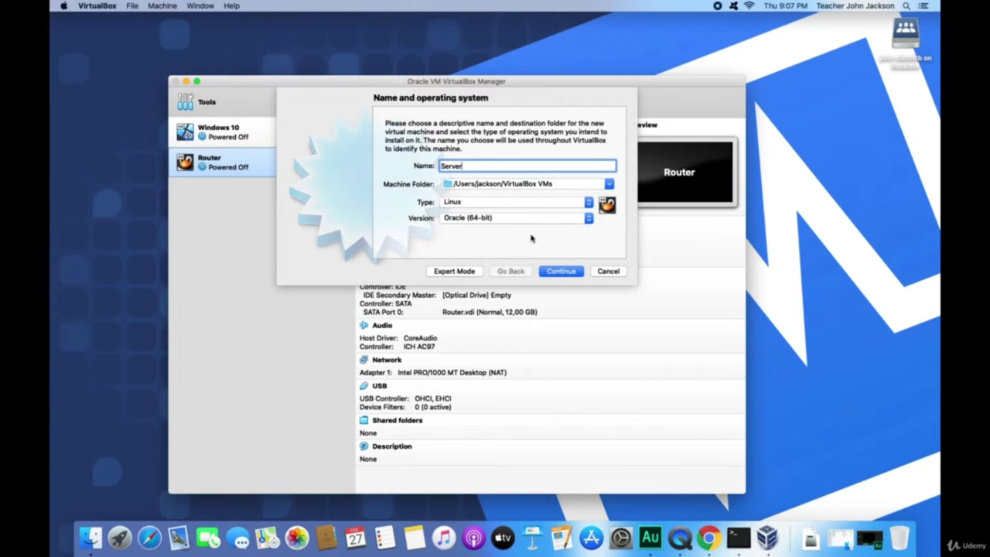
click(565, 272)
click(561, 274)
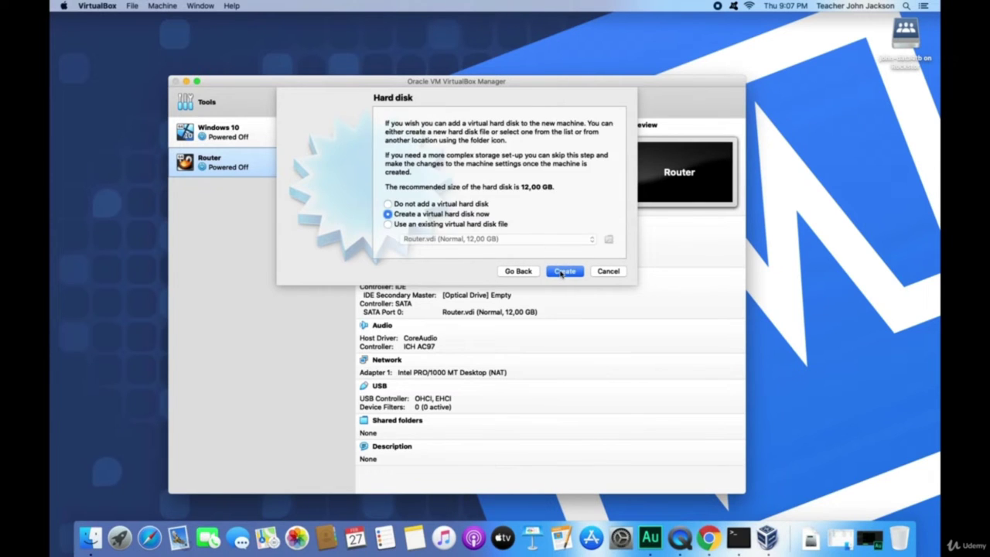
click(563, 272)
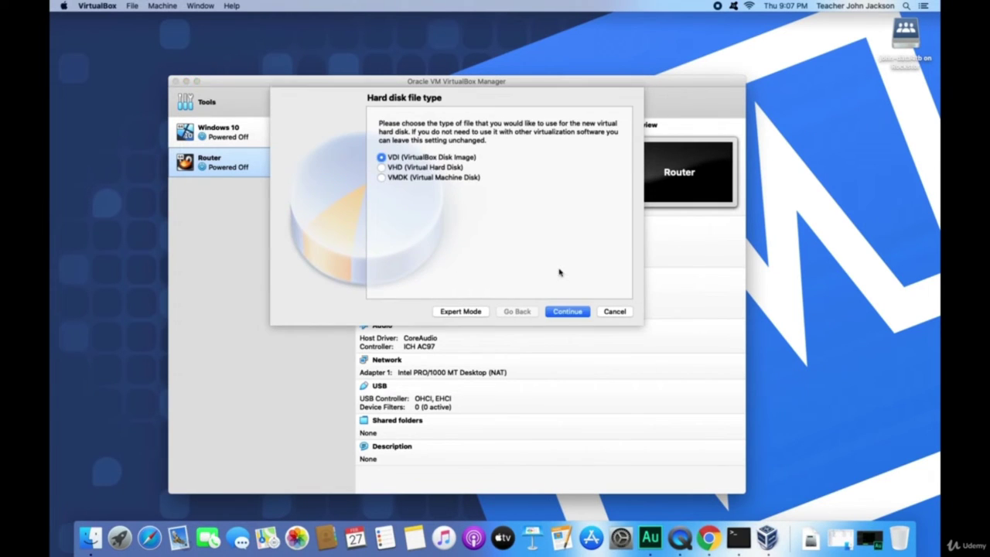
click(568, 308)
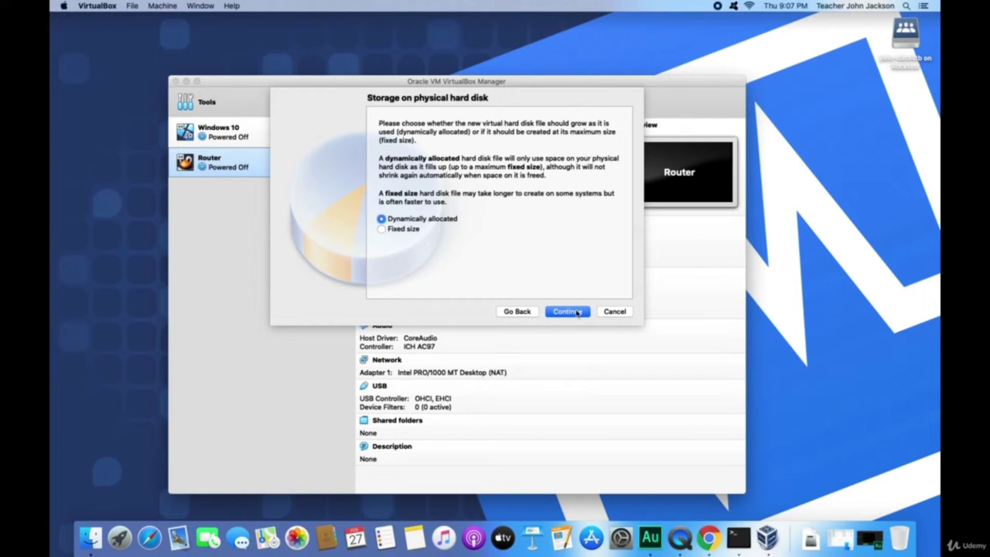
click(576, 311)
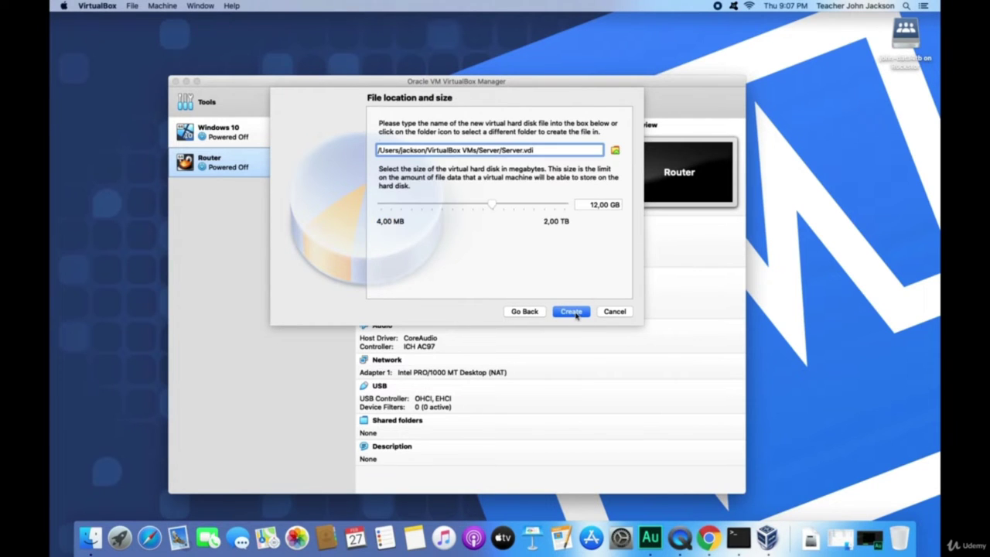
click(577, 313)
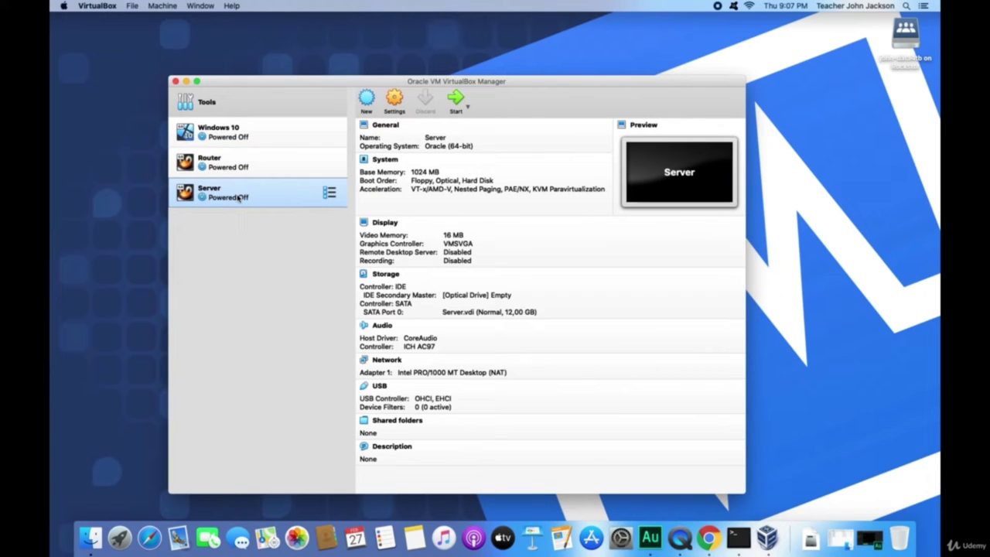
Create 'Windows Server' as Windows 2012 (64-bit), 2048 MB, with a 50 GB dynamically allocated VDI
click(367, 98)
text(Windows Server)
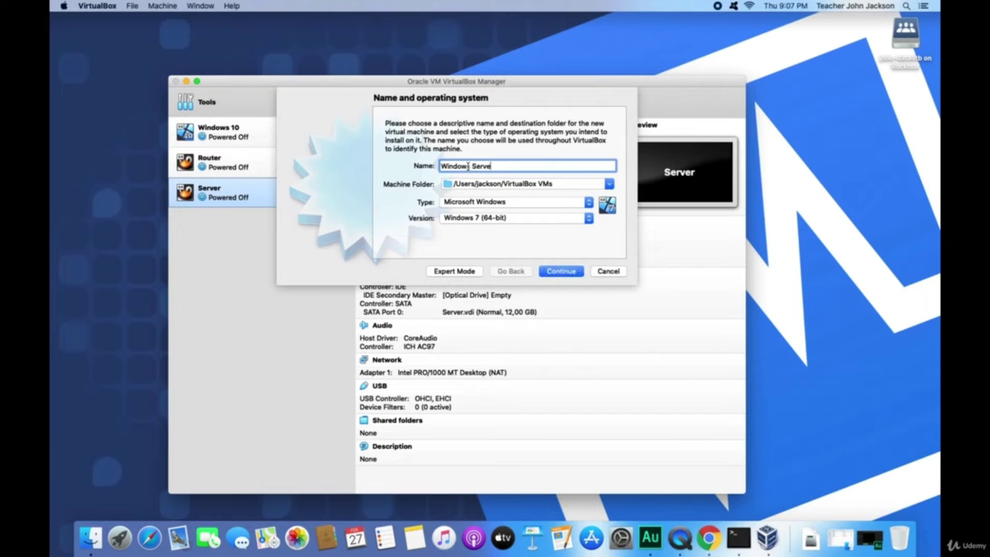
click(535, 220)
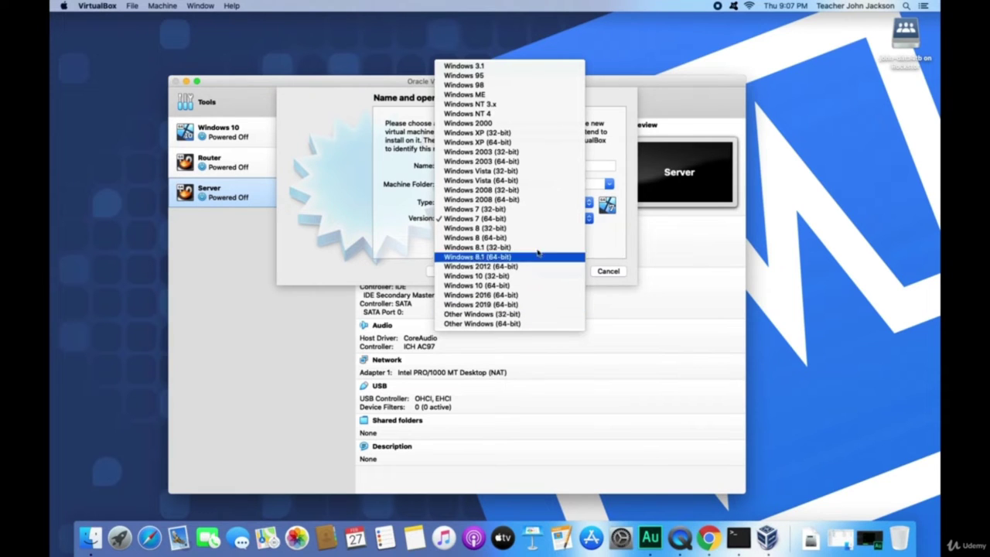
click(531, 267)
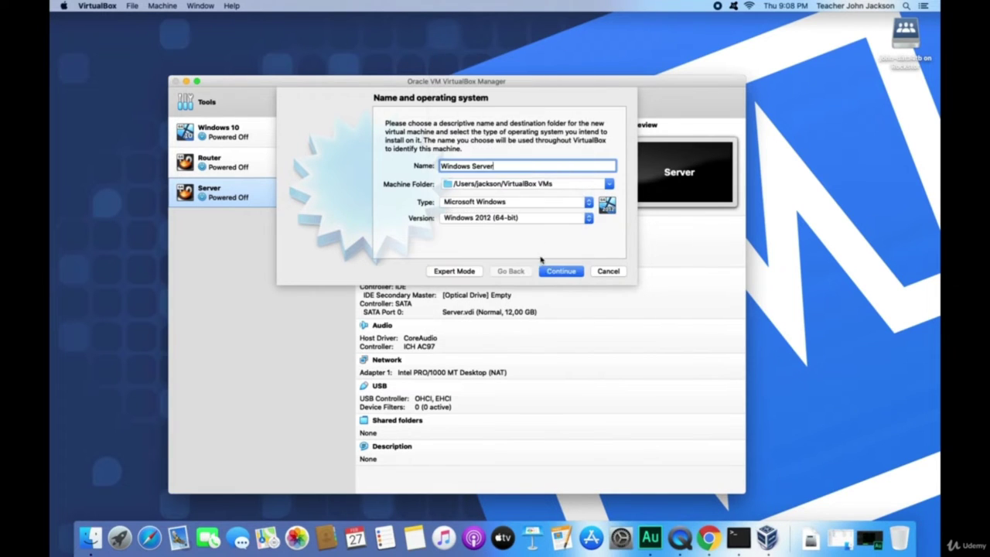
click(564, 274)
click(561, 271)
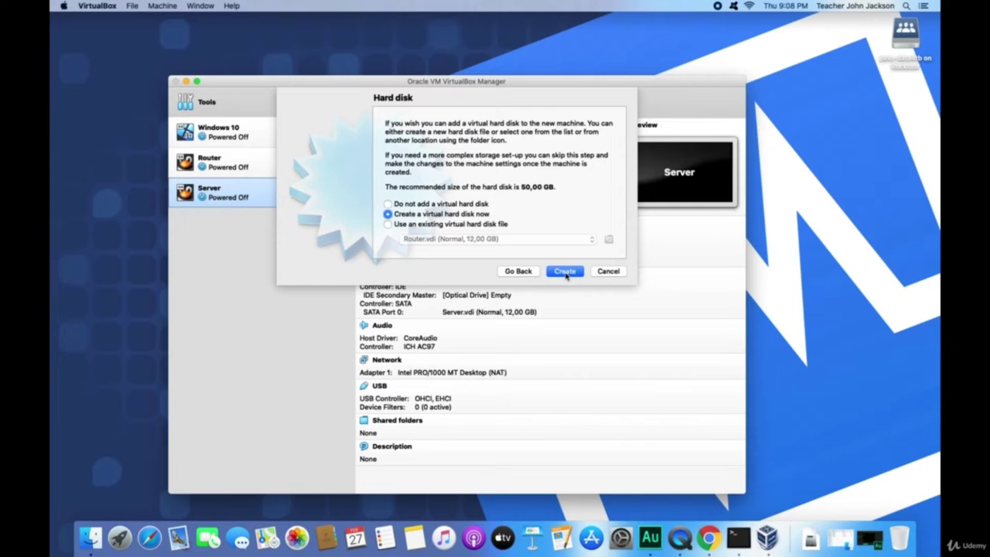
click(565, 272)
click(567, 312)
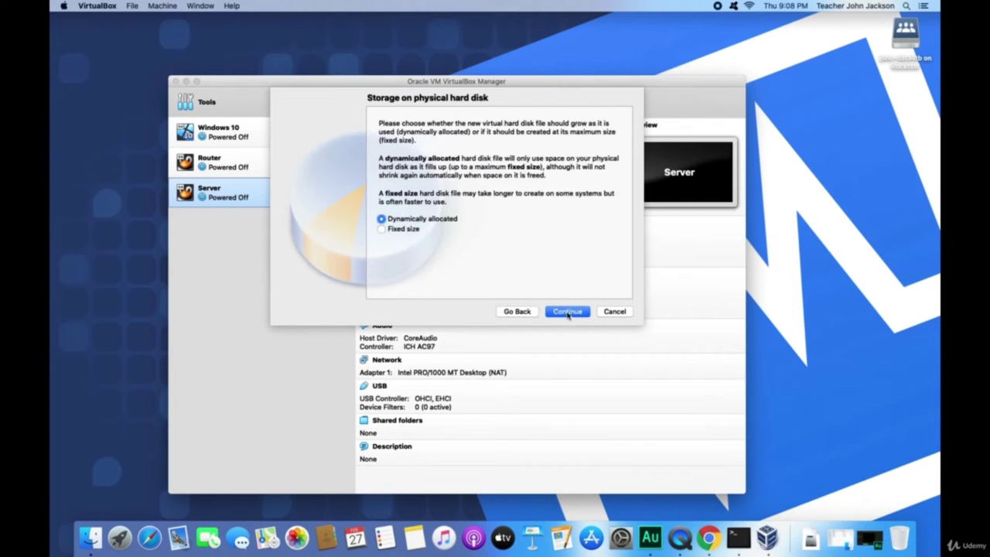
click(568, 312)
click(569, 312)
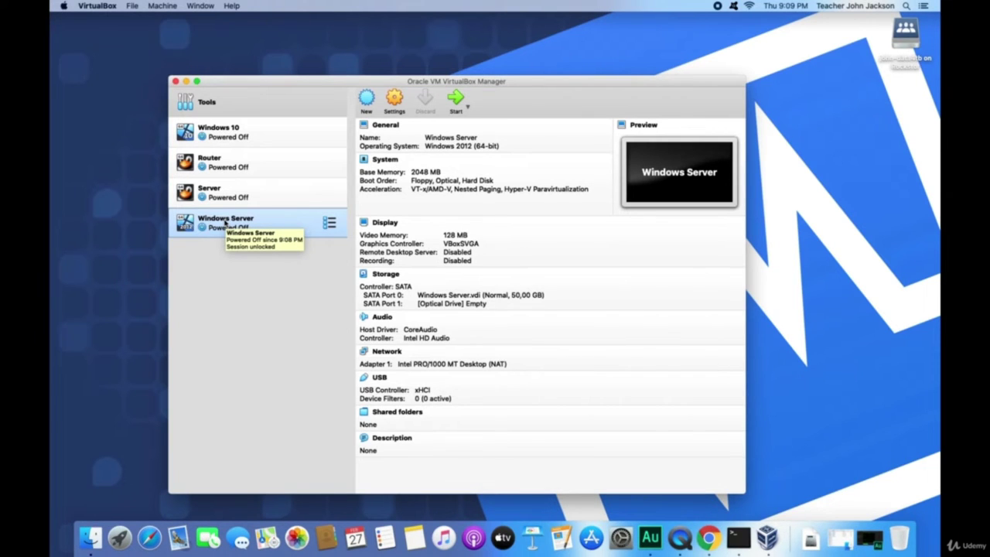
Put Server and Windows Server into a new group with Machine > Group
super+click(229, 198)
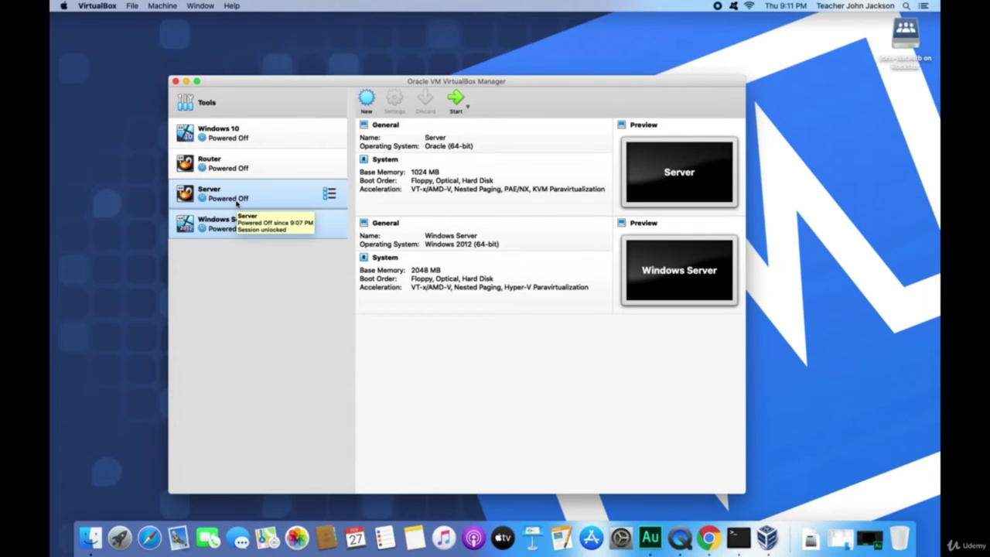
click(173, 5)
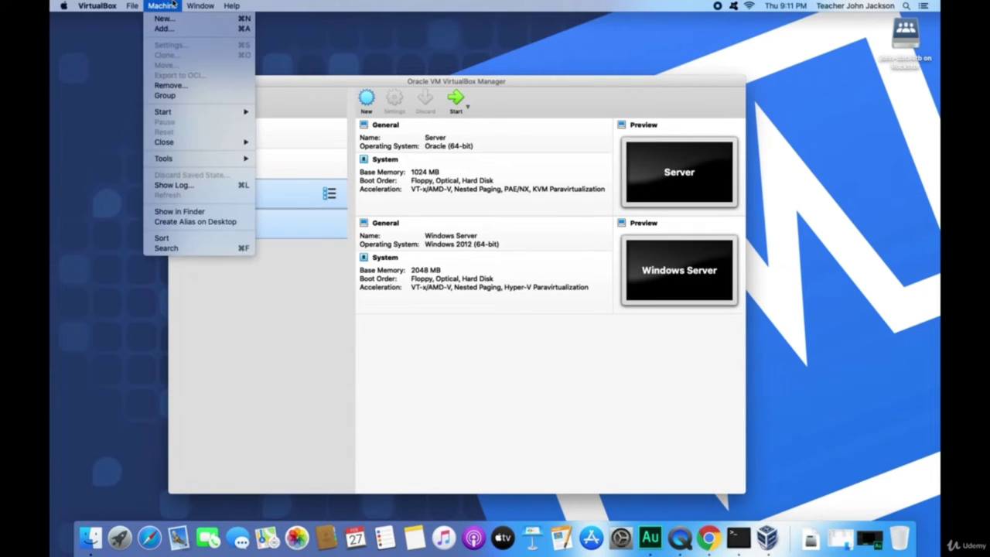
click(193, 96)
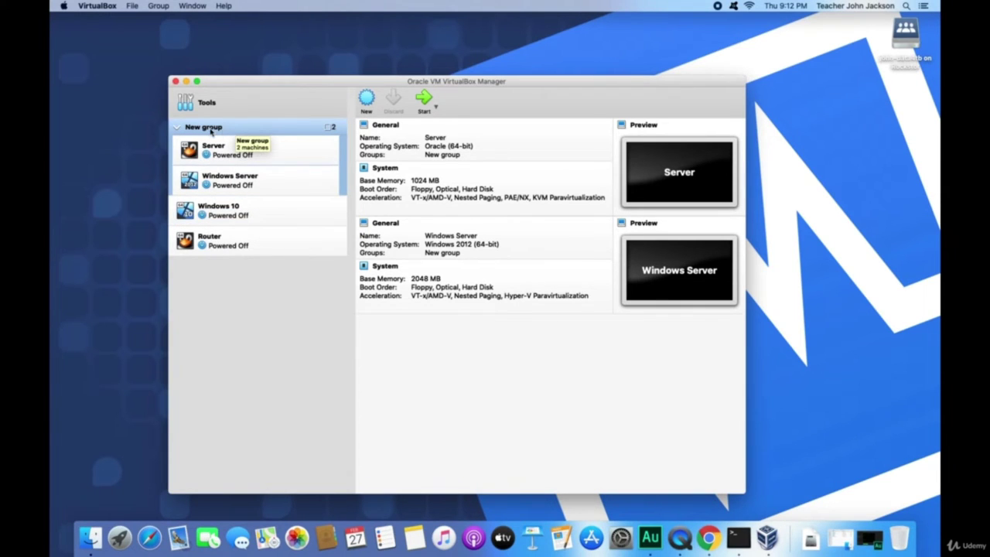
Rename the new group to 'Infrastructure'
right_click(210, 131)
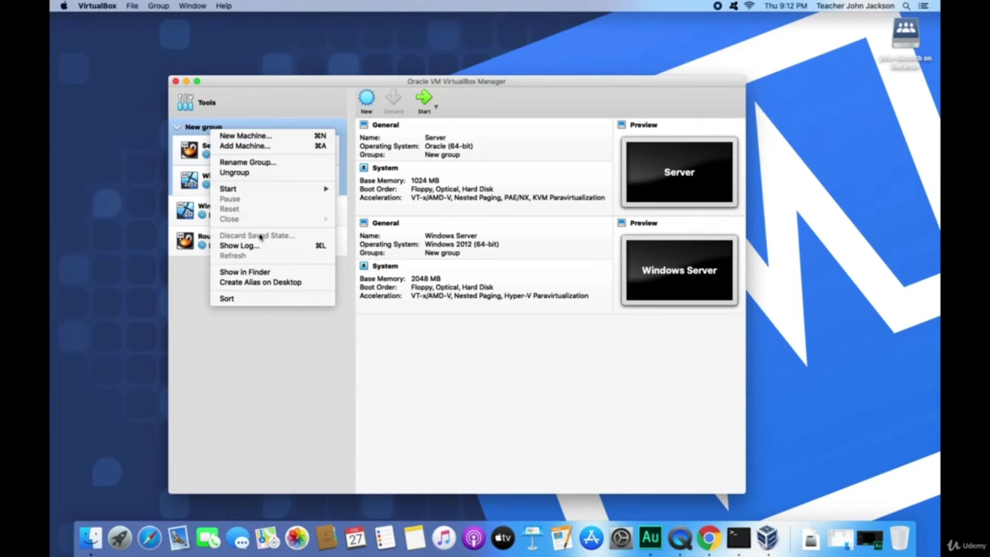
click(271, 166)
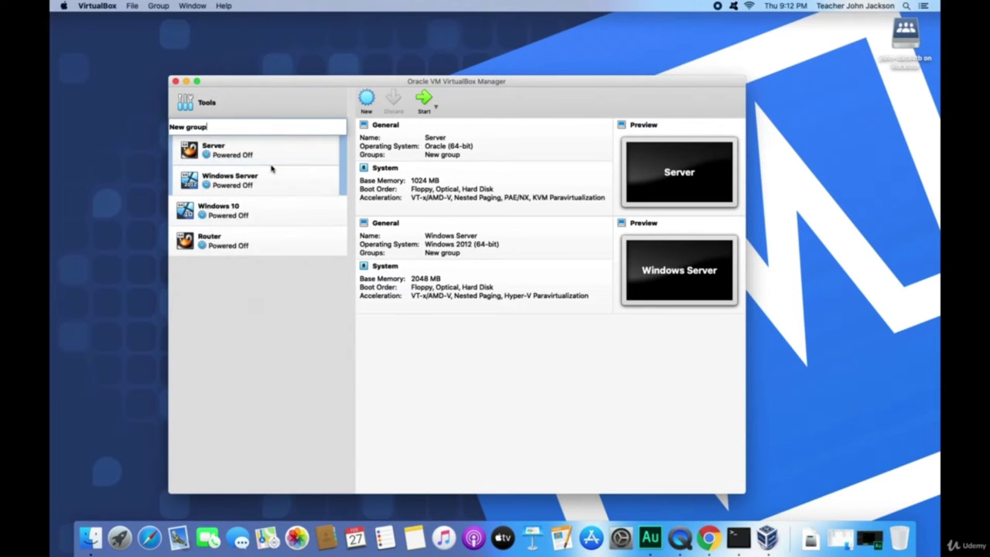
text(Ne)
key(BackSpace)
key(BackSpace)
text(Infrastructure)
key(Return)
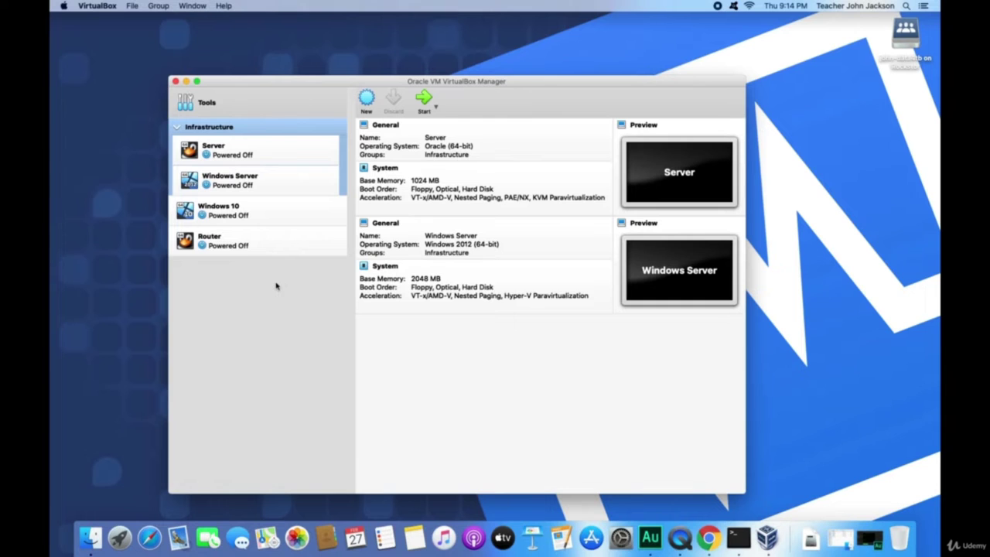
click(272, 212)
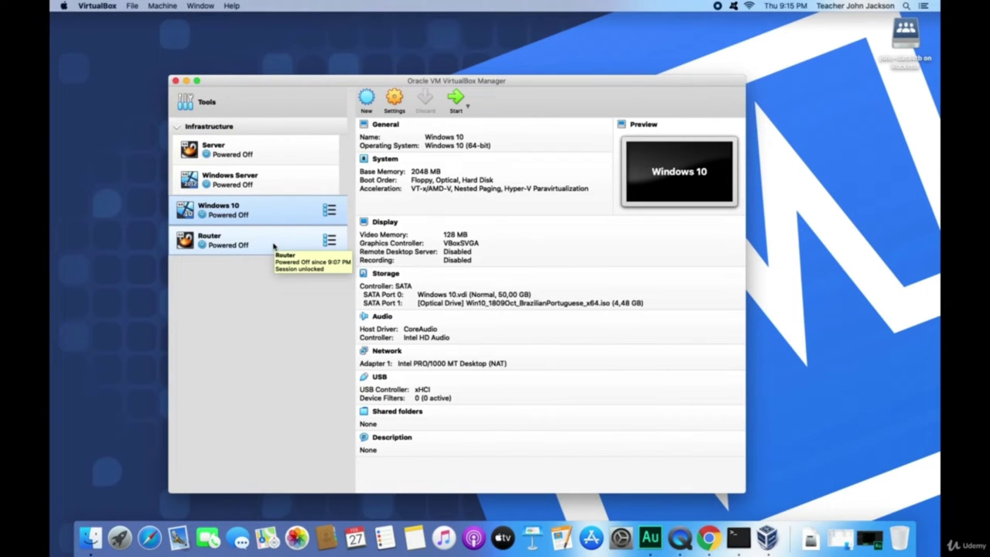
Put Windows 10 and Router together into a new group with Machine > Group
shift+click(271, 243)
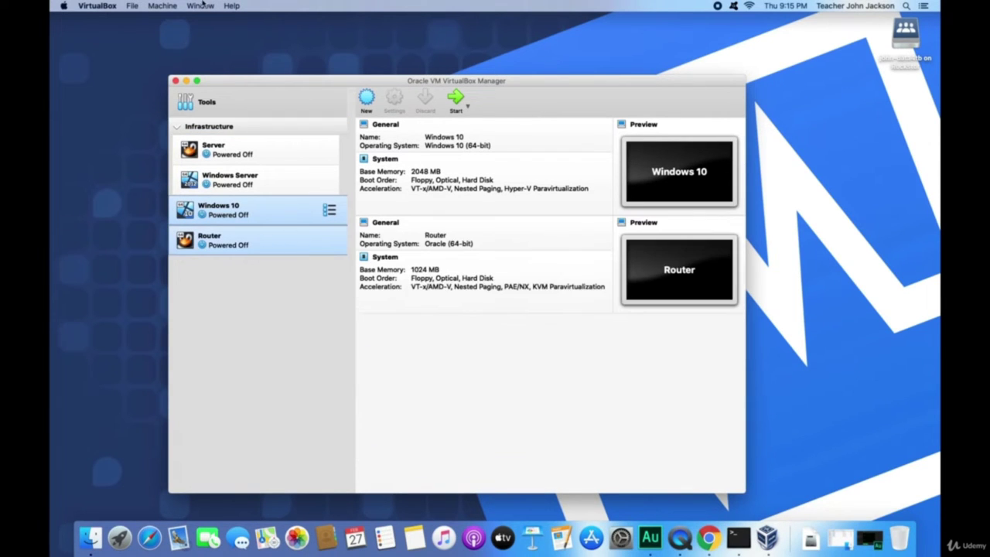
click(172, 6)
mouse_move(179, 139)
click(191, 96)
Rename the second group to 'Network Clients'
right_click(219, 205)
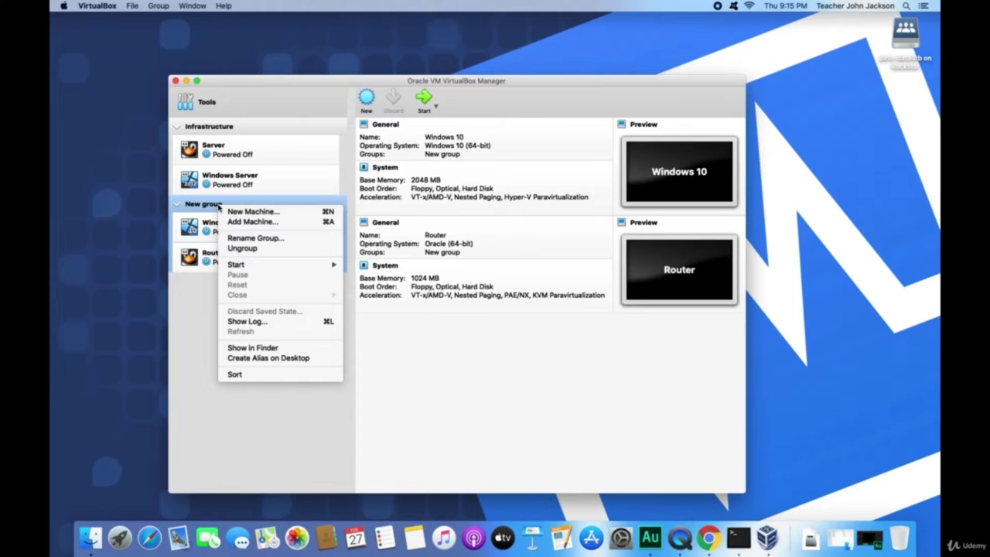
click(252, 238)
key(BackSpace)
key(BackSpace)
key(BackSpace)
key(BackSpace)
key(BackSpace)
key(BackSpace)
key(BackSpace)
key(BackSpace)
key(BackSpace)
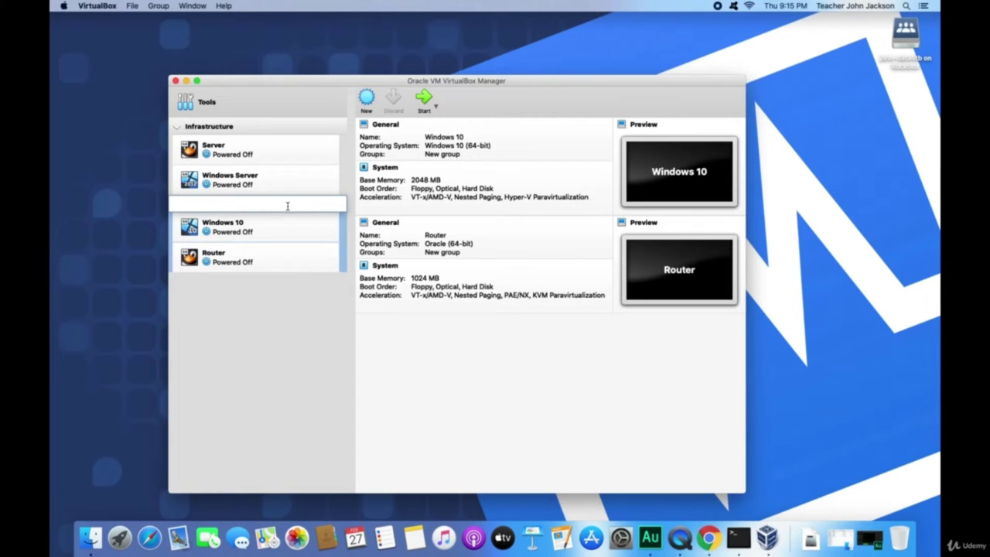
text(Clients)
key(Return)
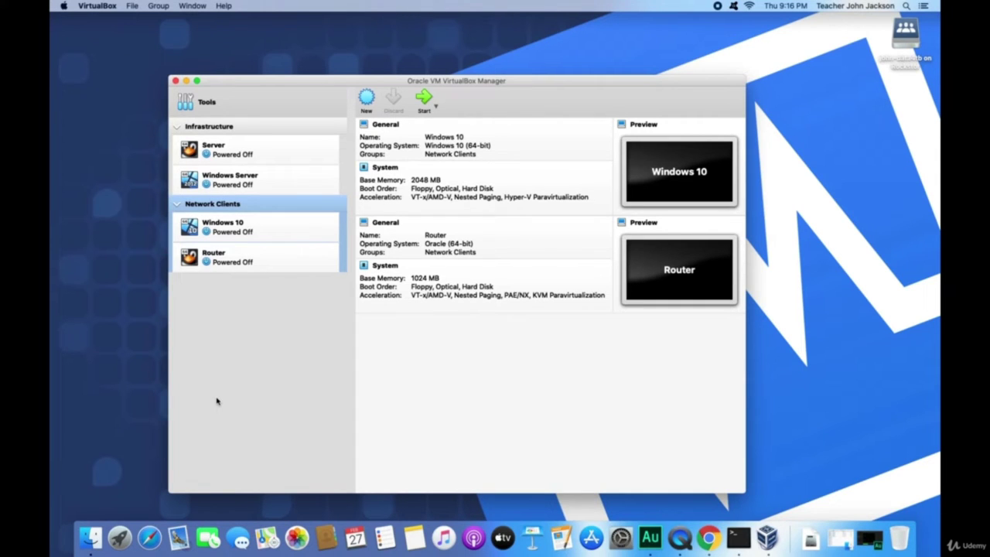
right_click(251, 203)
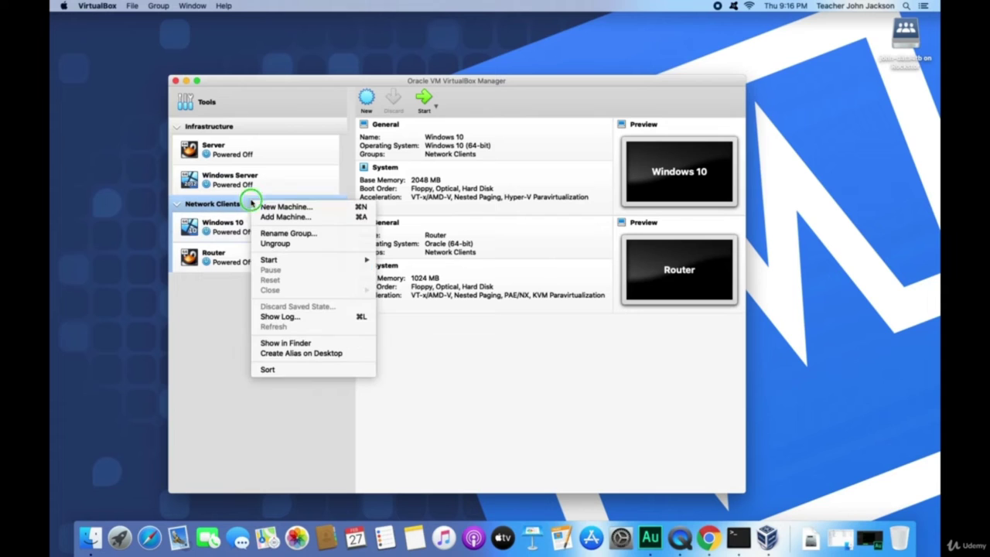
click(279, 244)
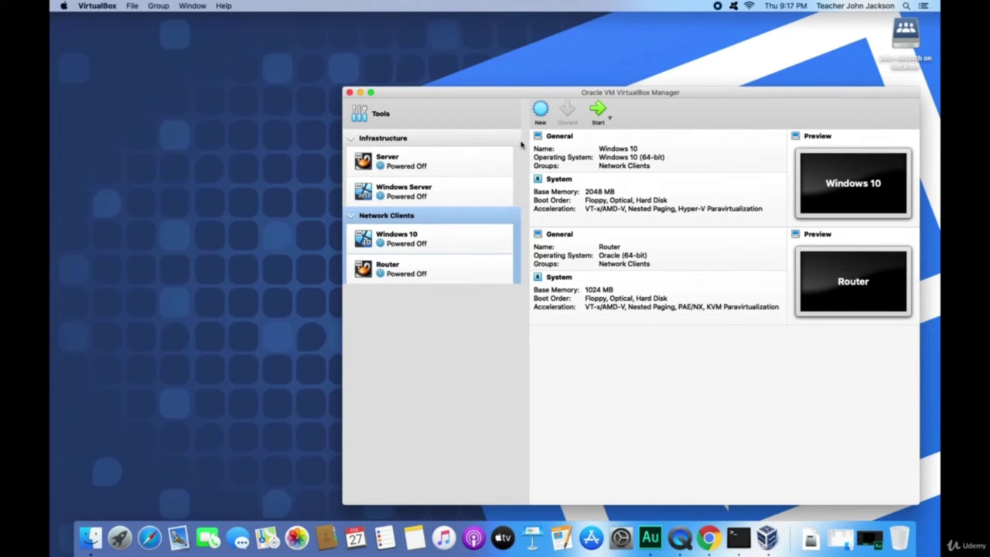
In Finder, check the Network Clients and Infrastructure folders inside VirtualBox VMs
click(92, 535)
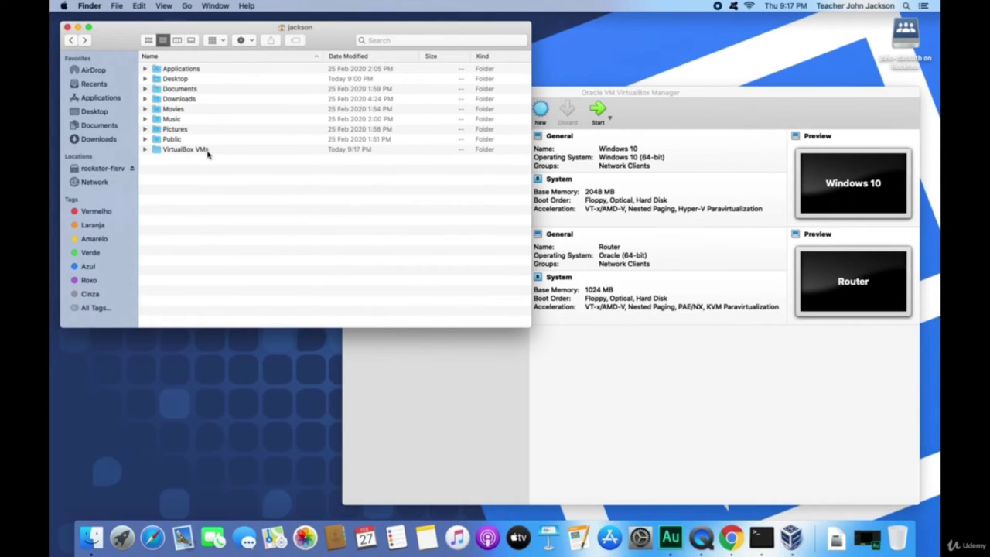
double_click(208, 151)
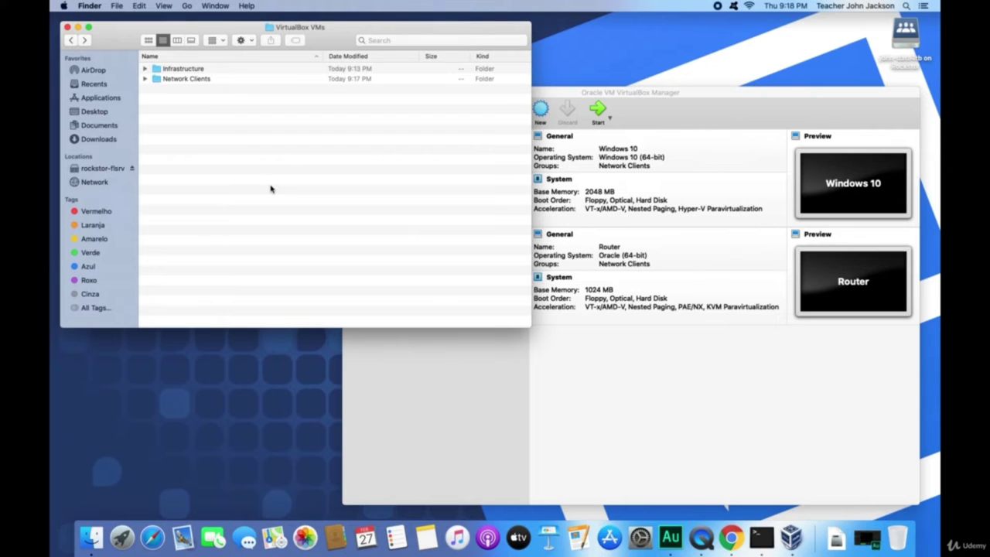
double_click(205, 79)
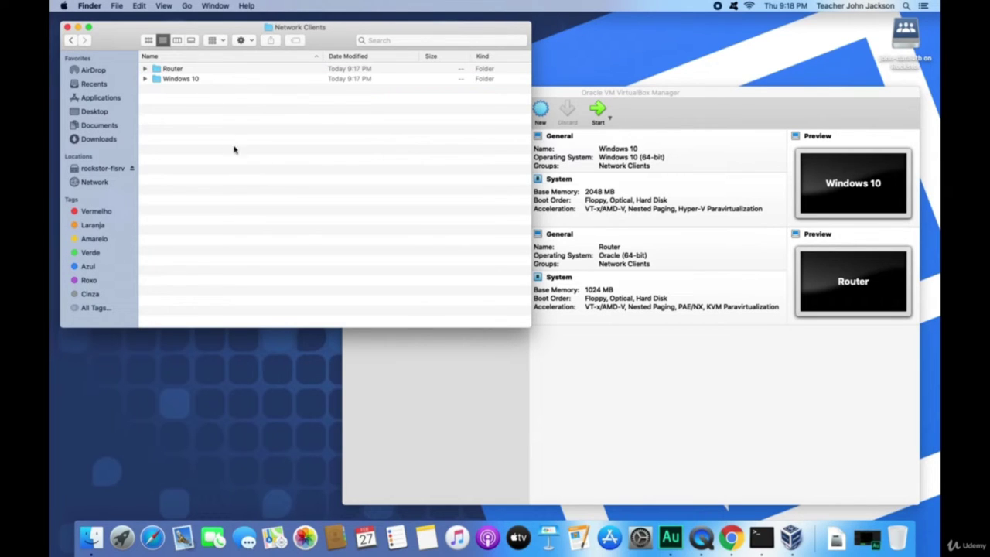
click(72, 41)
click(208, 68)
double_click(207, 68)
click(70, 40)
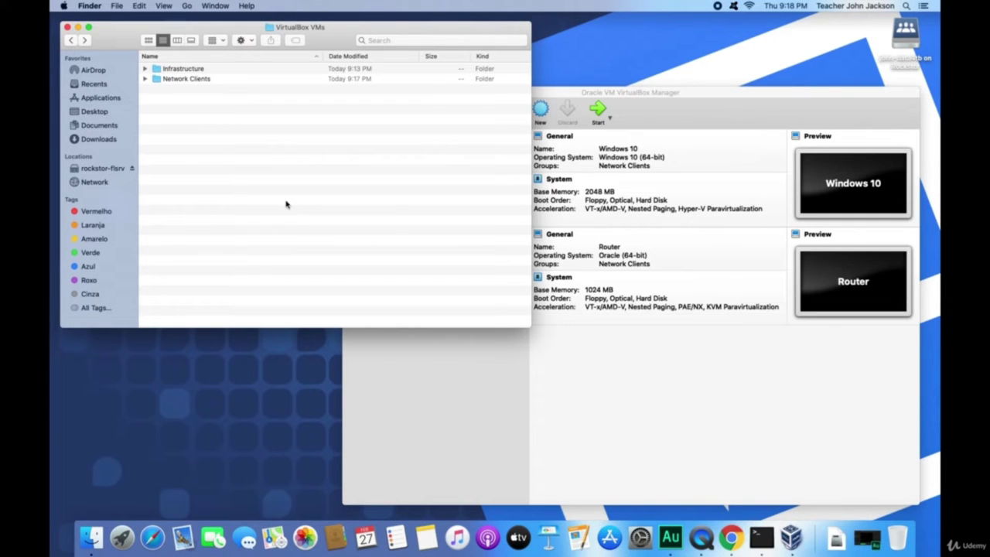
Close Finder and move the VirtualBox Manager window up and left
click(259, 219)
click(67, 27)
drag(435, 96, 273, 64)
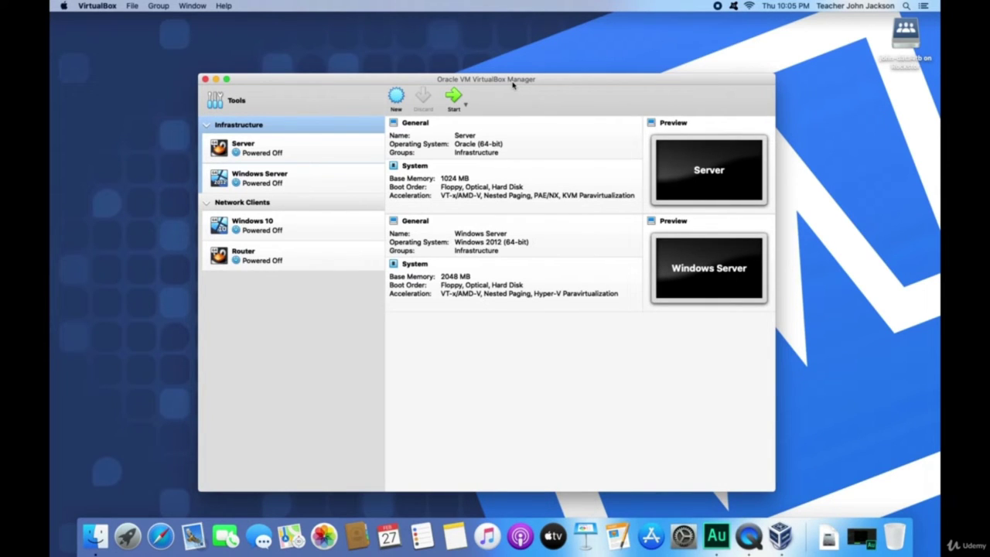
drag(478, 83, 497, 73)
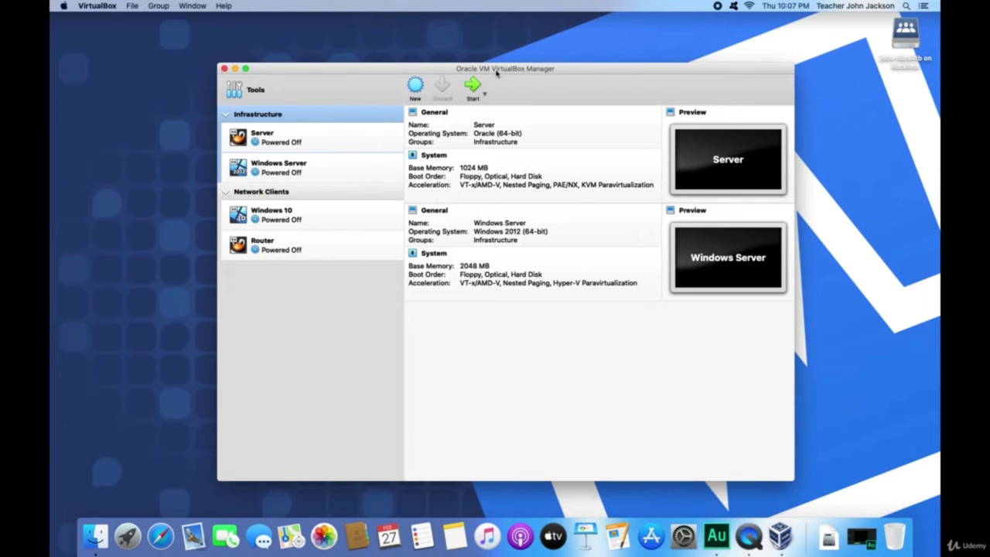
click(316, 170)
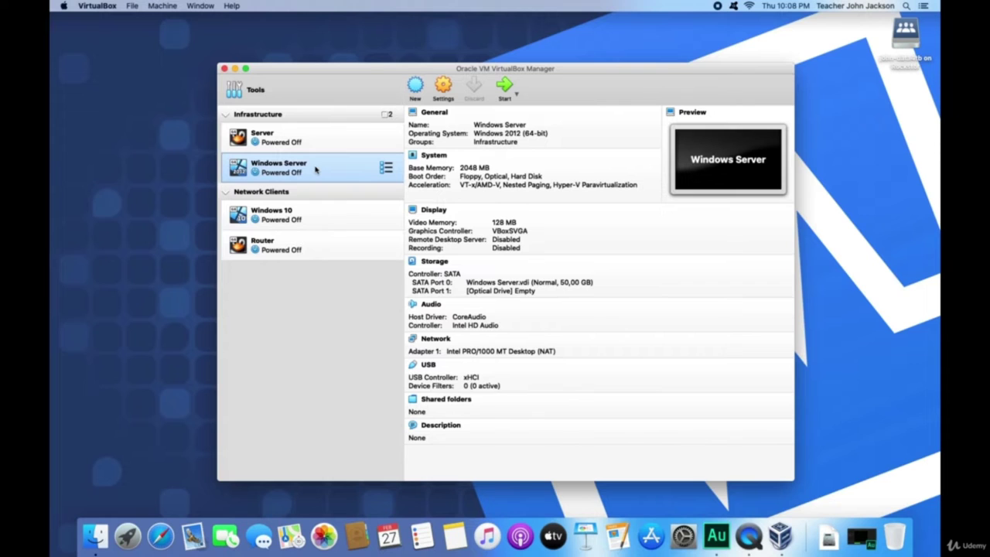
Show the Windows Server Snapshots view and take a snapshot named 'First Snapshot'
click(383, 170)
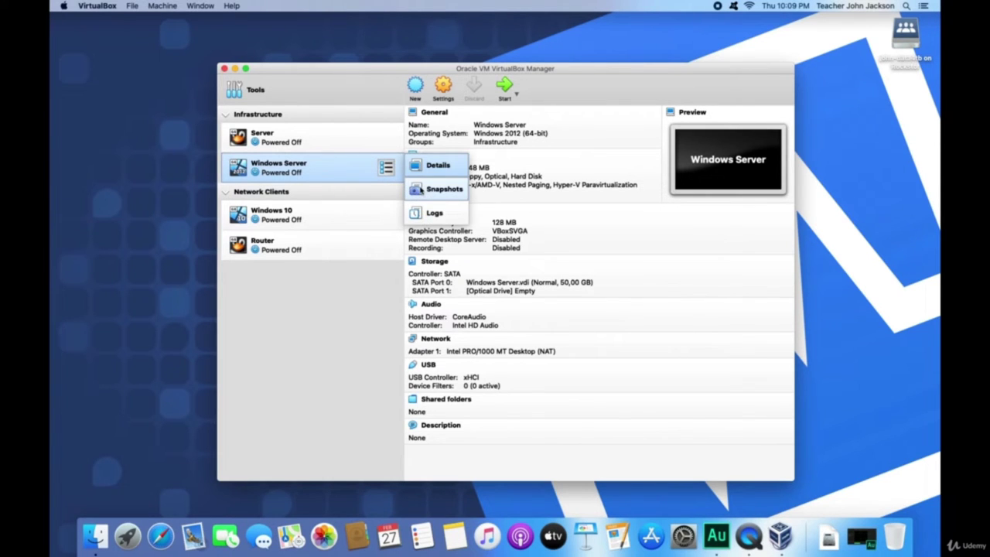
click(422, 189)
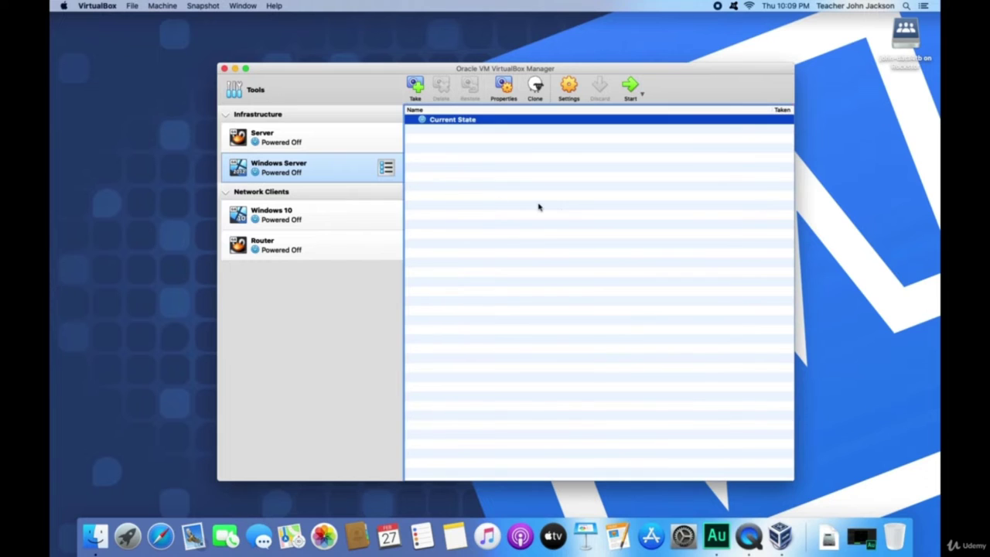
click(416, 91)
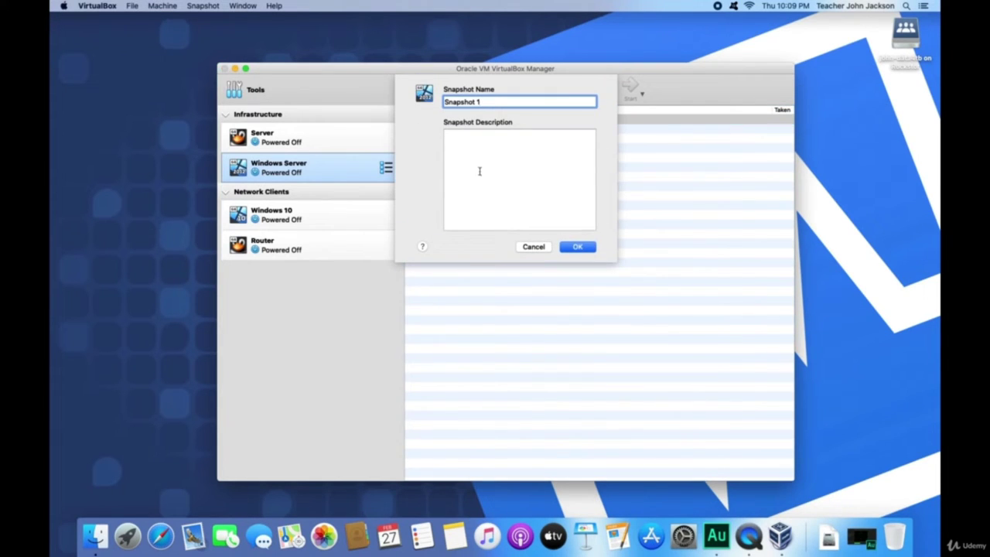
key(BackSpace)
key(BackSpace)
text(First)
click(486, 195)
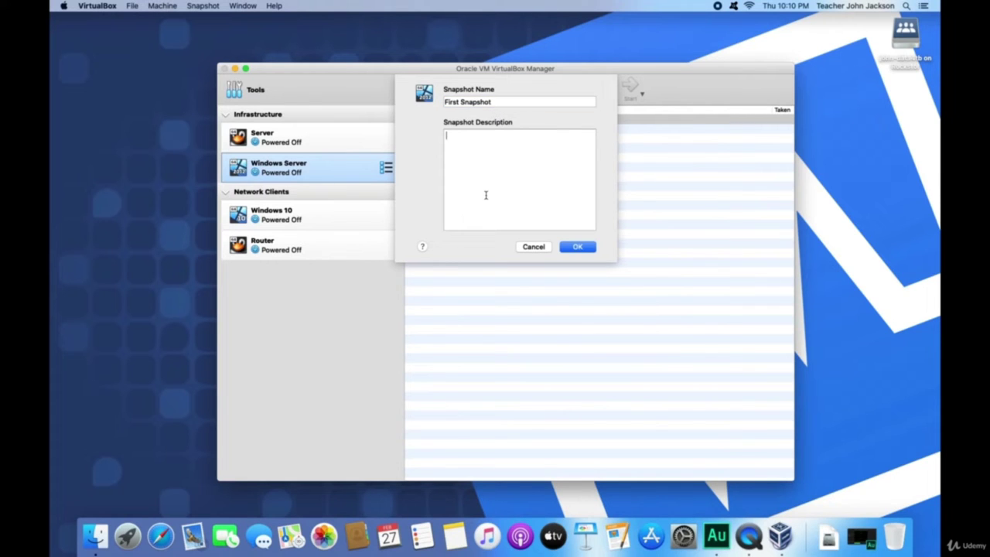
click(574, 247)
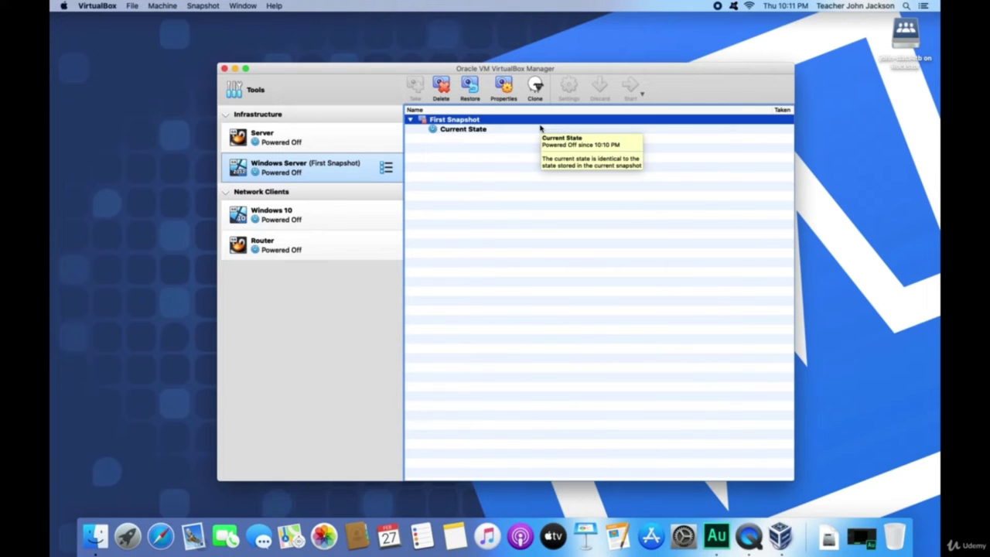
click(540, 129)
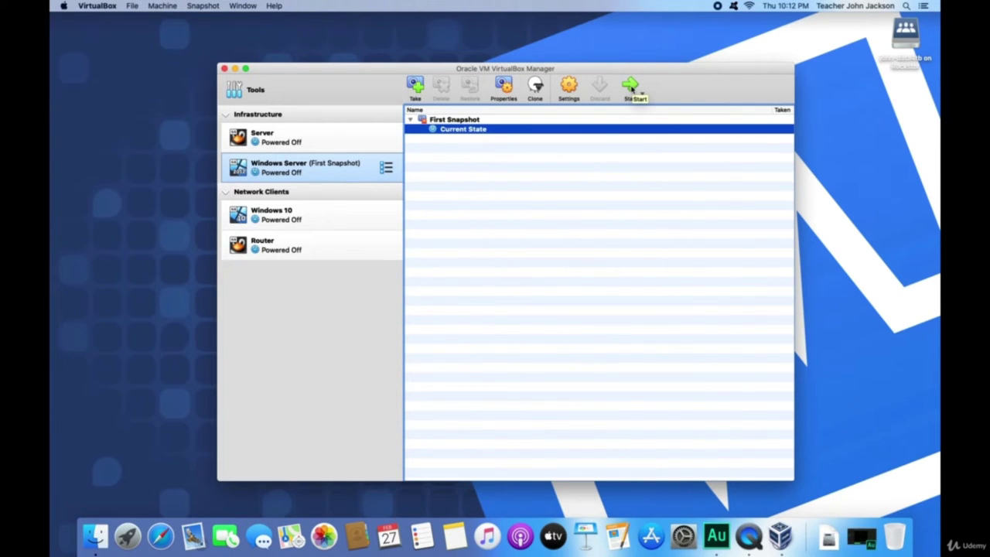
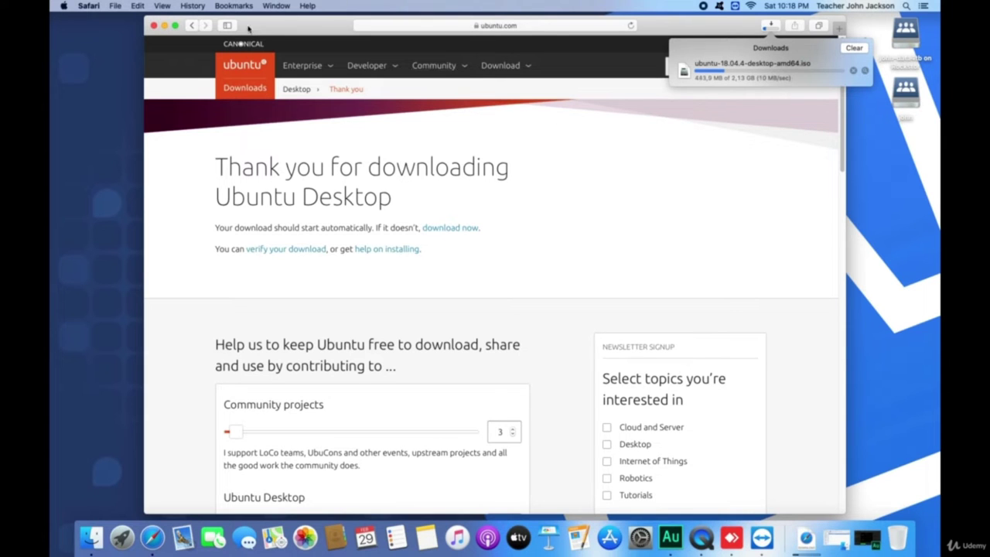
Minimize Safari and launch VirtualBox from Launchpad
click(164, 26)
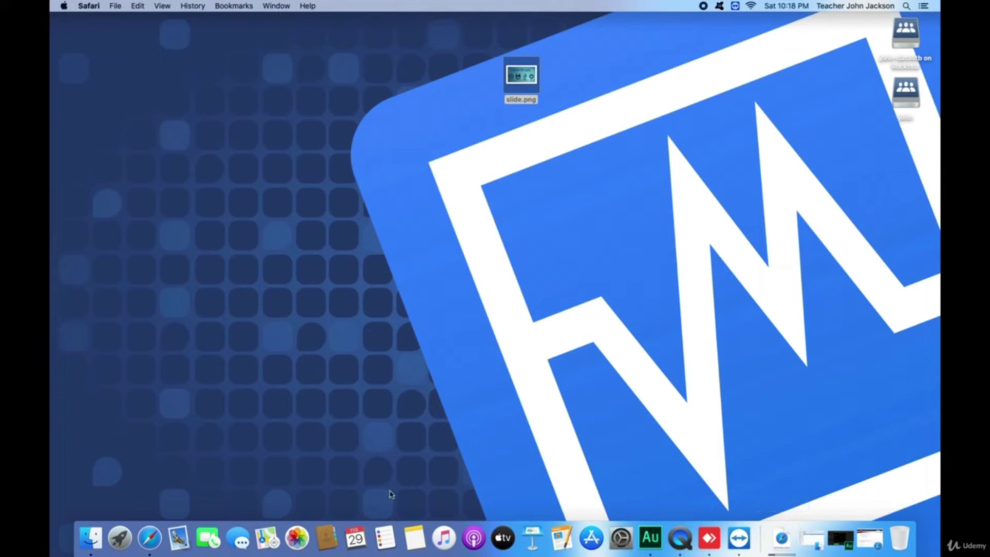
click(116, 548)
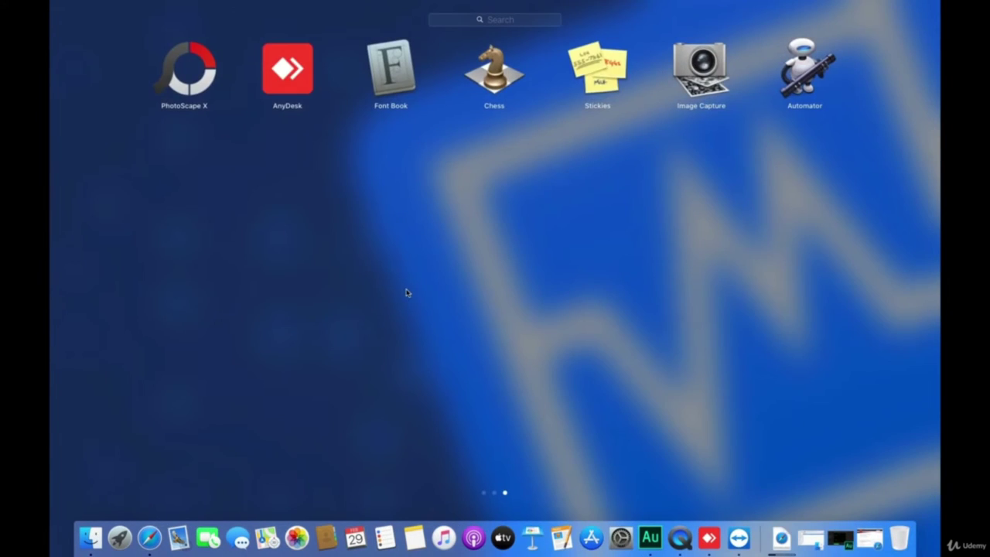
scroll(406, 290, left, 3)
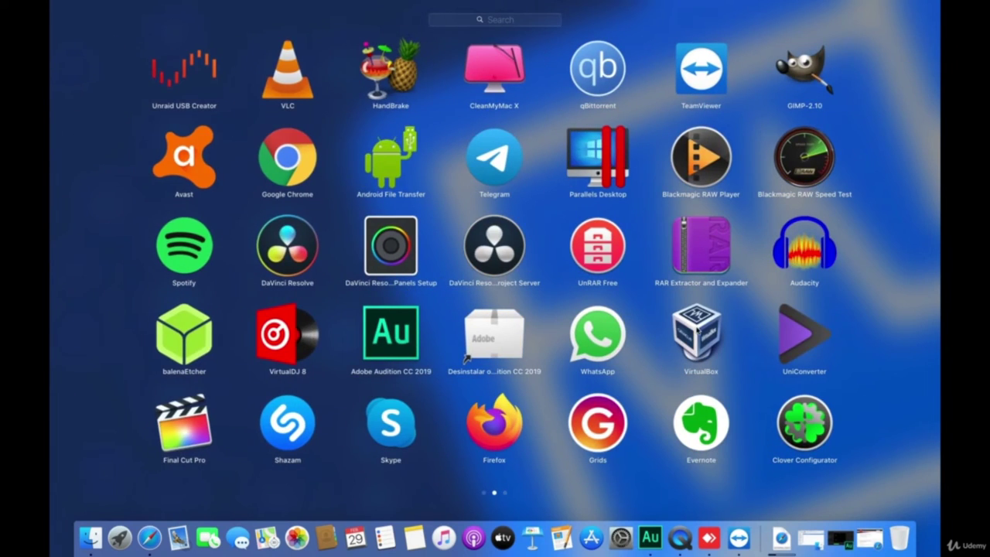
click(698, 331)
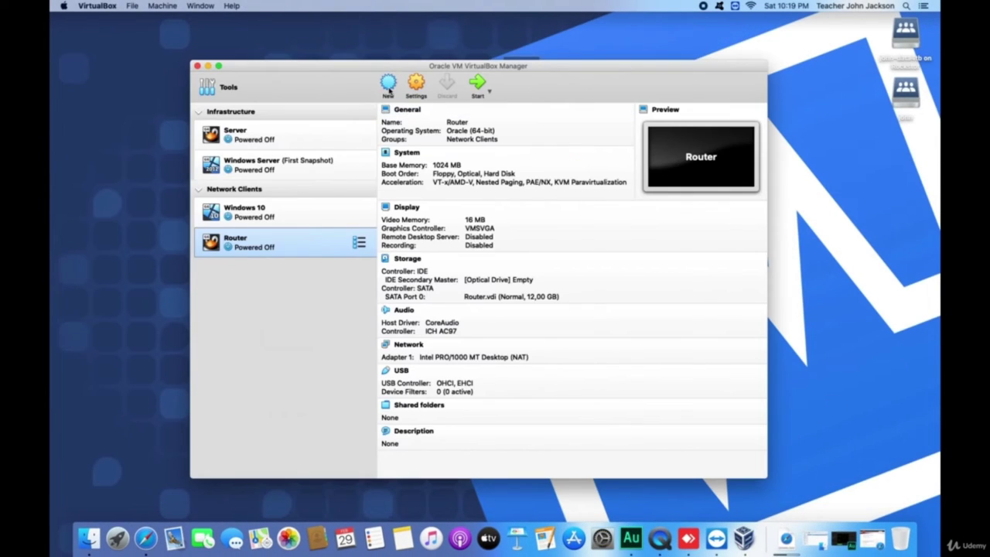
Define the Ubuntu Desktop VM with 1024 MB memory and a dynamically allocated ~21 GB VDI disk
click(389, 83)
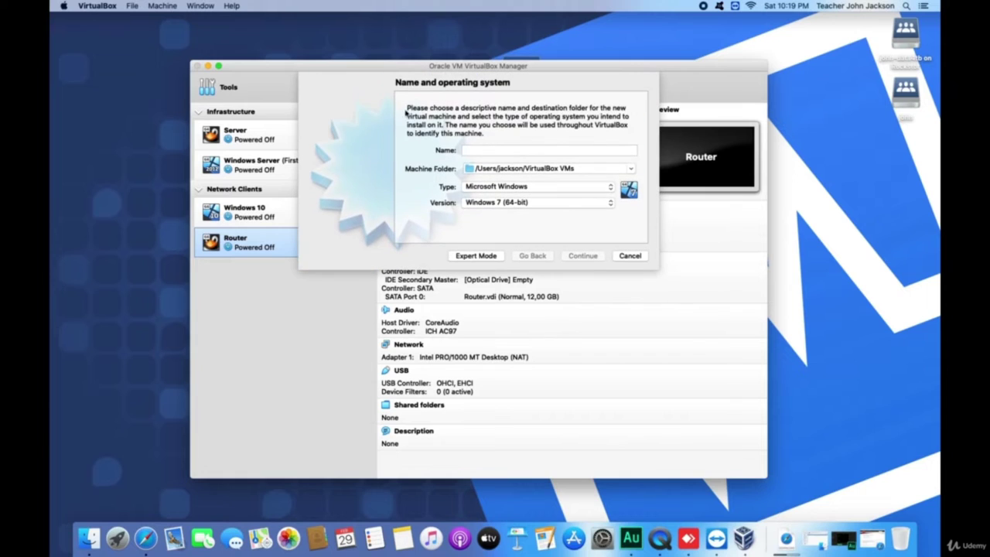
text(Ubuntu Desktop)
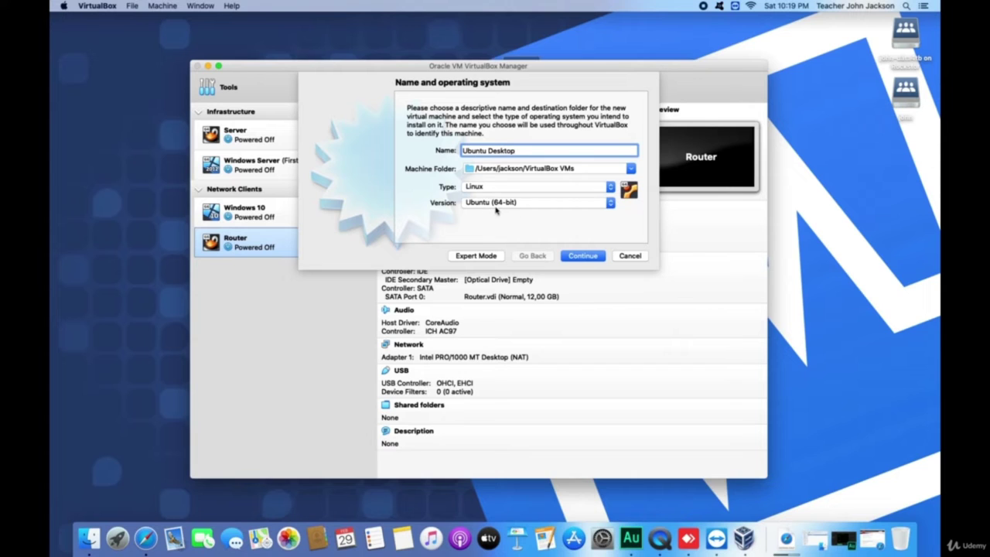
click(583, 256)
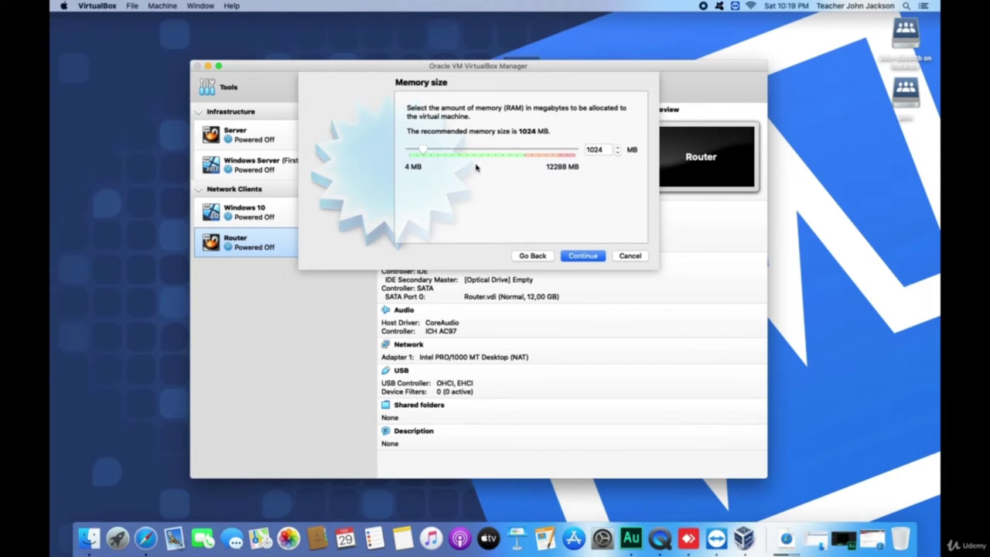
click(586, 260)
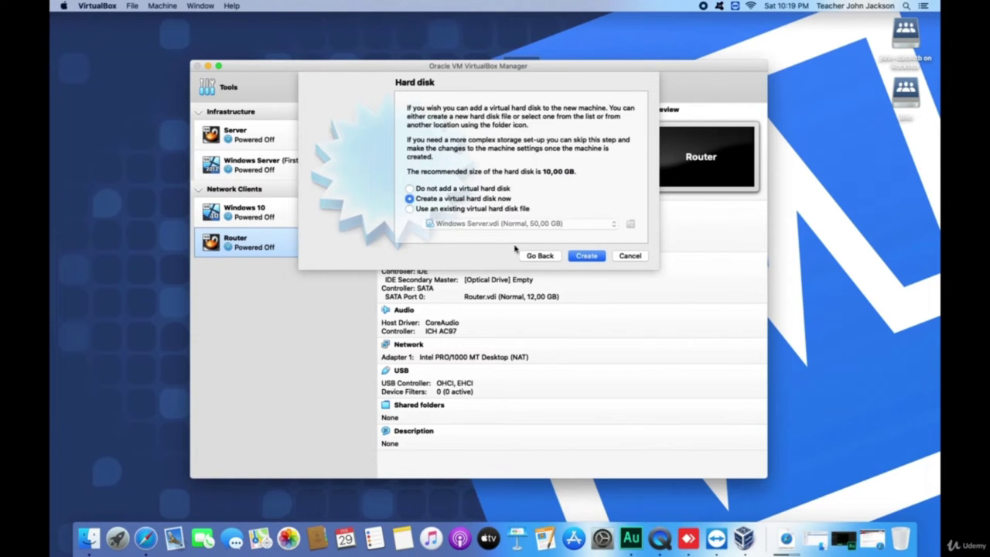
click(590, 256)
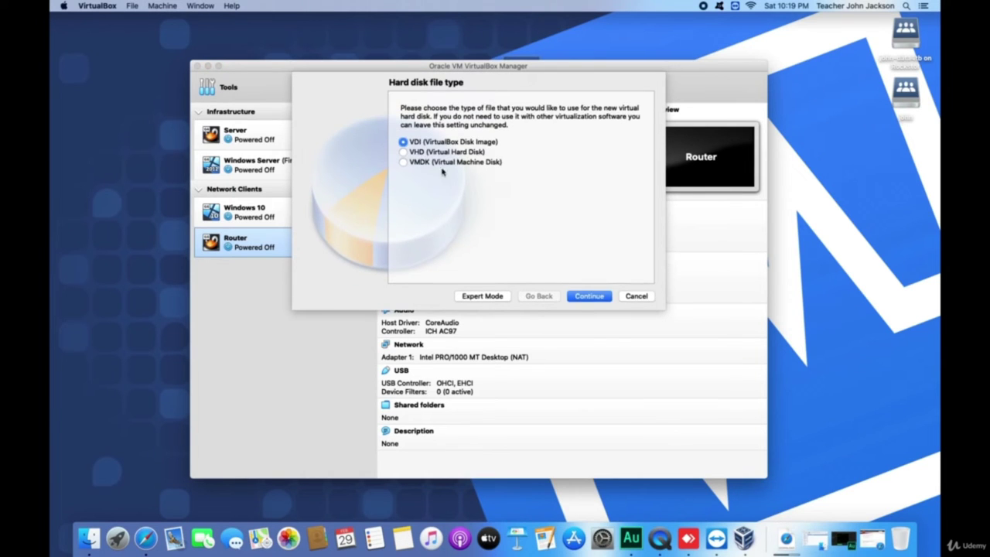
click(585, 295)
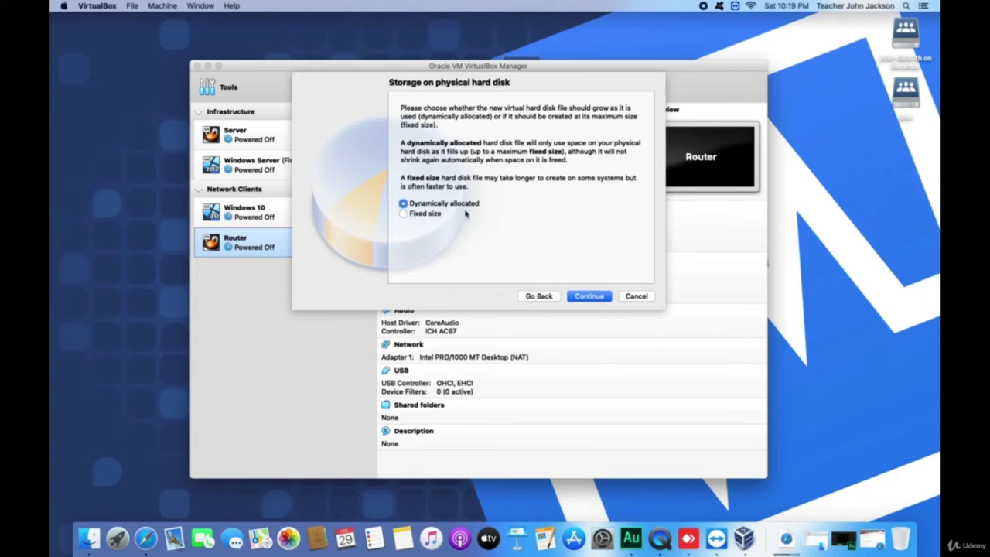
click(599, 302)
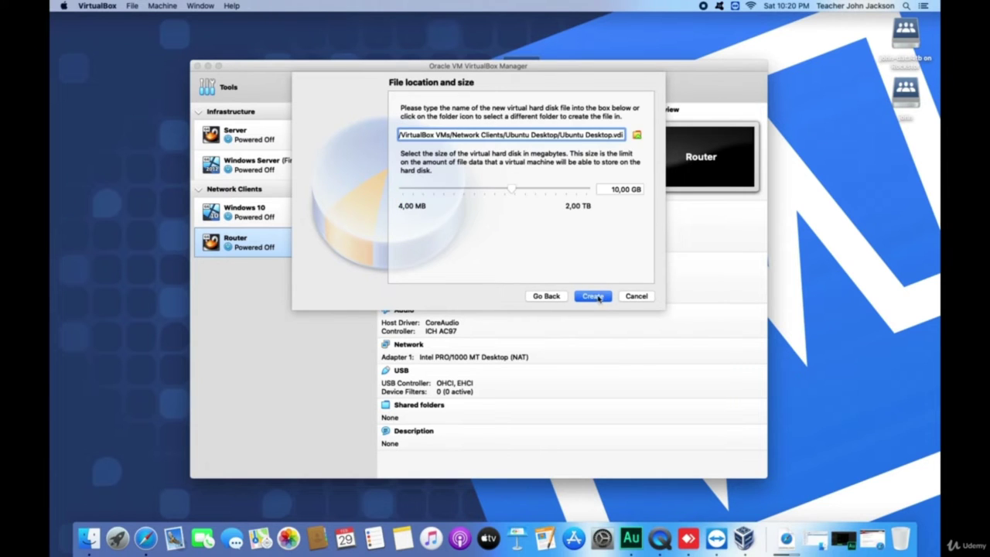
drag(511, 191, 521, 187)
Create the VM, then verify the 2.13 GB Ubuntu 18.04.4 ISO download has finished
click(604, 297)
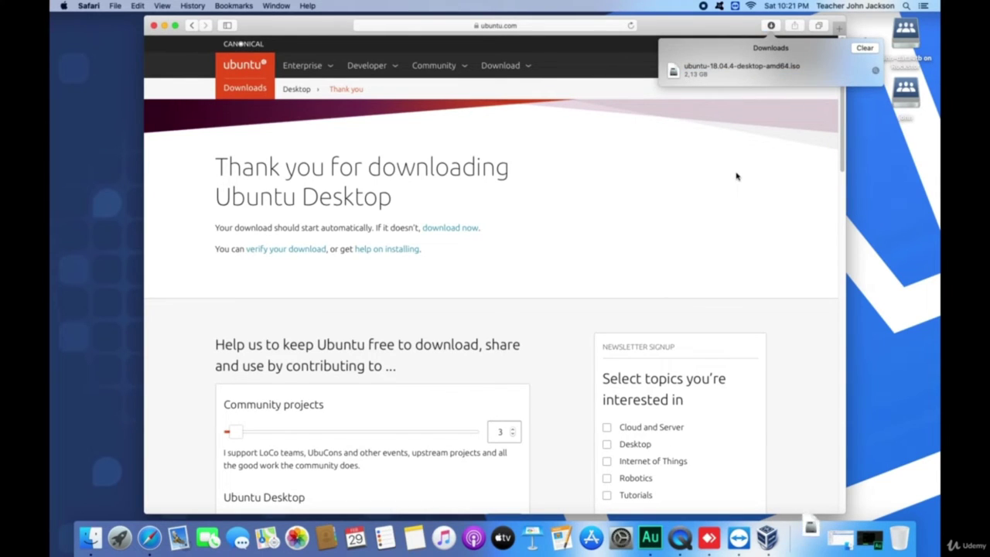
click(736, 113)
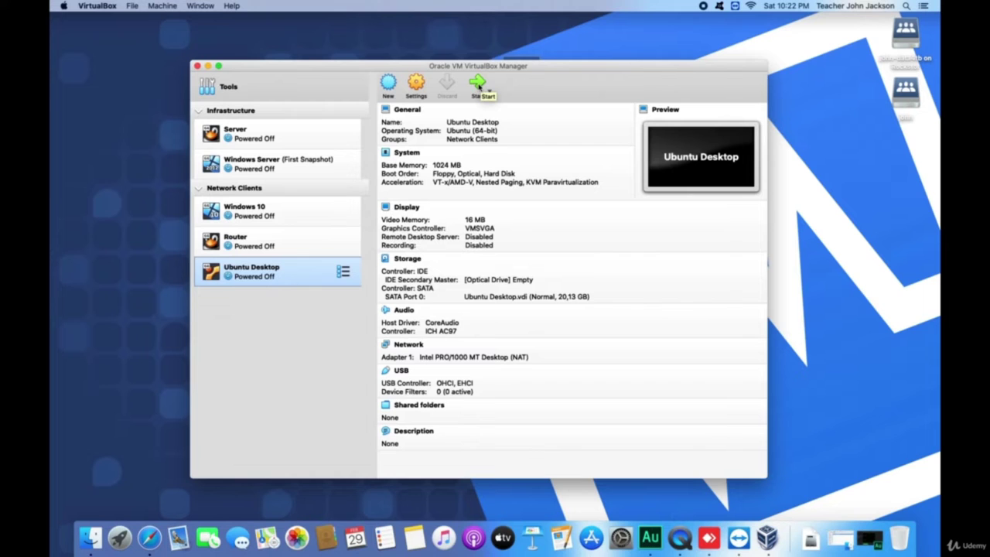
Attach ubuntu-18.04.4-desktop-amd64.iso from Downloads as the startup disk and boot the VM
click(477, 83)
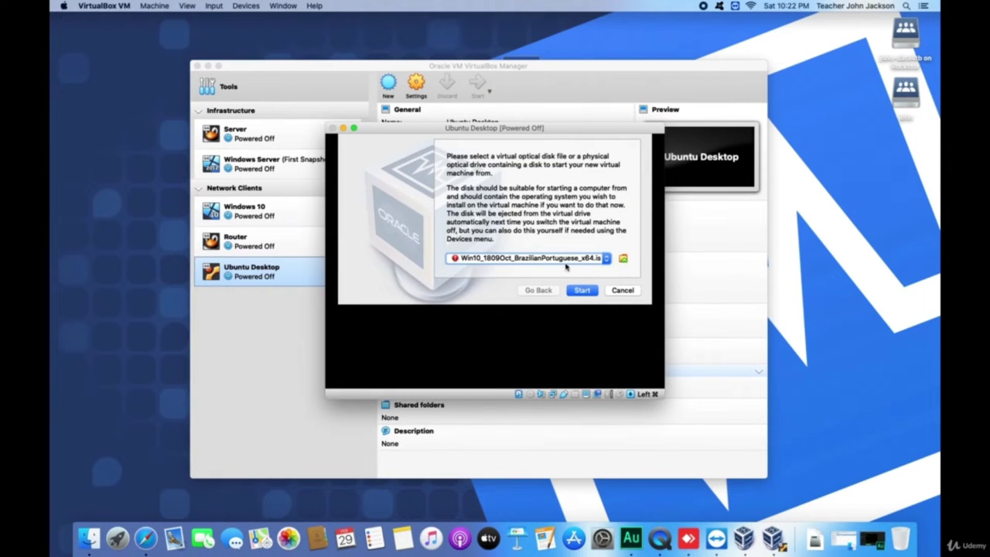
click(623, 260)
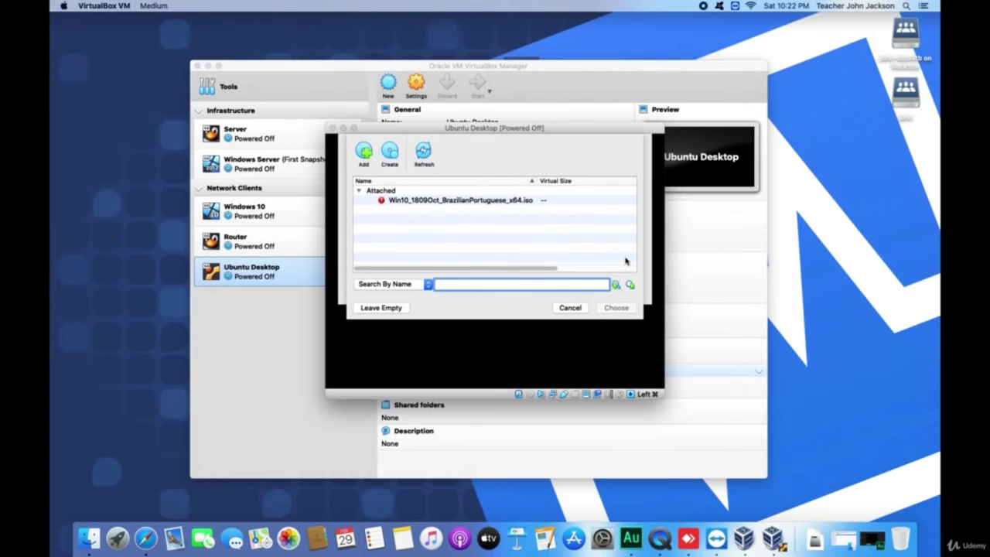
click(364, 153)
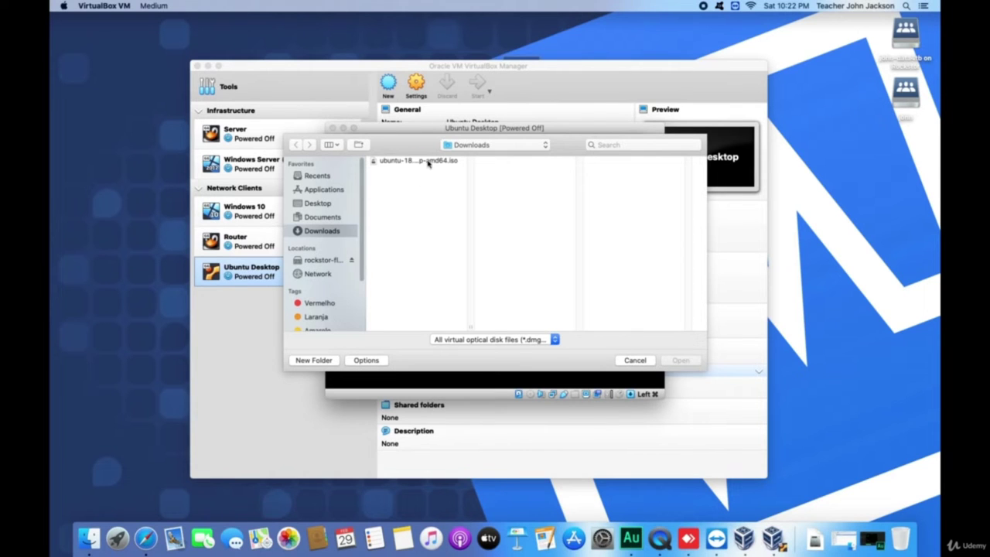
click(426, 162)
click(680, 361)
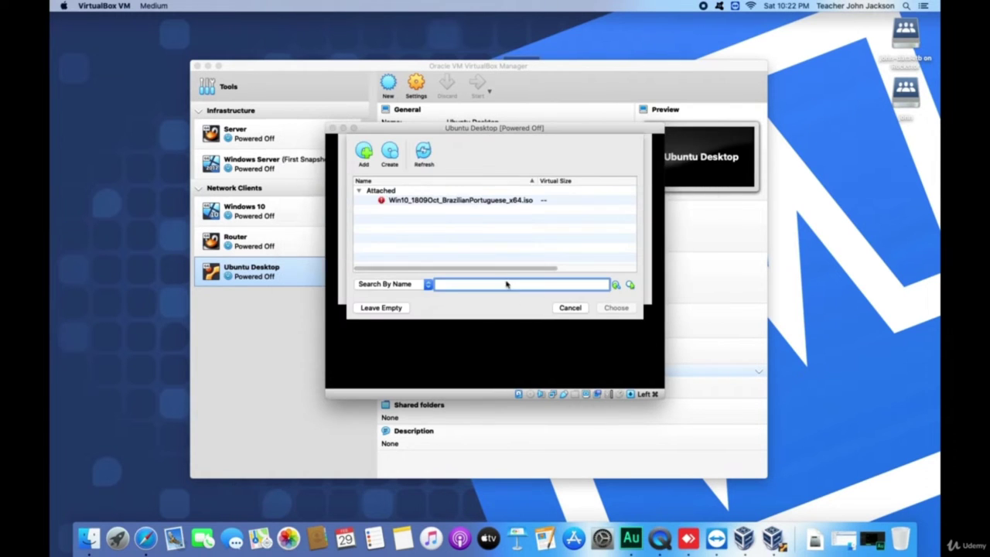
click(489, 220)
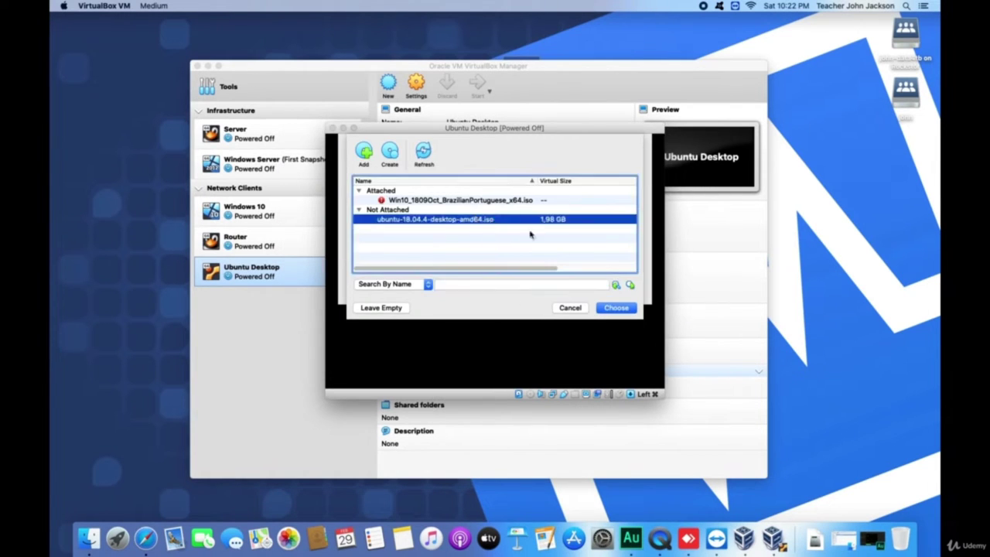
click(617, 307)
click(582, 290)
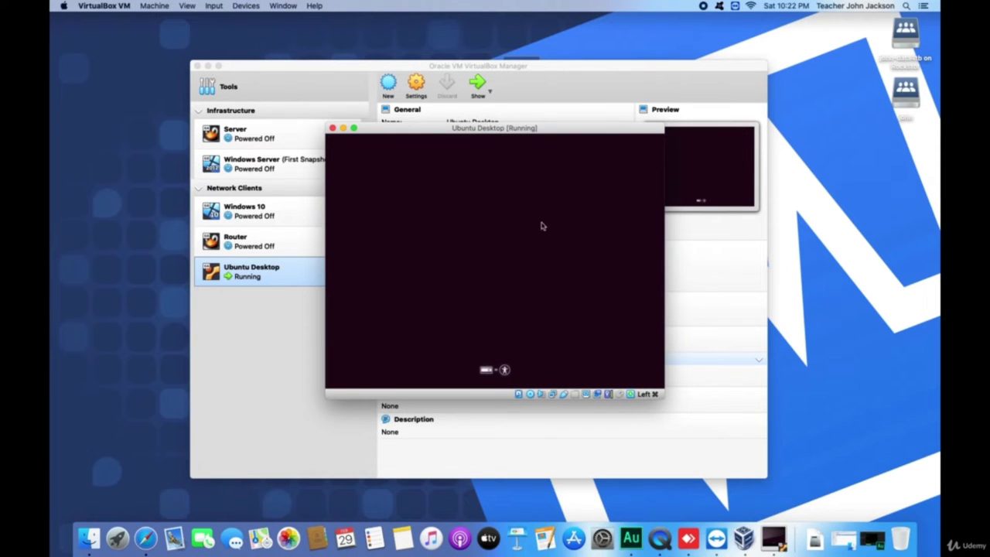
Select Install Ubuntu from the boot menu and enlarge the VM window
key(Return)
key(Return)
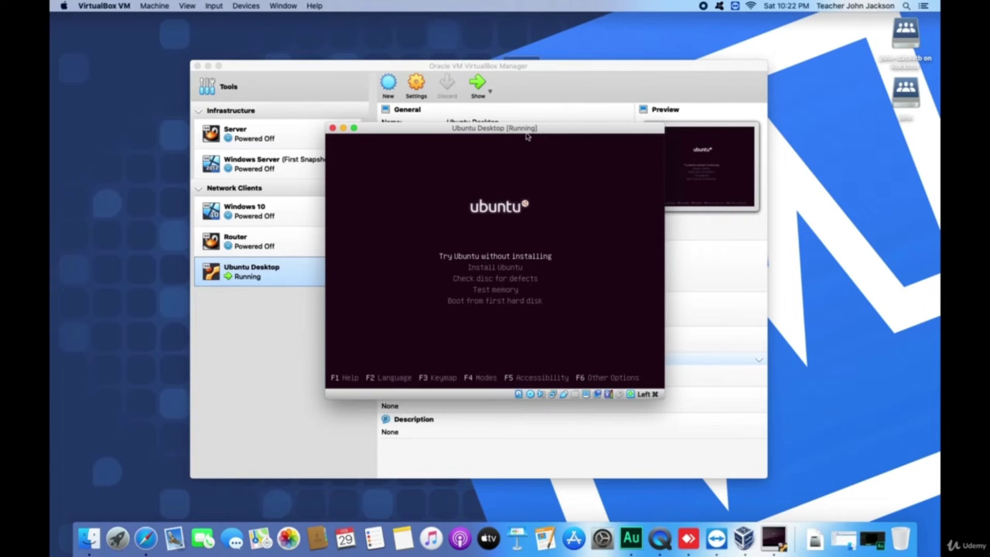
double_click(529, 137)
key(Down)
key(Return)
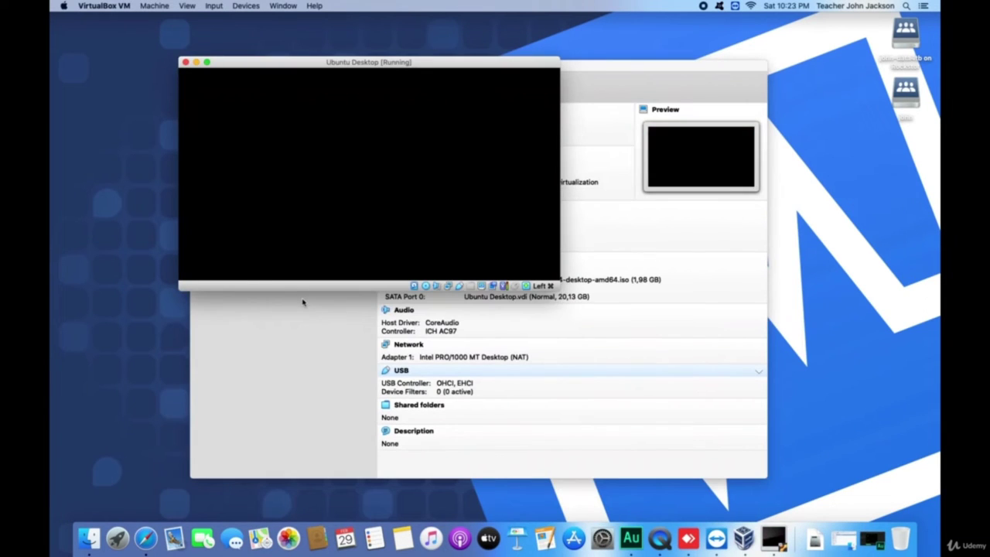
drag(570, 299, 797, 465)
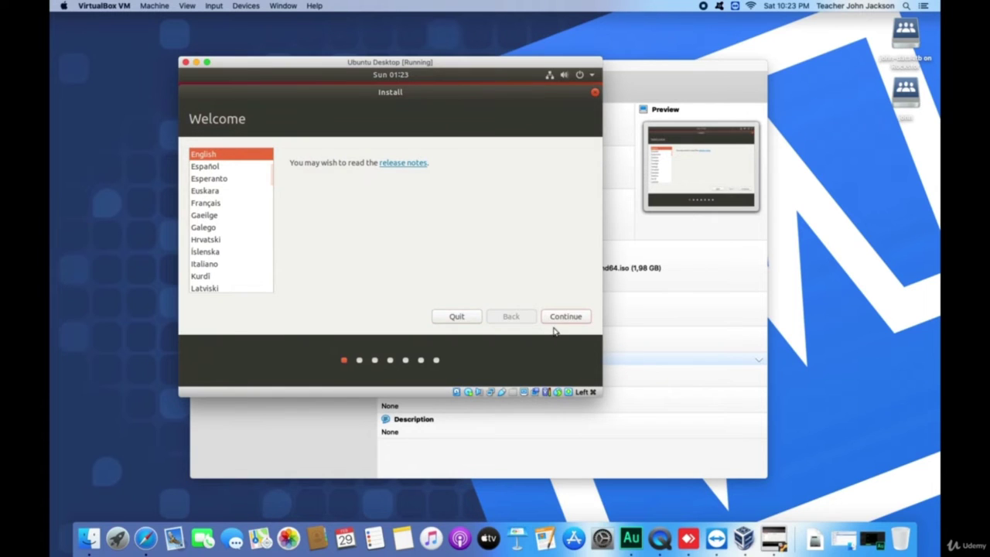
Keep English with the English (US) keyboard layout and choose Minimal installation
click(558, 320)
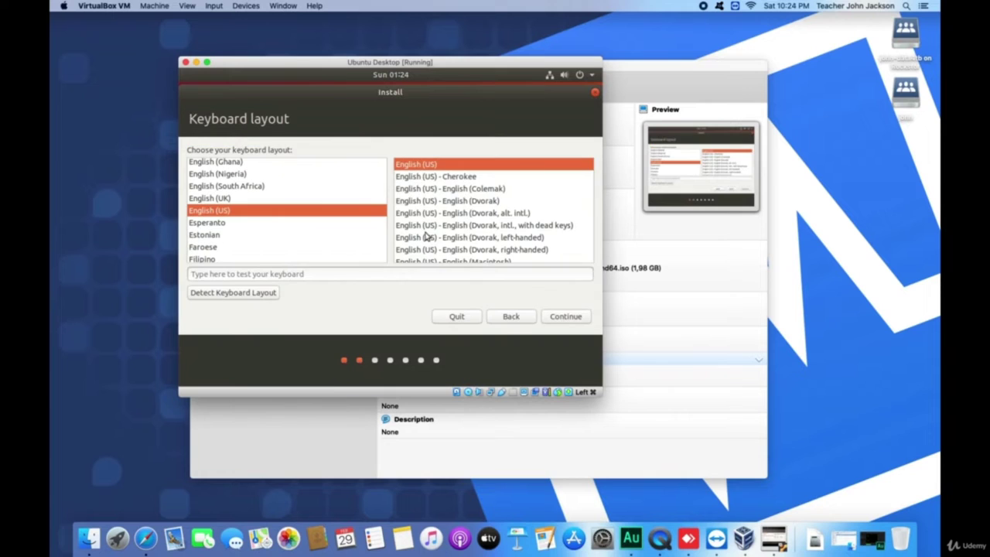
click(556, 316)
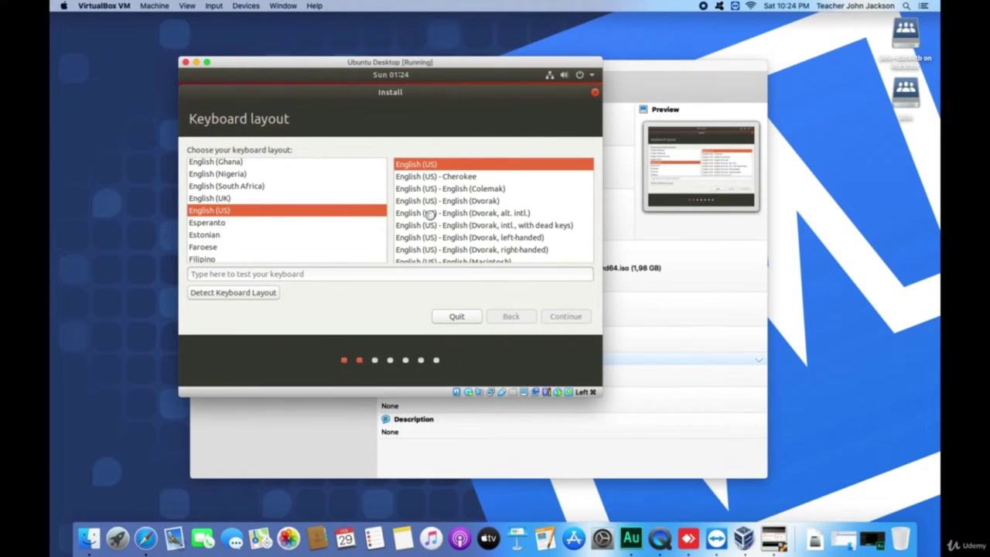
click(198, 191)
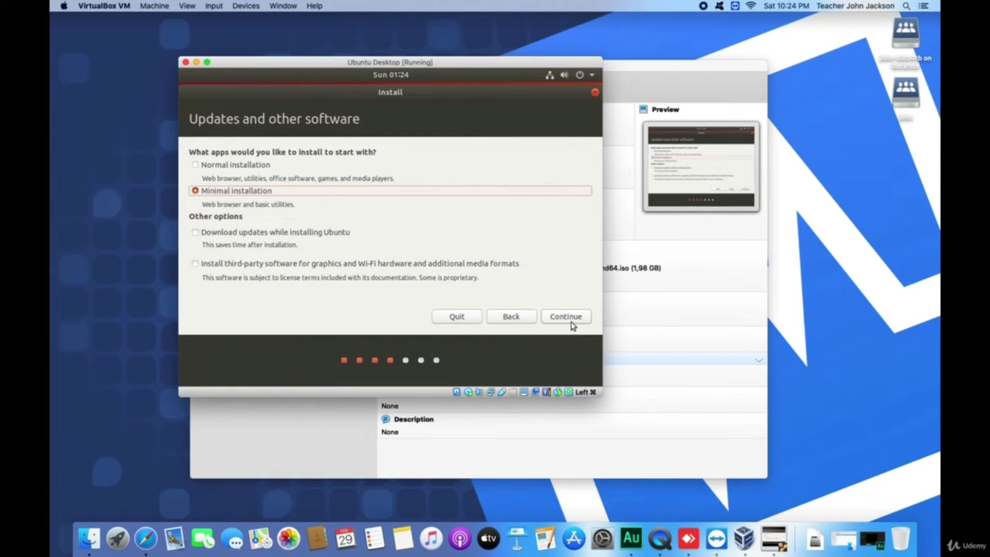
click(570, 320)
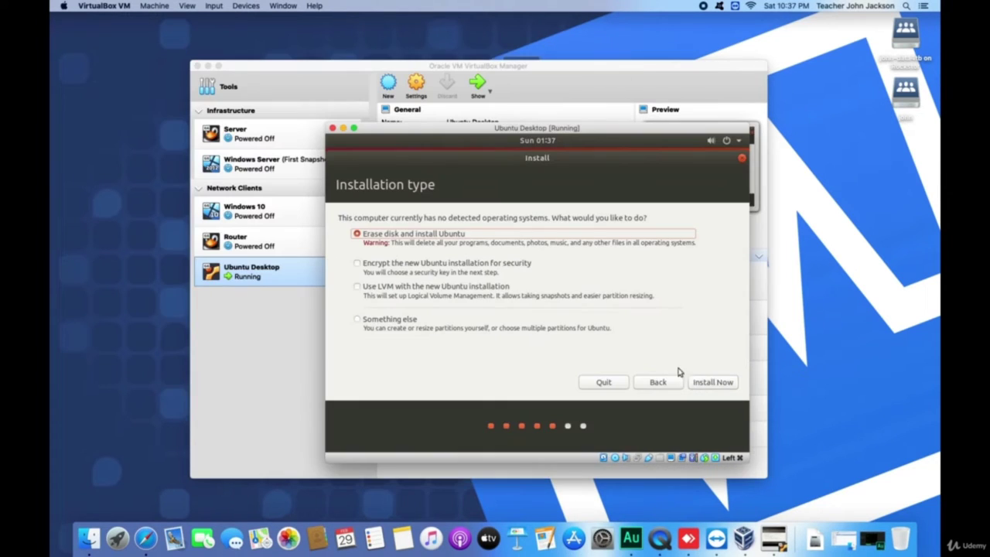
Erase the disk to install Ubuntu and set the Araguaina, Brazil timezone
click(717, 381)
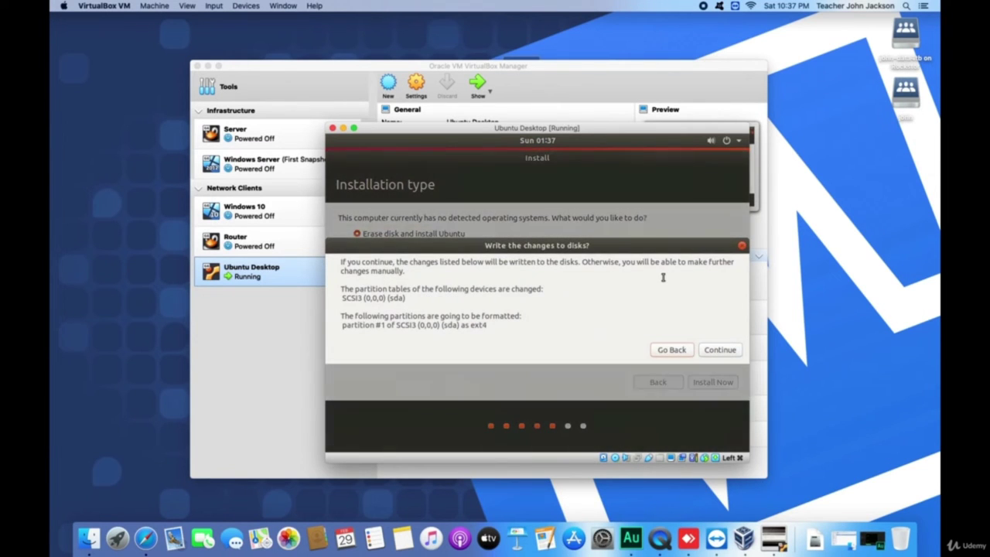
click(718, 350)
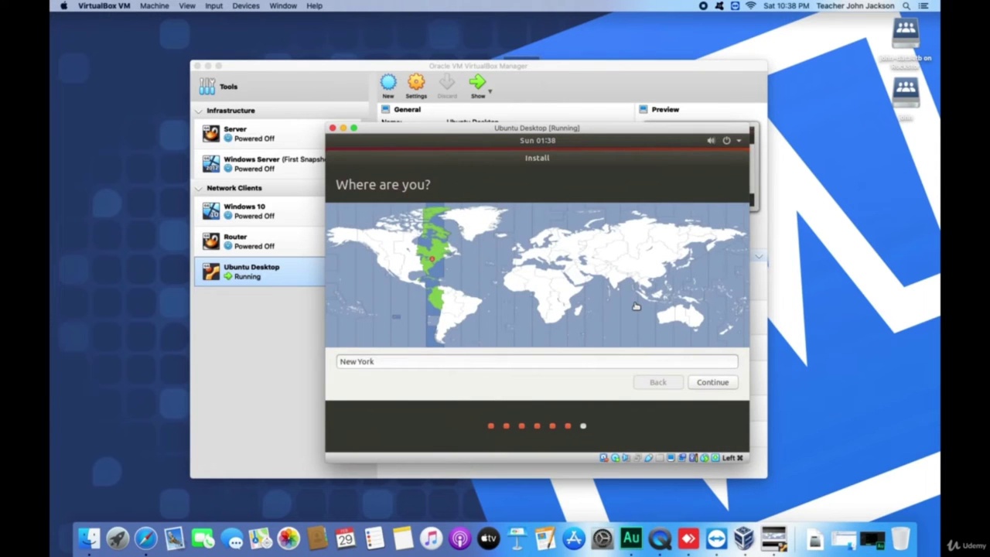
click(465, 302)
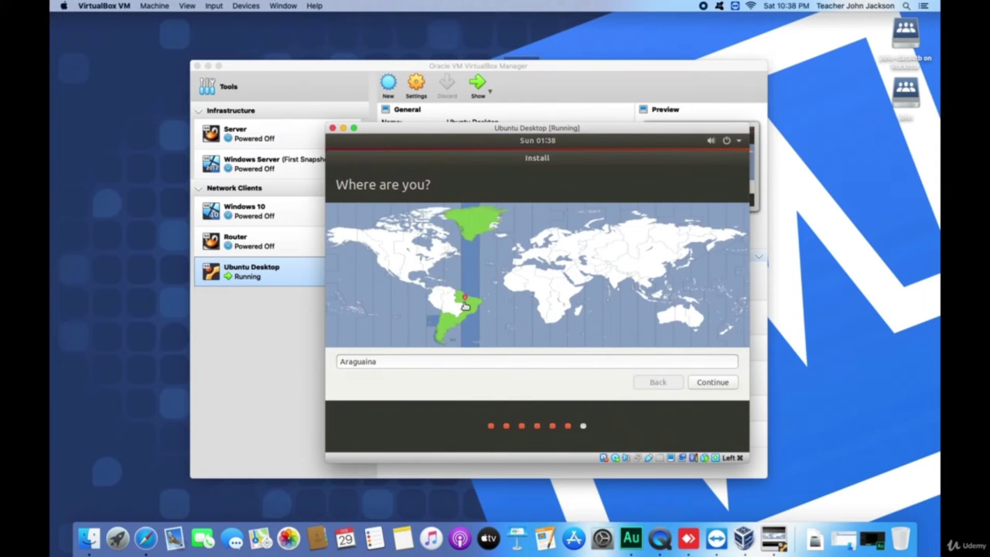
click(703, 385)
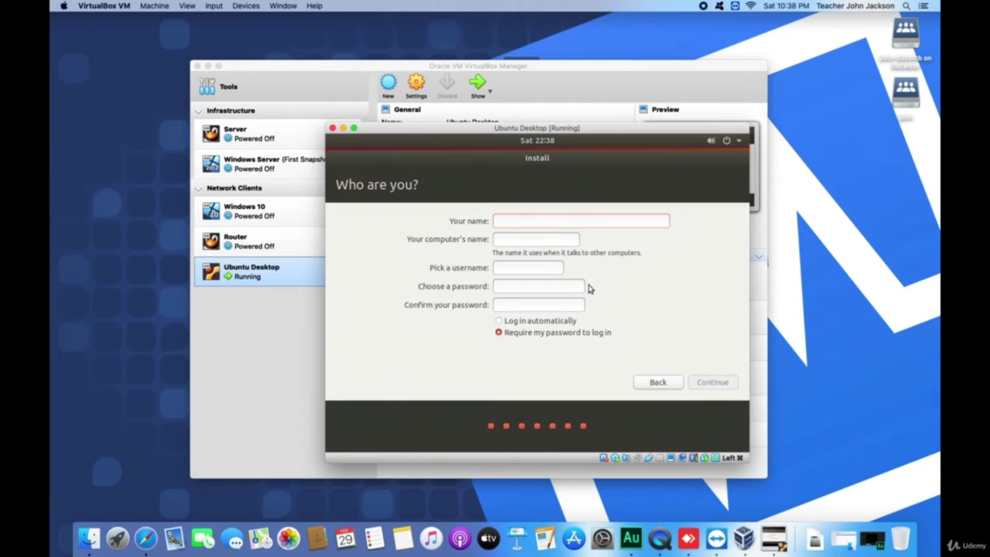
Fill in the user's name and password in the Who are you? form
text(J)
text(ohn)
key(Tab)
key(Tab)
key(Tab)
key(Tab)
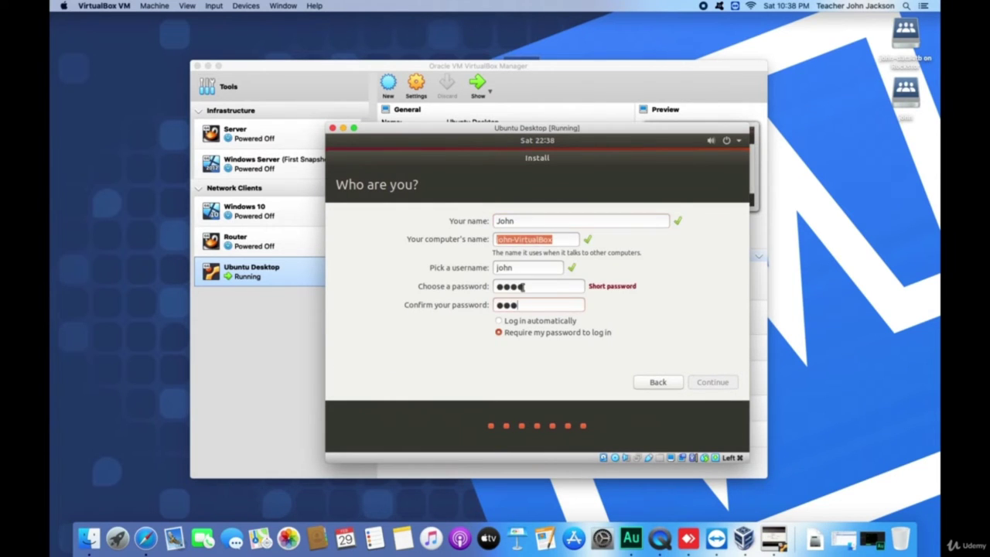
click(711, 382)
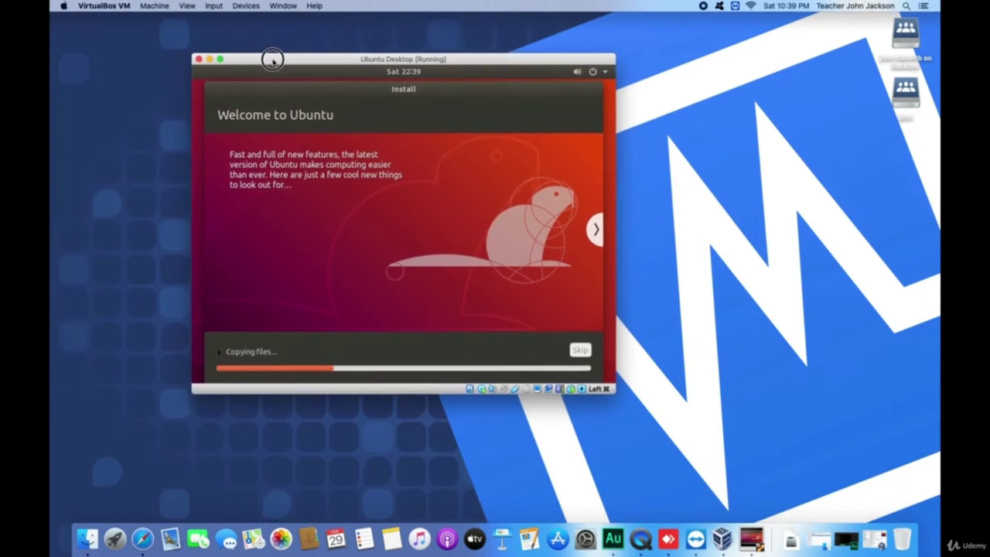
Enlarge the VM window and restart once the installation completes
drag(606, 389, 762, 470)
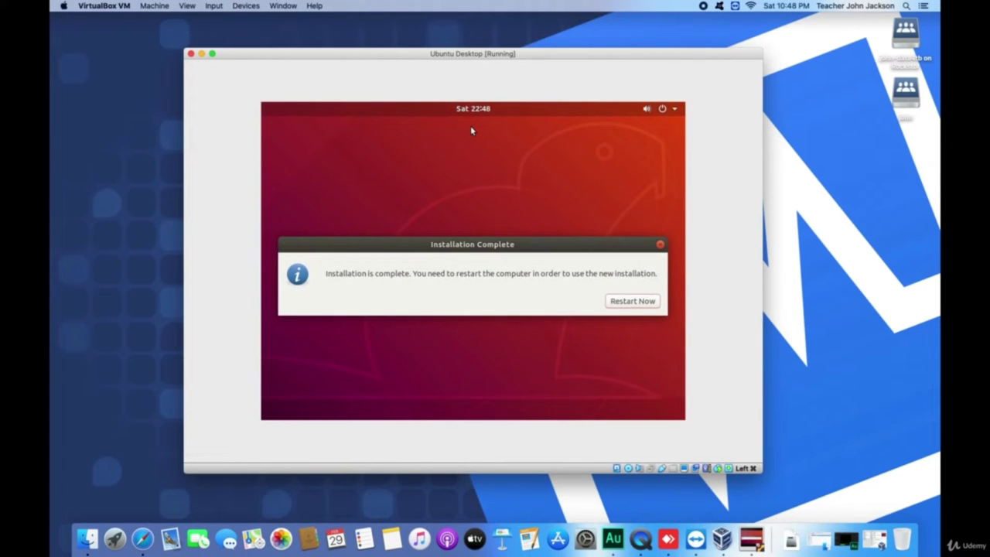
click(633, 303)
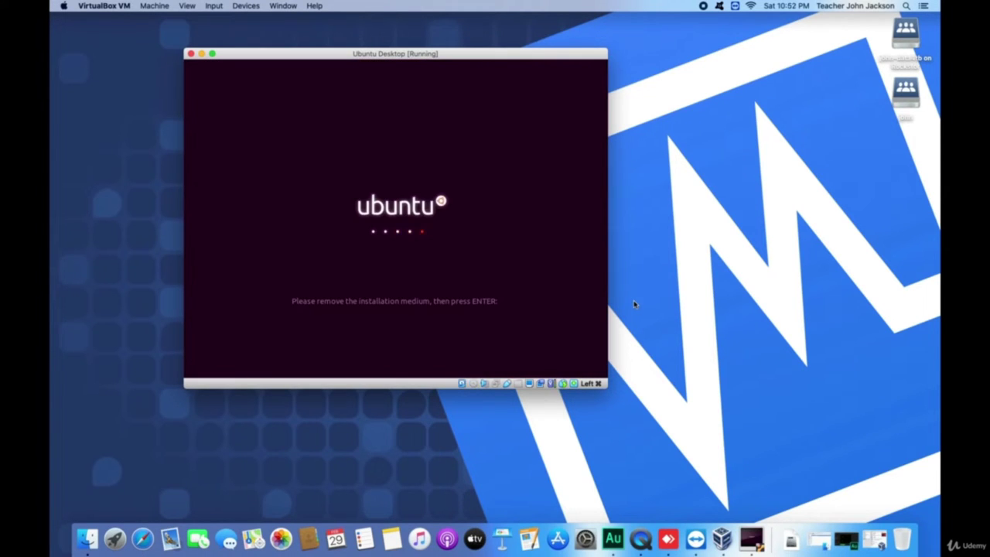
Log in to the new Ubuntu desktop with the account password and open Calculator
key(Return)
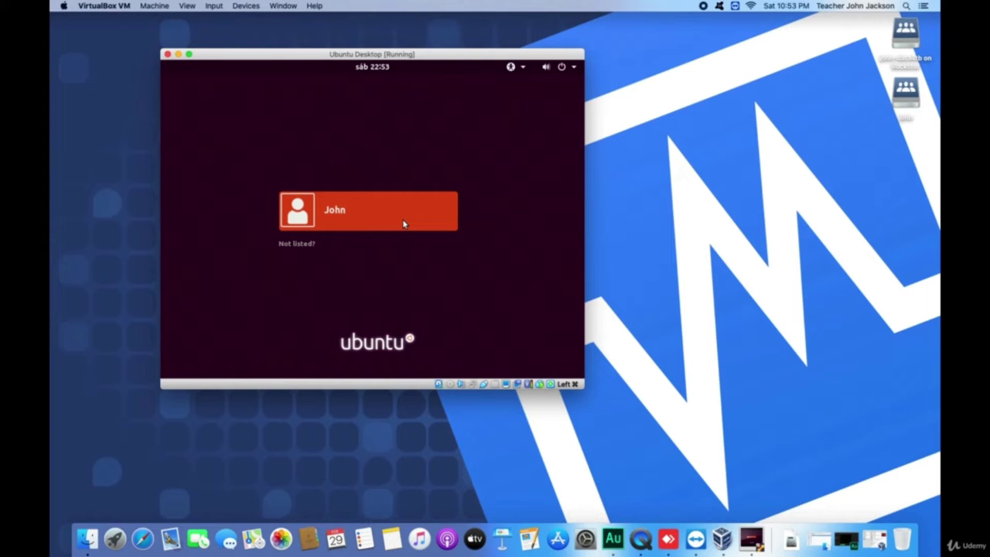
click(403, 224)
text(•••••)
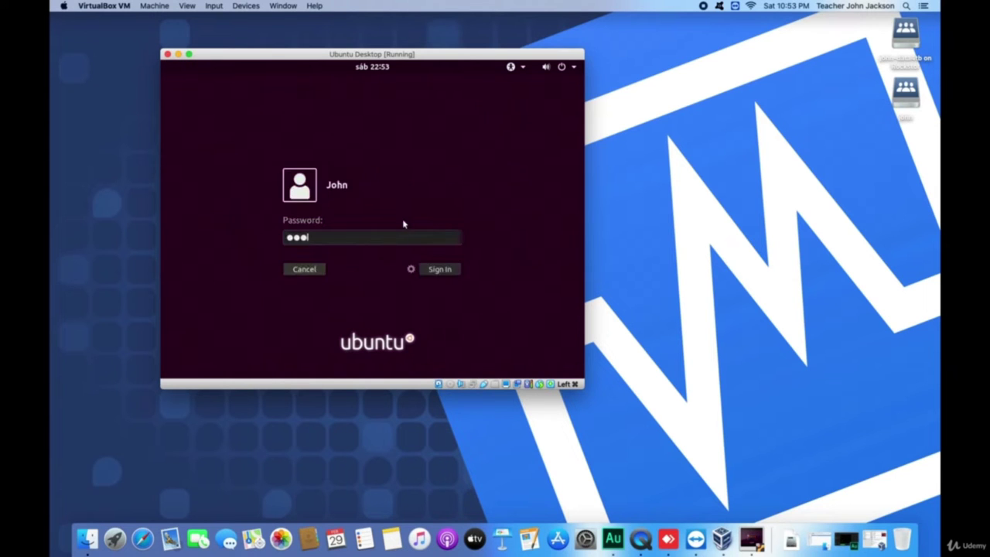
key(Return)
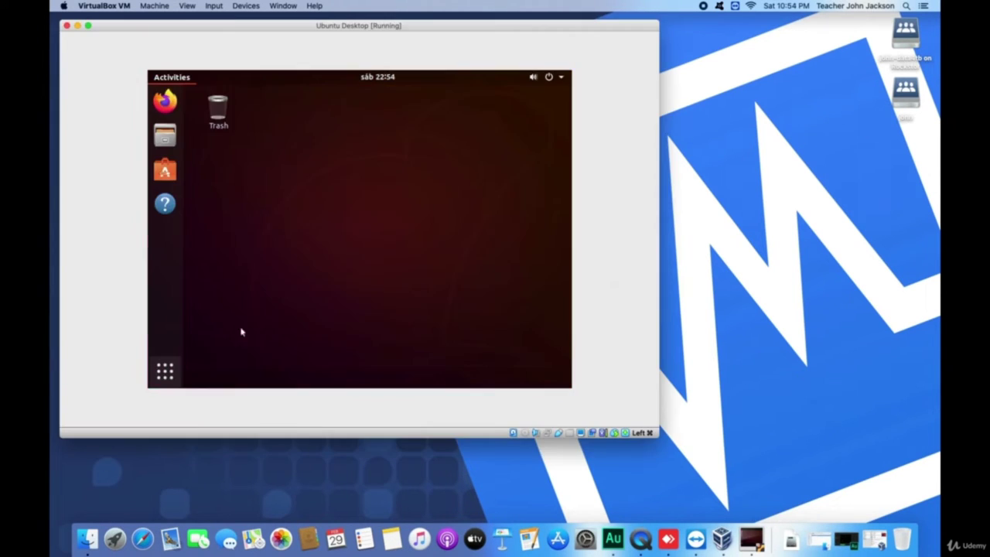
key(super+a)
click(282, 161)
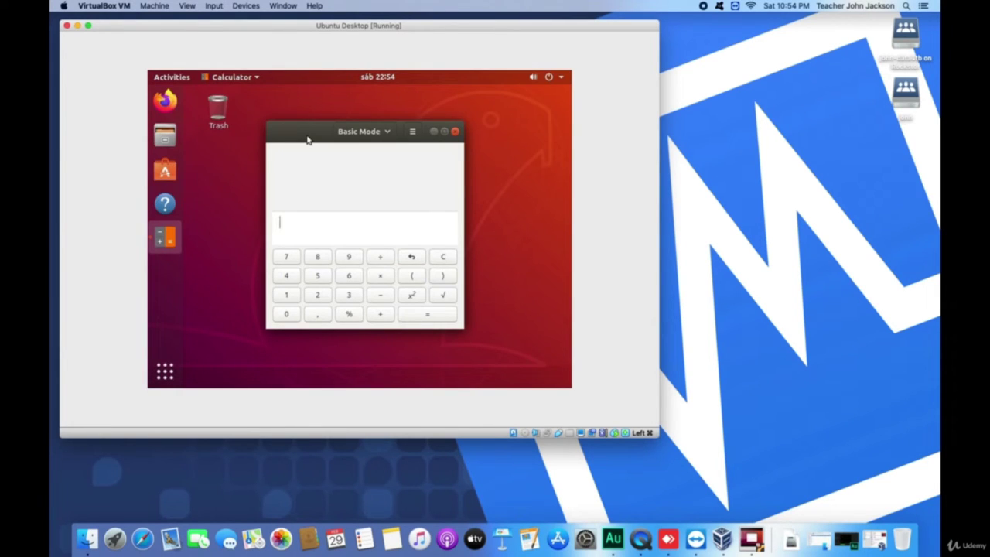
drag(307, 139, 288, 137)
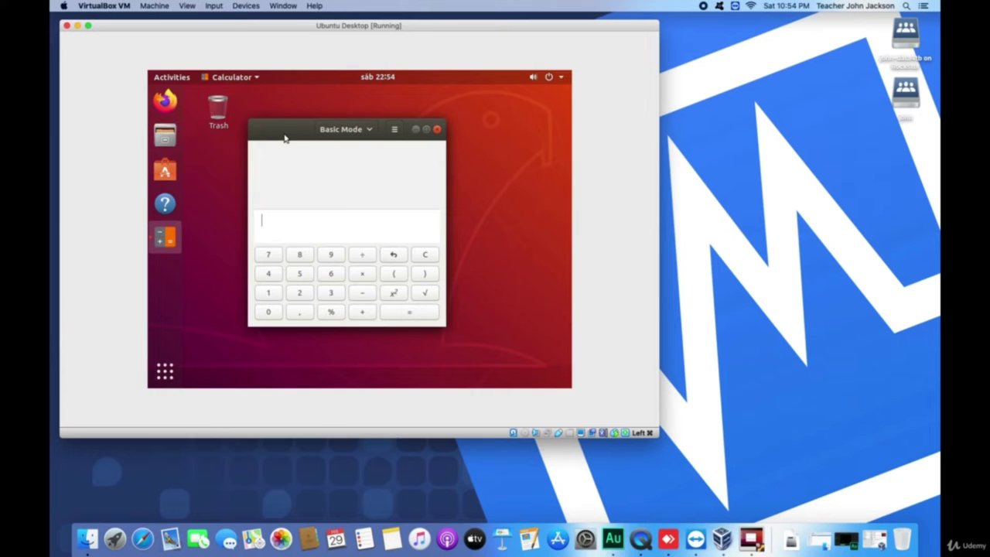
click(153, 7)
mouse_move(186, 7)
mouse_move(153, 7)
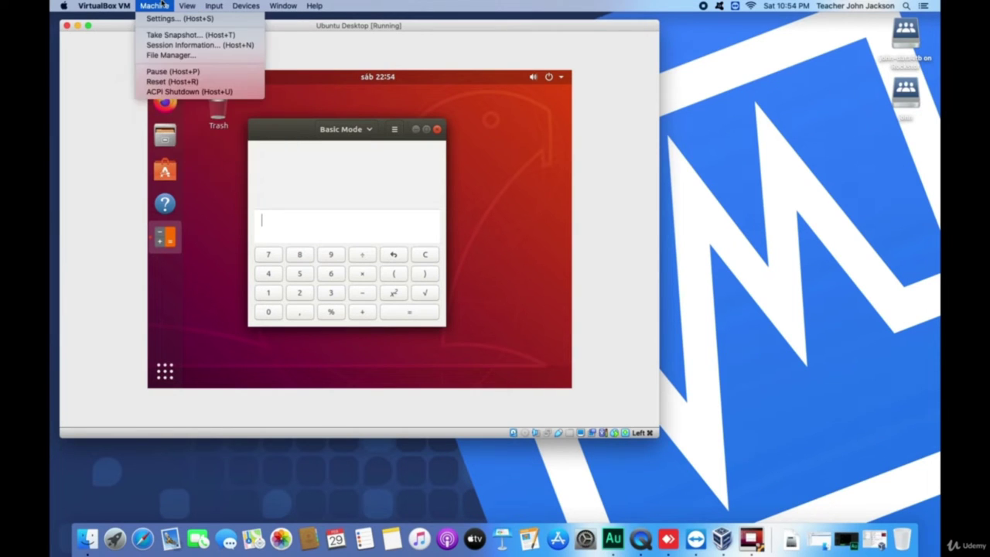
click(205, 75)
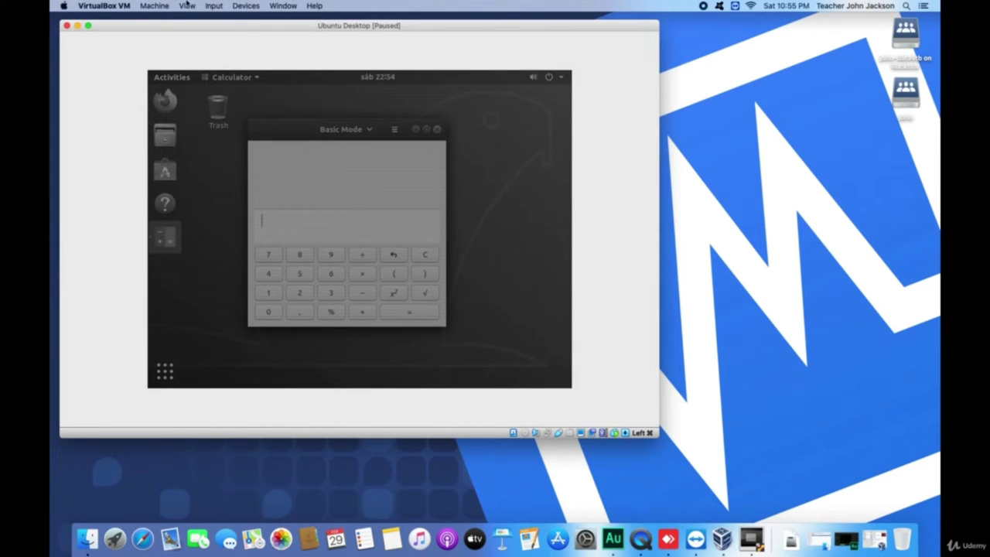
click(153, 5)
click(172, 71)
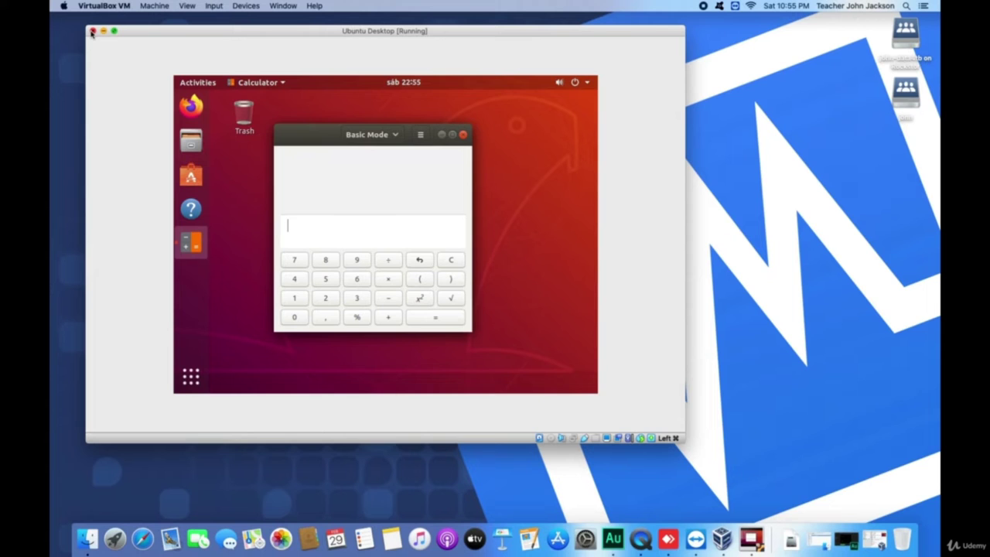
Close the Ubuntu Desktop VM window, saving the machine state
click(92, 32)
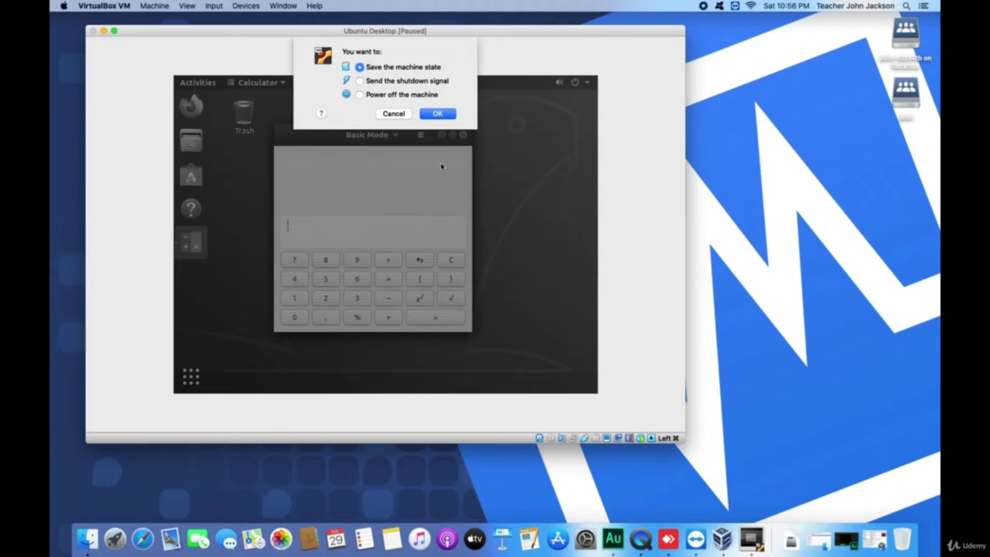
click(430, 115)
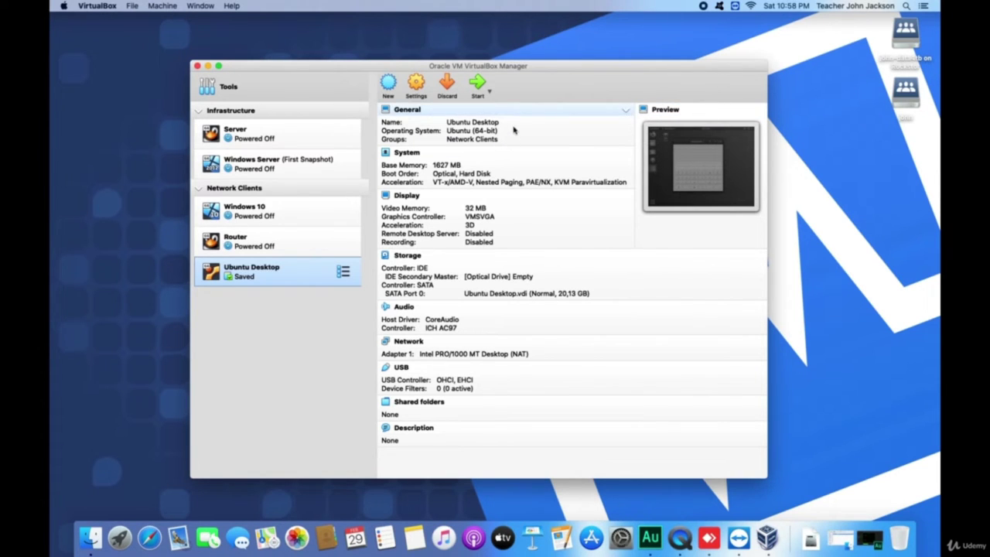
Resume the saved Ubuntu Desktop VM, then ACPI-shut it down until Powered Off
click(478, 85)
drag(330, 33, 684, 136)
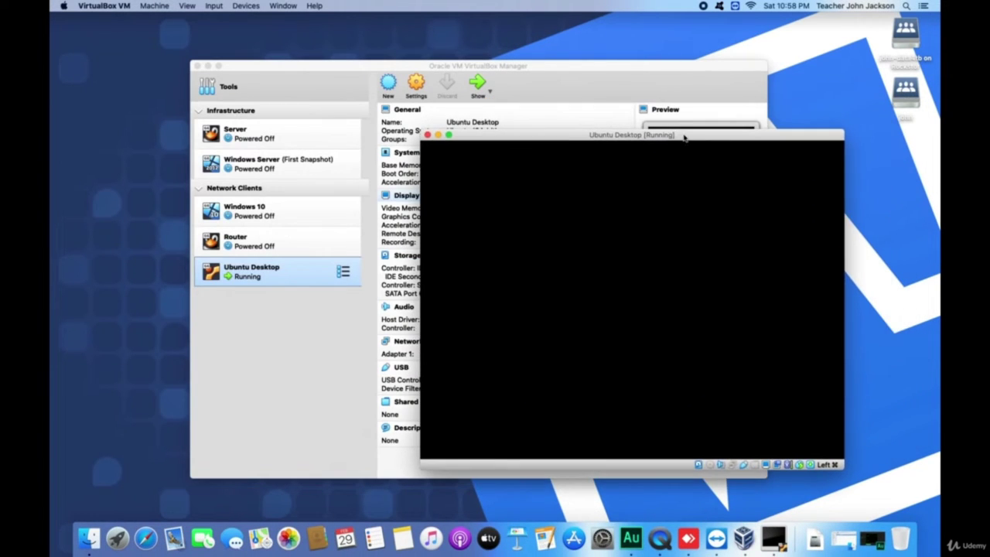
click(541, 72)
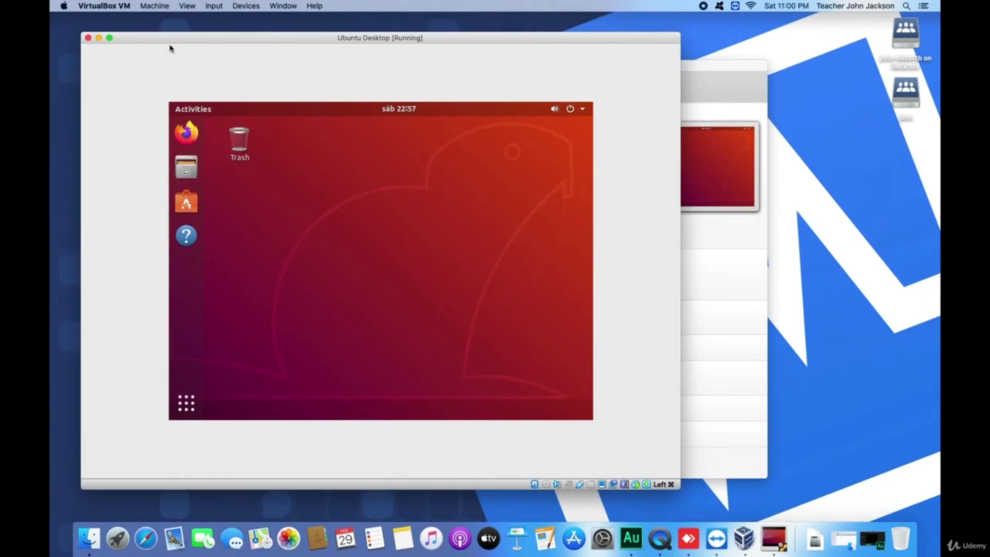
click(163, 6)
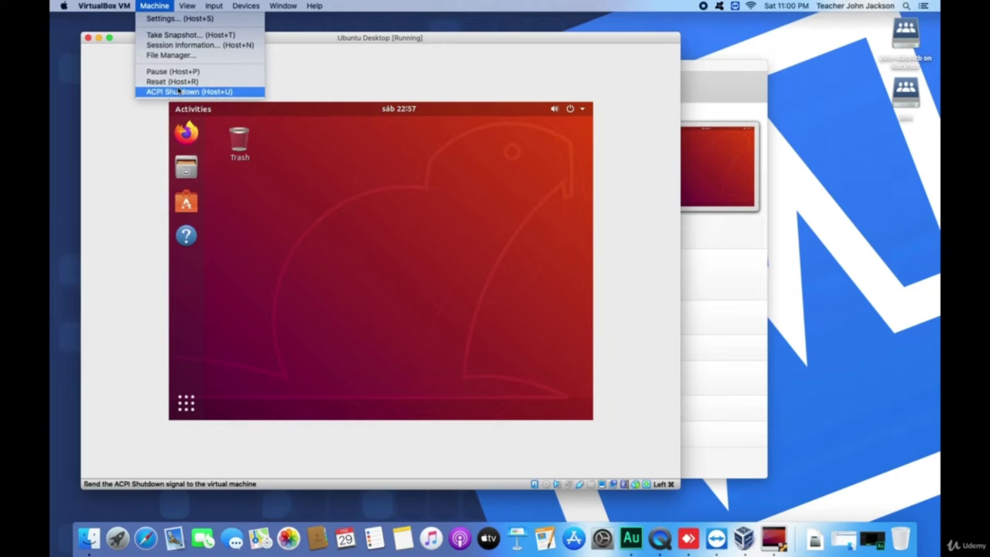
click(182, 92)
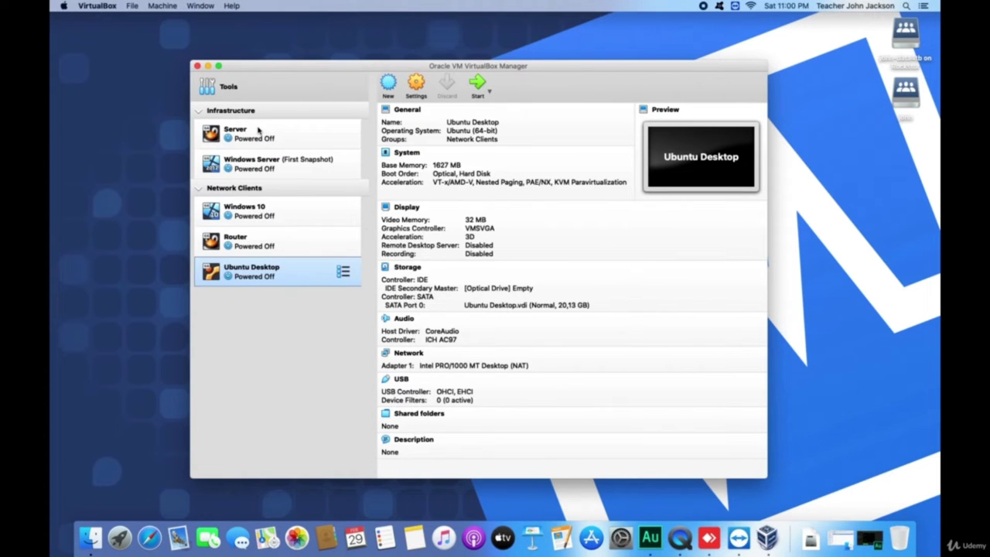
click(477, 83)
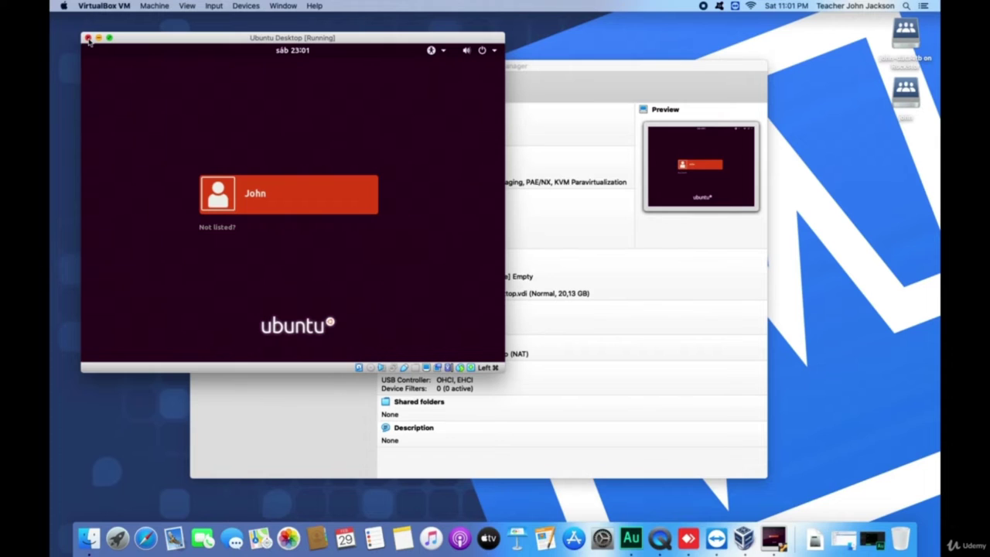
click(89, 38)
click(267, 102)
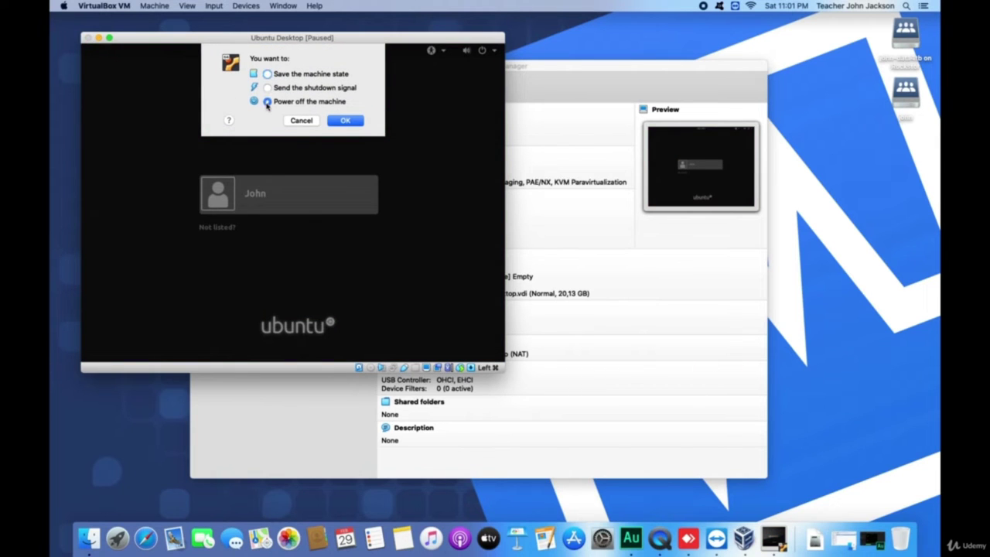
click(349, 122)
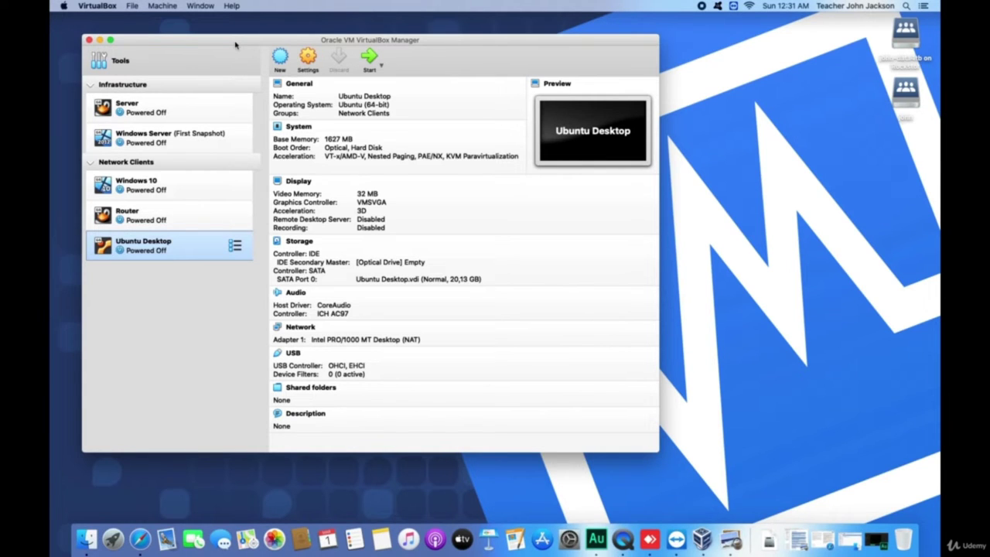
From Ubuntu Desktop's Snapshots view, take a snapshot named 'working with appliance'
click(163, 223)
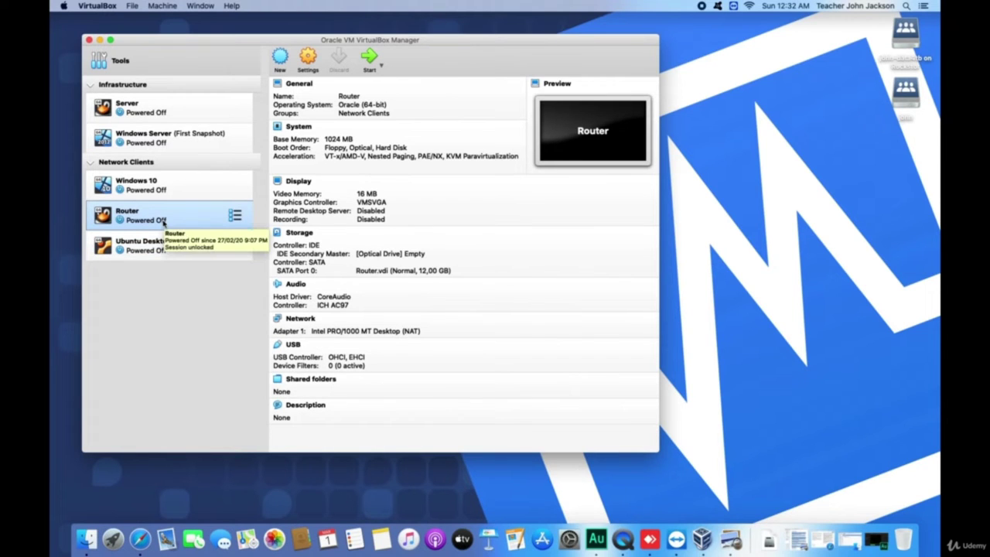
click(236, 248)
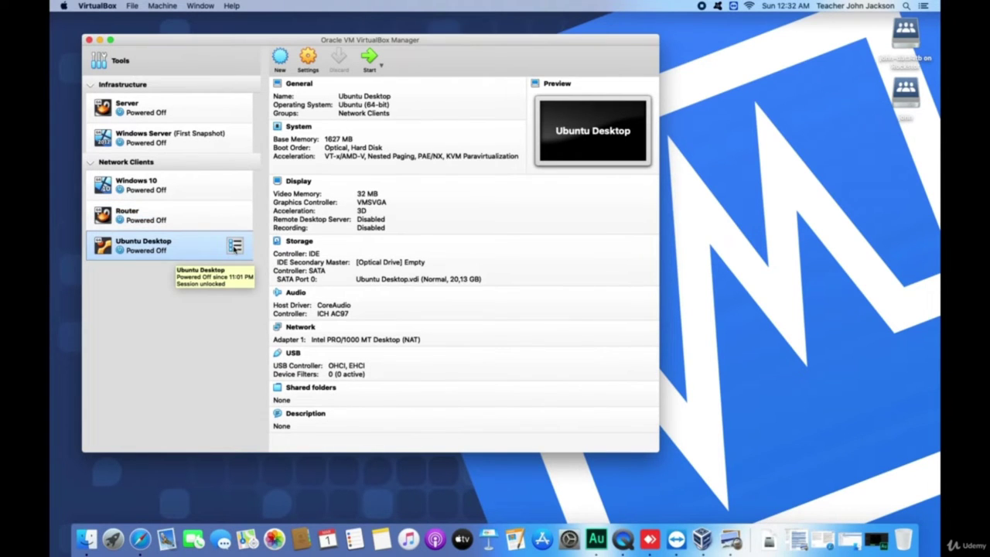
click(235, 247)
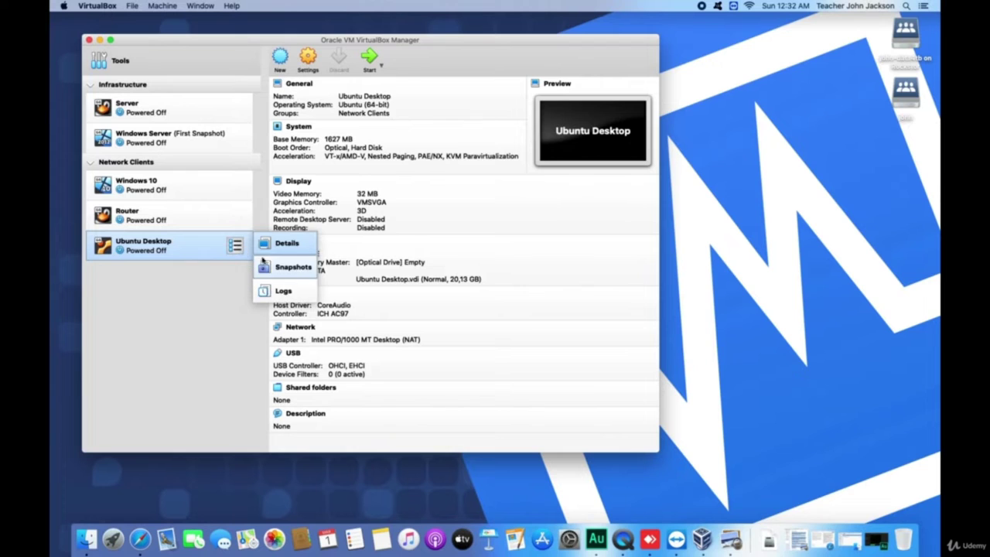
click(267, 265)
click(280, 58)
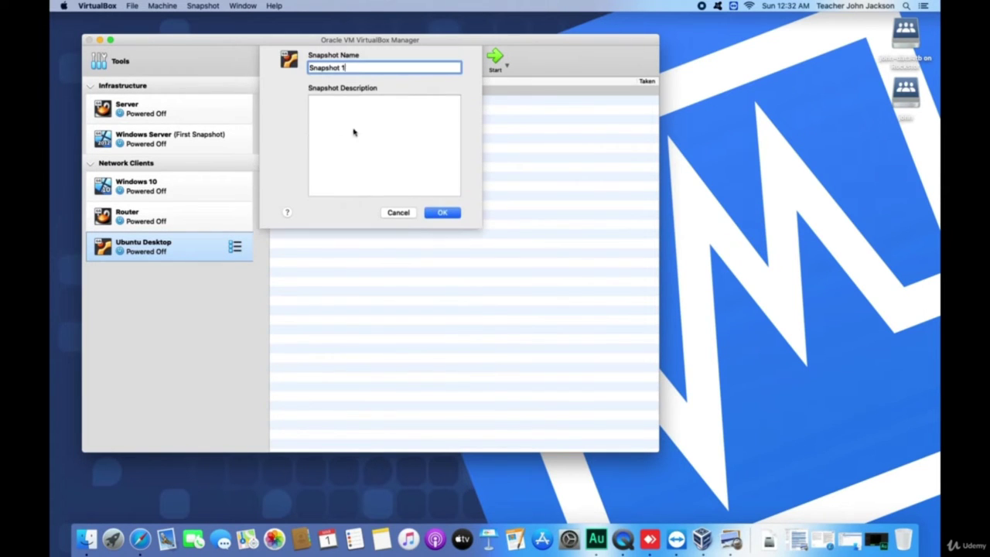
drag(366, 73, 292, 70)
text(working with appliance)
click(446, 217)
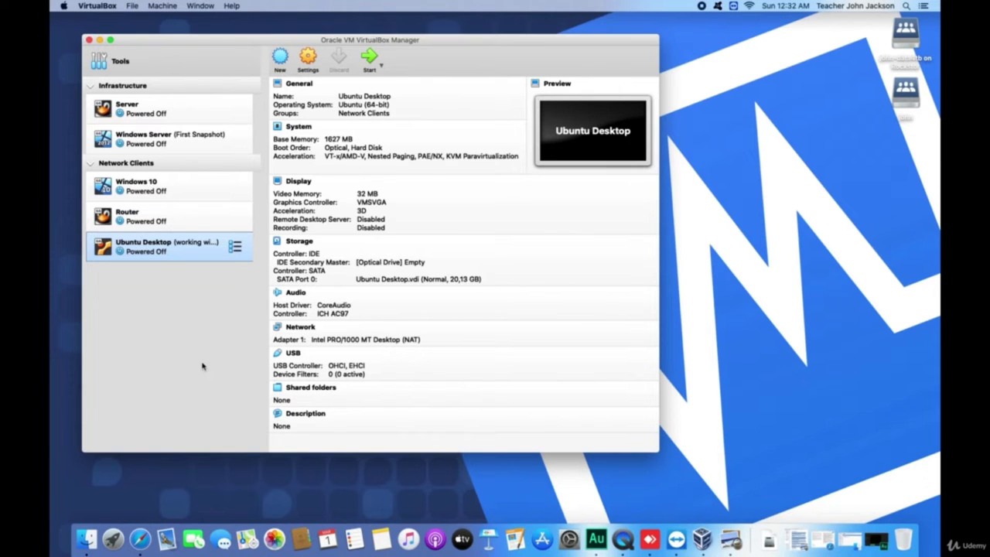
Export Ubuntu Desktop as OVF 2.0 to Desktop/Ubuntu Desktop.ova with MAC policy 'Strip all'
click(171, 6)
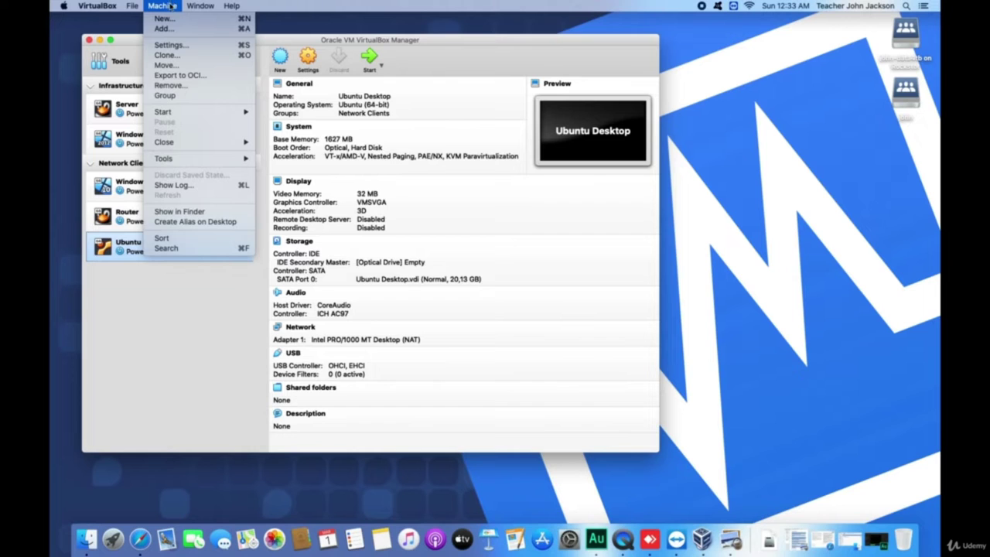
click(193, 76)
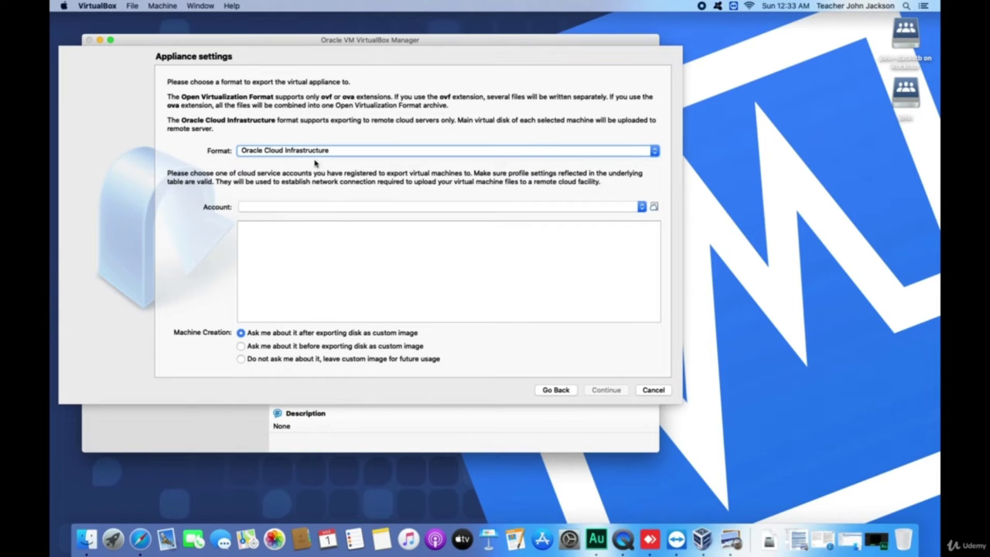
click(315, 151)
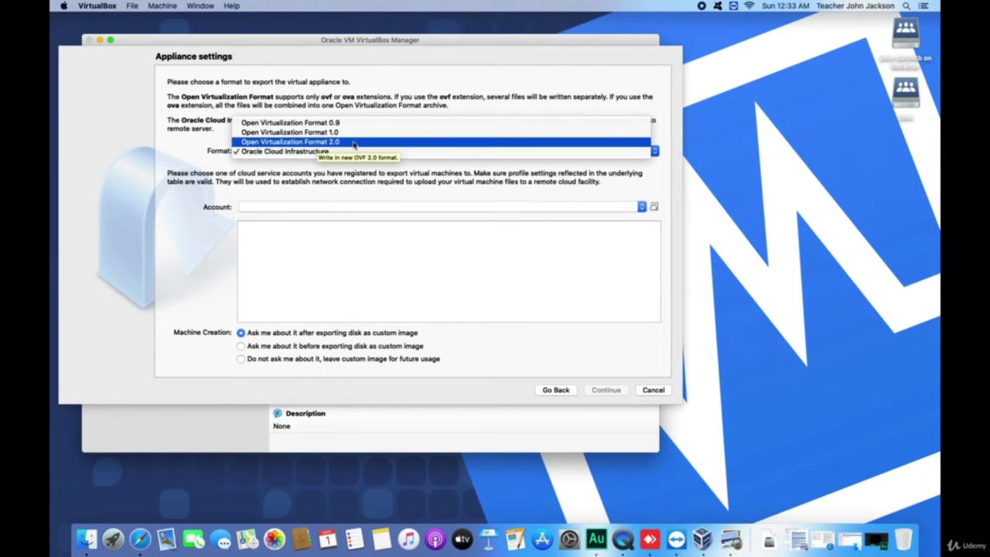
click(353, 144)
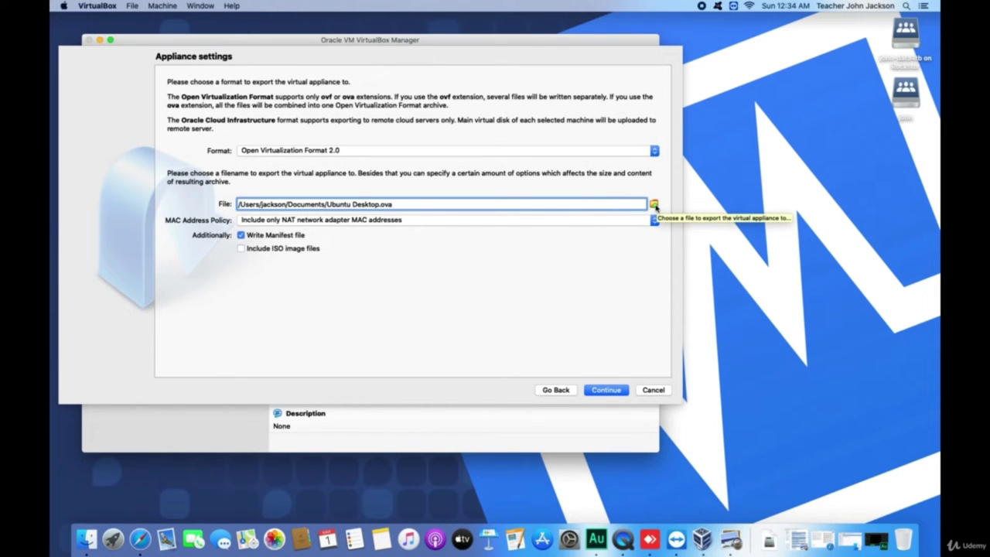
click(654, 204)
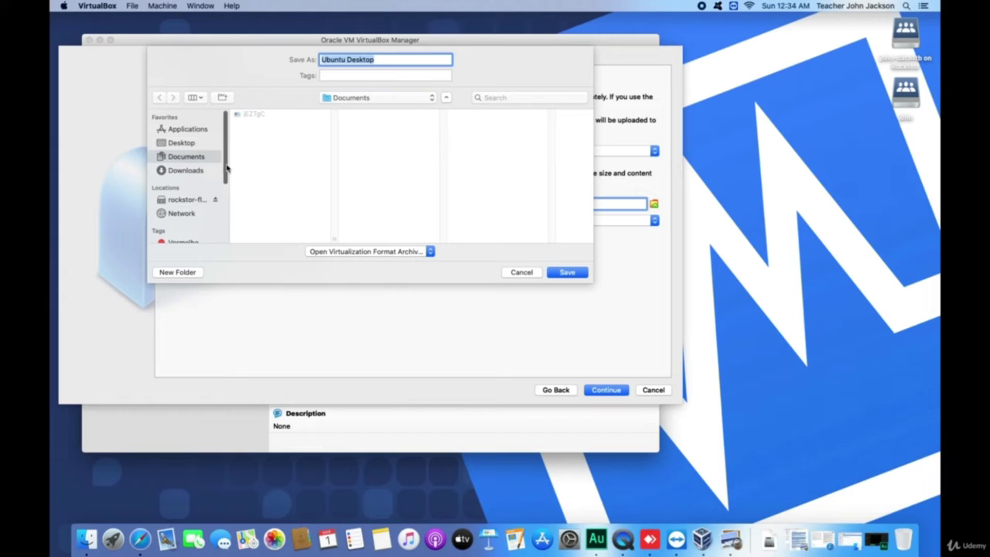
click(200, 145)
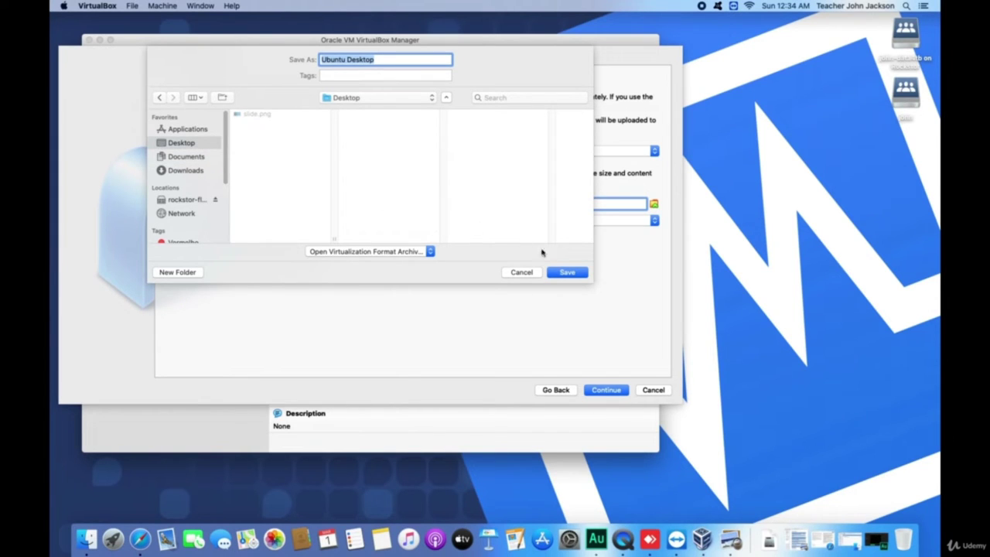
click(569, 273)
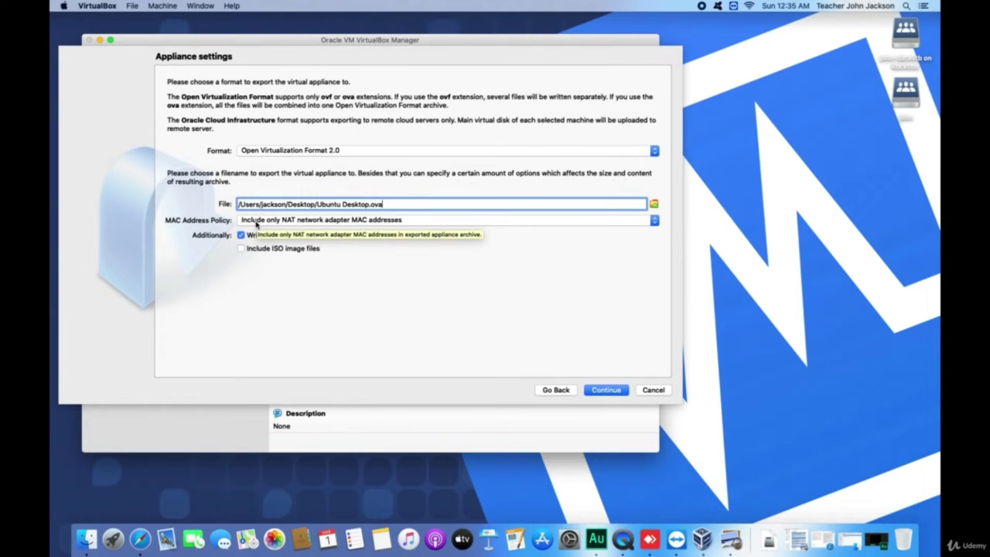
click(256, 221)
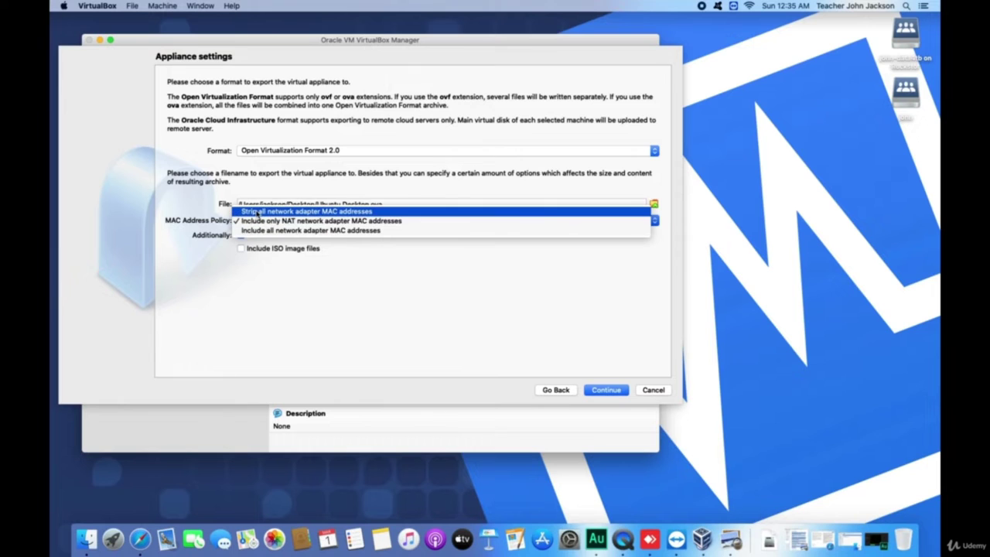
click(258, 212)
click(609, 393)
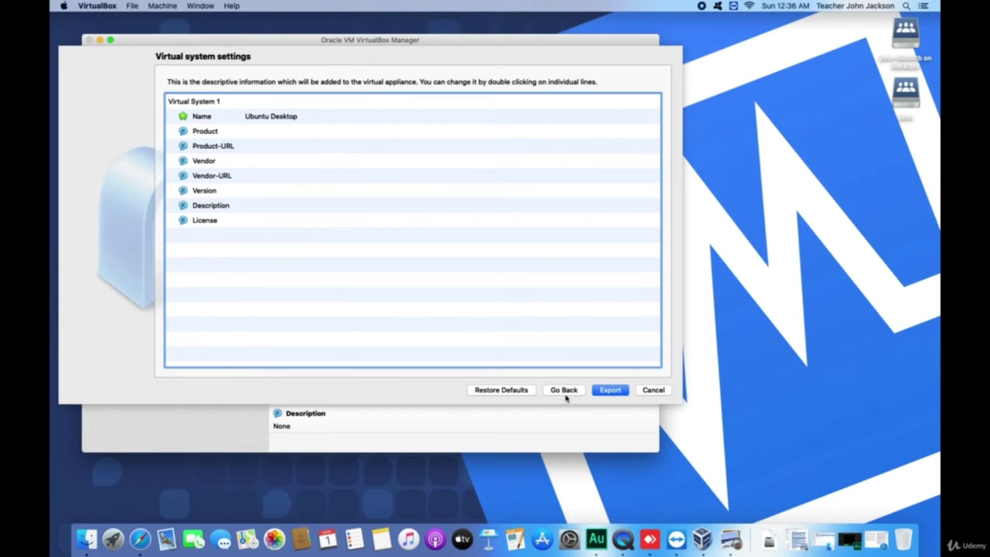
Run the appliance export and reposition the new Ubuntu Desktop.ova icon on the desktop
click(608, 393)
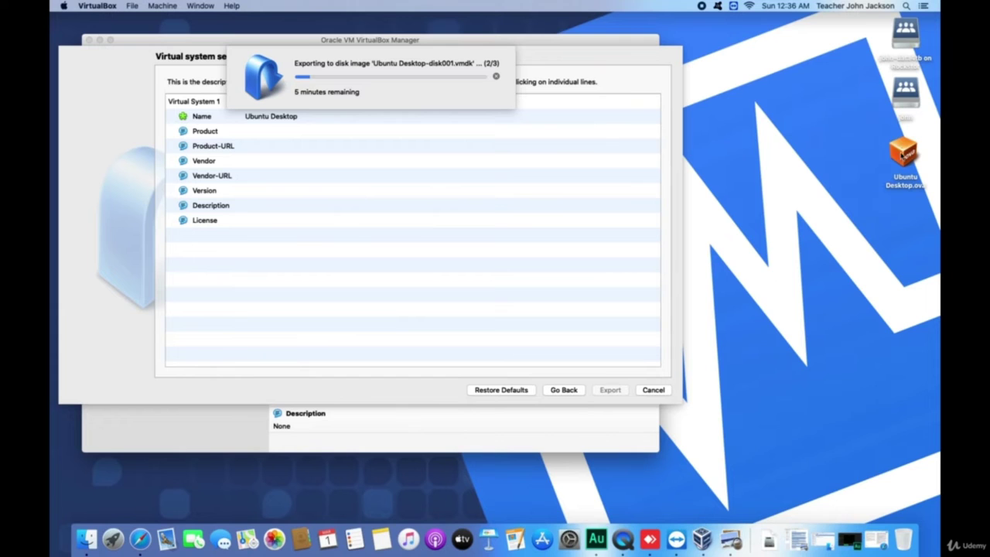
drag(902, 147, 737, 157)
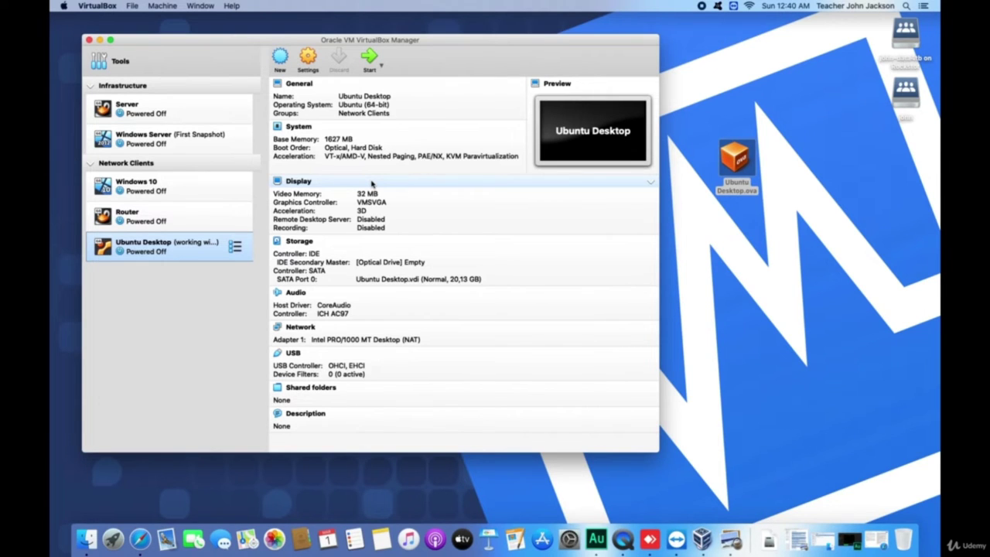
click(128, 6)
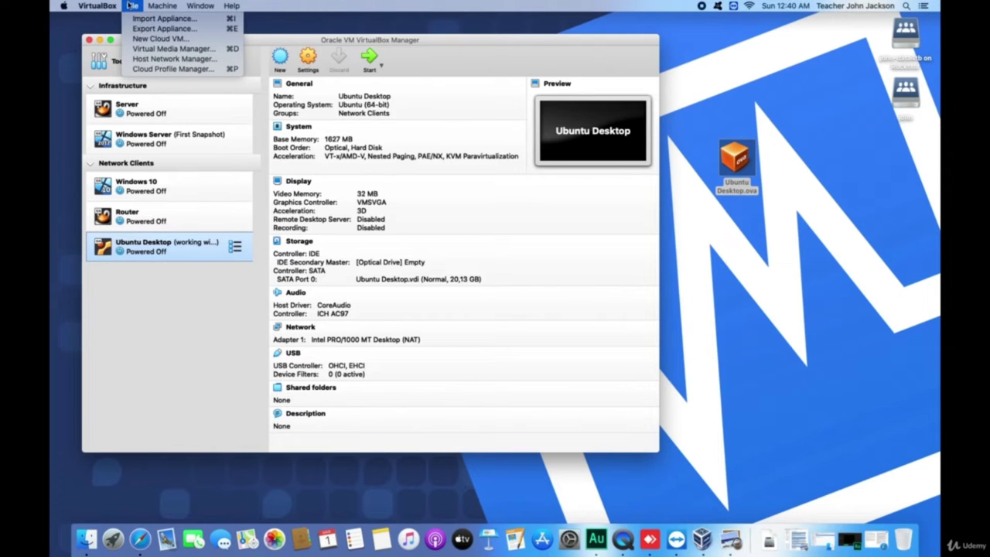
Load Desktop/Ubuntu Desktop.ova in Import Appliance and advance to its appliance settings
click(200, 23)
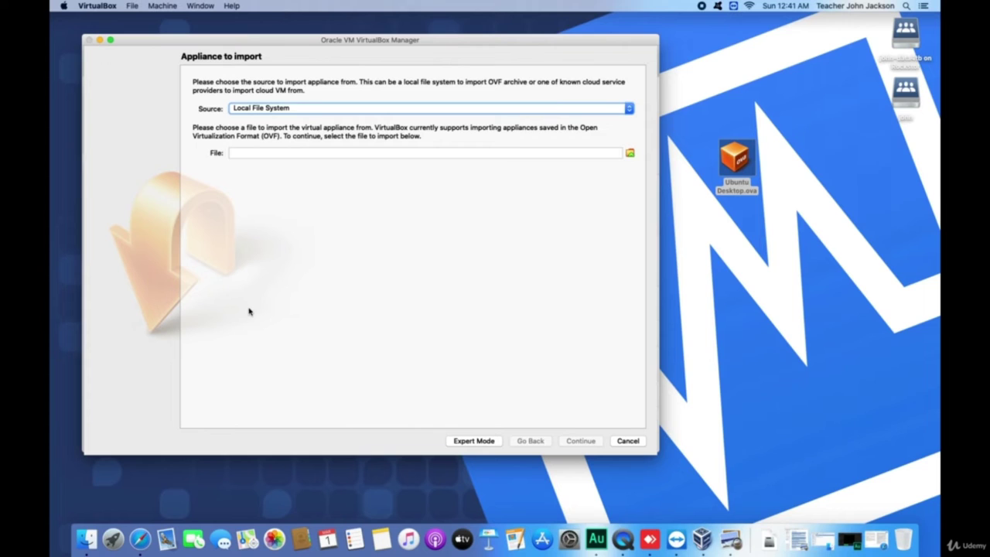
click(260, 154)
click(631, 157)
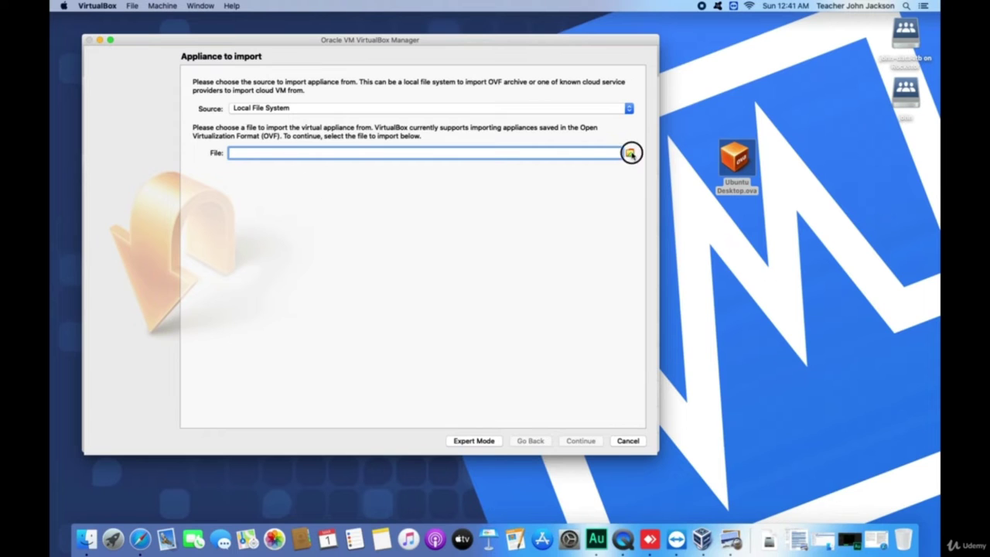
click(194, 115)
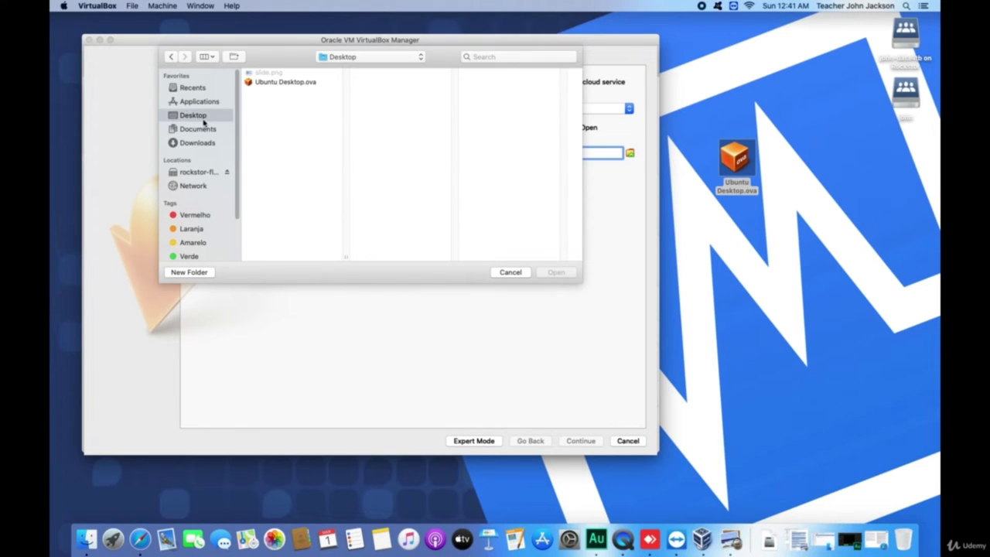
click(297, 85)
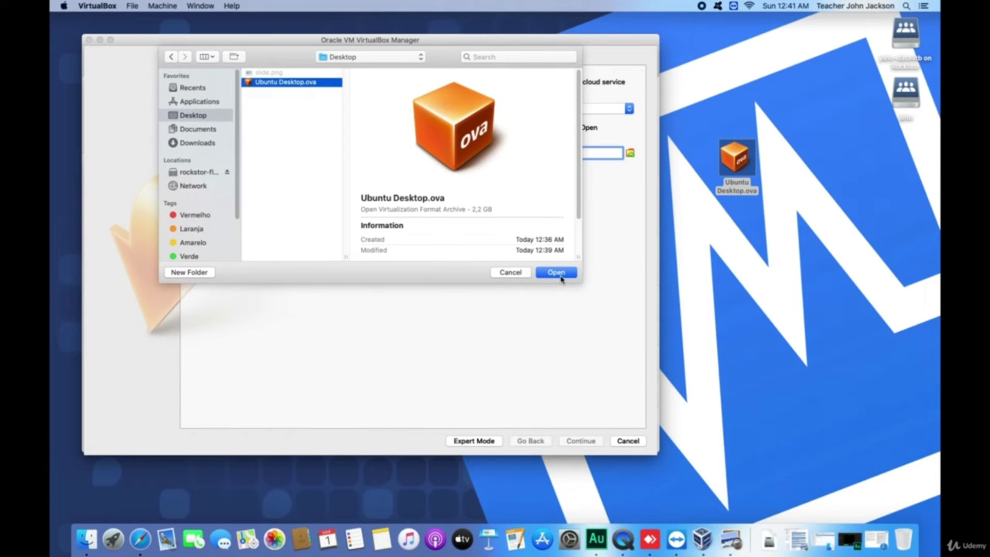
click(556, 273)
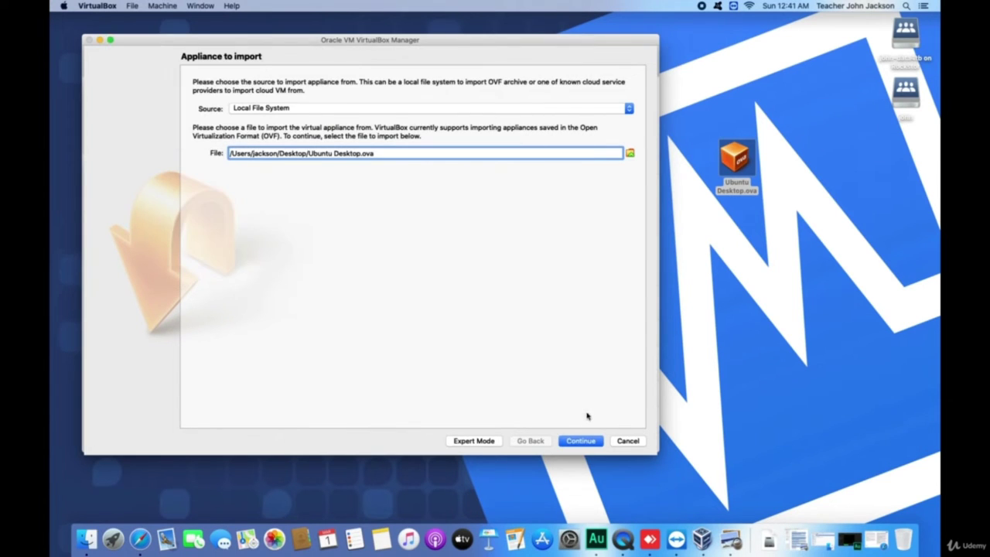
click(581, 441)
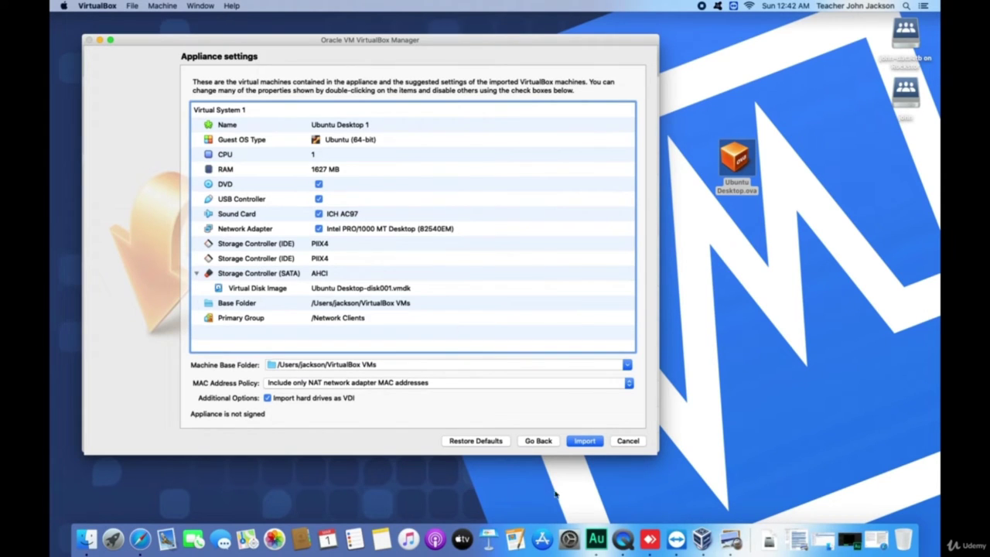
Import the appliance as Ubuntu Desktop 1 with the proposed settings
click(595, 442)
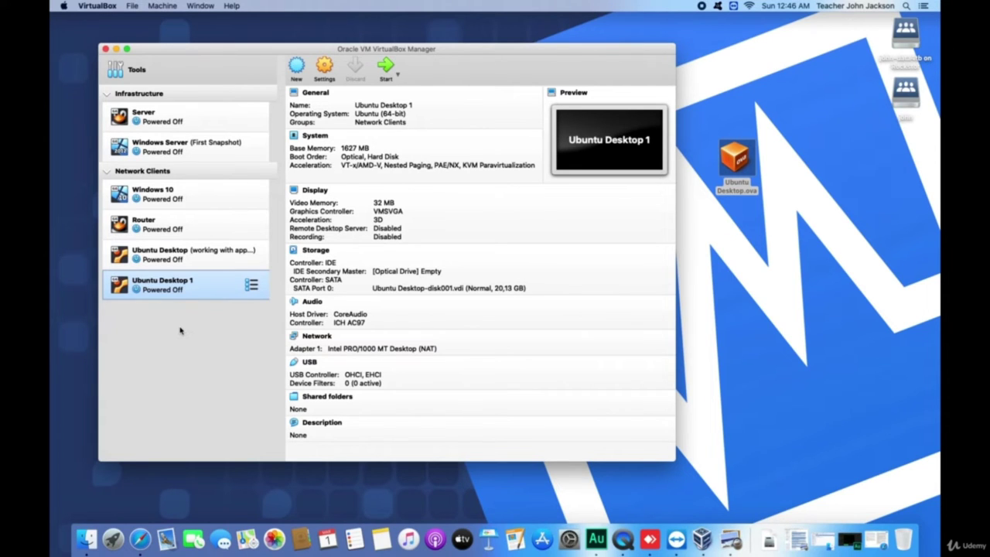
Boot Ubuntu Desktop 1 and halt the GRUB countdown with the Up arrow
click(385, 67)
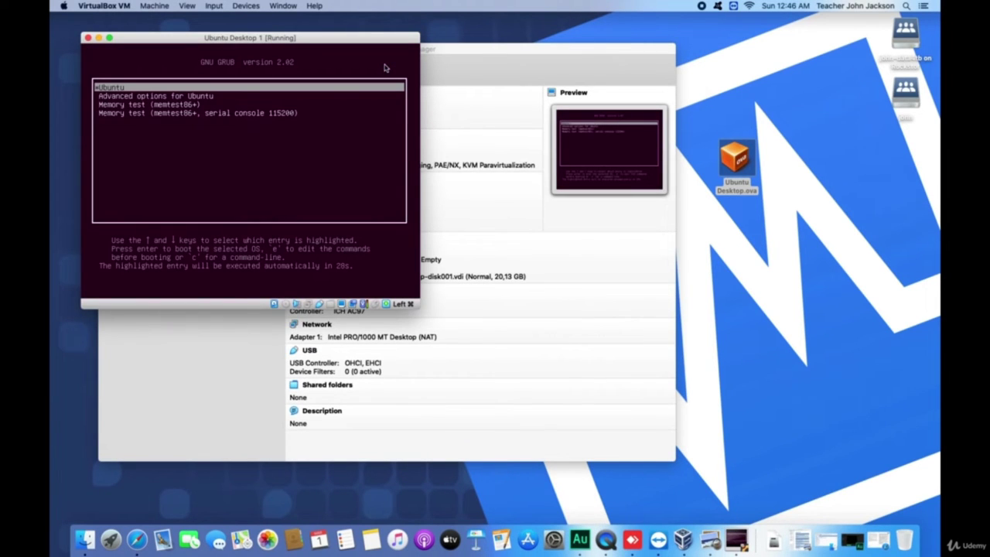
key(Up)
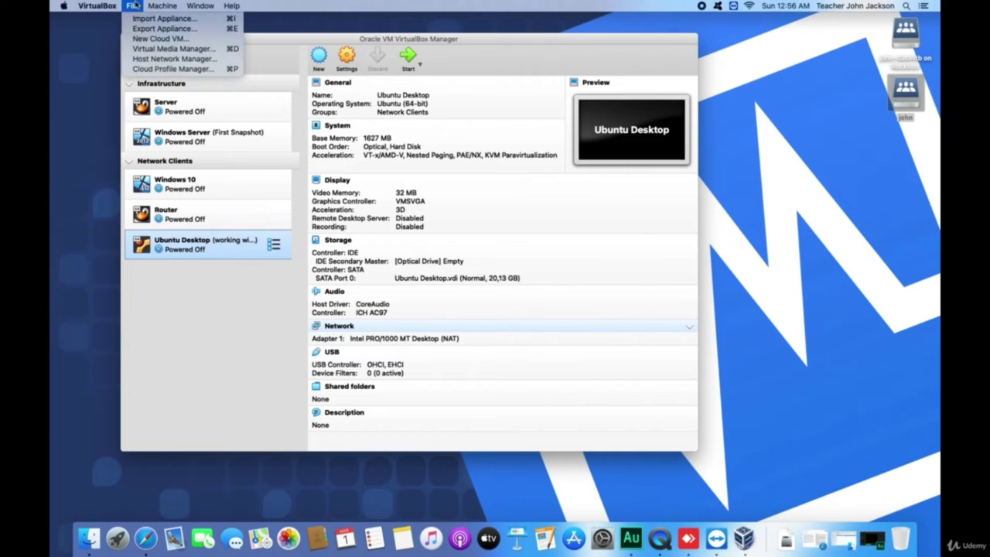
Show the Optical disks list in Virtual Media Manager: Ubuntu 18.04.4 and Windows 10 ISOs
click(205, 50)
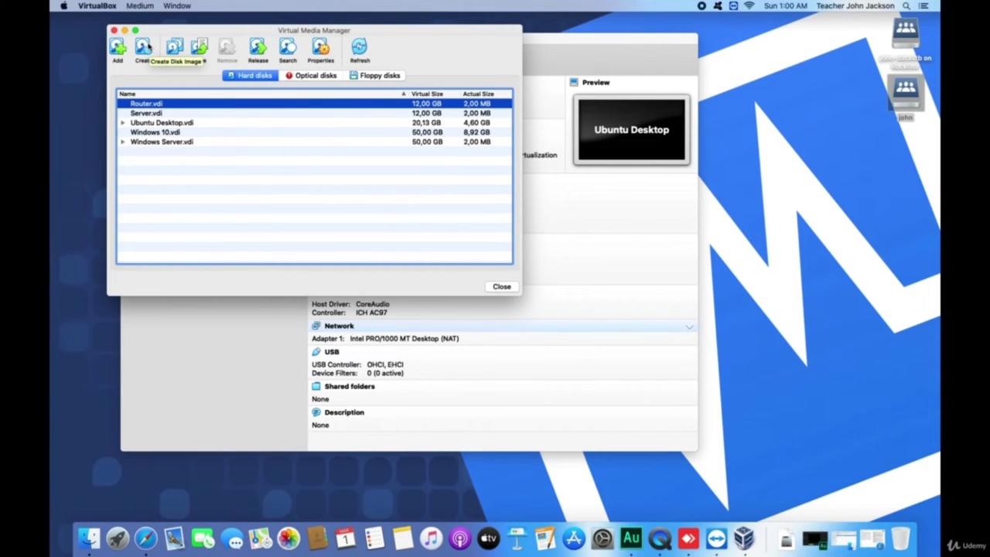
click(315, 76)
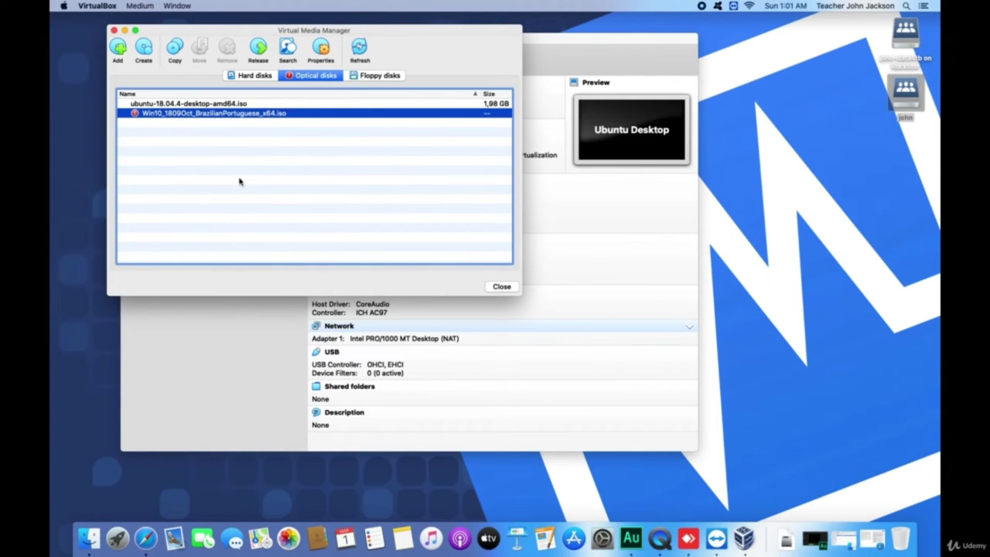
Show Hard disks with the Properties pane on its Information tab
click(238, 78)
click(320, 50)
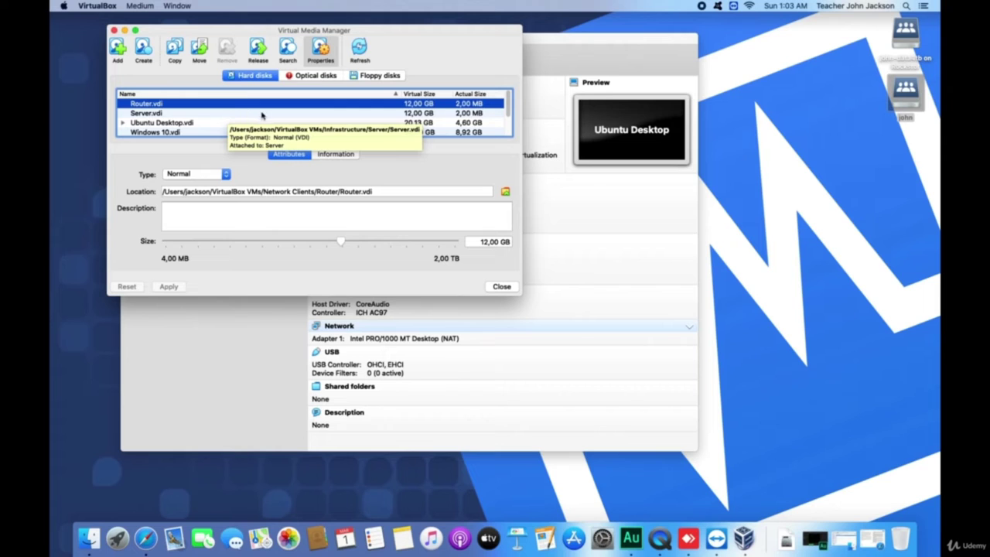
click(332, 155)
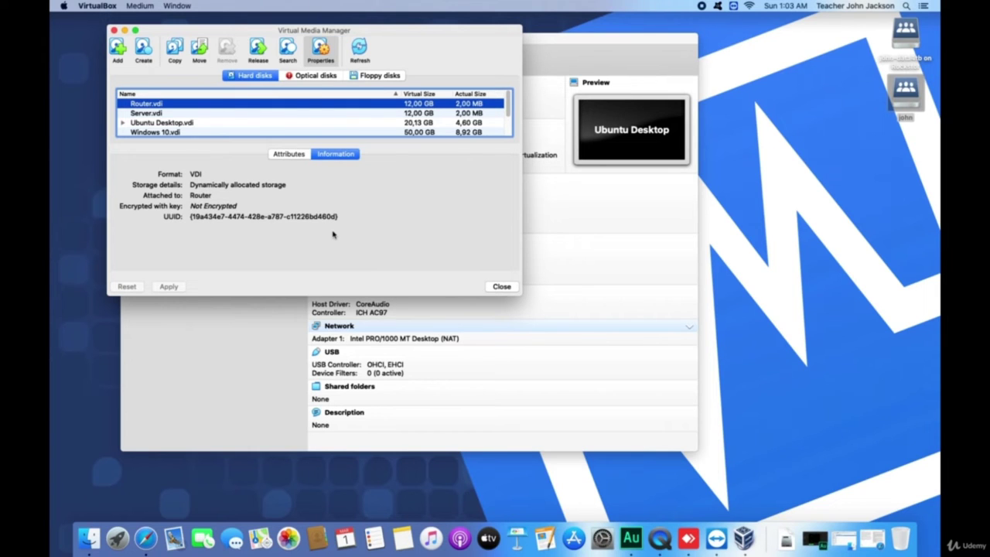
Inspect Server.vdi, Windows Server.vdi and Windows 10.vdi, then close the media manager
click(260, 114)
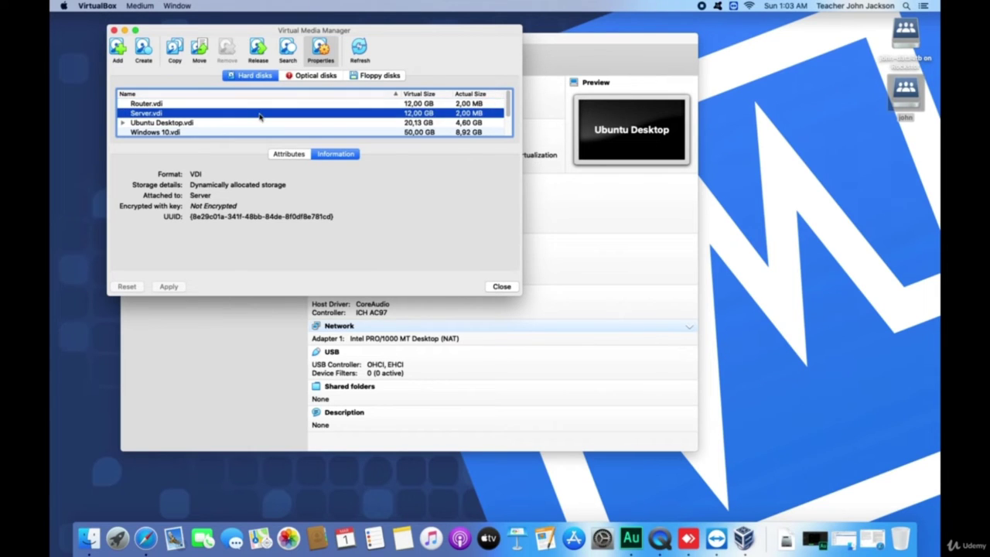
scroll(260, 127, down, 1)
click(259, 132)
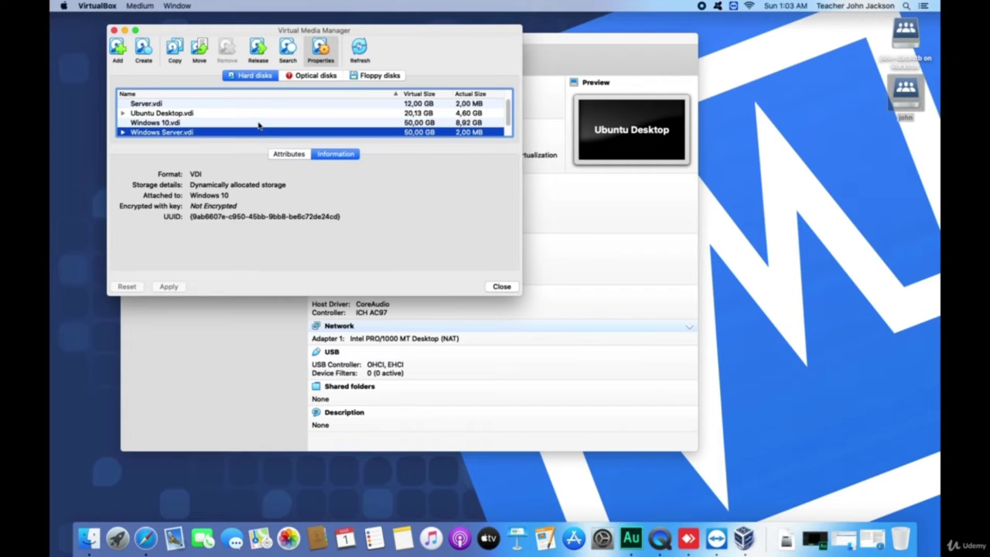
scroll(259, 127, down, 1)
click(258, 113)
scroll(257, 113, up, 2)
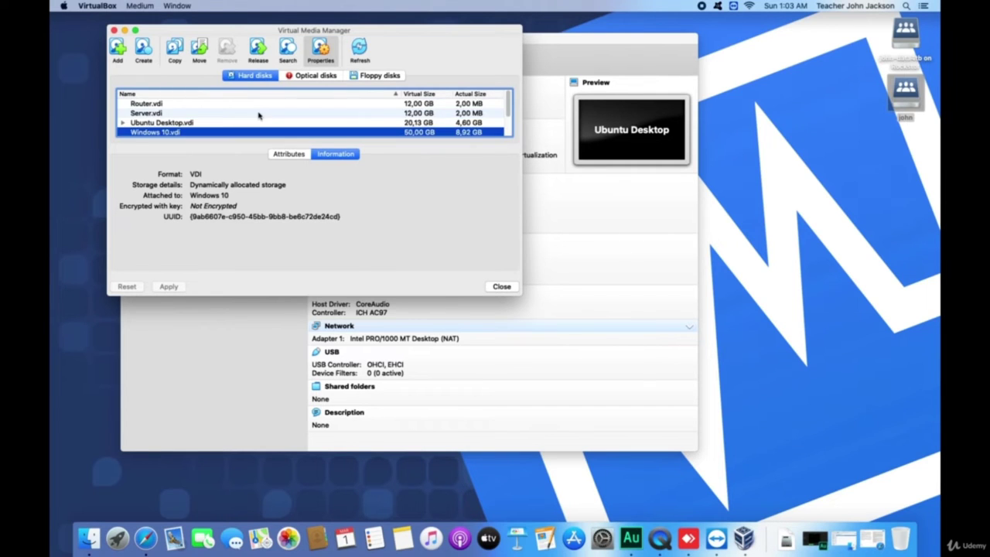
key(Escape)
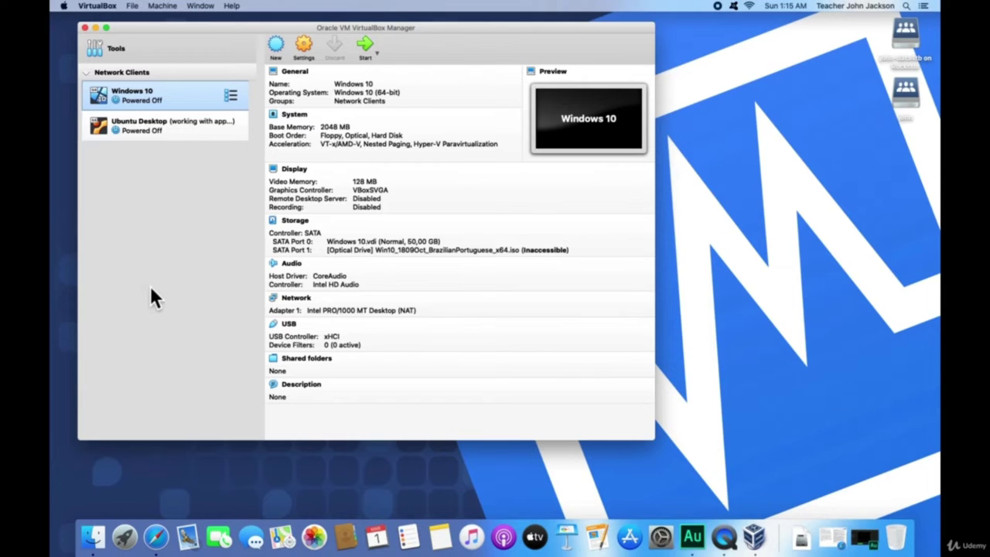
drag(223, 33, 240, 51)
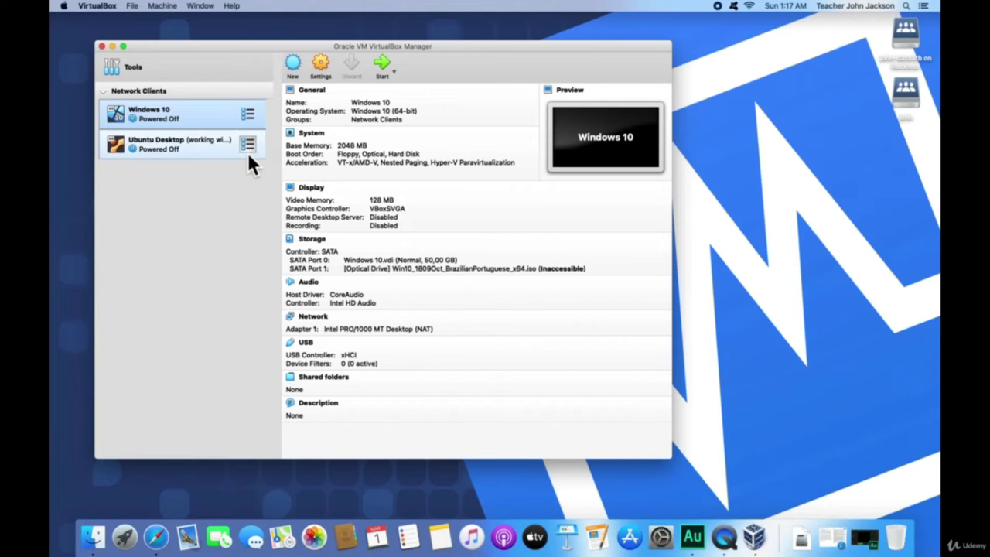
Start cloning Ubuntu Desktop and name the clone Ubuntu-Cloned
click(221, 147)
drag(185, 46, 146, 25)
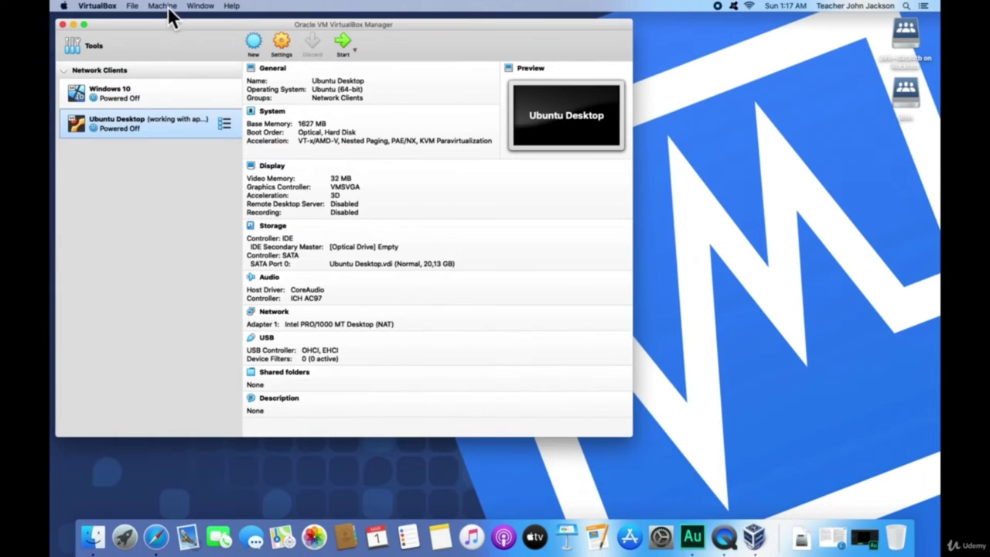
click(164, 7)
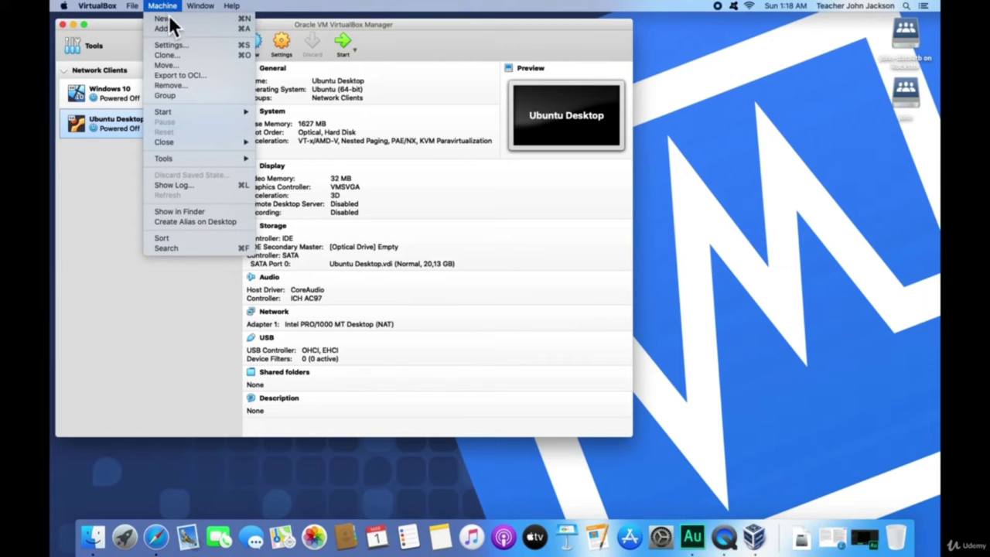
click(174, 56)
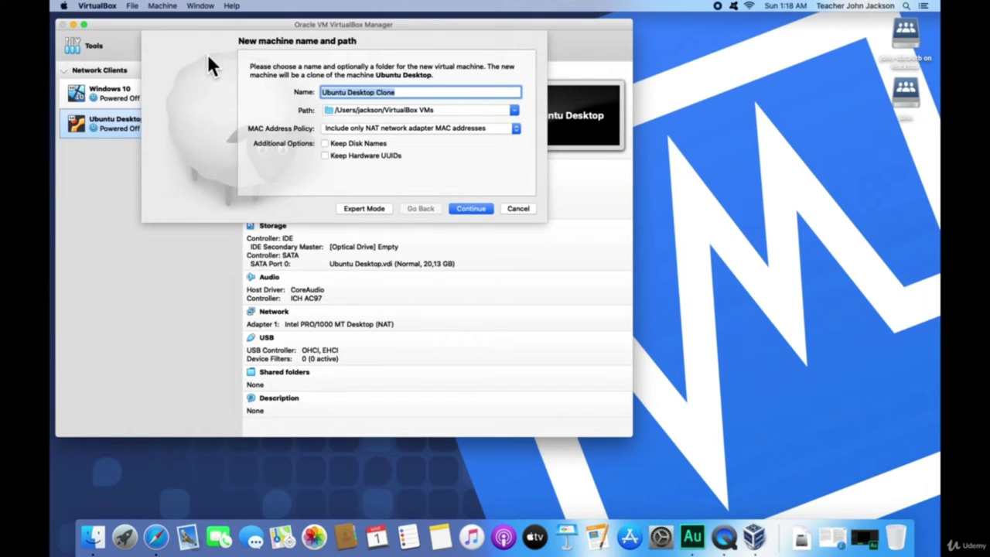
key(Right)
key(BackSpace)
key(BackSpace)
key(BackSpace)
key(BackSpace)
key(BackSpace)
key(BackSpace)
key(BackSpace)
key(BackSpace)
key(BackSpace)
key(BackSpace)
key(BackSpace)
key(BackSpace)
key(BackSpace)
key(BackSpace)
text(-Cloned)
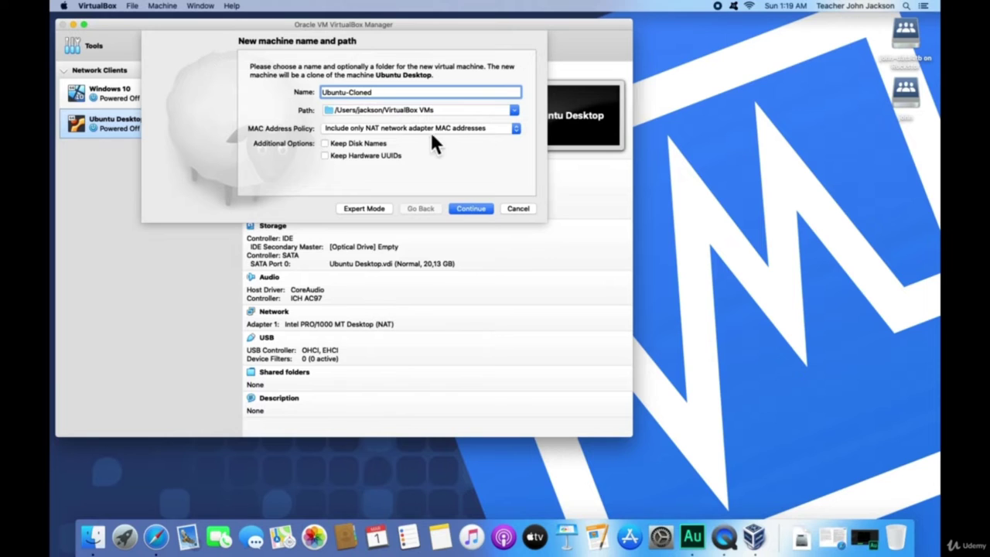
Set the MAC policy to generate new addresses for all adapters and continue
click(438, 127)
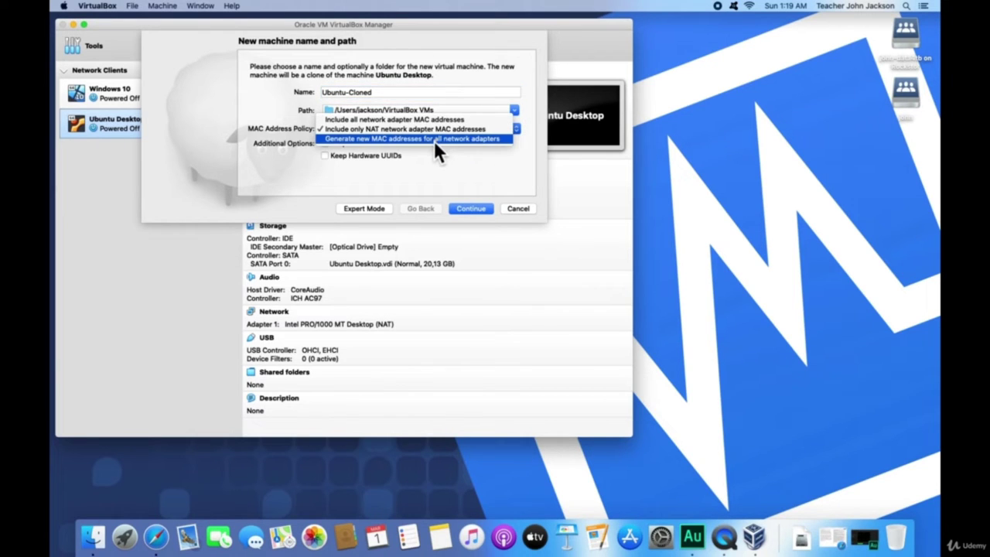
click(433, 139)
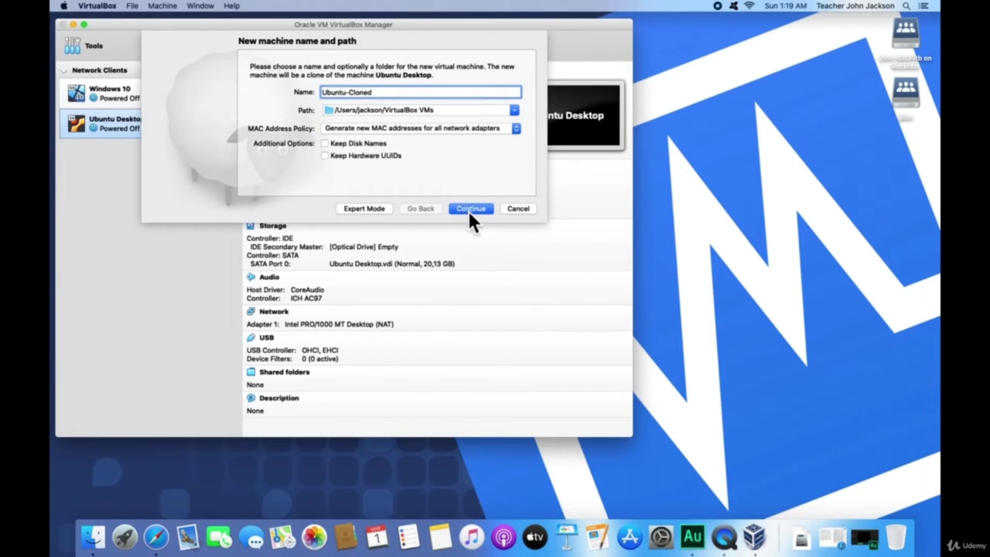
click(469, 211)
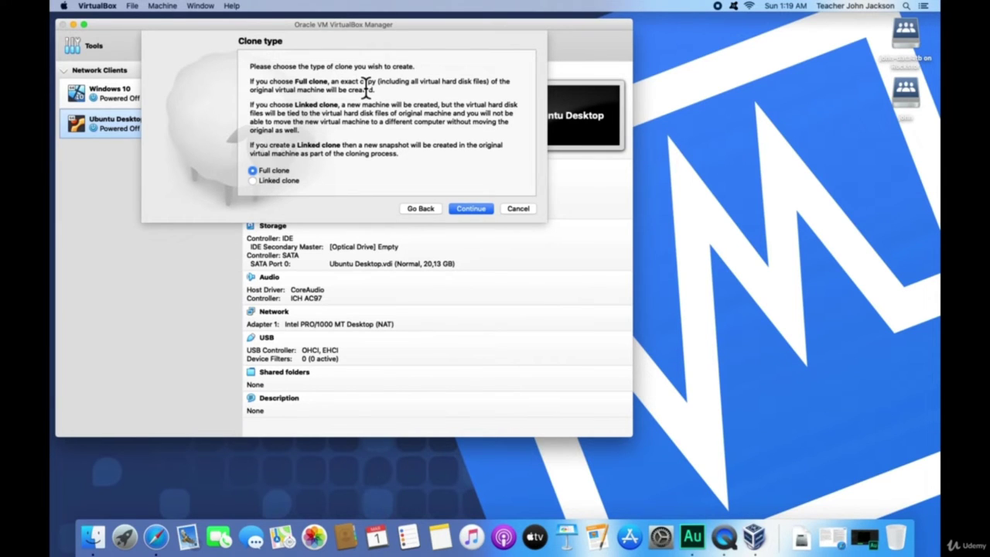
Keep the Full clone option and complete the Ubuntu-Cloned clone with its own 20.13 GB disk
click(473, 209)
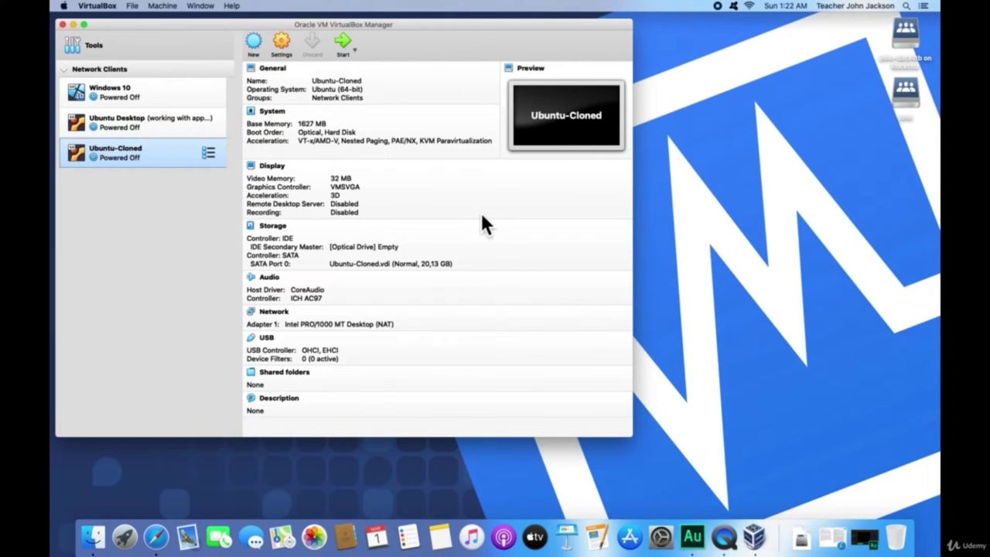
In Finder, browse Home > VirtualBox VMs > Ubuntu-Cloned, then open the Ubuntu Desktop folder
click(153, 475)
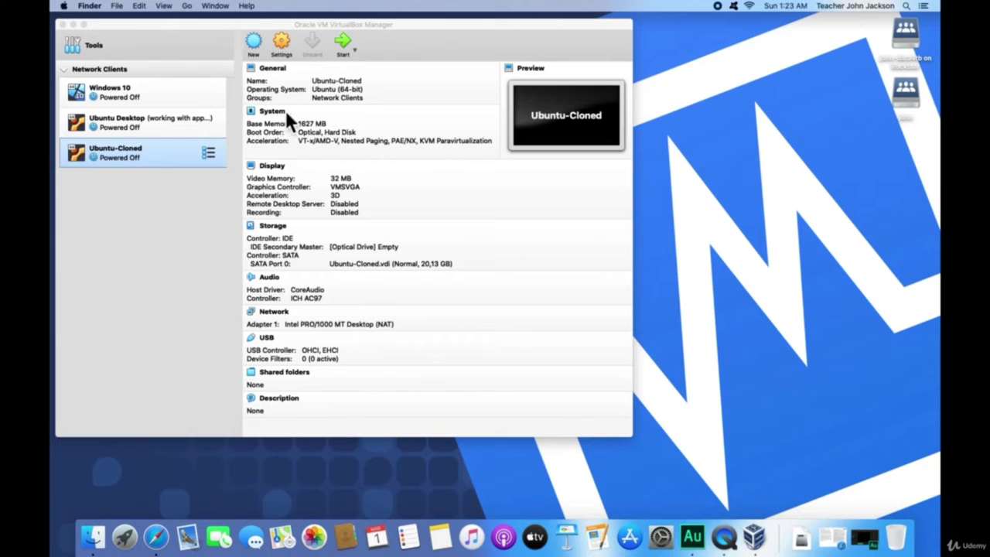
click(187, 7)
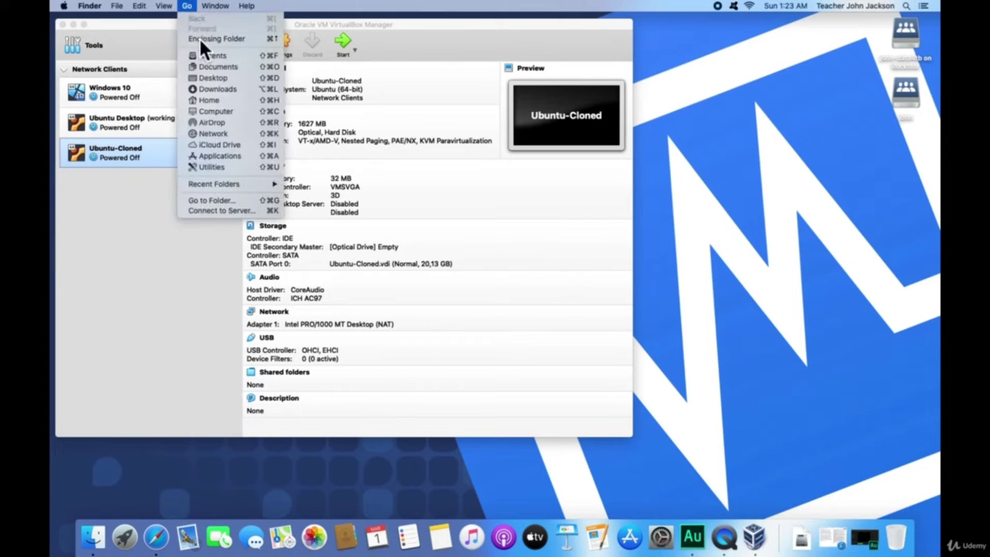
click(227, 102)
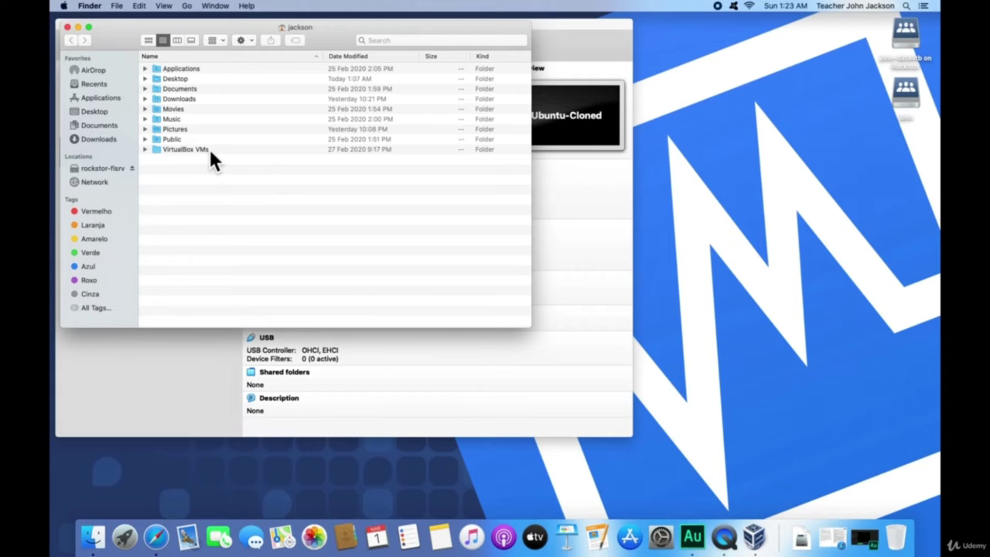
double_click(209, 149)
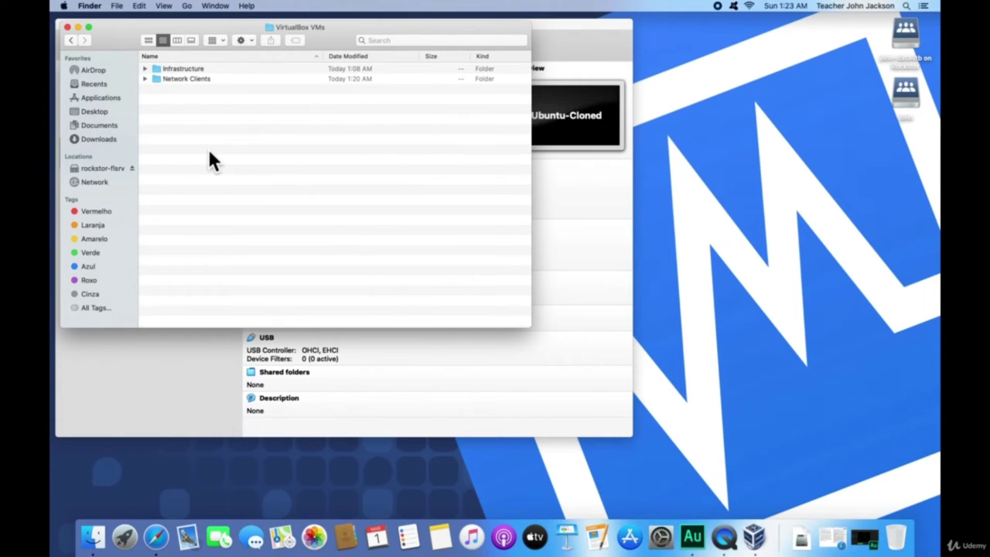
double_click(221, 125)
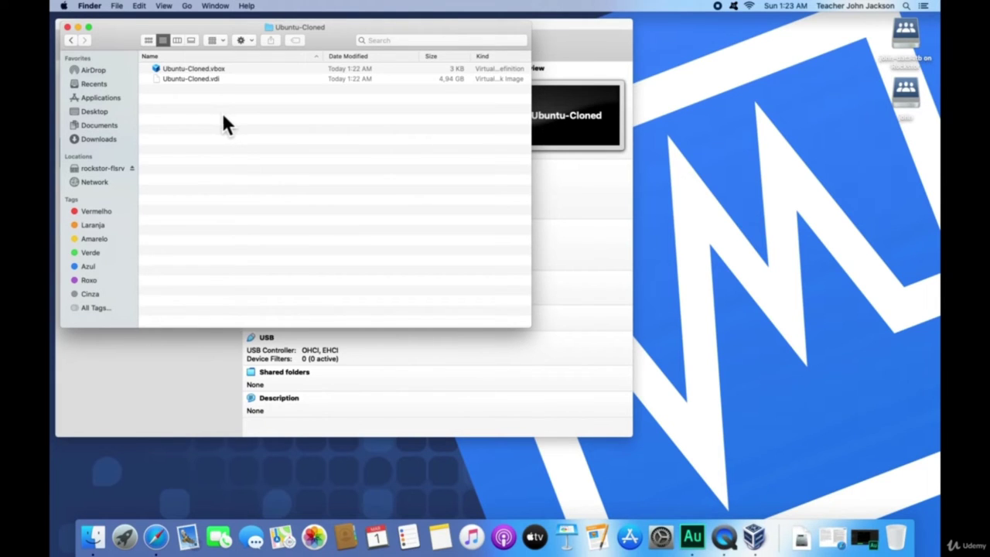
click(70, 40)
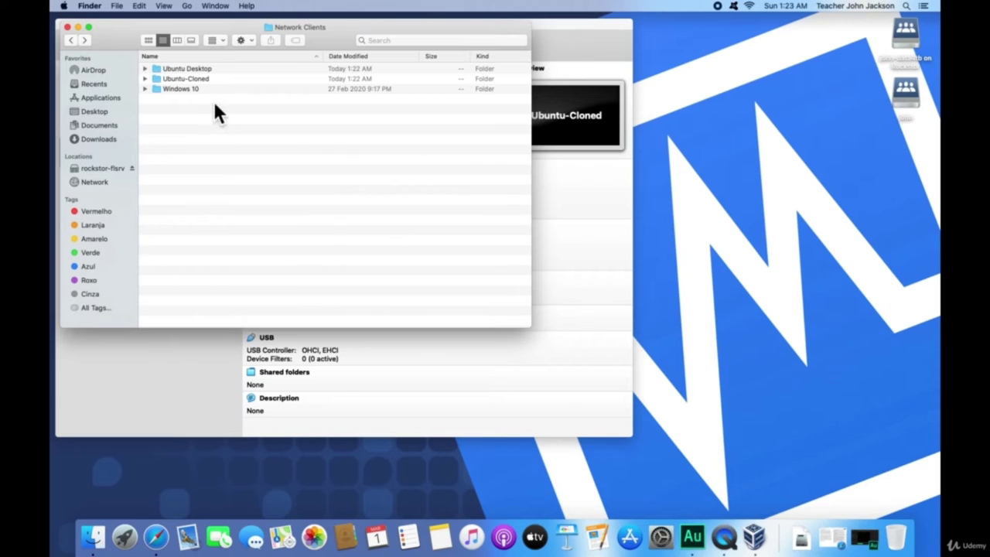
double_click(186, 68)
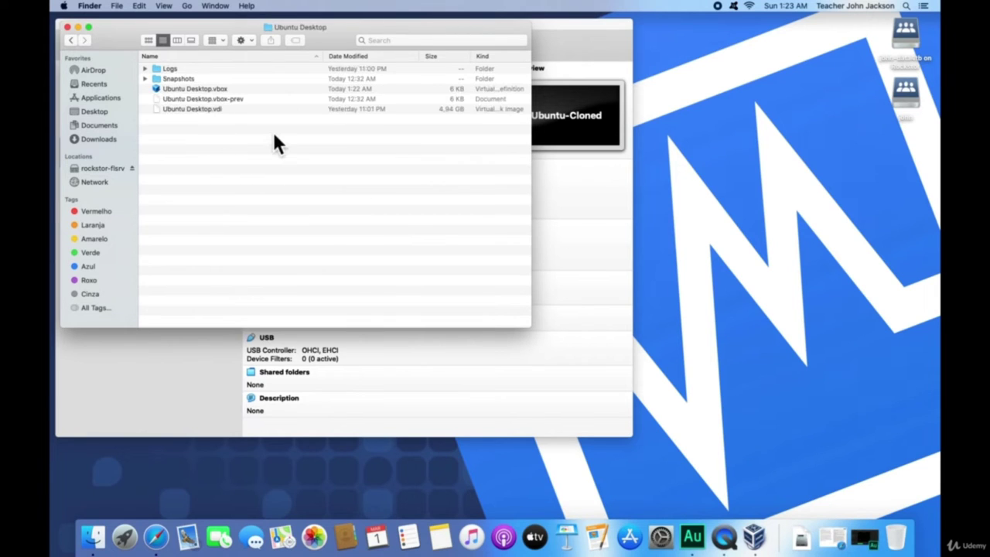
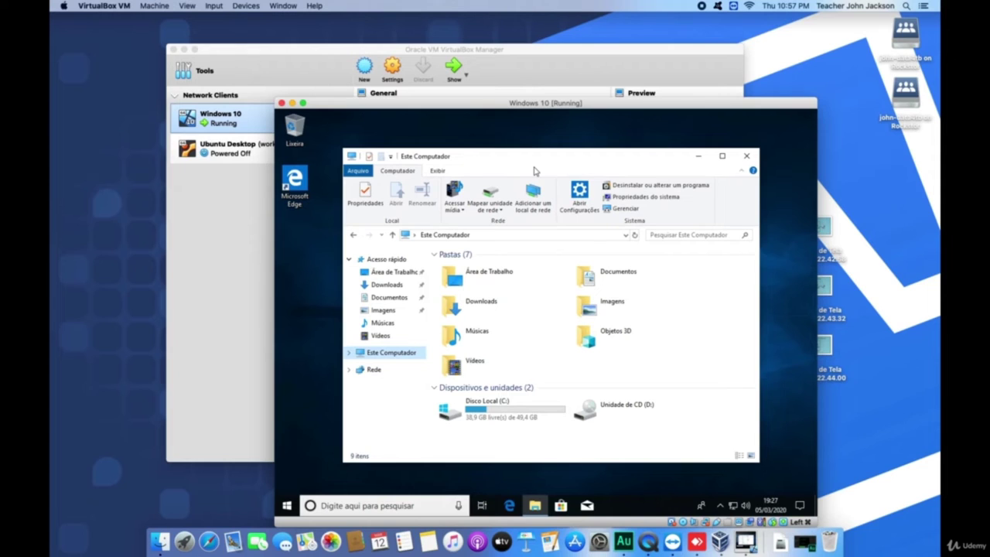
Open the Windows 10 VM's Network settings, showing Adapter 1 attached to NAT
click(169, 6)
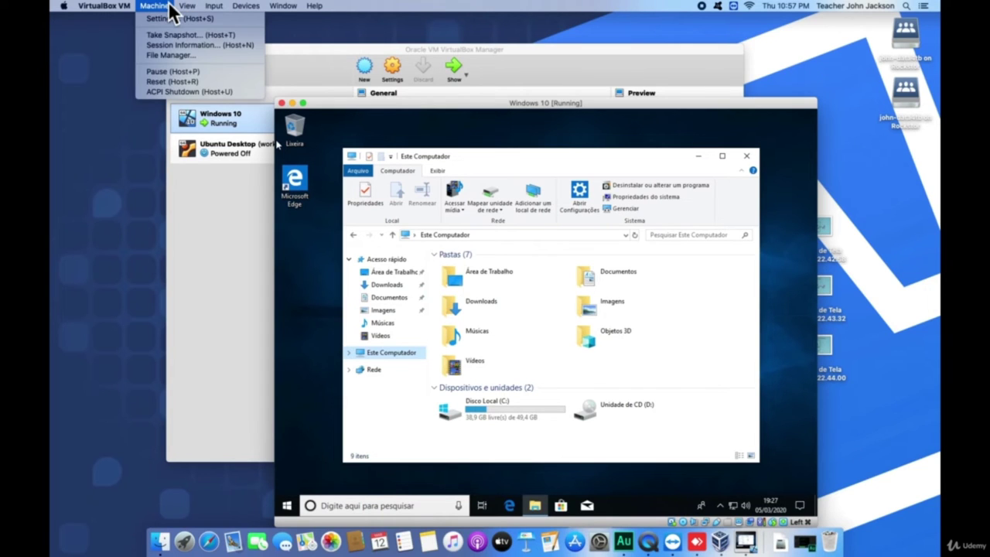
click(170, 20)
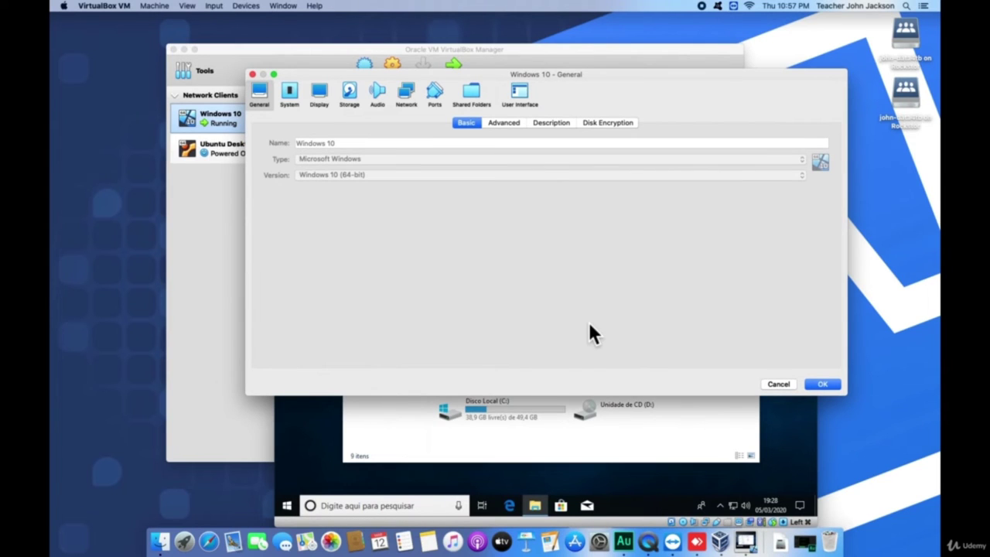
click(409, 97)
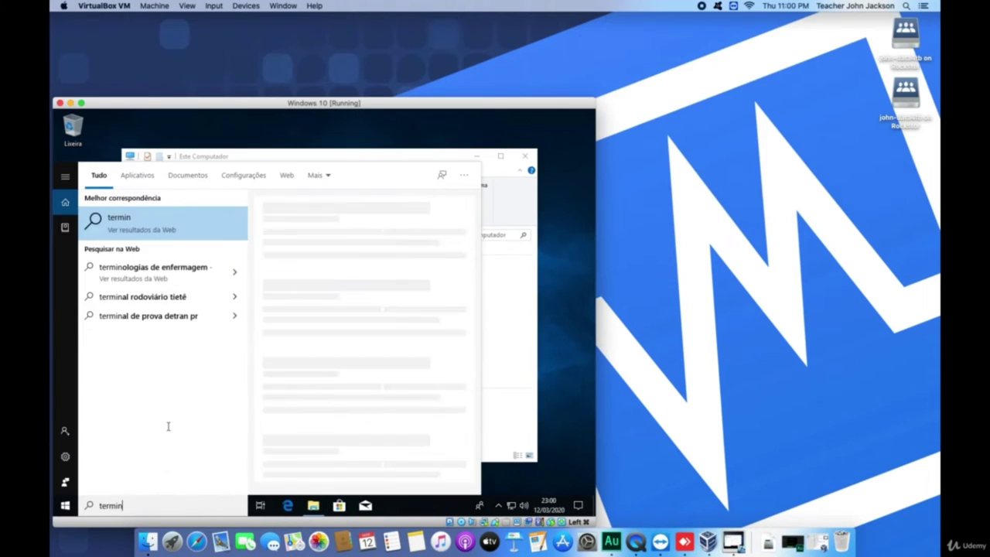
Run ipconfig in the guest's PowerShell, showing IPv4 10.0.2.15 and gateway 10.0.2.2
click(116, 223)
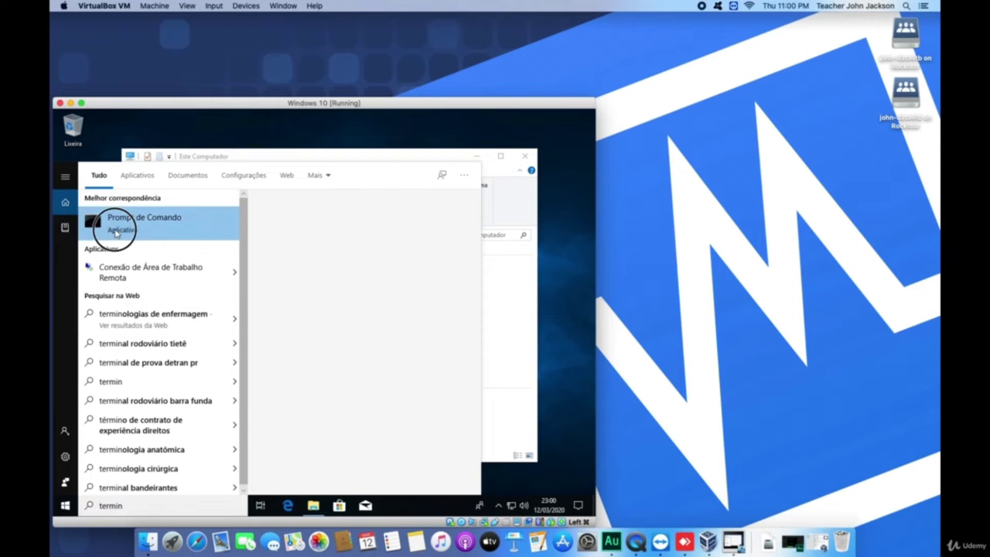
click(530, 158)
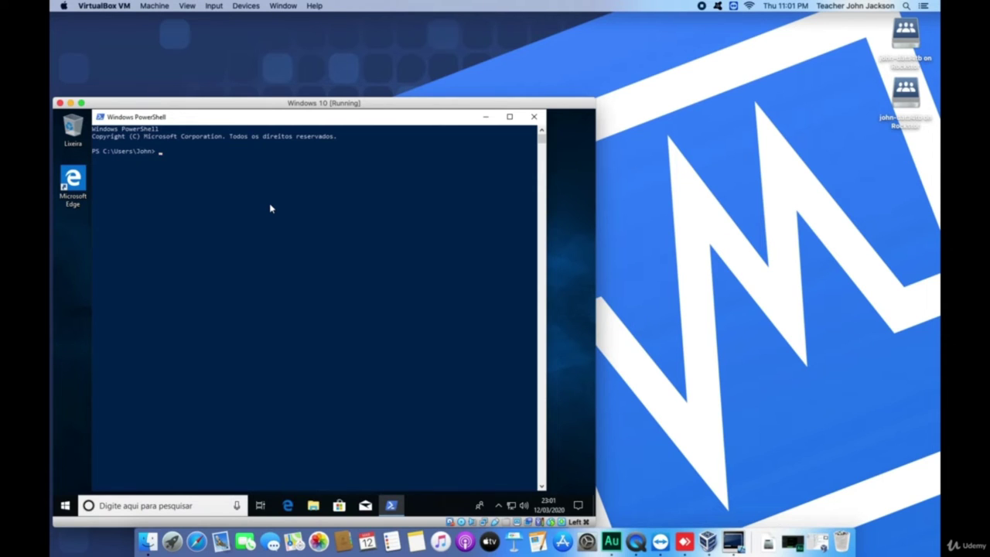
text(ipconfig)
key(Return)
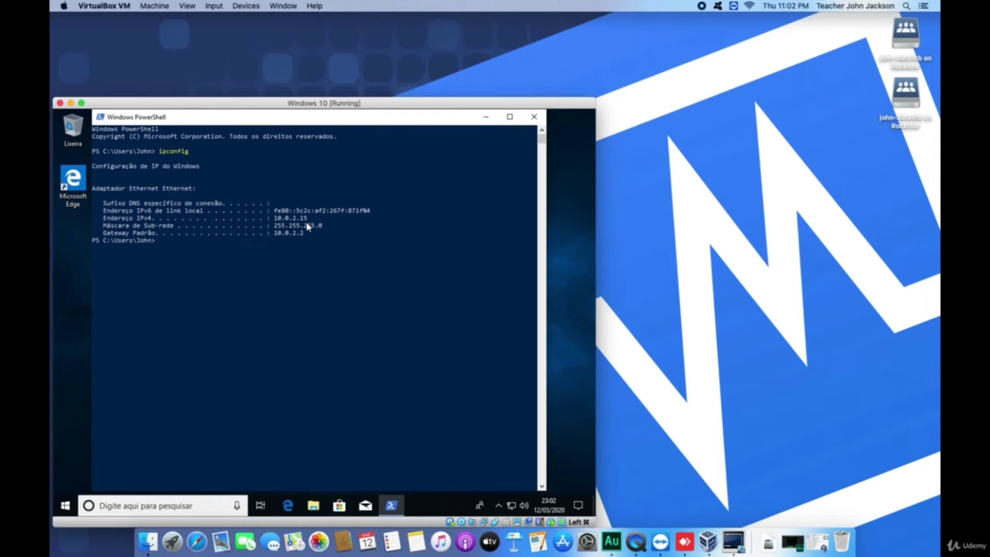
key(super+Tab)
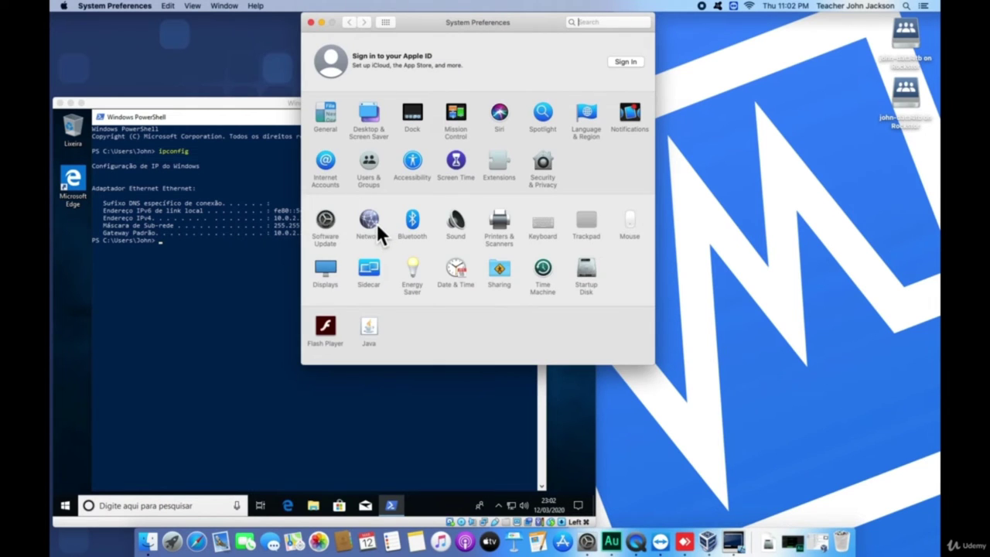
Check the Mac's Wi-Fi address 192.168.100.23 in Network preferences, then return to the VM
click(377, 225)
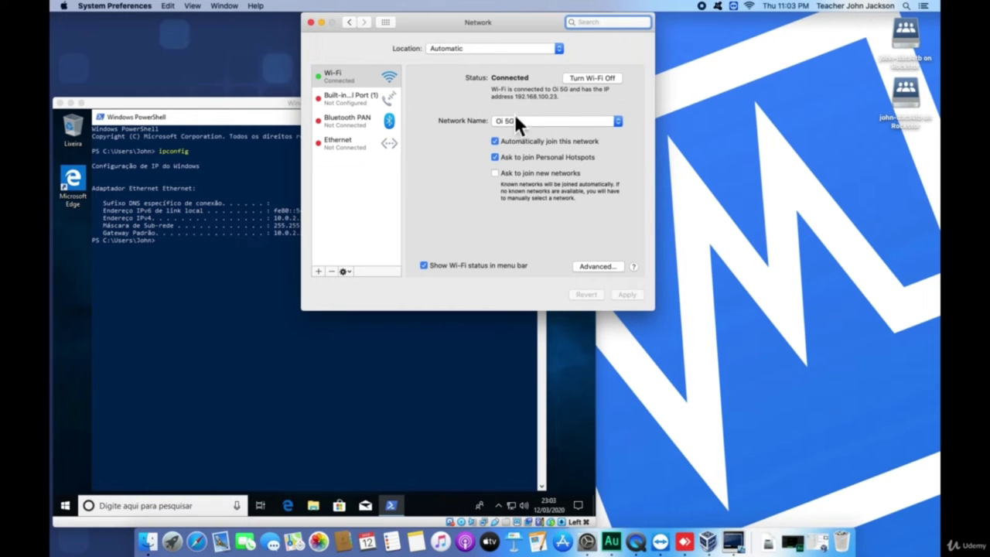
key(super+q)
click(330, 286)
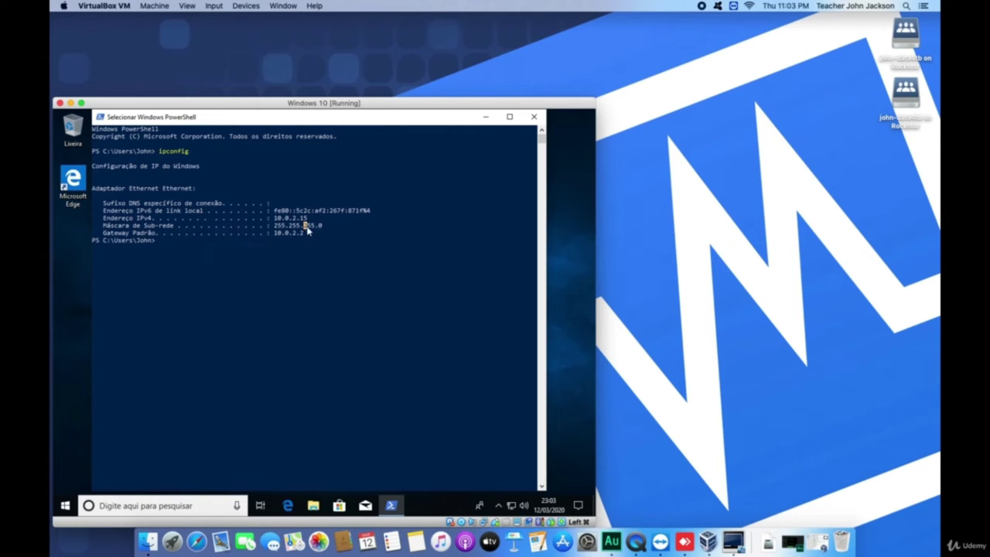
Set Adapter 1 to Bridged Adapter on en1: Wi-Fi (AirPort) and save
key(Return)
key(Return)
key(Return)
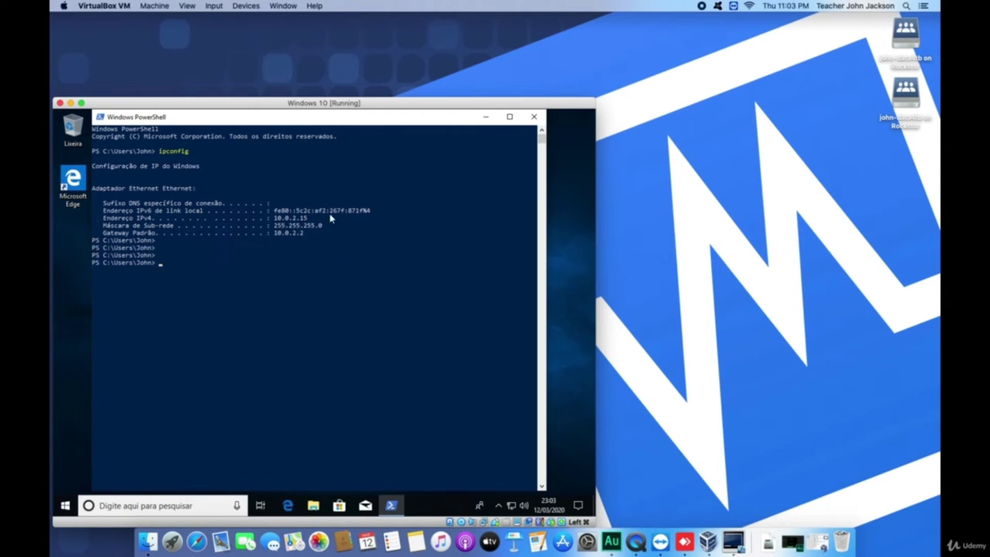
click(167, 9)
click(169, 22)
drag(326, 162, 770, 22)
click(754, 43)
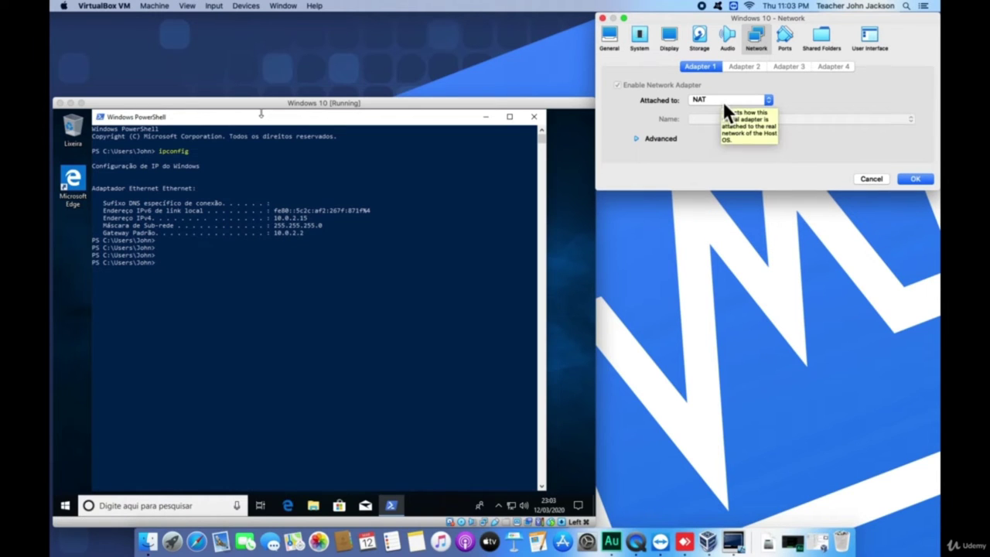
click(723, 101)
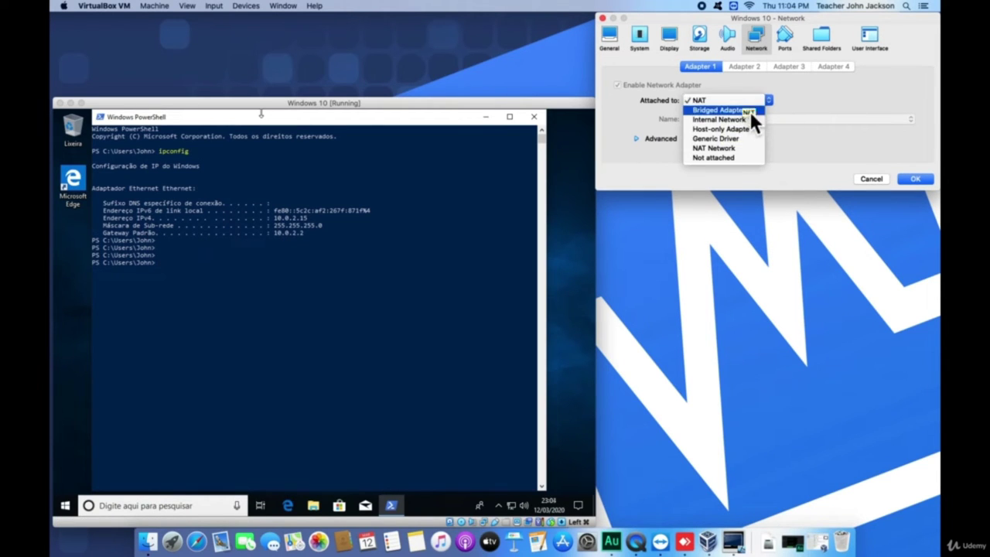
click(753, 112)
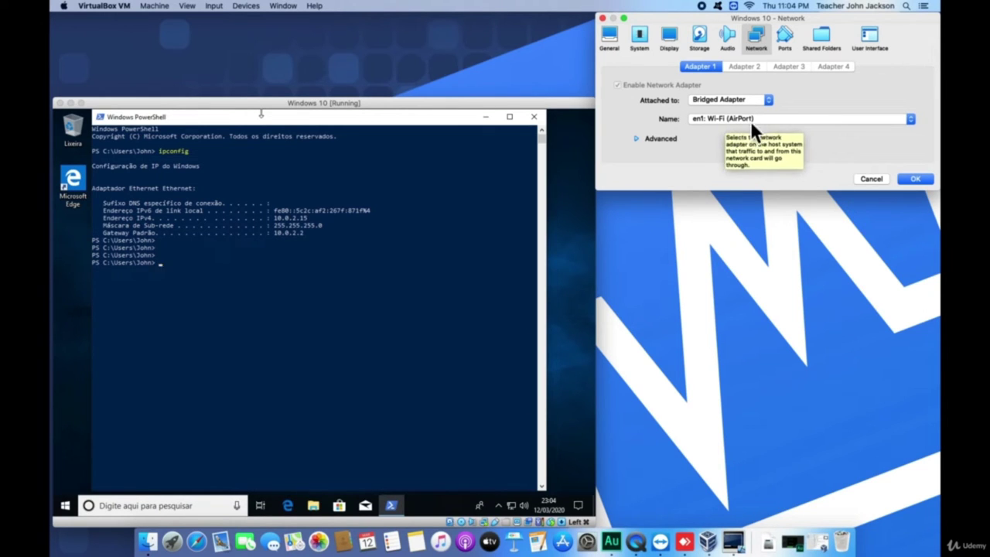
click(913, 180)
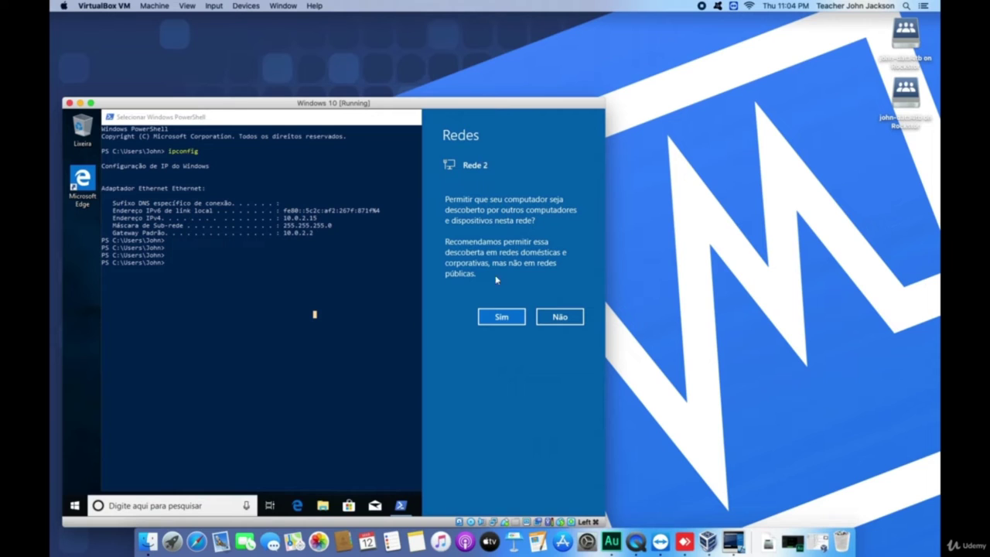
Allow discovery on Rede 2 and rerun ipconfig, showing IPv4 192.168.100.57 and gateway 192.168.100.1
click(499, 319)
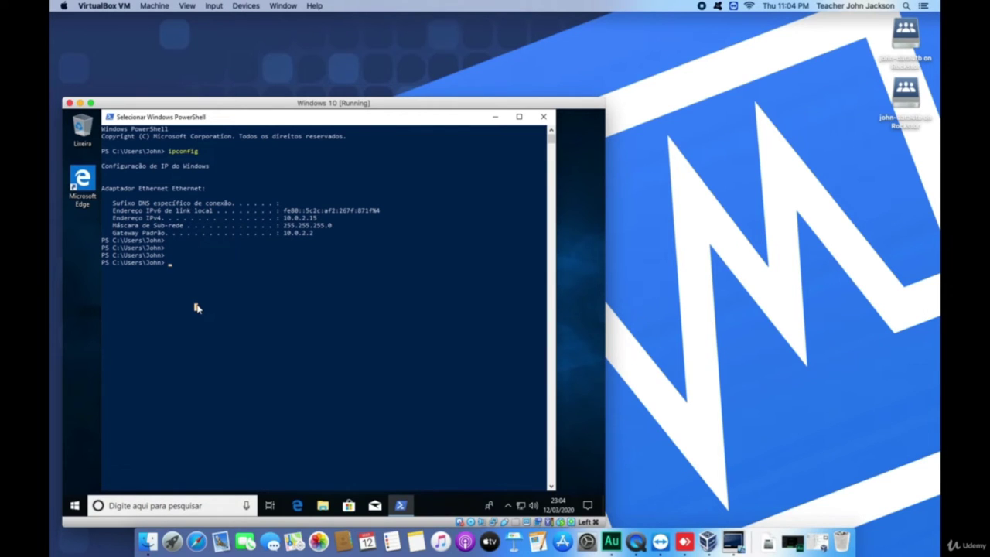
text(ipconfig)
key(Return)
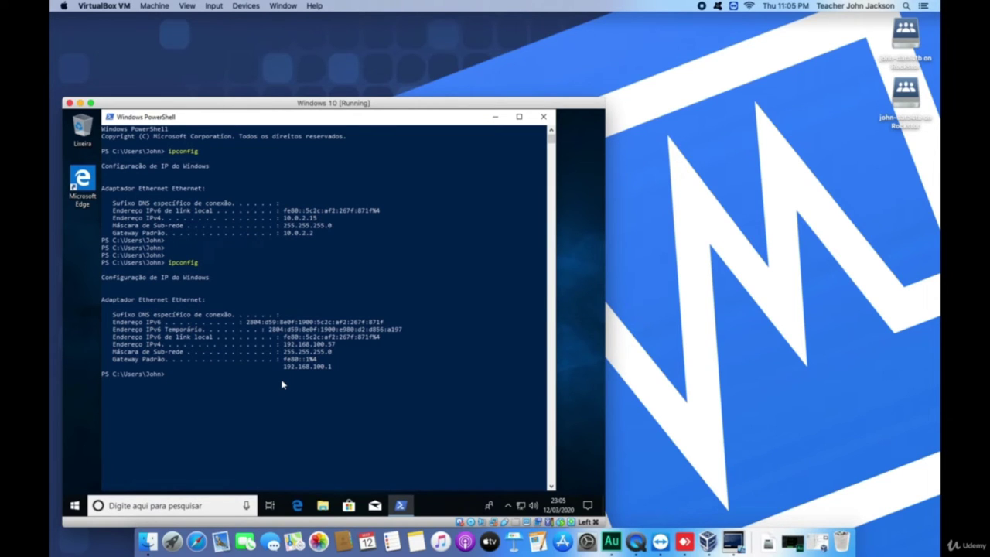
key(Return)
key(Return)
key(Return)
key(Return)
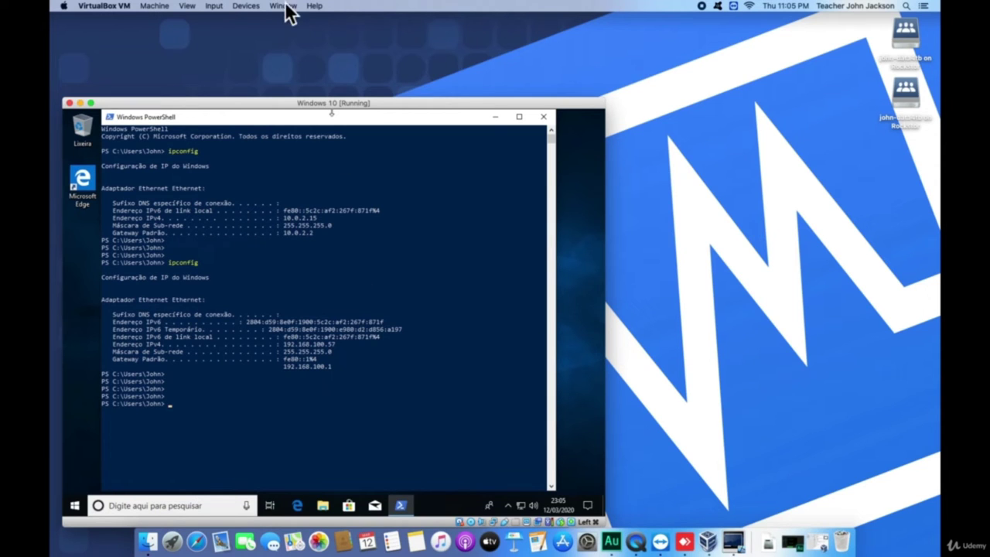
Reopen the VM's settings window and move it to the top-right
click(167, 7)
click(172, 19)
drag(348, 160, 782, 27)
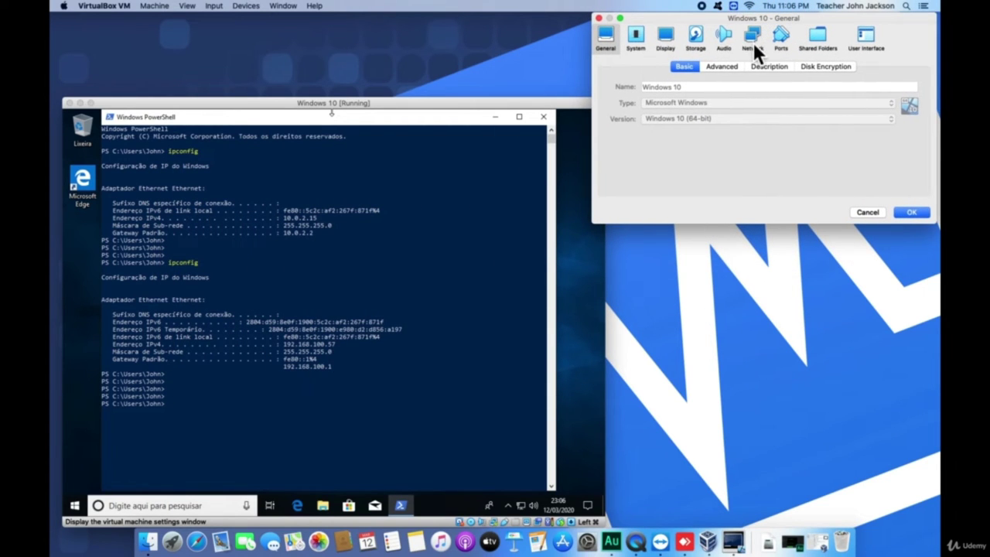
Attach Adapter 1 to Internal Network intnet and save
click(753, 41)
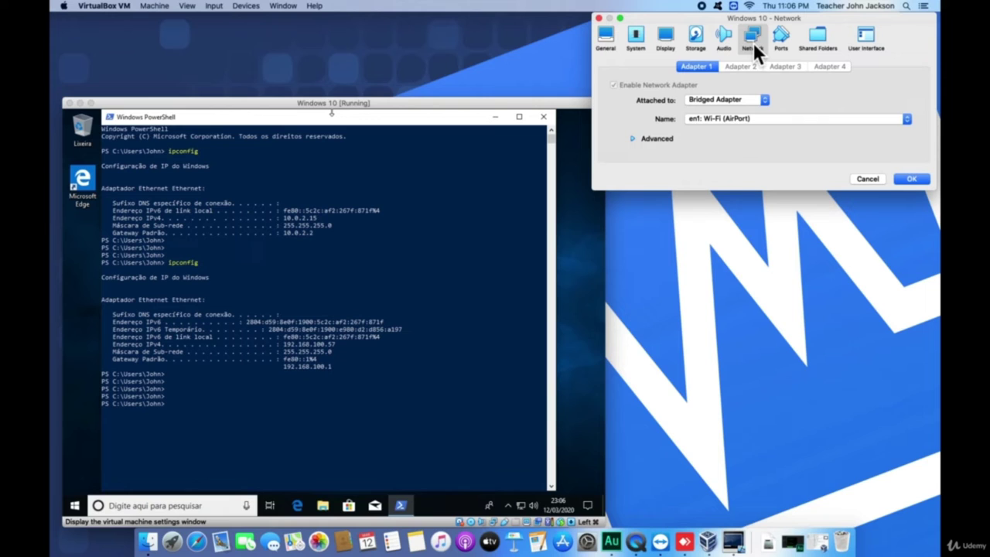
click(727, 107)
click(754, 111)
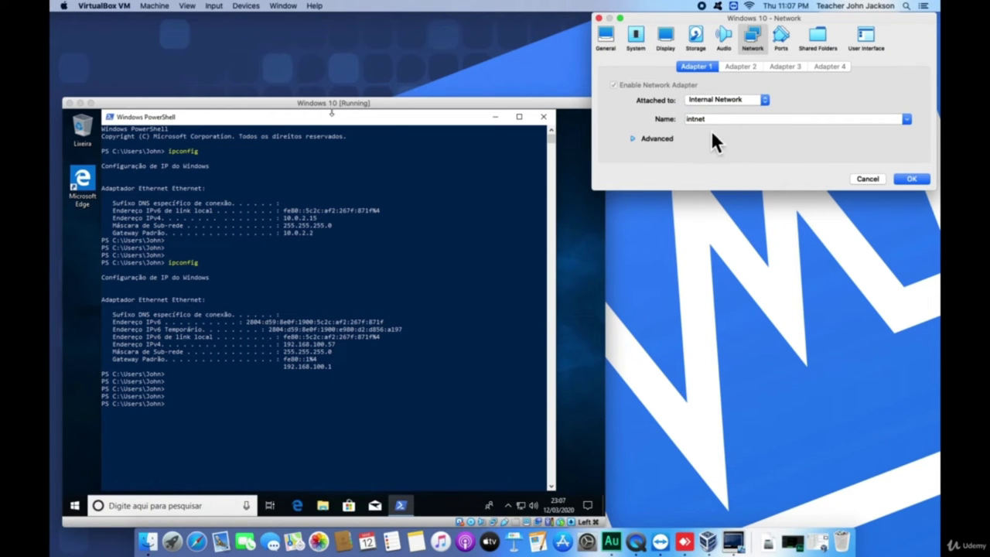
click(911, 179)
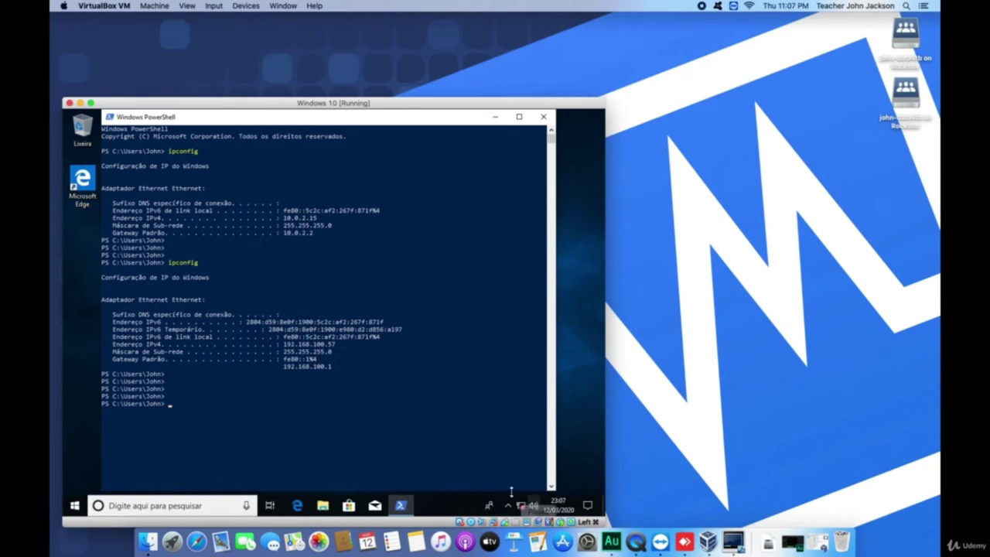
Open the guest's network status page, which reports "Não conectado"
mouse_move(524, 508)
right_click(523, 507)
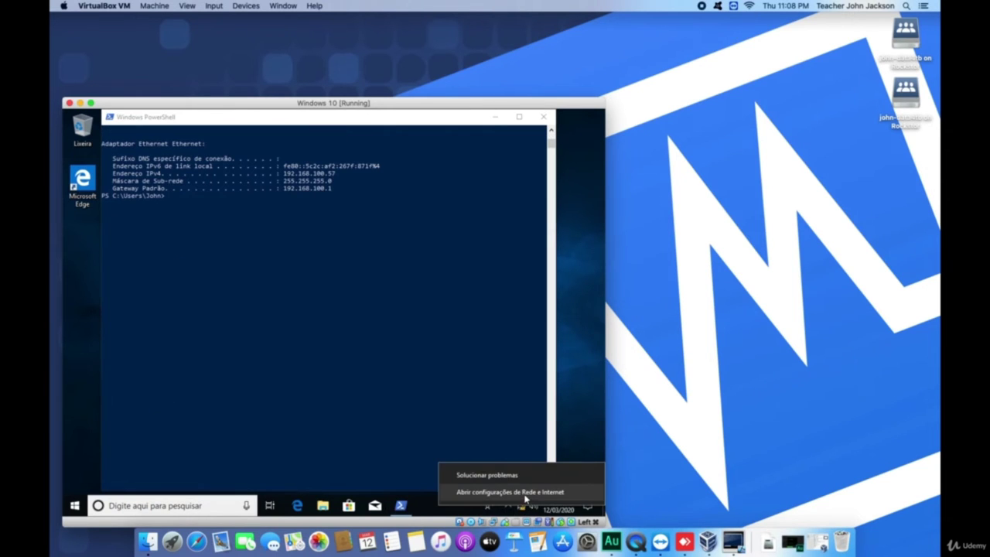
click(525, 492)
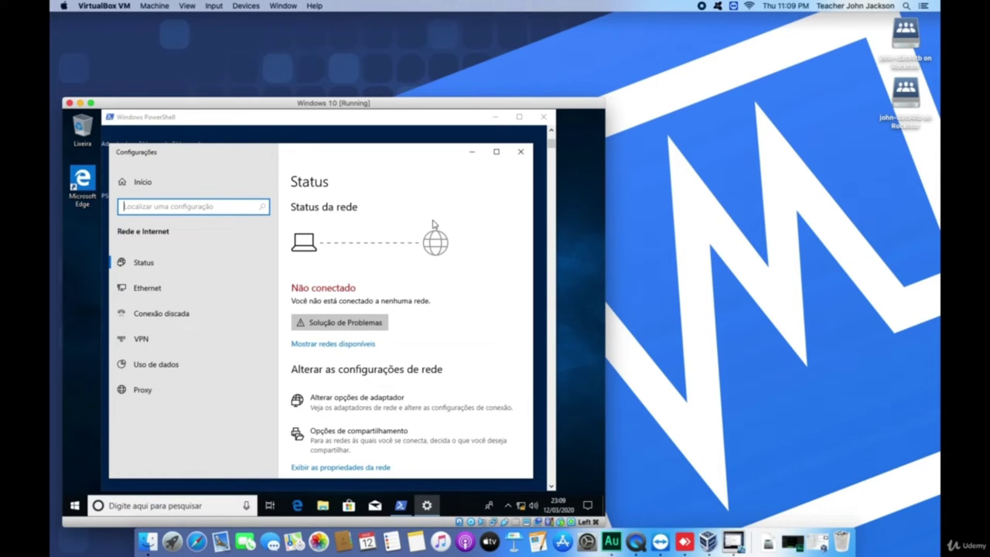
Close the Windows network Settings page and switch to the VirtualBox Manager
key(alt+F4)
click(334, 264)
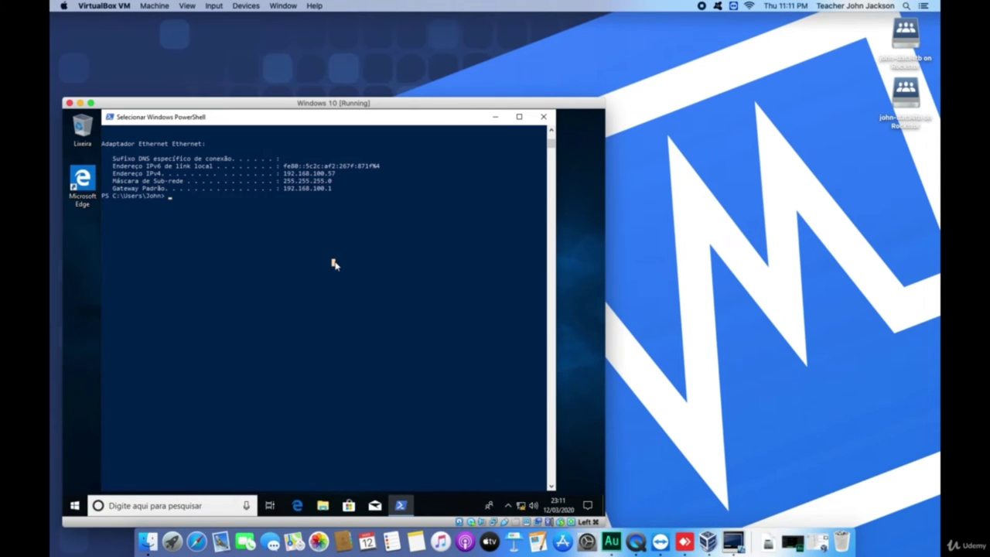
key(super+Tab)
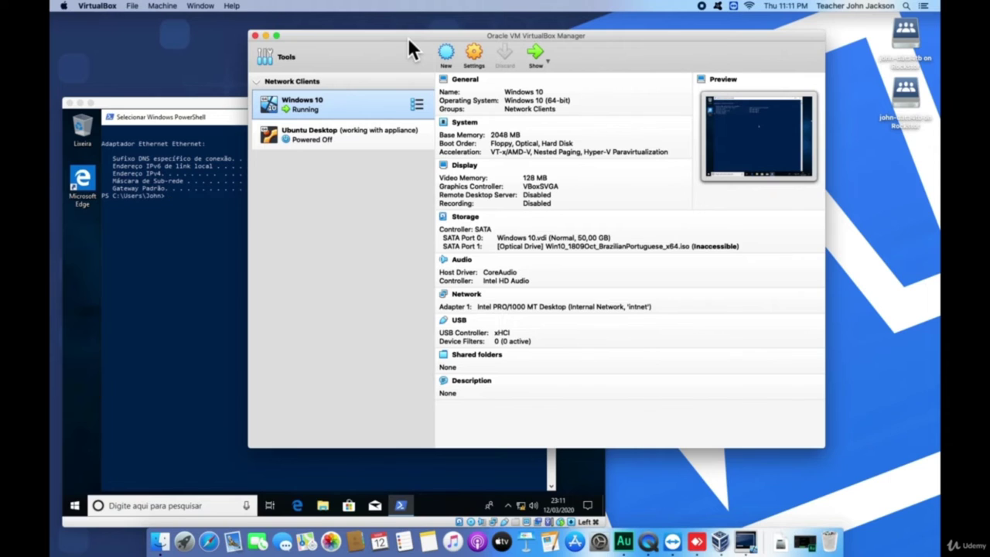
Add a NatNetwork (10.0.2.0/24, DHCP supported) in VirtualBox Network preferences, then minimize the Manager
click(97, 6)
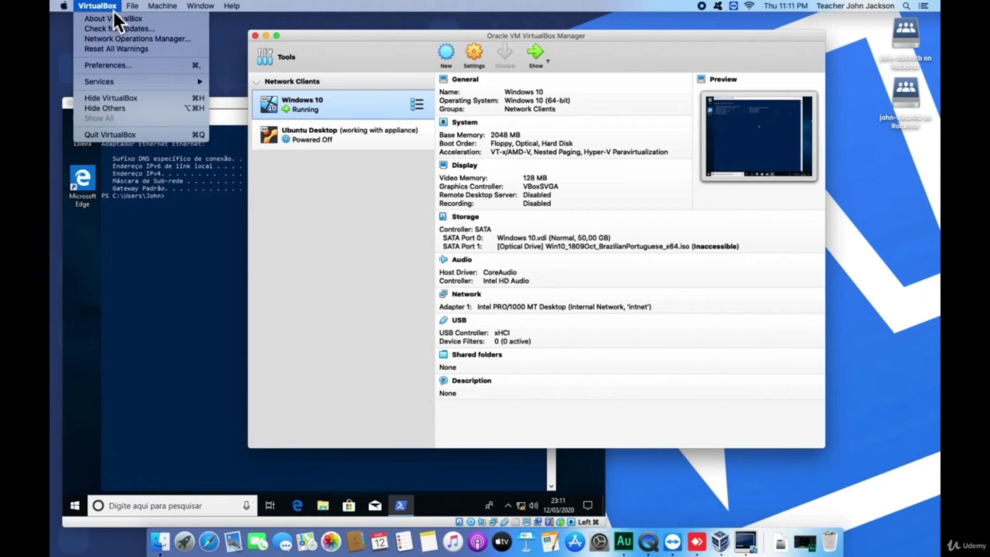
click(122, 68)
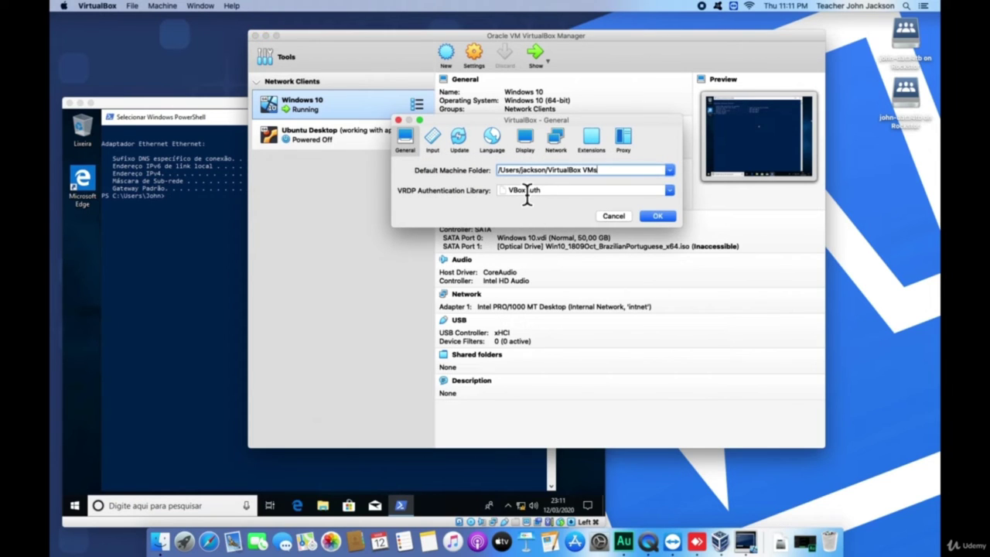
click(557, 142)
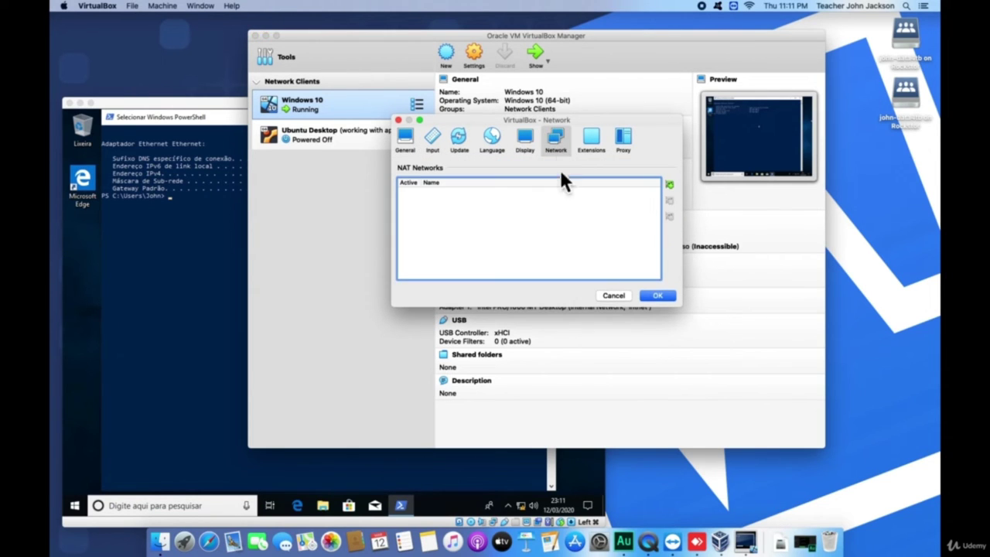
click(671, 185)
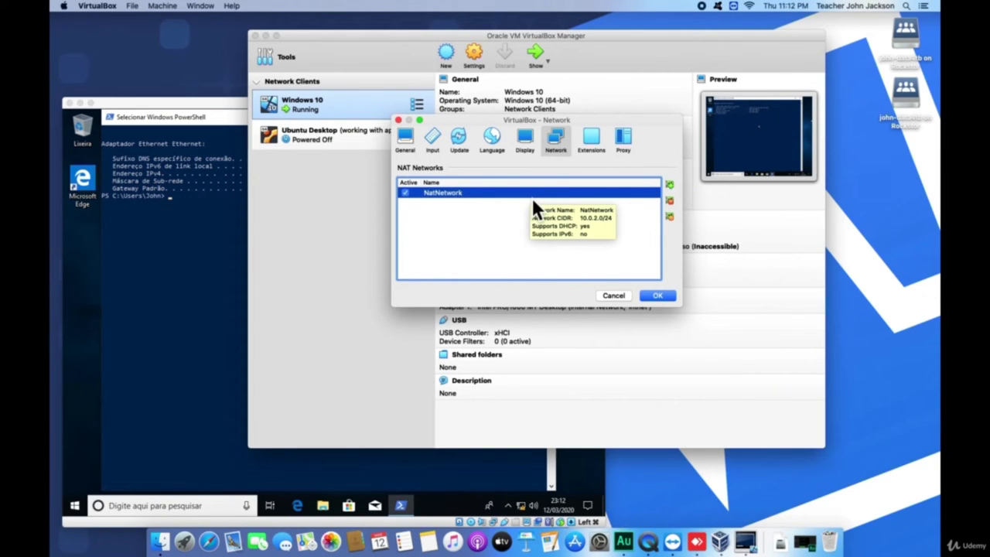
double_click(532, 198)
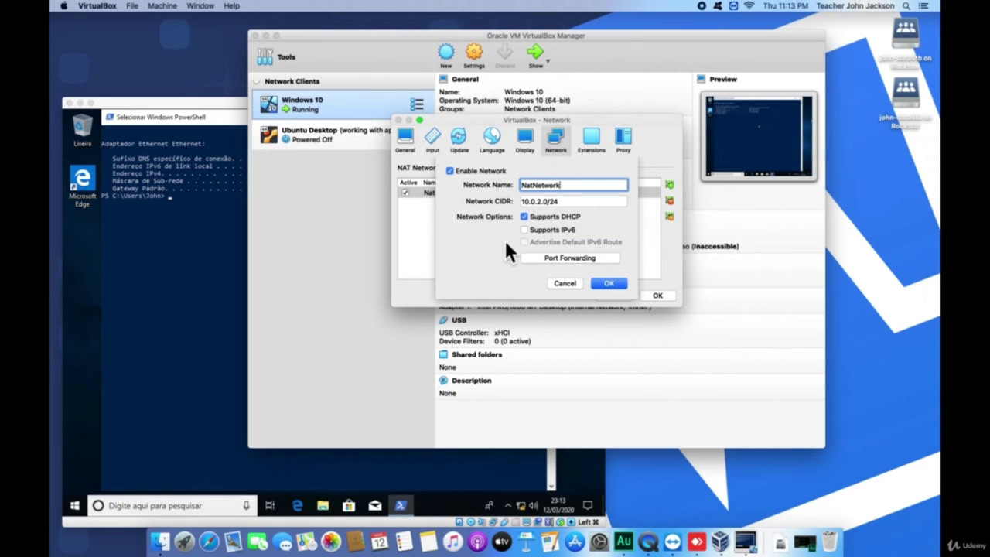
click(608, 284)
click(668, 296)
click(268, 39)
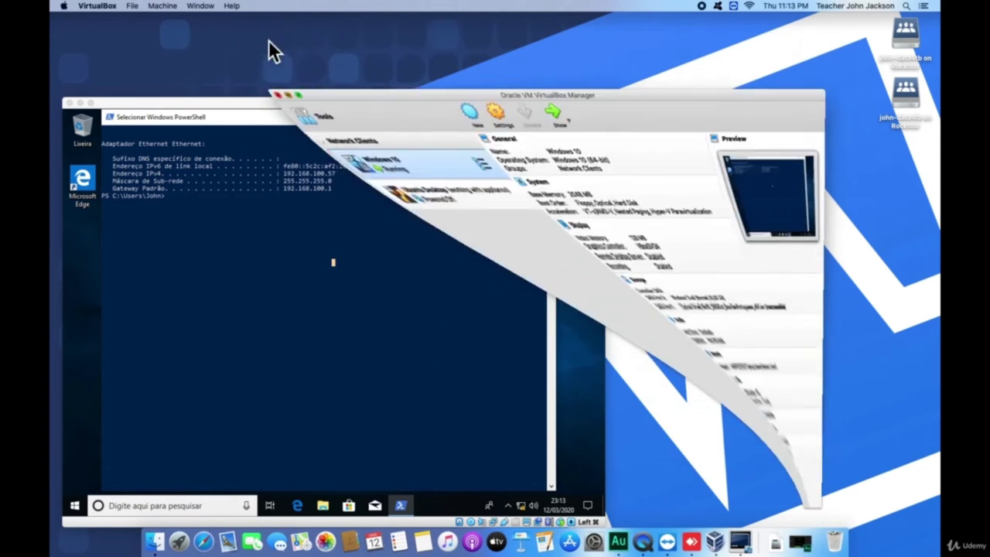
Attach the Windows 10 VM's Adapter 1 to Host-only Adapter vboxnet0 and save
click(302, 103)
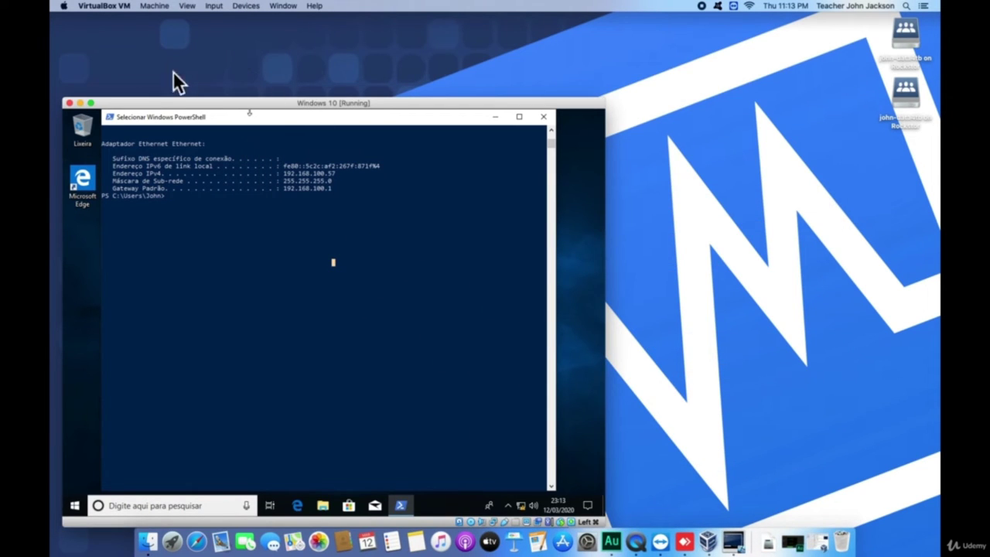
click(154, 7)
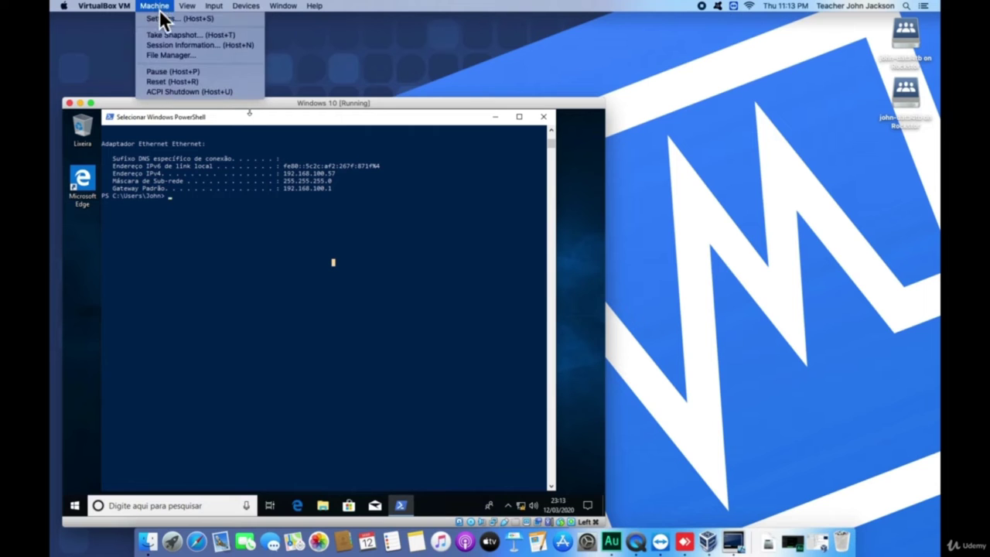
click(165, 19)
drag(746, 101, 763, 77)
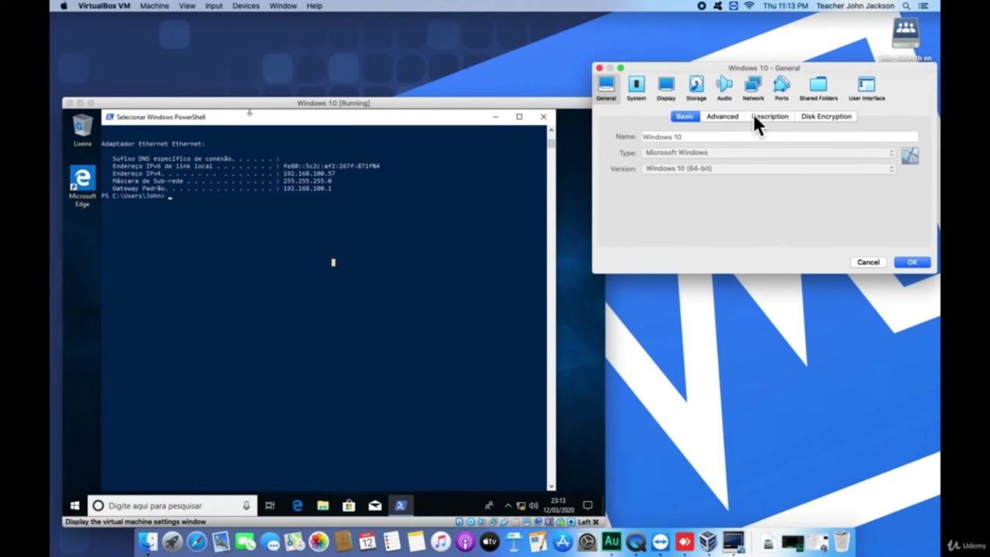
click(758, 89)
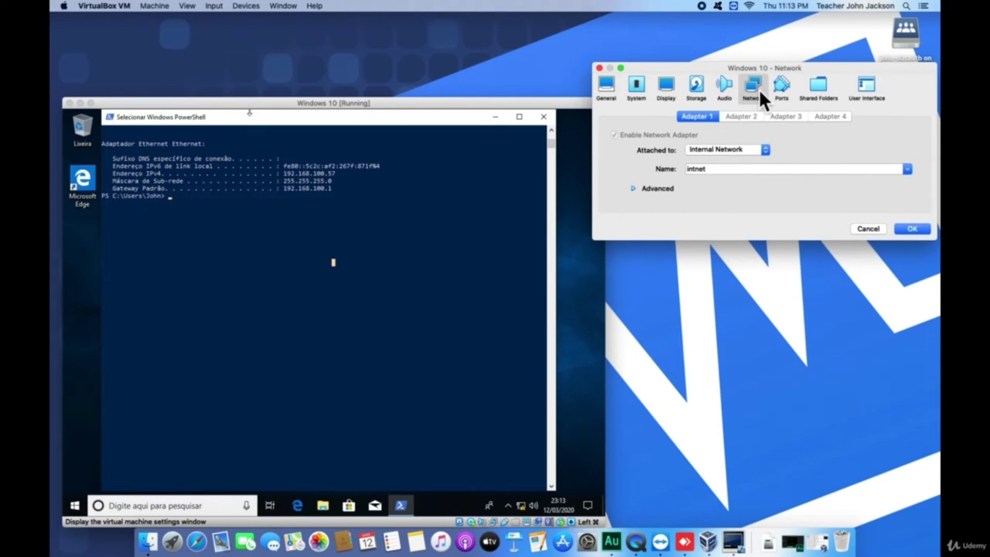
click(748, 151)
click(750, 164)
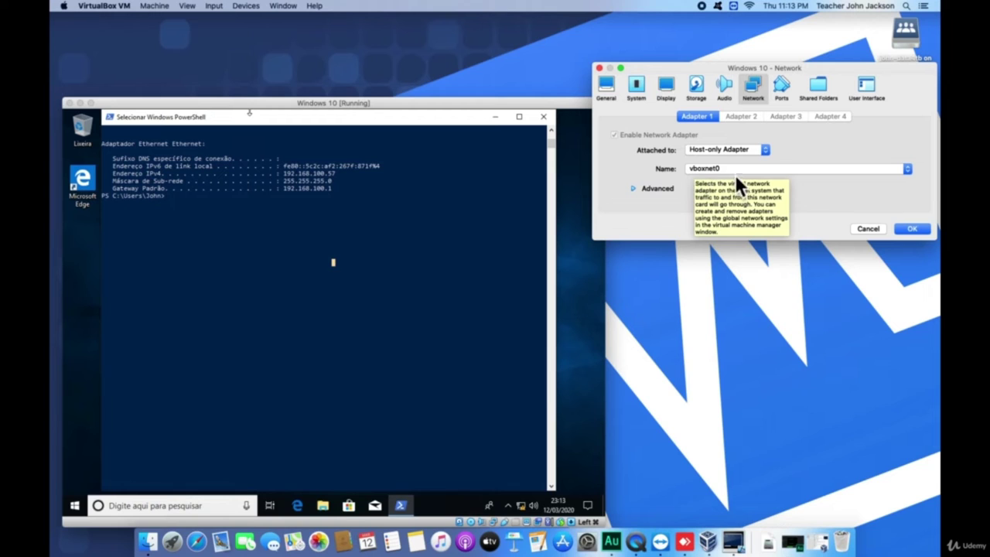
click(912, 229)
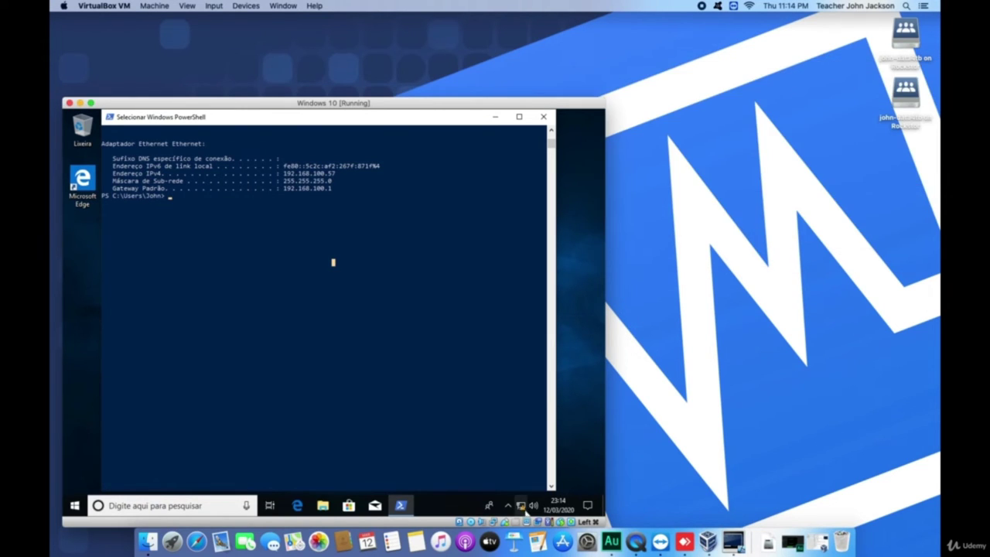
Rerun ipconfig in PowerShell to check the guest's host-only addresses
mouse_move(520, 508)
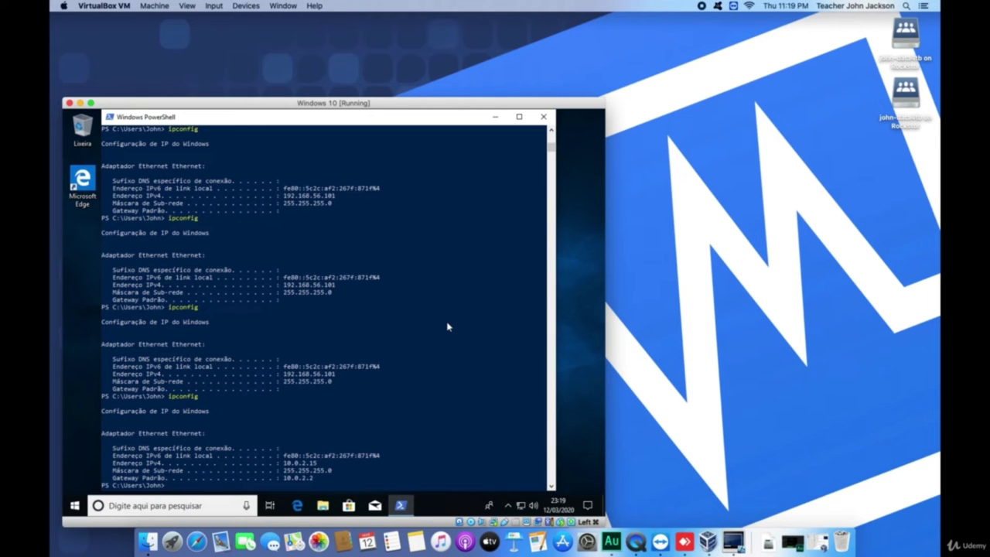
key(Up)
key(Return)
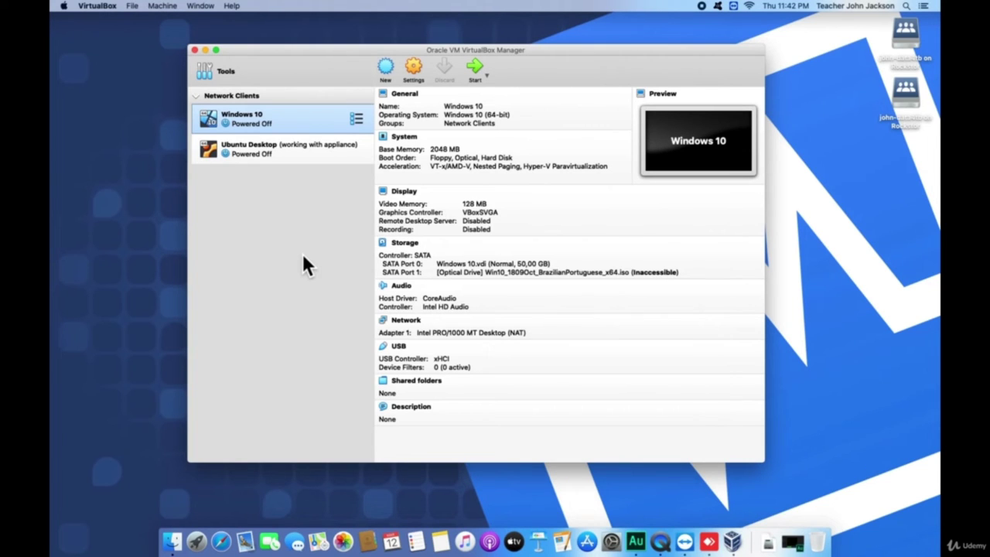
Start the Windows 10 VM and move its window to the upper right
click(477, 71)
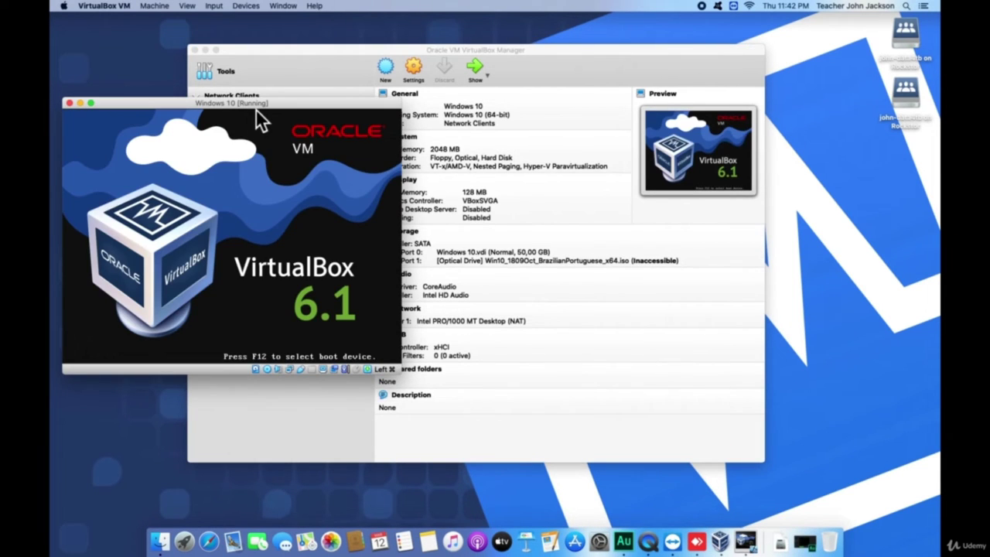
drag(258, 105, 388, 118)
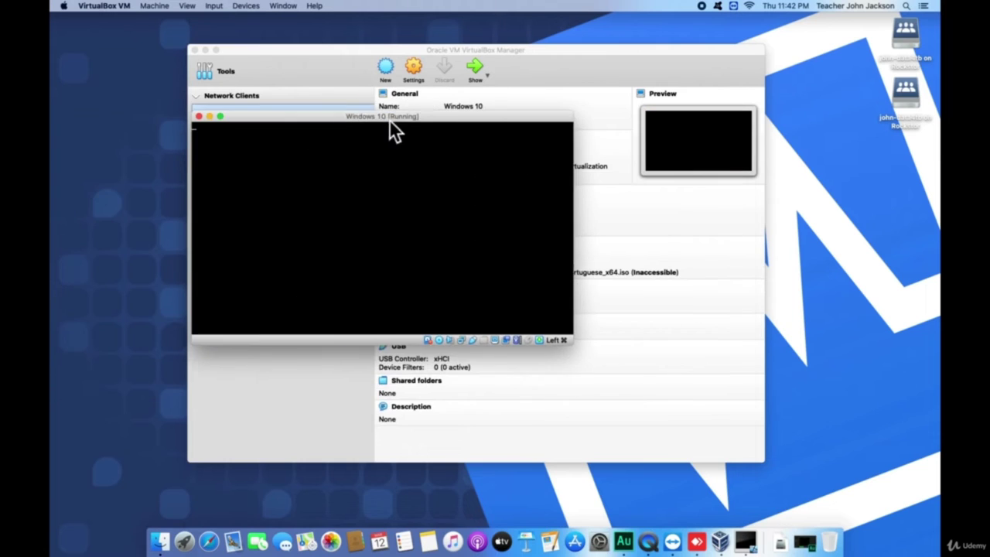
drag(478, 110, 691, 30)
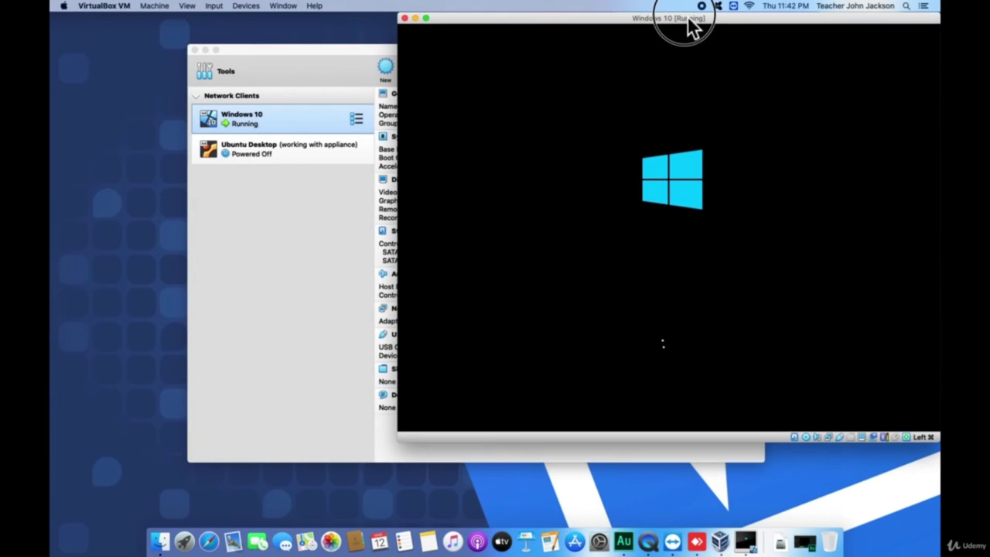
Start Ubuntu Desktop, boot the default GRUB entry, and place its enlarged window lower left
click(304, 265)
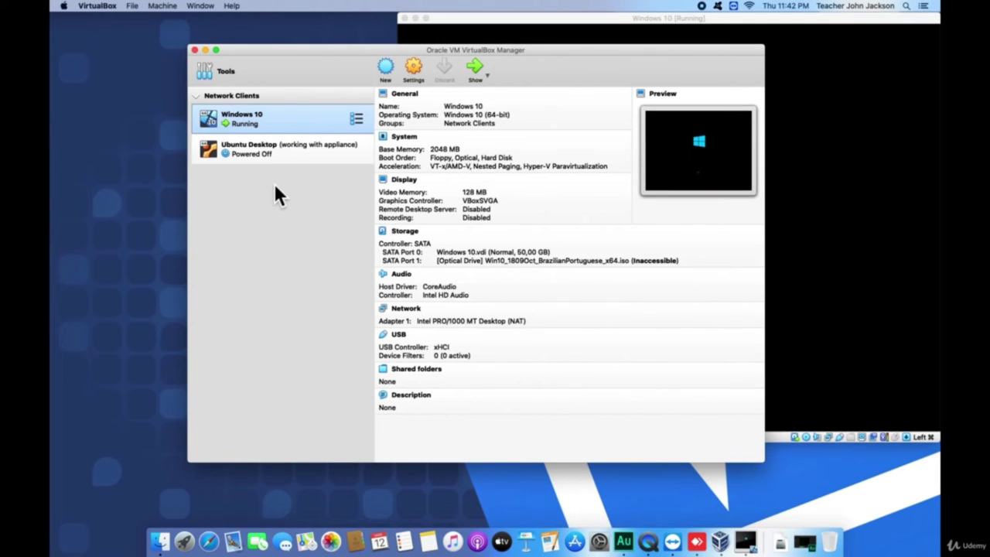
click(290, 155)
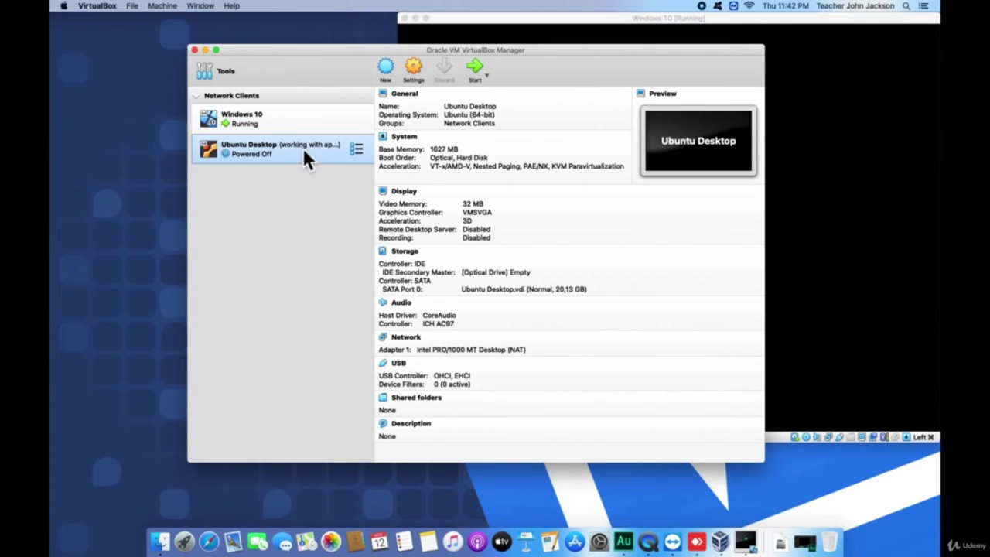
click(472, 71)
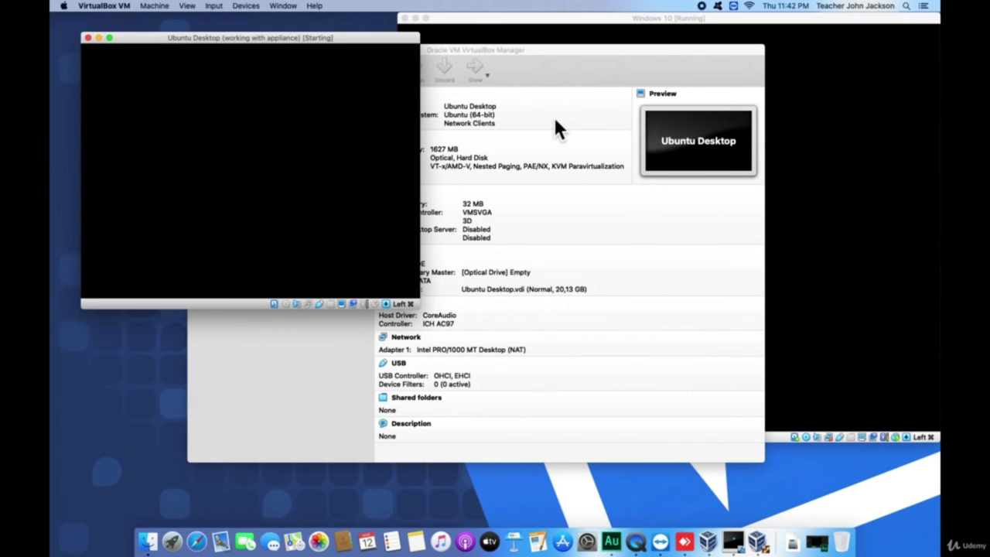
click(537, 51)
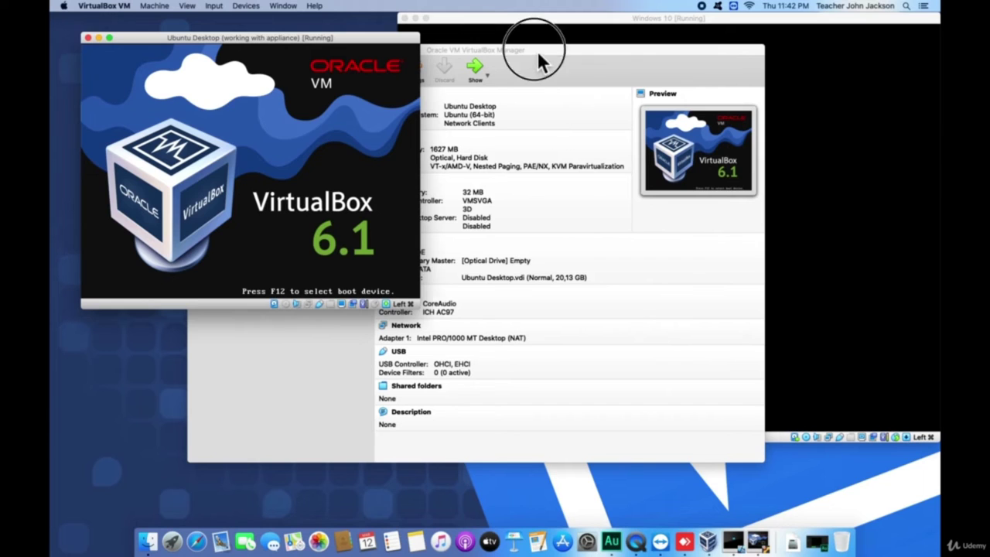
key(super+m)
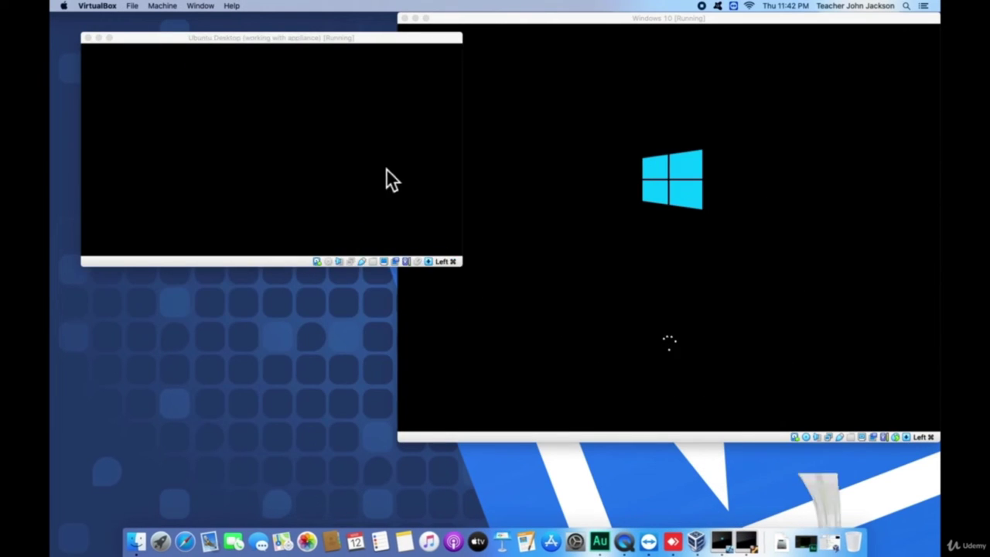
click(302, 38)
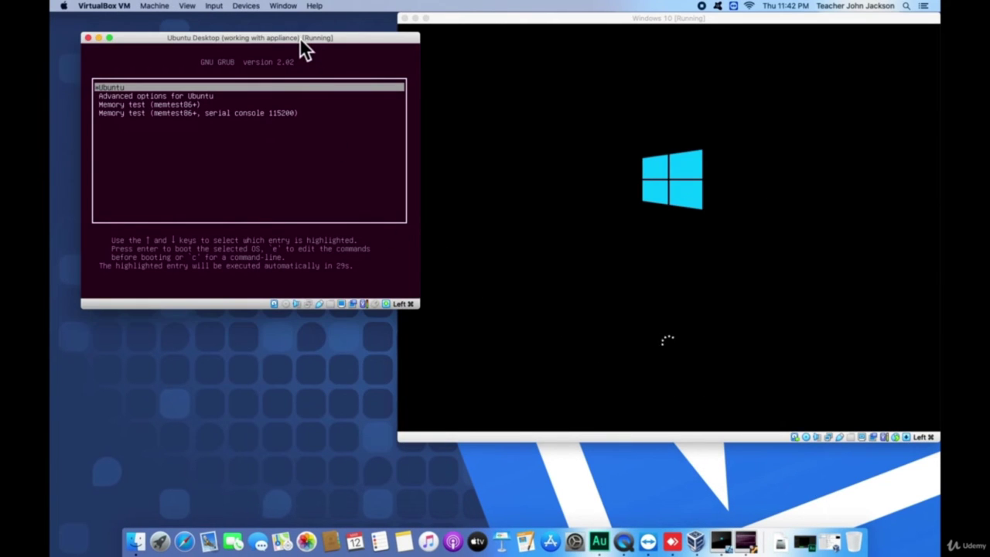
key(Return)
drag(301, 47, 258, 265)
drag(390, 251, 474, 195)
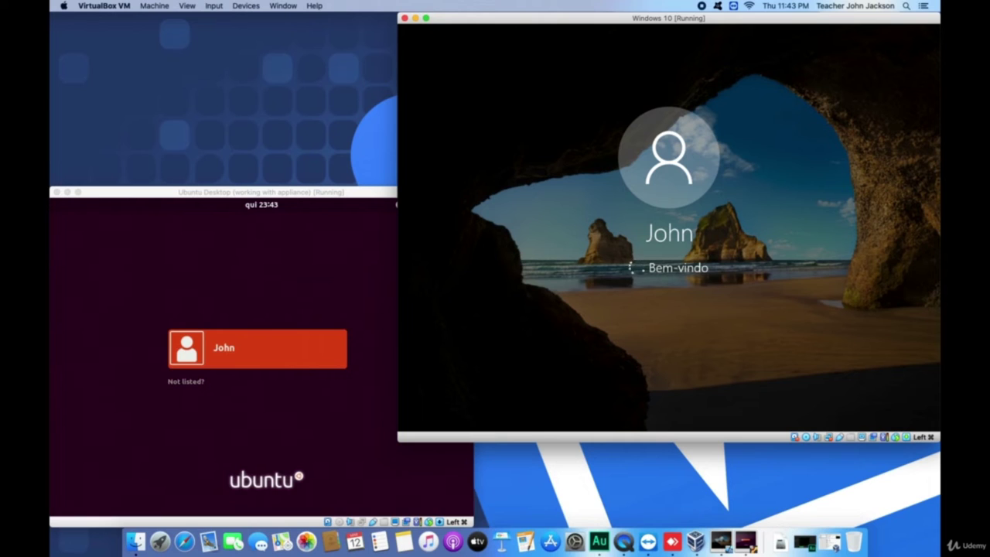
Sign in to the Ubuntu VM with its password and move the Windows 10 window left
click(247, 346)
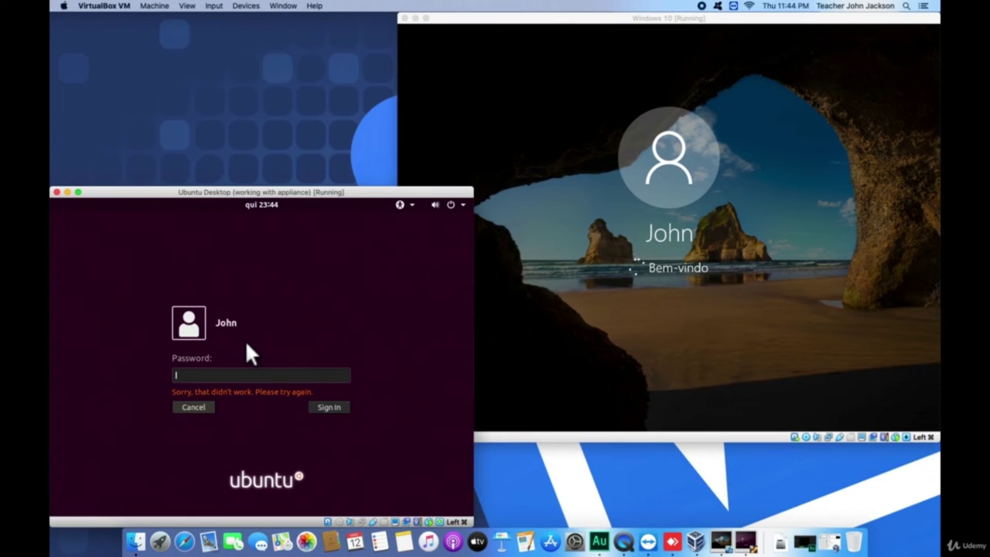
text(*****)
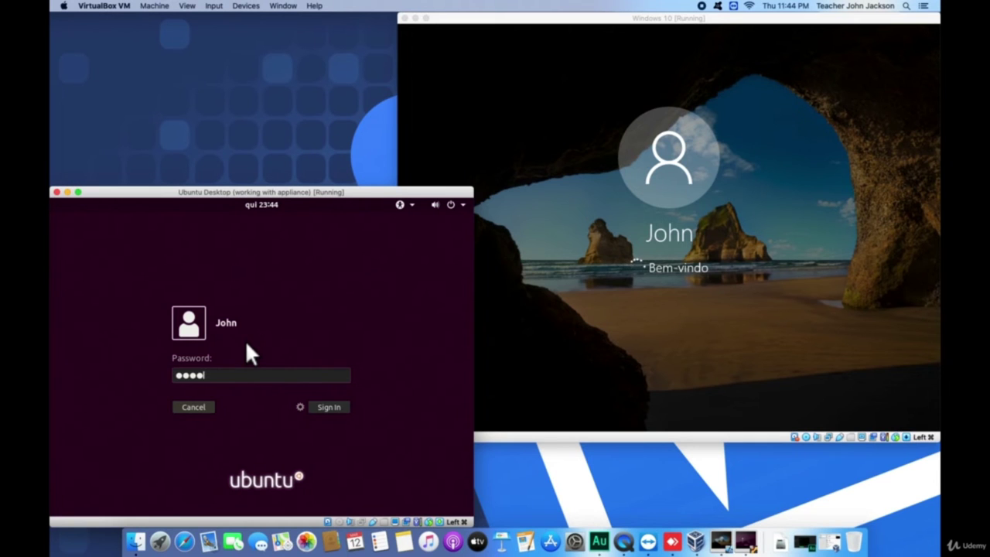
click(679, 19)
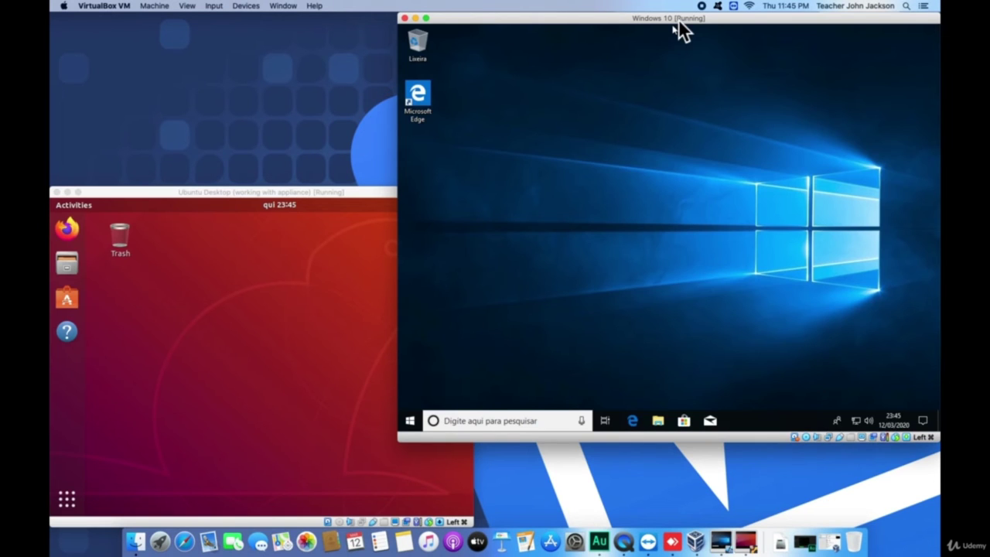
drag(674, 23, 499, 45)
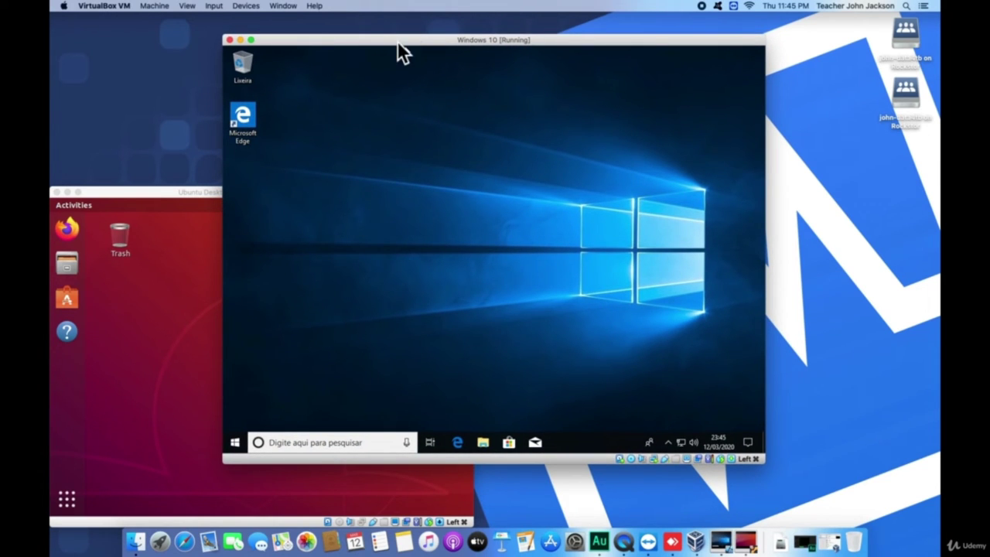
click(246, 6)
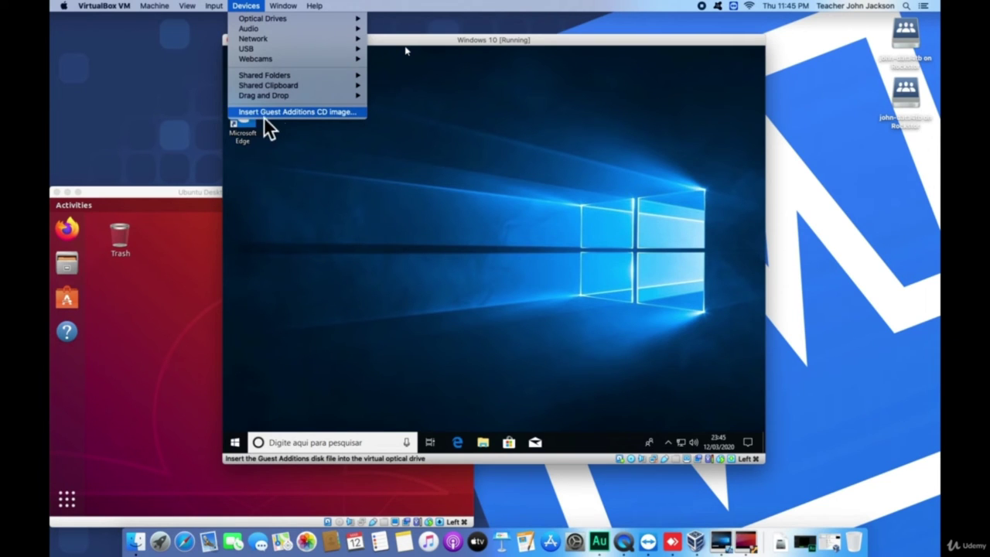
Insert the Guest Additions CD in Windows and run VBoxWindowsAdditions from its folder
click(311, 114)
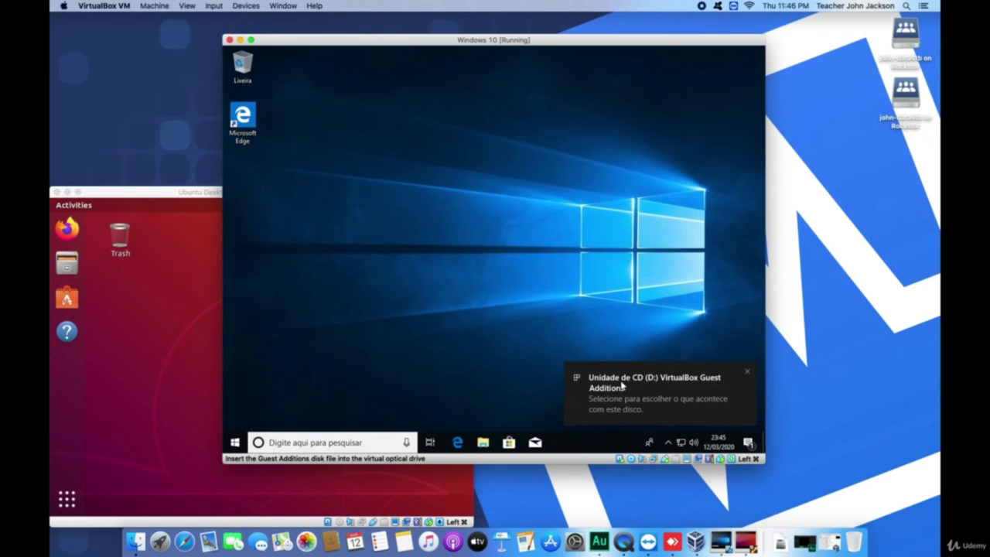
click(623, 389)
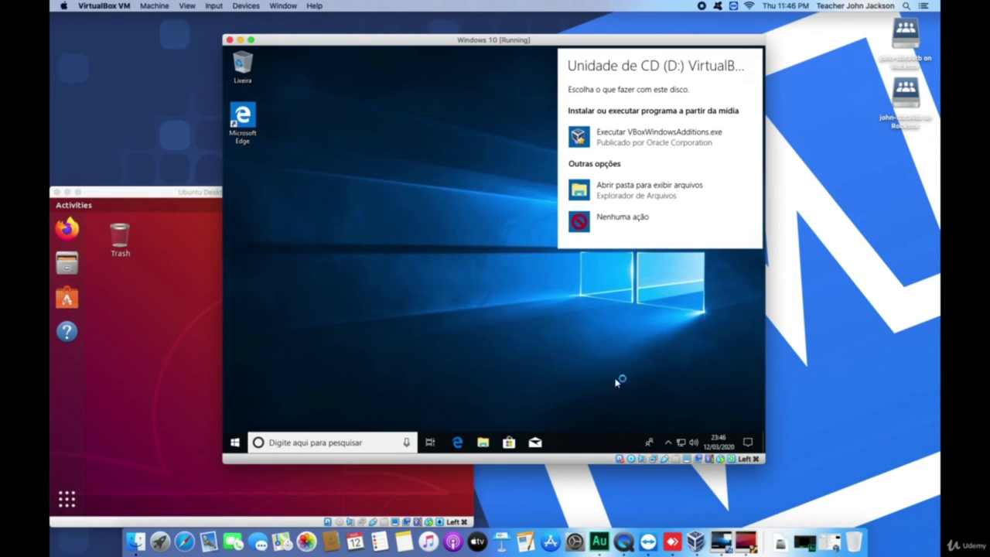
click(608, 192)
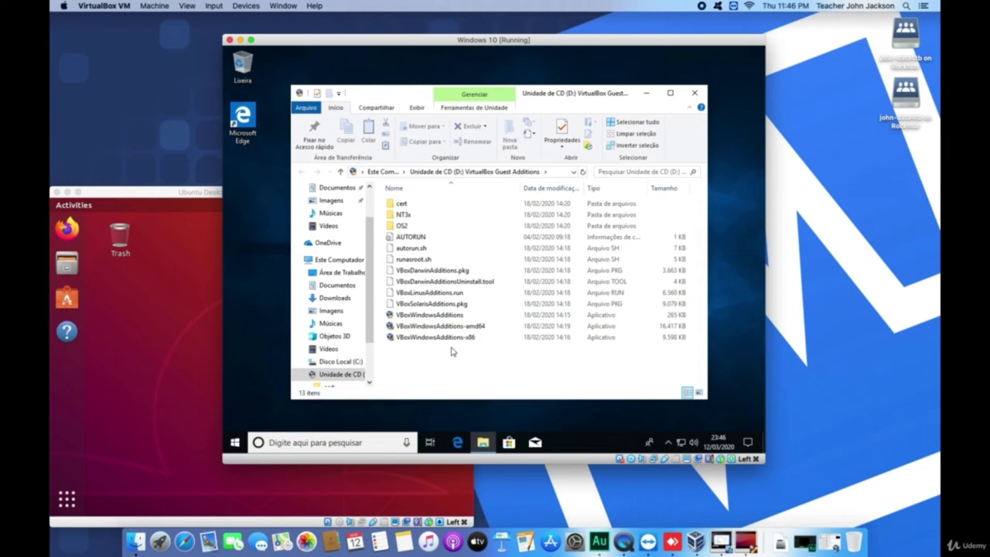
click(418, 319)
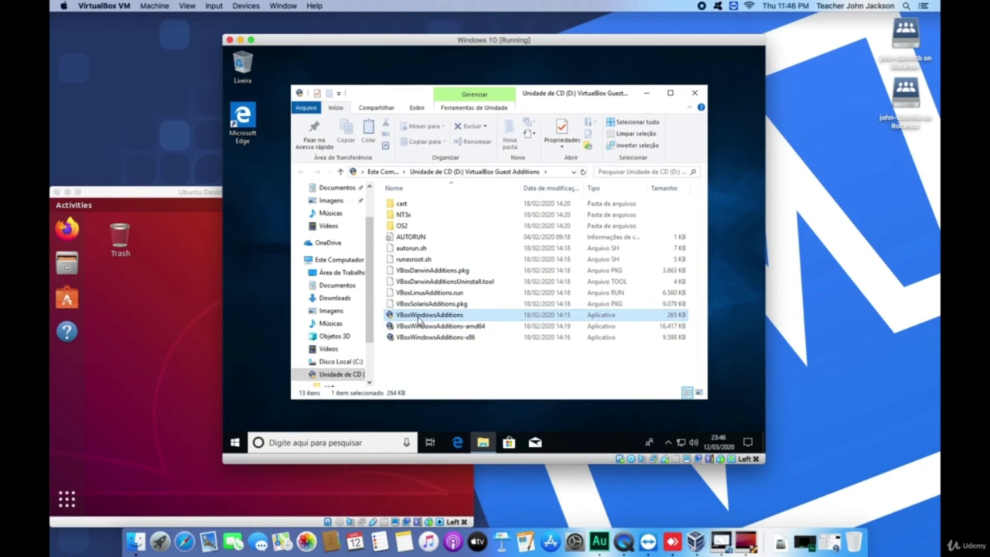
double_click(421, 319)
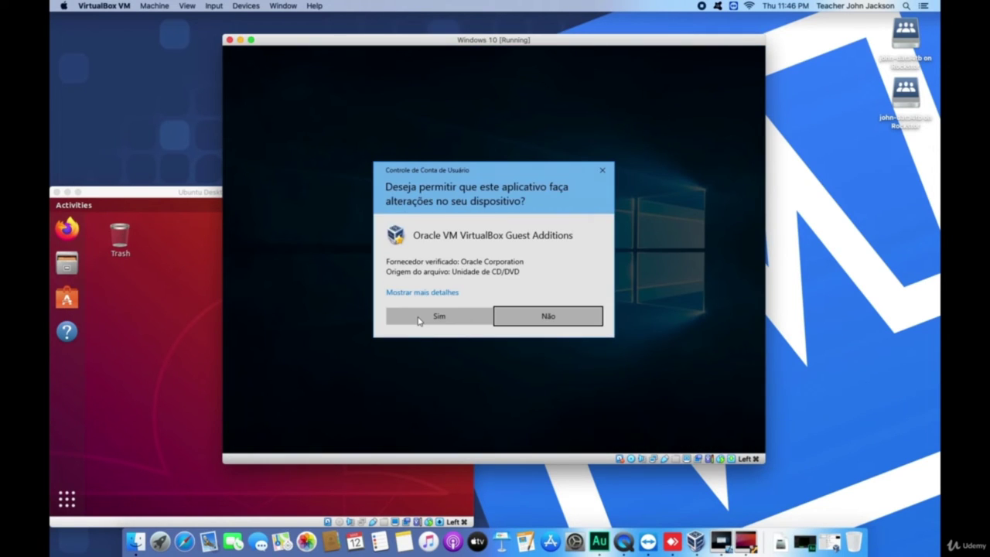
Install Guest Additions with default location, approve the Oracle driver, and reboot now
click(421, 317)
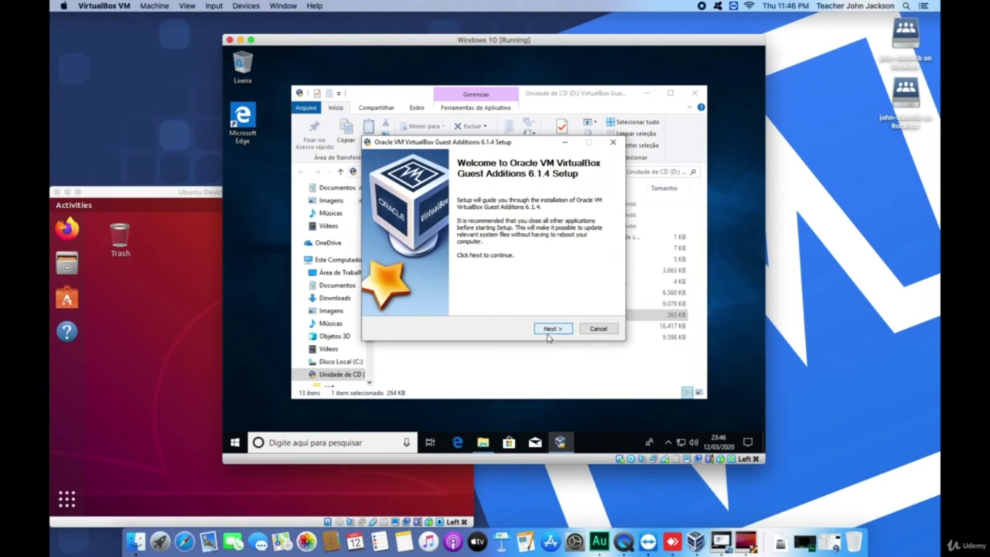
click(549, 330)
click(549, 331)
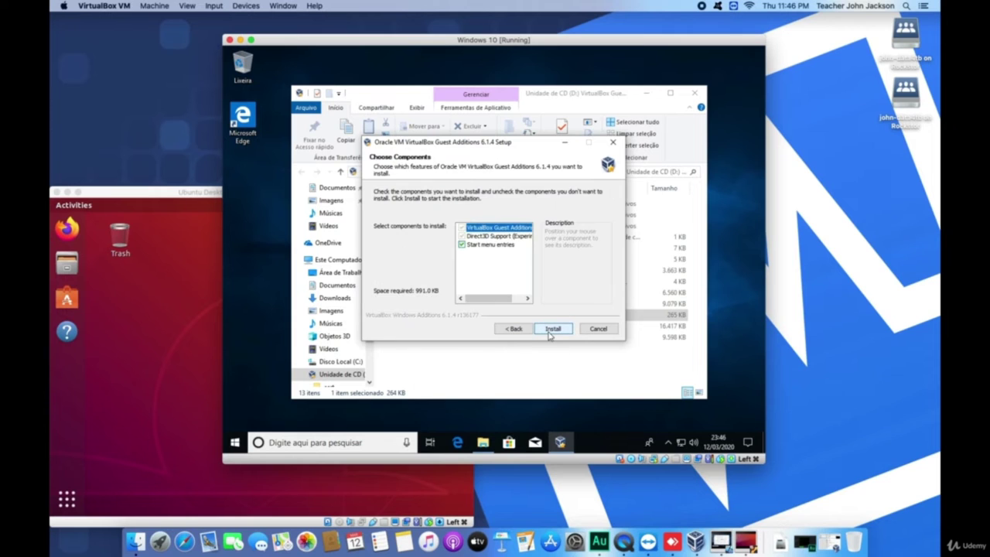
click(551, 328)
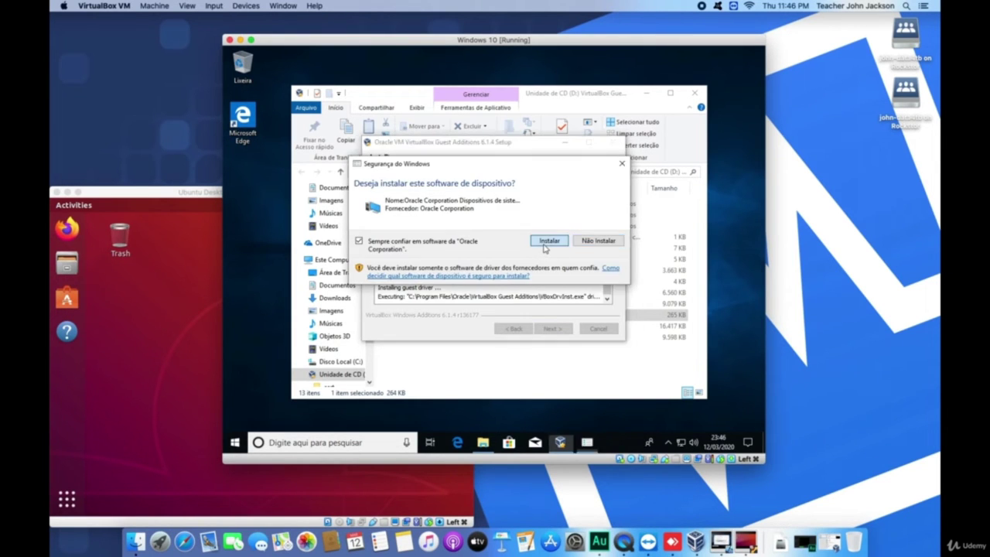
click(546, 241)
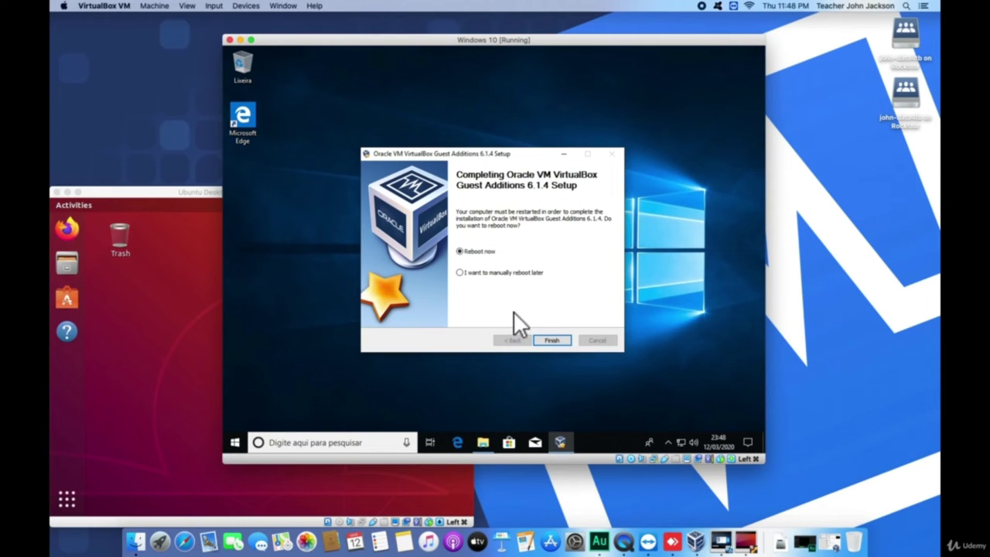
click(542, 338)
click(551, 341)
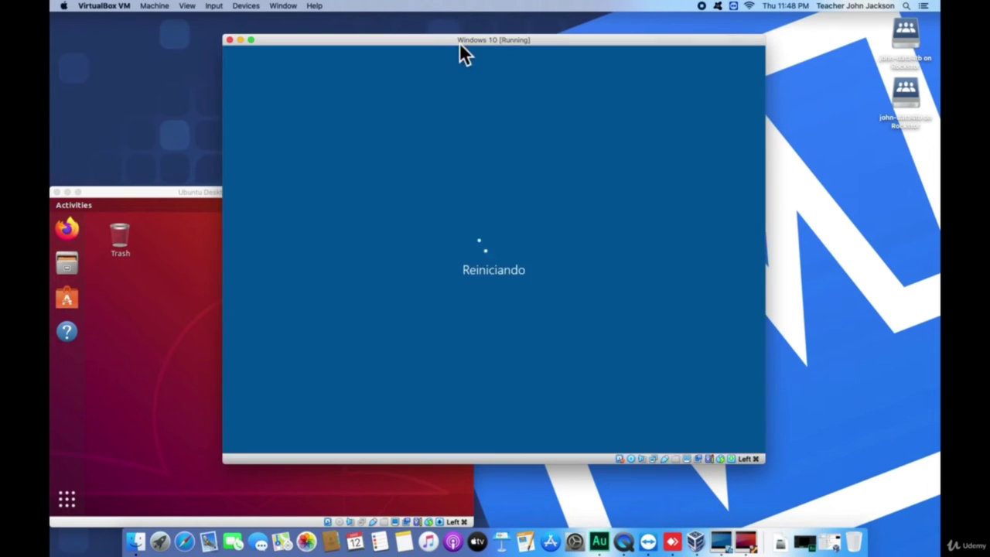
Rearrange the Windows 10 and Ubuntu VM windows on the Mac screen
drag(460, 40, 636, 5)
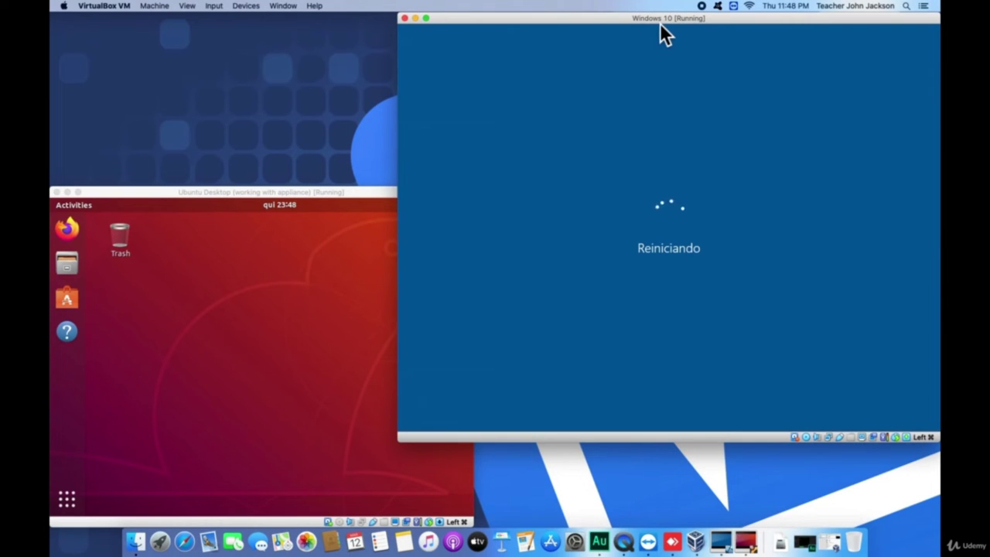
drag(345, 197, 372, 96)
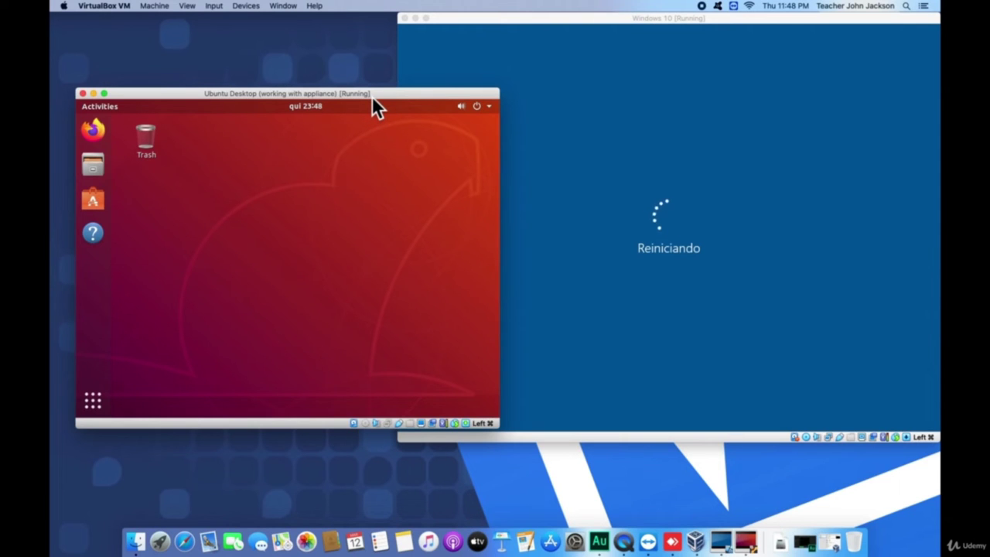
drag(216, 98, 179, 190)
Insert the Guest Additions disc into Ubuntu, run its autostart, and authenticate with the password
click(249, 6)
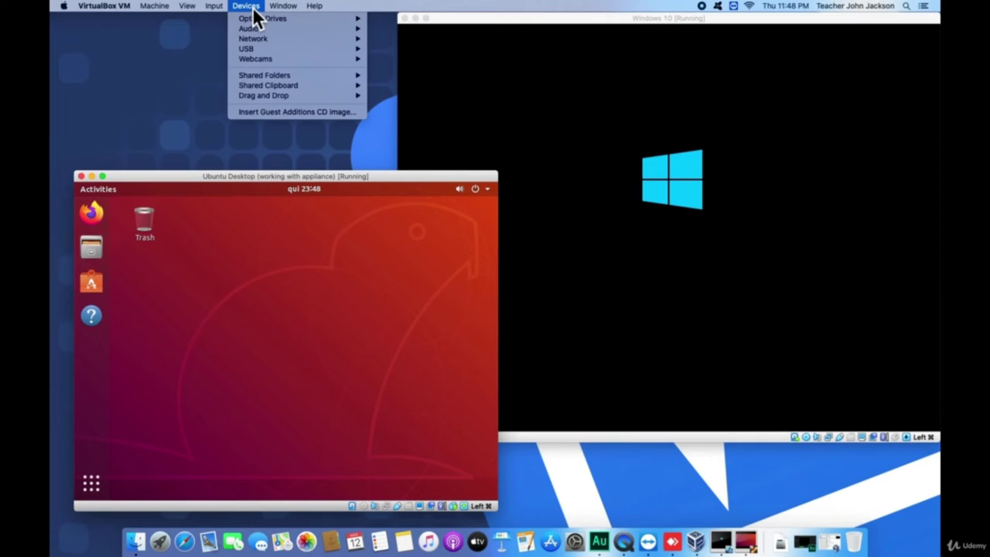
click(264, 115)
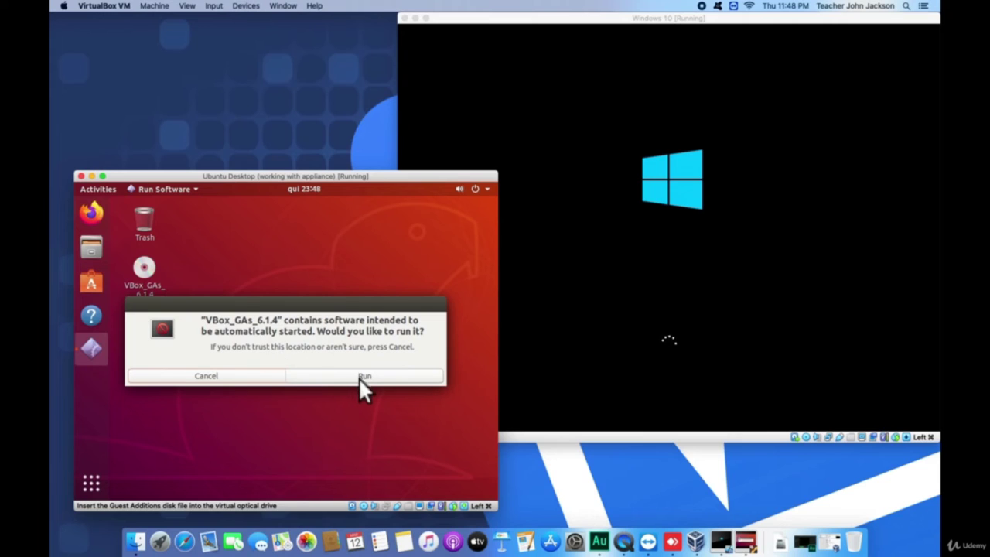
click(368, 386)
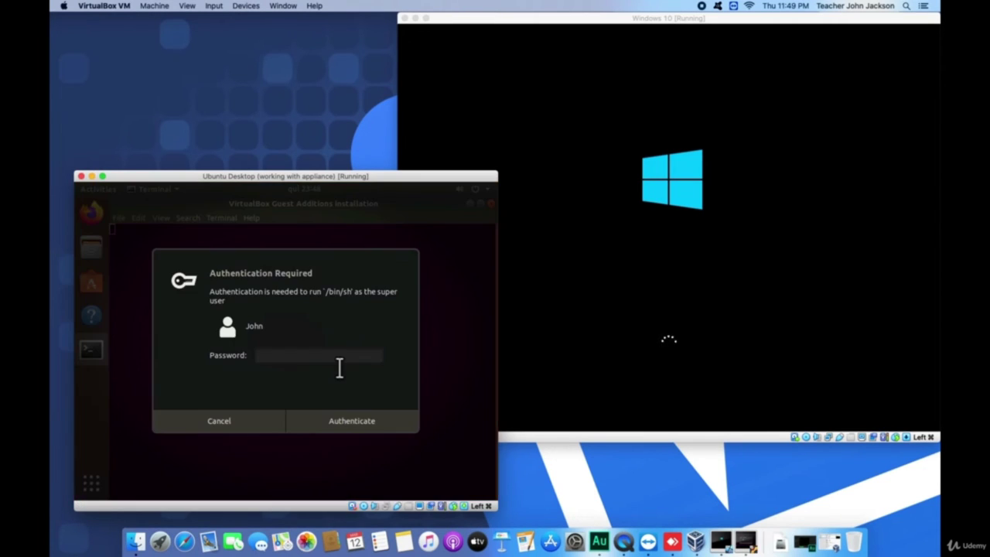
text(****)
key(Return)
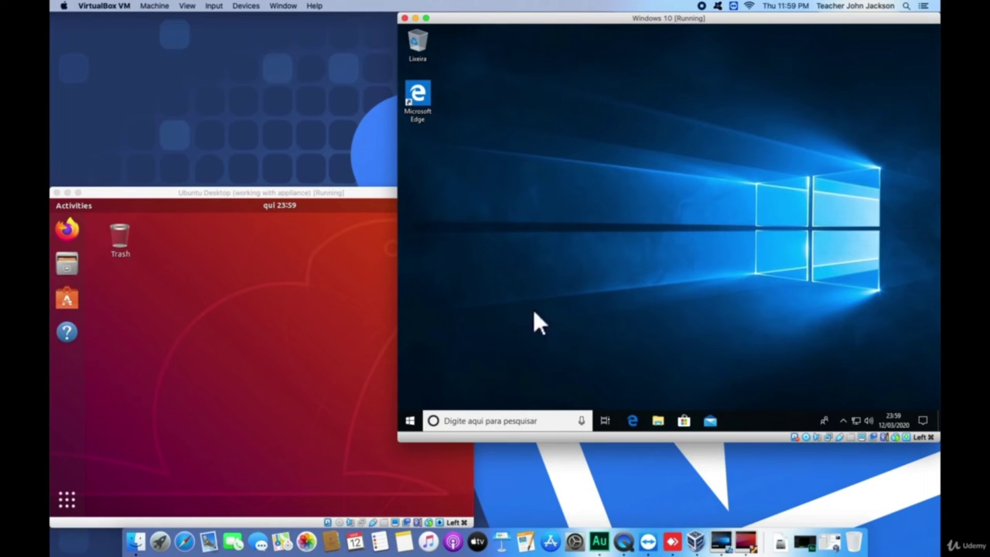
right_click(414, 418)
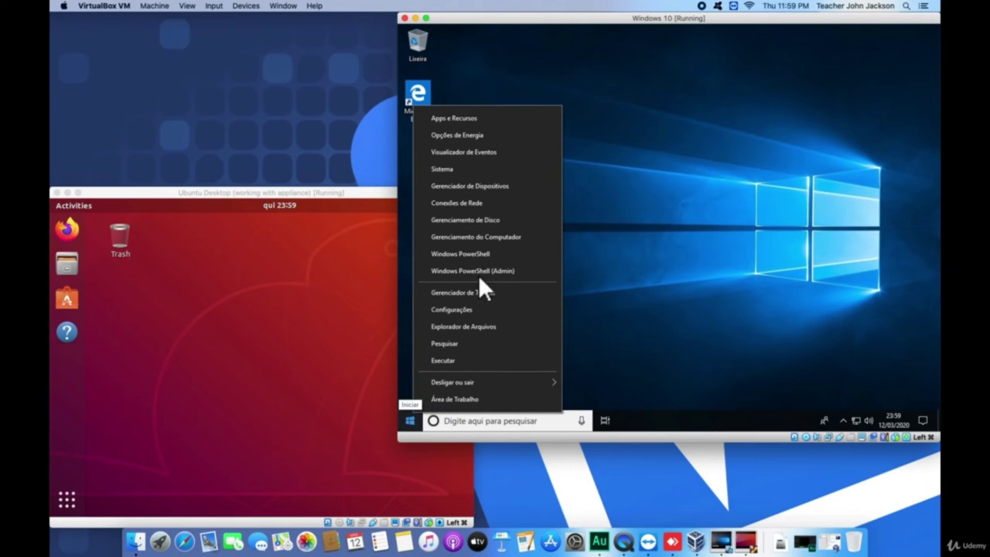
click(499, 191)
click(457, 115)
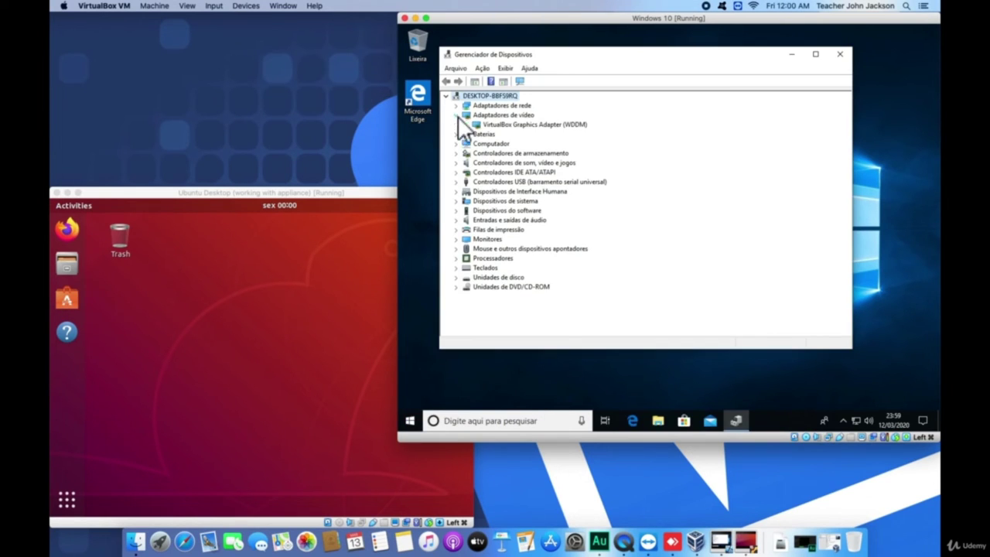
click(507, 126)
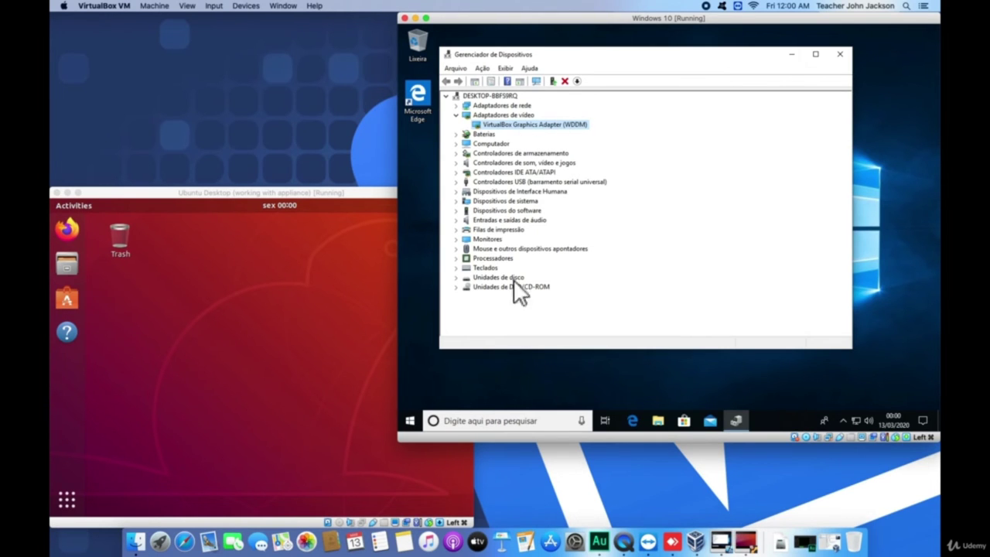
click(455, 277)
click(513, 287)
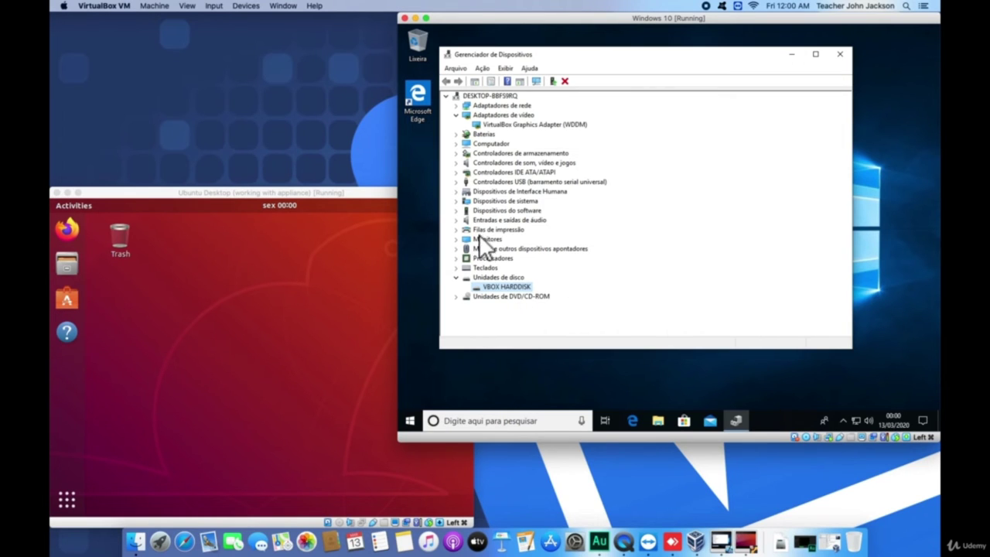
click(456, 220)
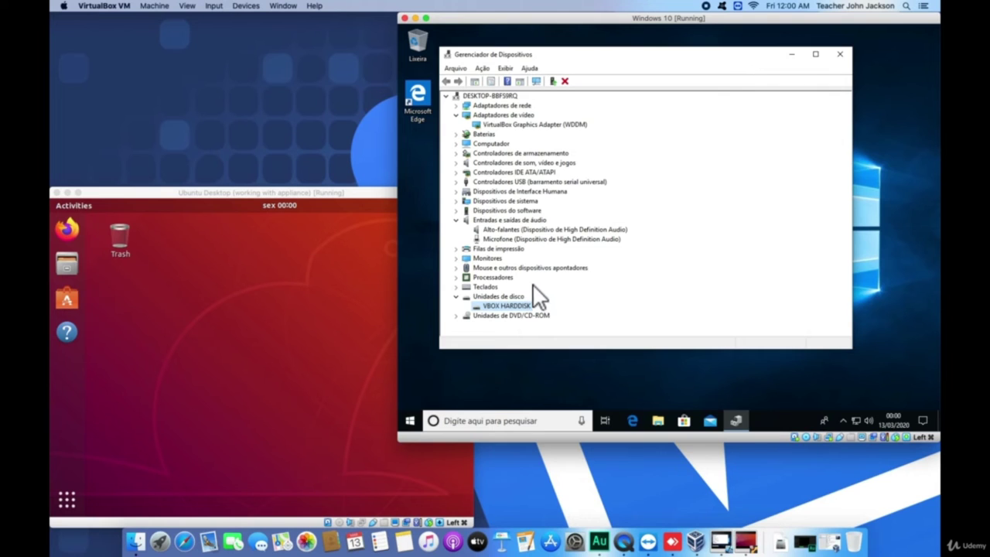
click(840, 54)
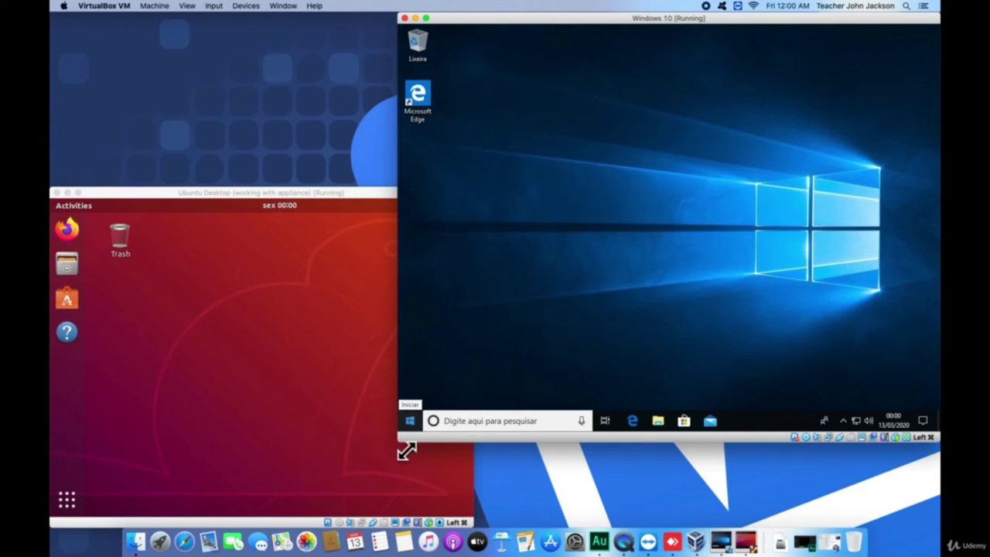
Widen the Windows 10 VM window, then adjust its height
drag(401, 446, 211, 470)
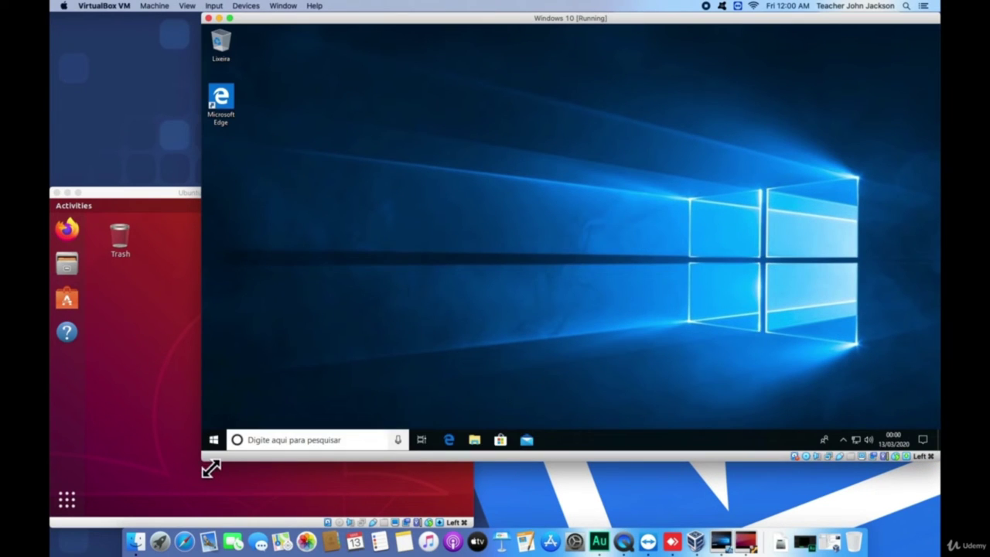
drag(211, 469, 210, 502)
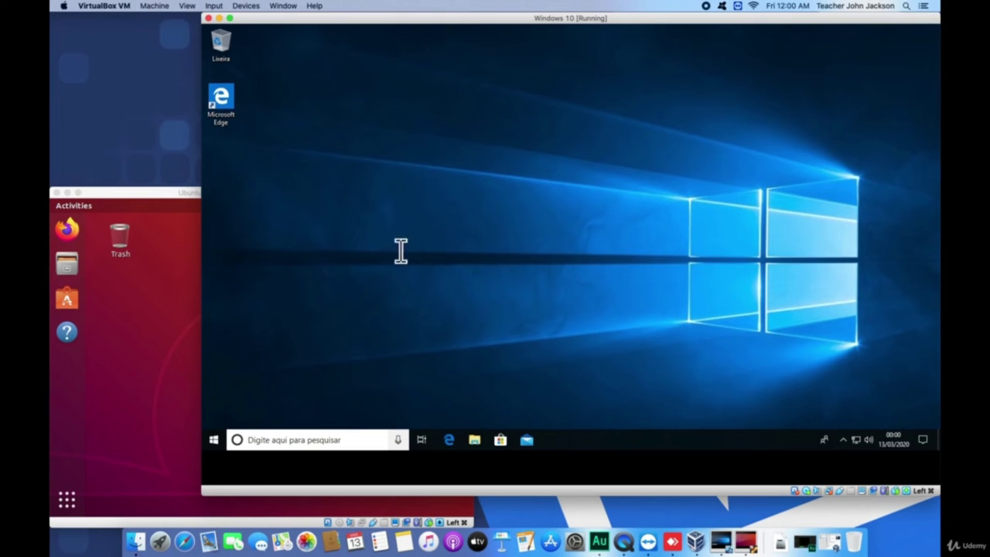
drag(211, 501, 384, 174)
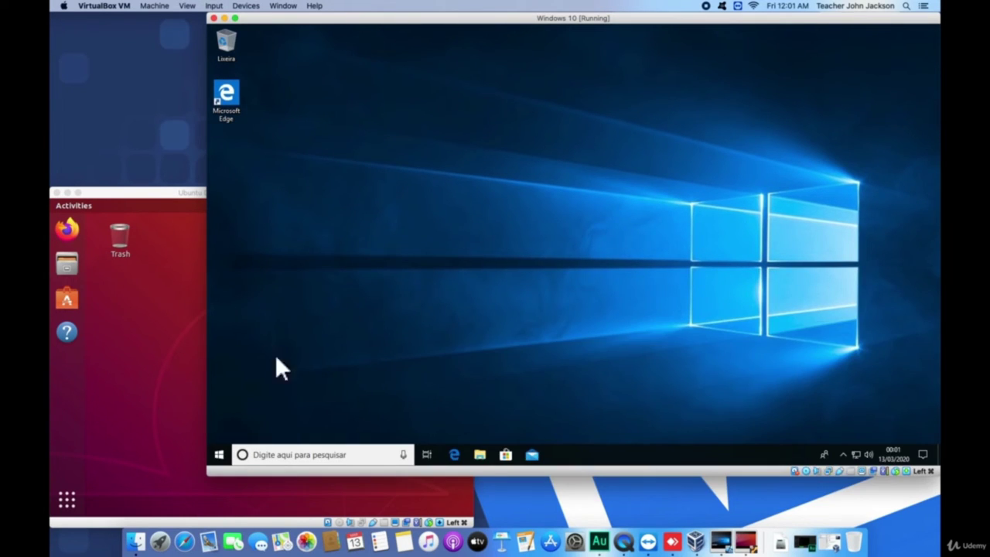
Close the Windows 10 VM choosing 'Save the machine state'
click(213, 18)
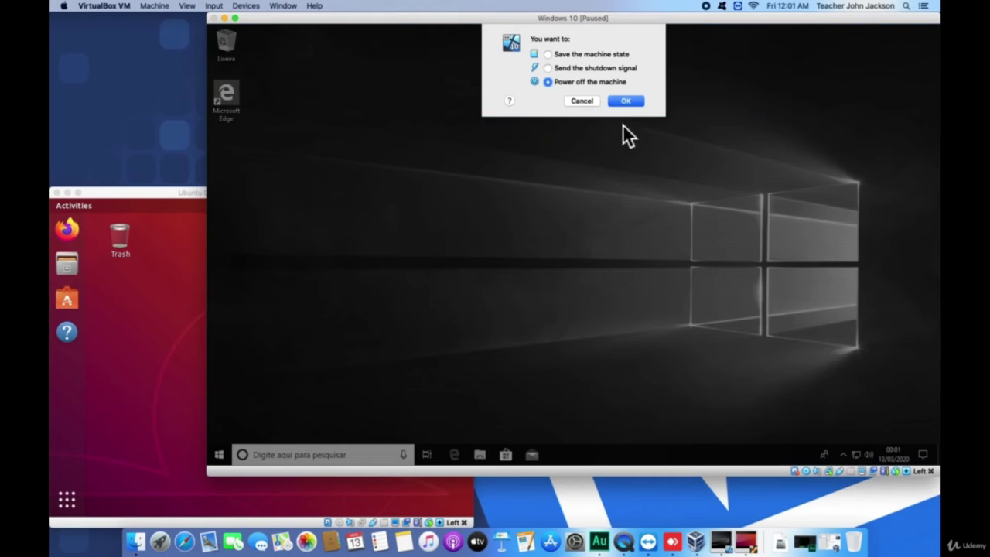
click(599, 56)
key(Return)
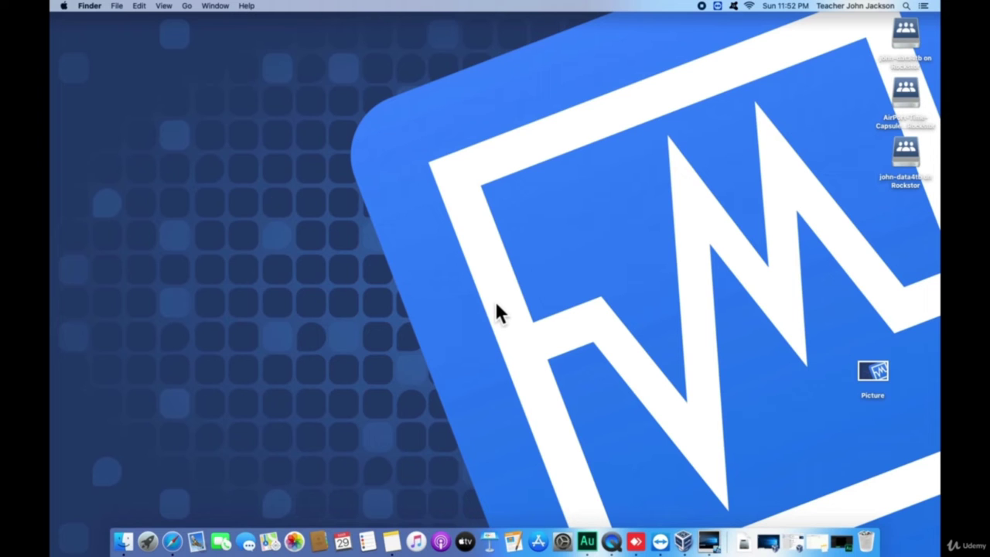
Restore the Windows 10 VM window and set Shared Clipboard to Bidirectional
click(820, 542)
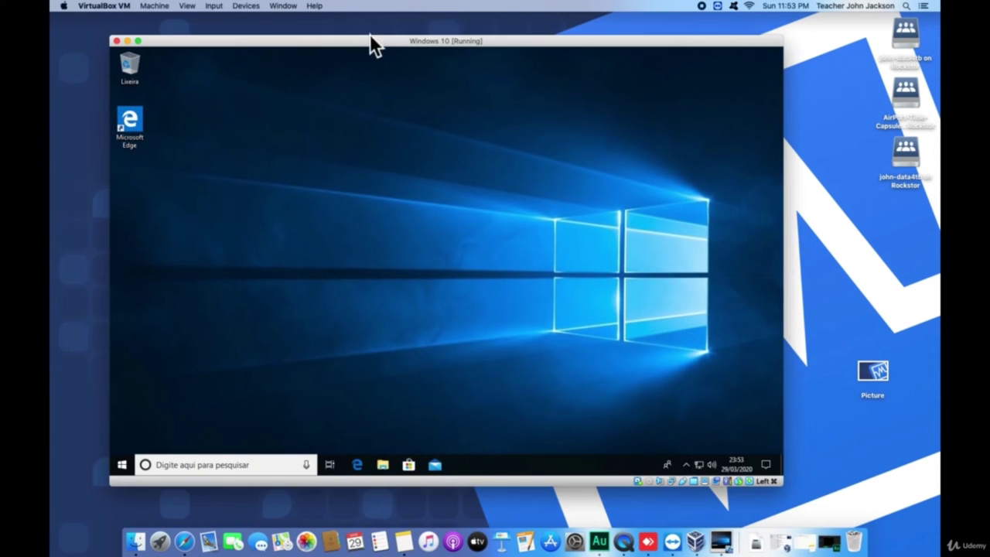
drag(371, 41, 365, 41)
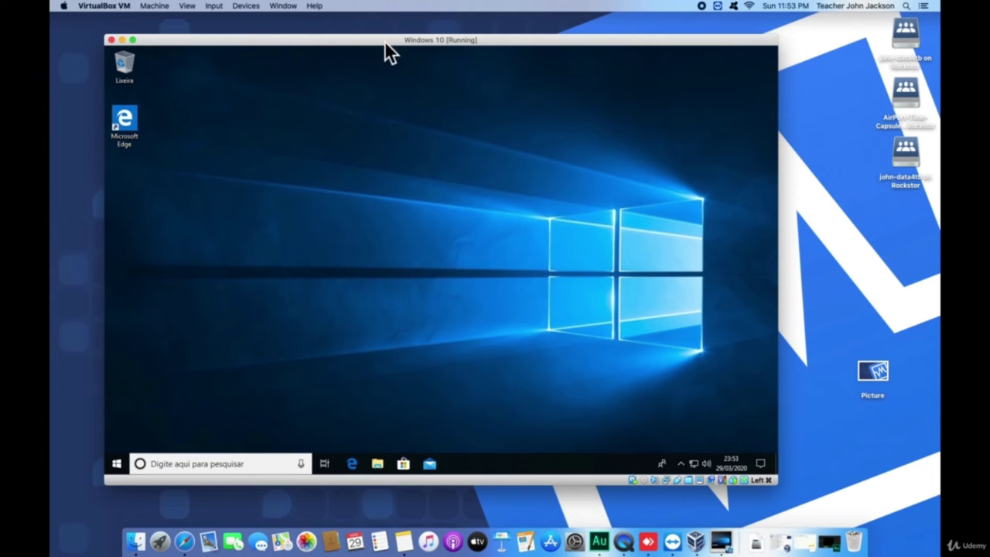
click(252, 10)
click(252, 10)
click(247, 6)
mouse_move(332, 88)
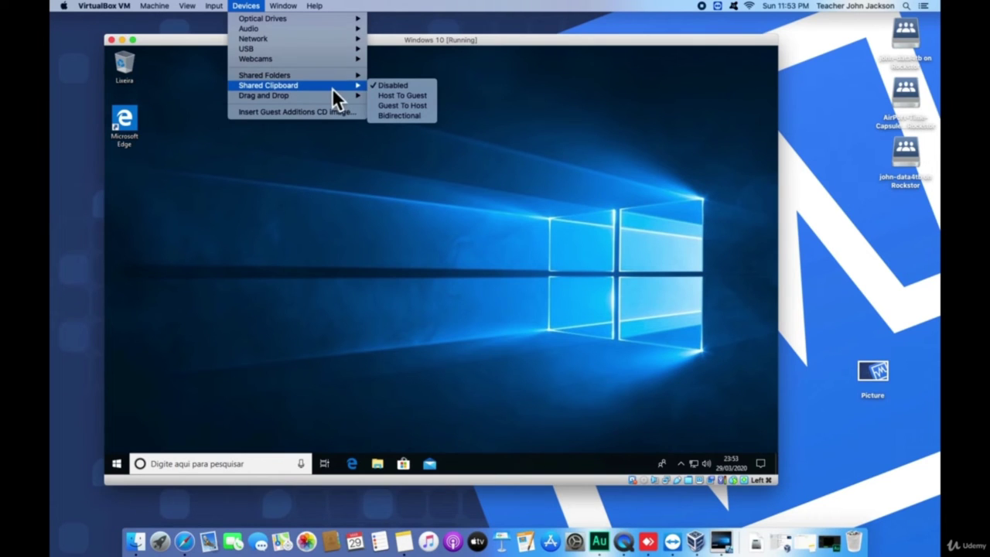
click(417, 118)
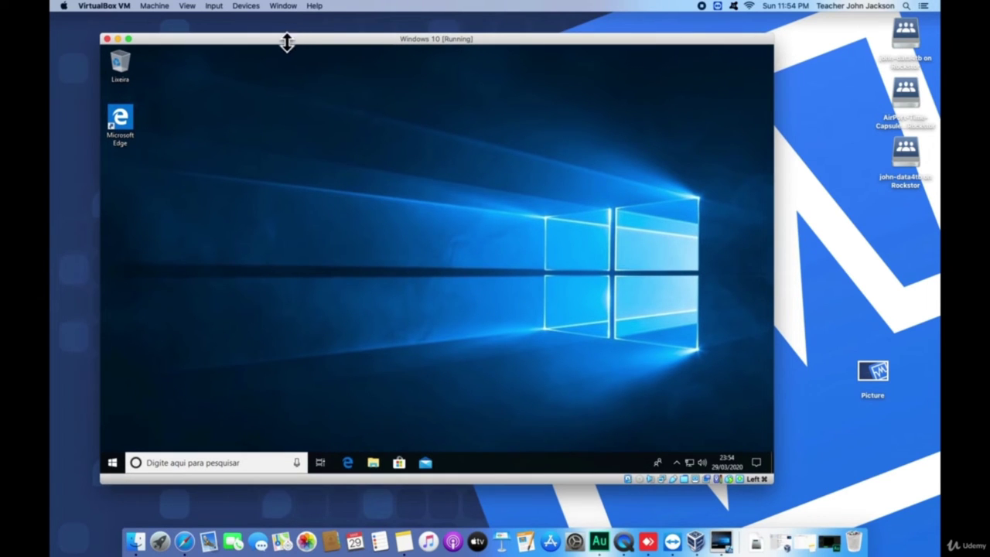
Set Drag and Drop to Bidirectional
click(246, 6)
mouse_move(276, 100)
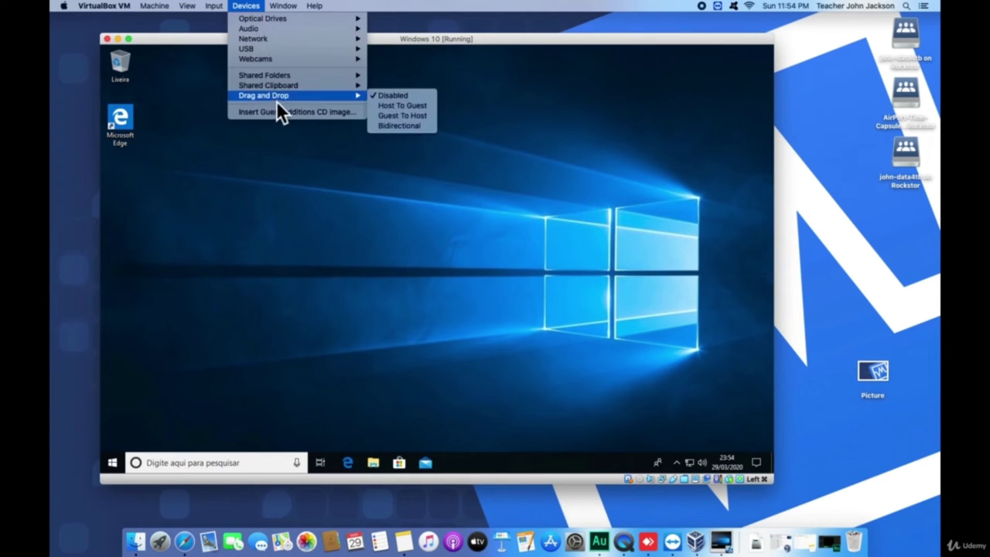
click(414, 127)
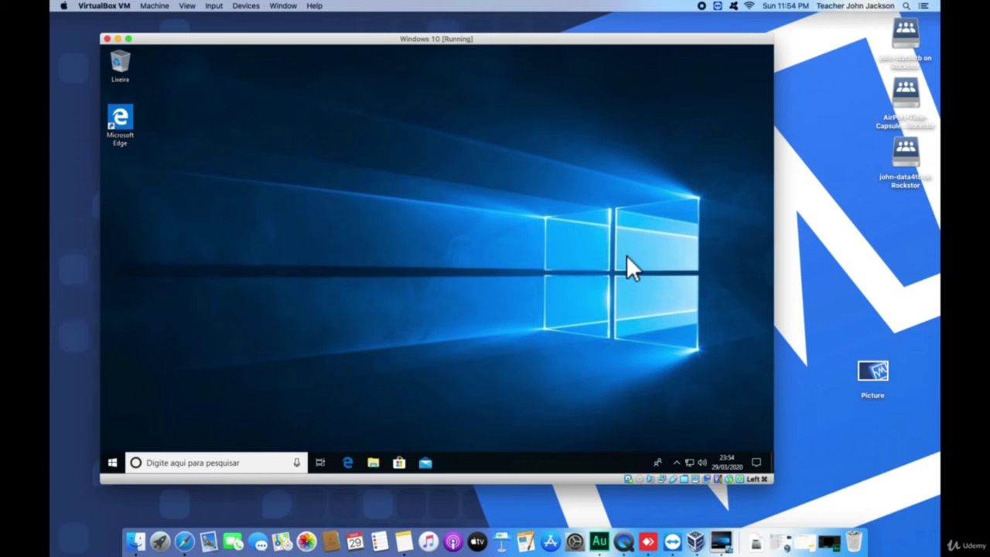
Drag the Picture file from the Mac desktop onto the Windows 10 guest desktop
drag(690, 37, 702, 39)
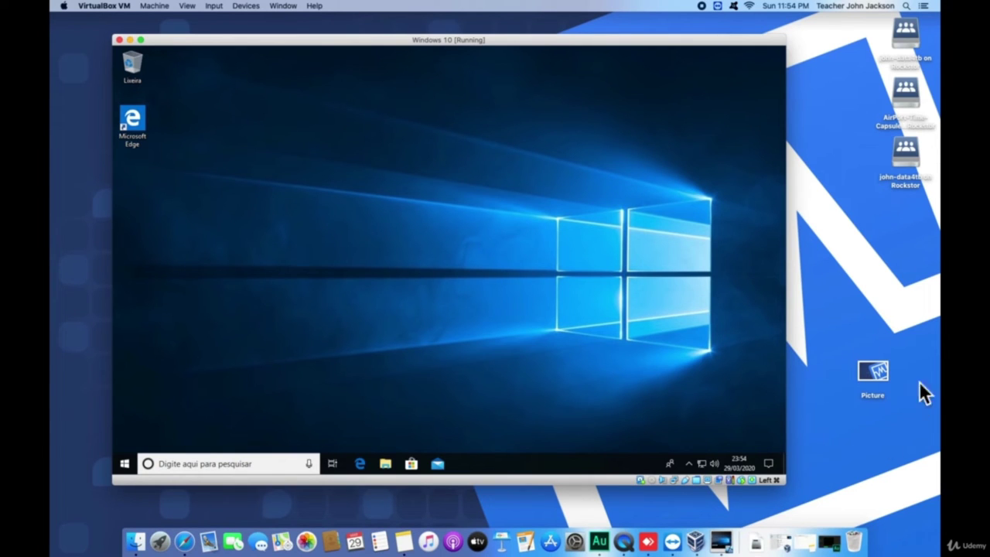
drag(870, 371, 420, 231)
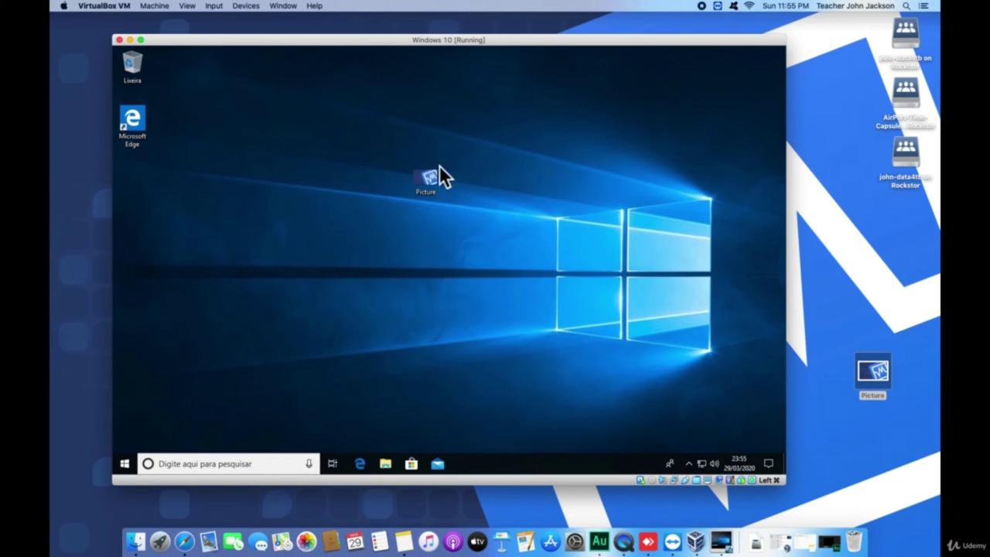
drag(542, 39, 484, 20)
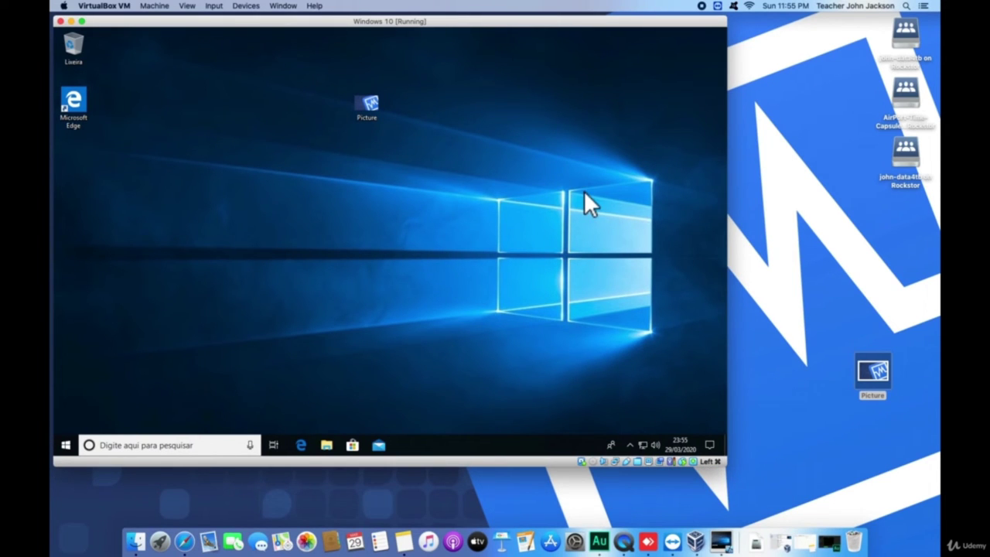
key(super+Tab)
Copy the line "This is only text." from the Mac note
drag(379, 108, 603, 189)
click(742, 246)
drag(742, 246, 678, 244)
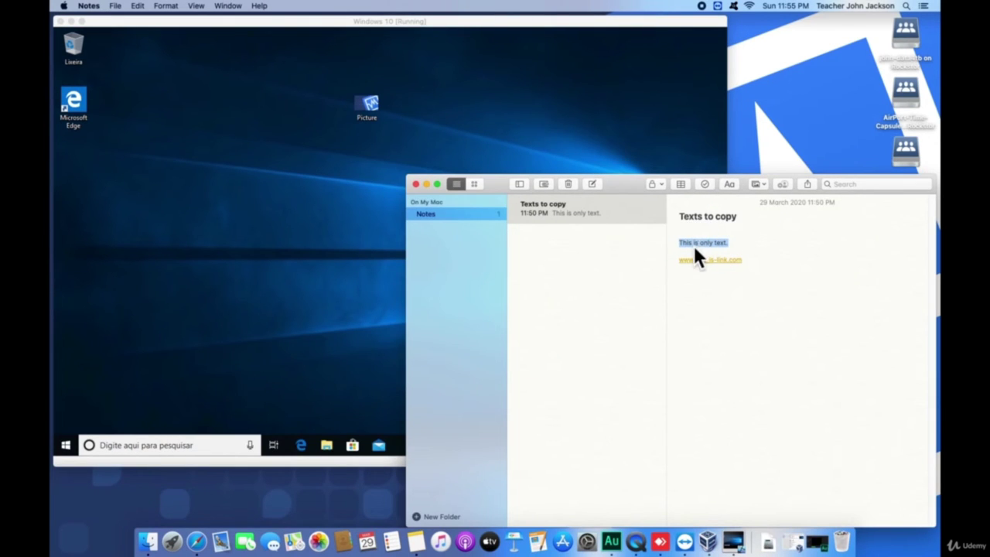
right_click(694, 249)
click(718, 296)
Open Notepad (Bloco de Notas) in the guest via search and paste the copied line
click(307, 325)
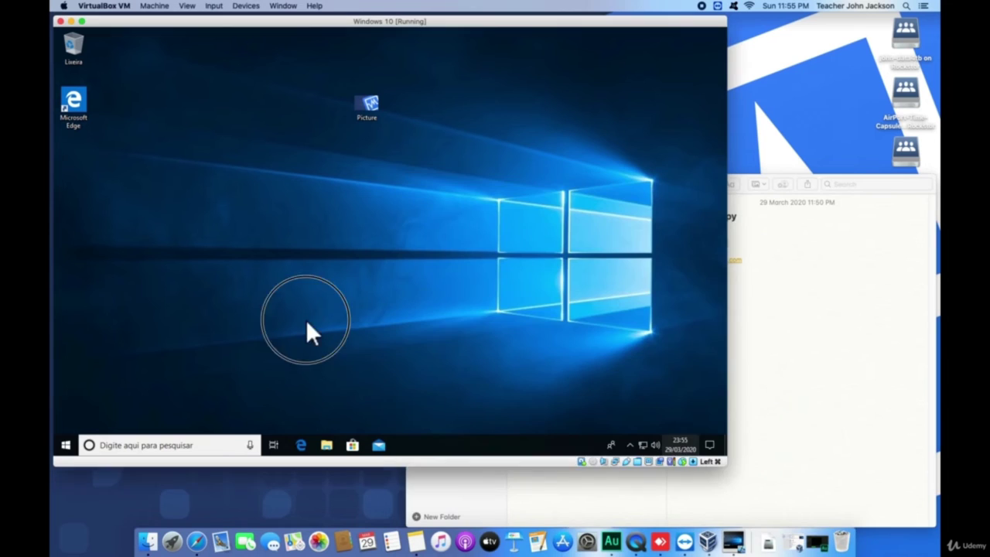
click(190, 447)
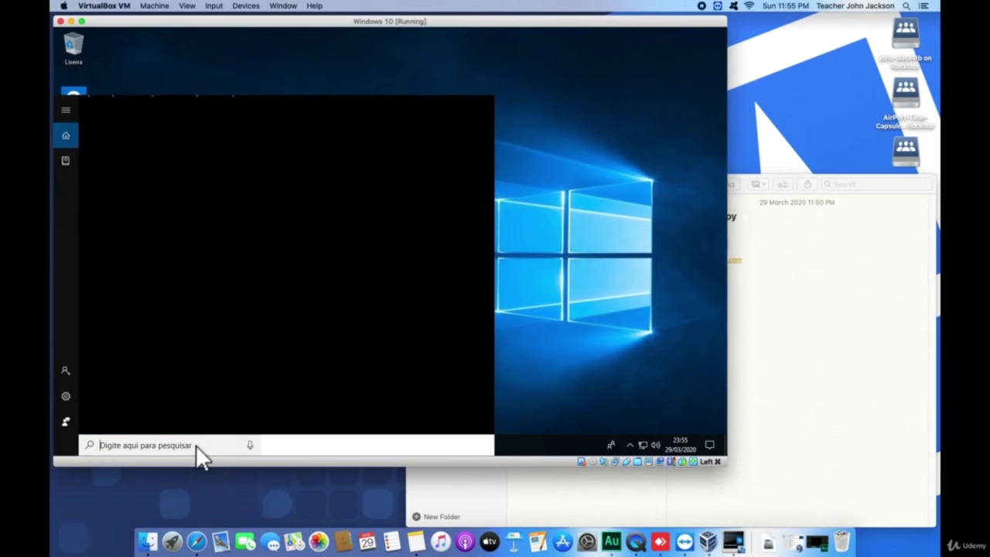
text(no)
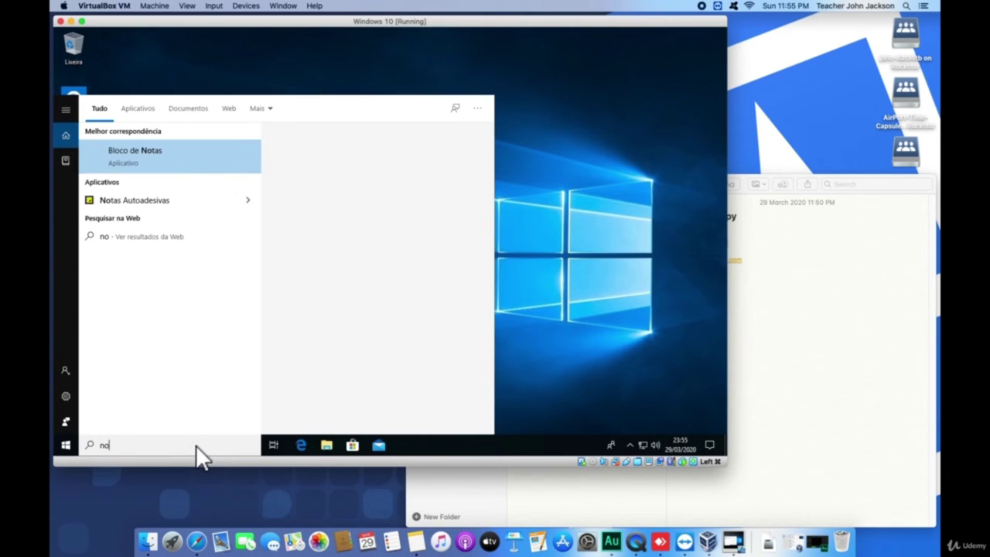
text(te)
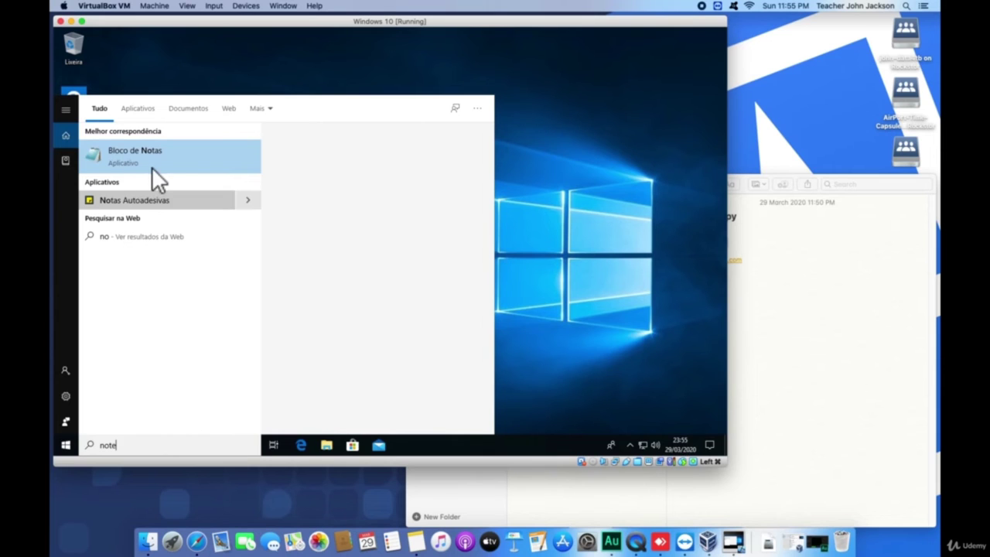
click(152, 167)
click(234, 198)
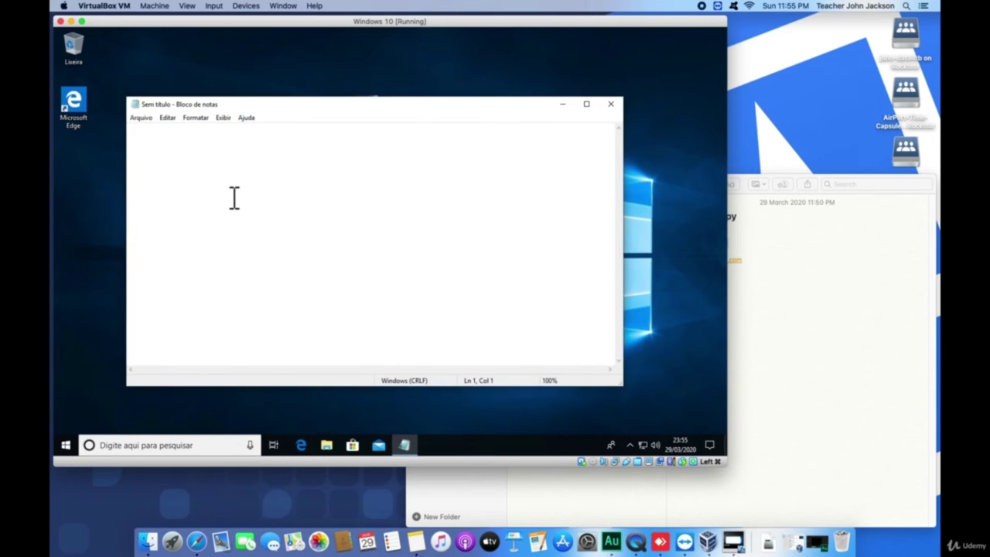
right_click(234, 198)
click(255, 237)
Close Notepad in the guest without saving (Não Salvar)
drag(352, 126, 376, 172)
click(850, 383)
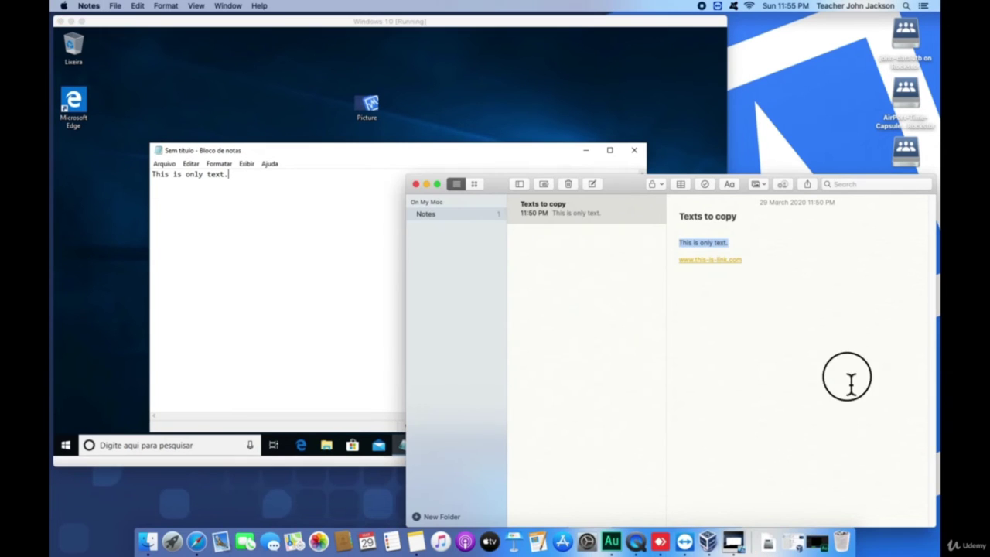
click(635, 150)
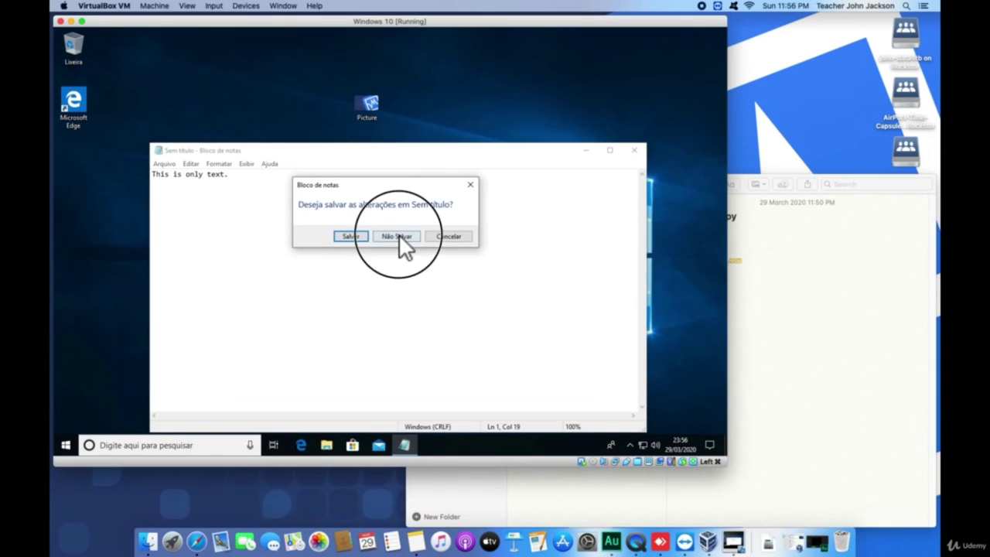
click(397, 236)
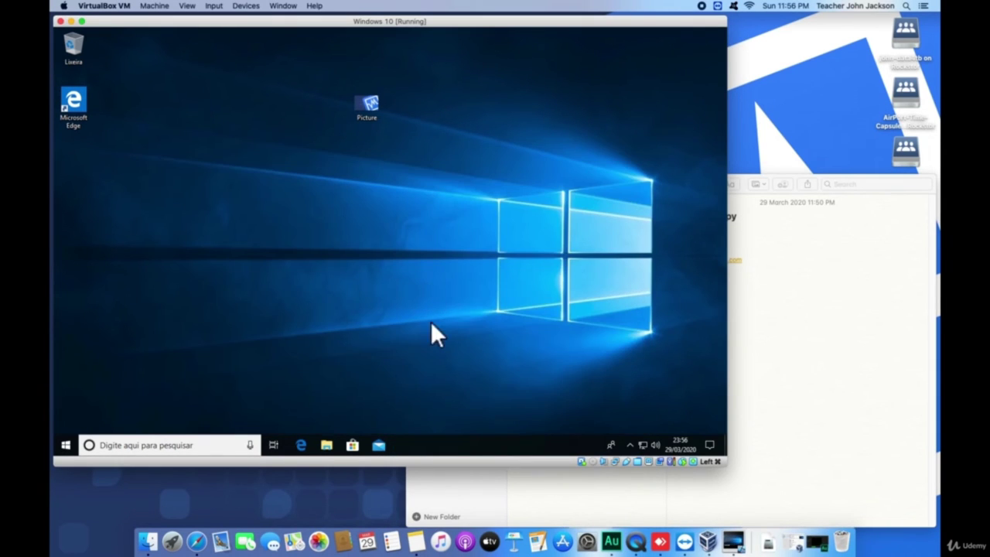
click(300, 445)
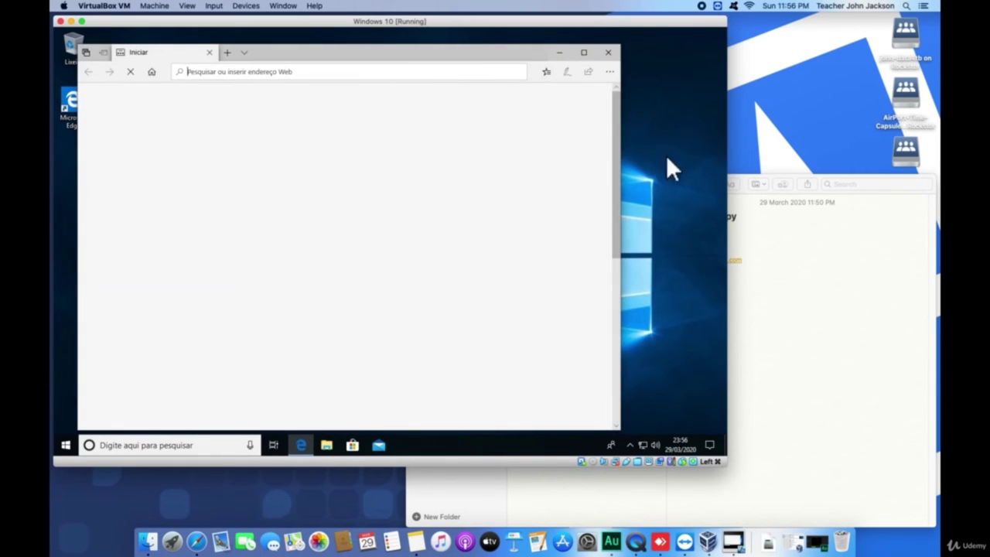
click(776, 281)
drag(742, 261, 682, 266)
right_click(687, 267)
click(719, 328)
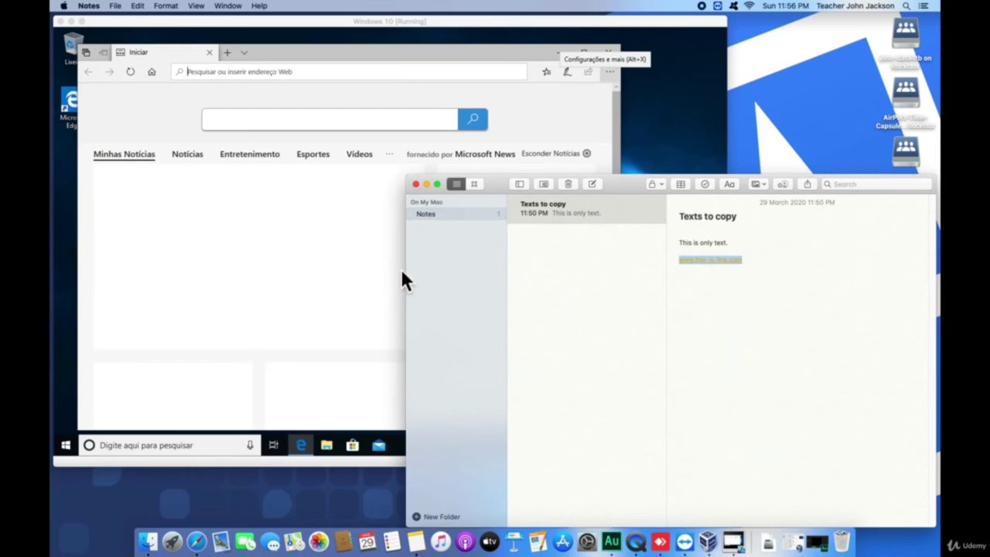
click(386, 248)
right_click(348, 123)
click(360, 128)
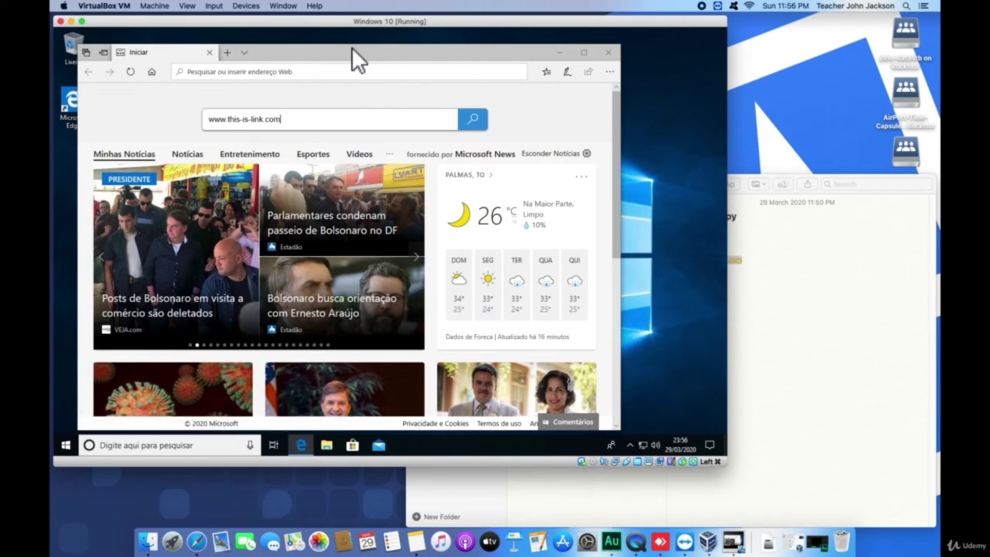
click(609, 52)
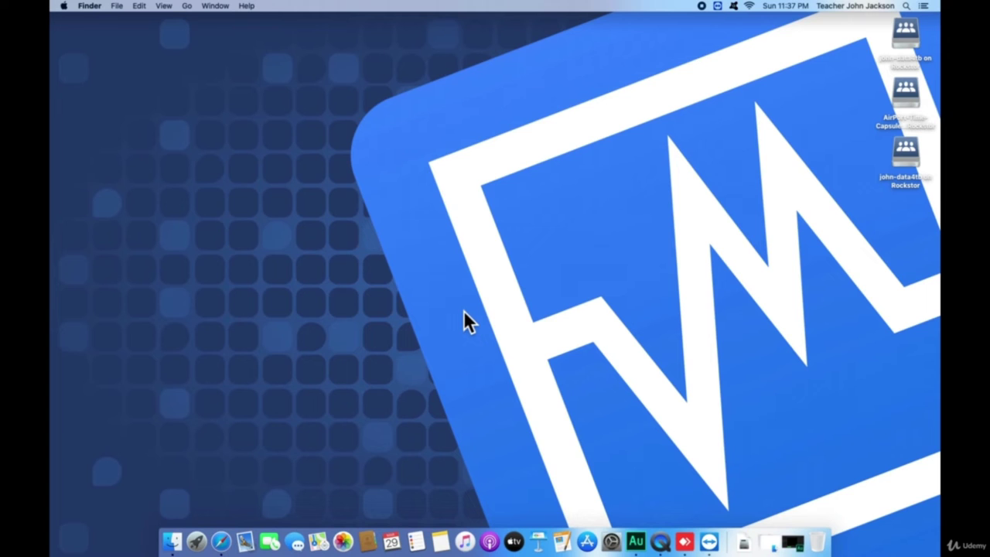
Relaunch VirtualBox from Launchpad and start the Windows 10 VM
click(197, 541)
click(181, 336)
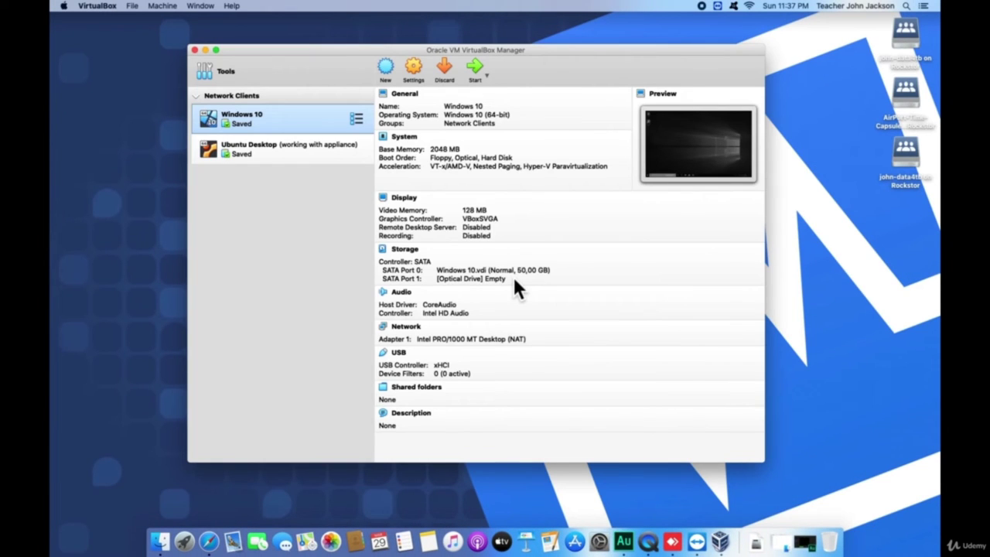
click(285, 112)
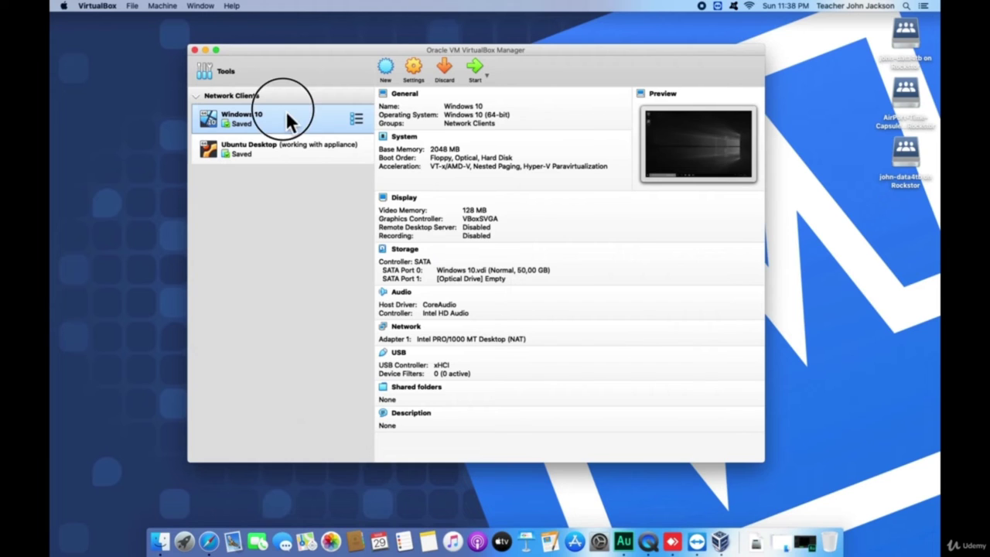
click(480, 72)
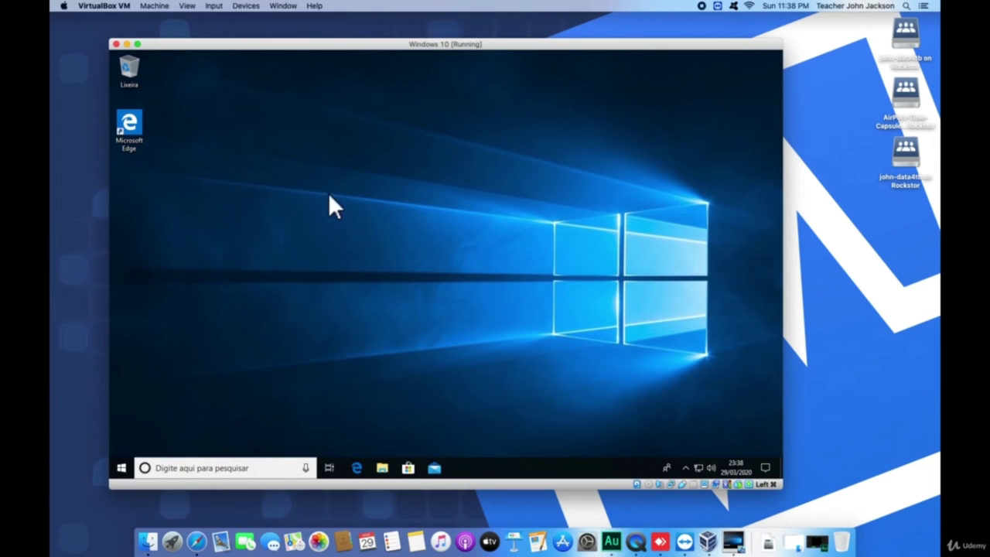
Open the Windows 10 VM's Shared Folders settings and add a share, browsing for another host folder
click(161, 6)
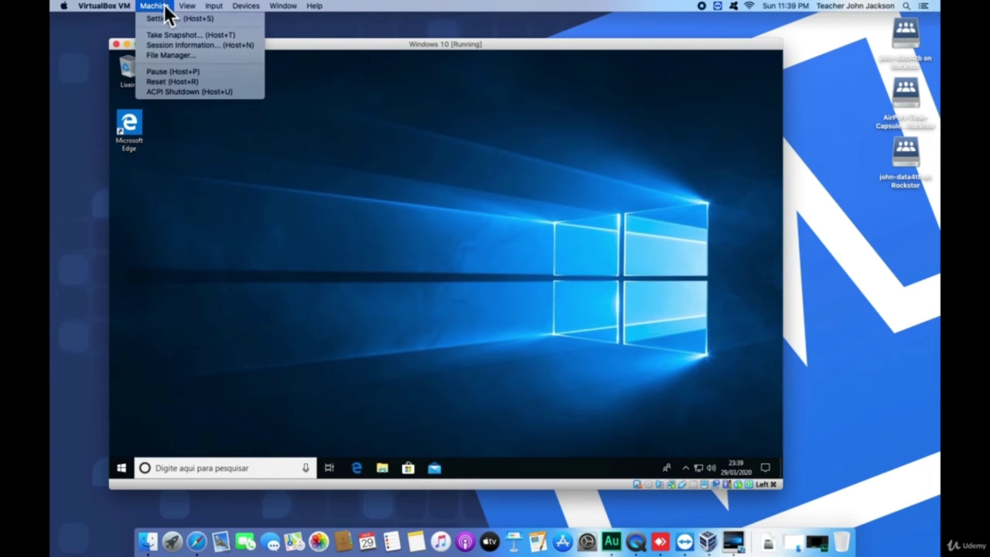
click(183, 22)
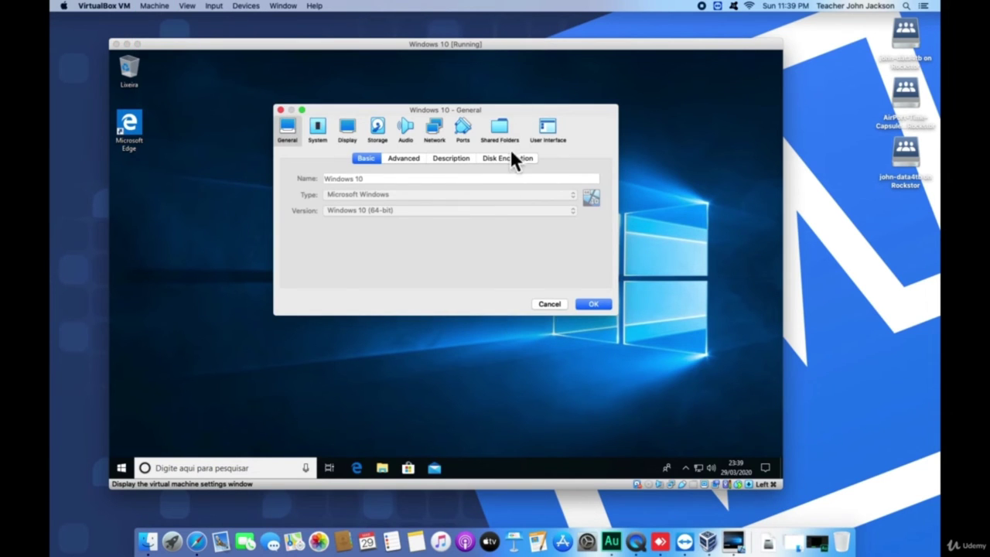
click(499, 130)
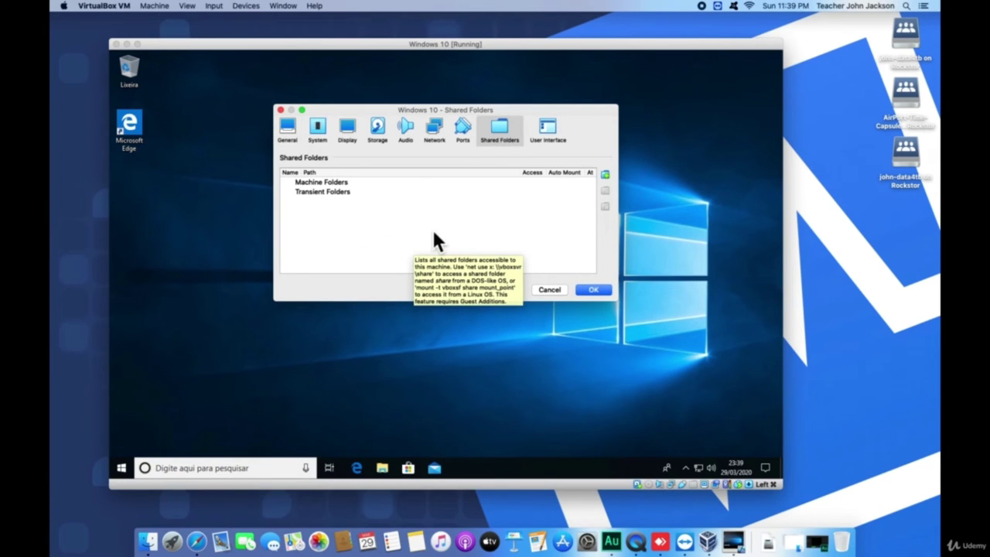
click(607, 176)
click(517, 166)
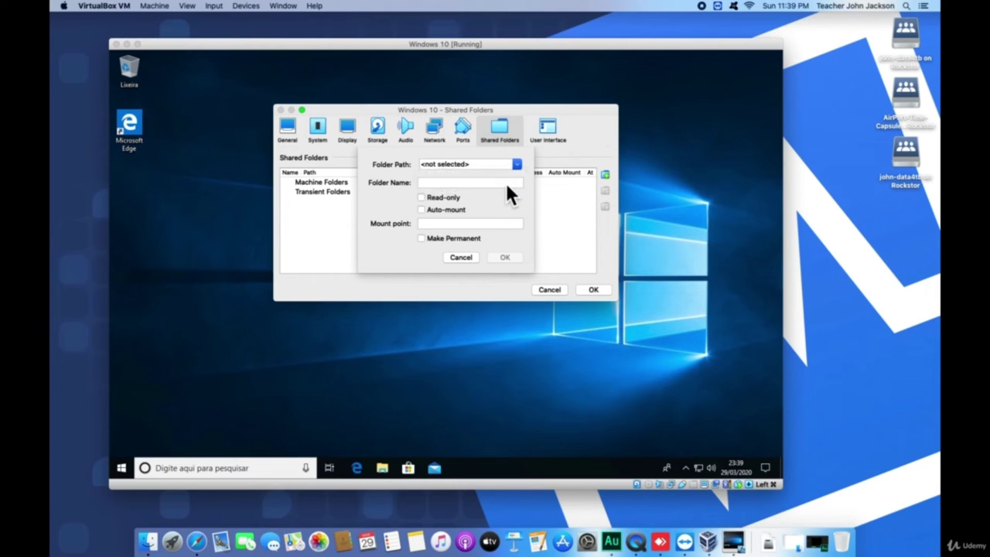
click(506, 183)
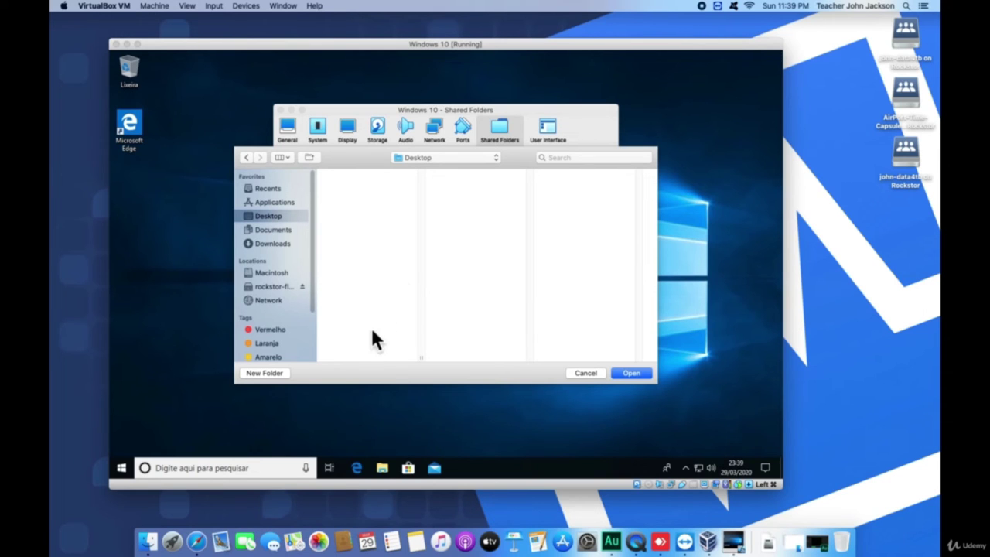
Create a 'test' folder on the Mac Desktop and share it as a permanent folder
click(281, 374)
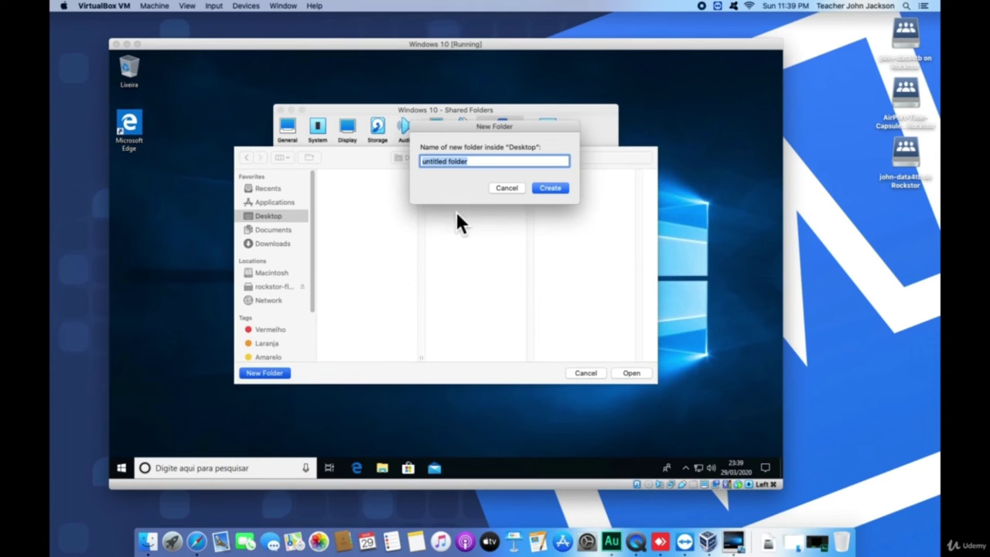
text(test)
click(550, 188)
drag(897, 218, 847, 383)
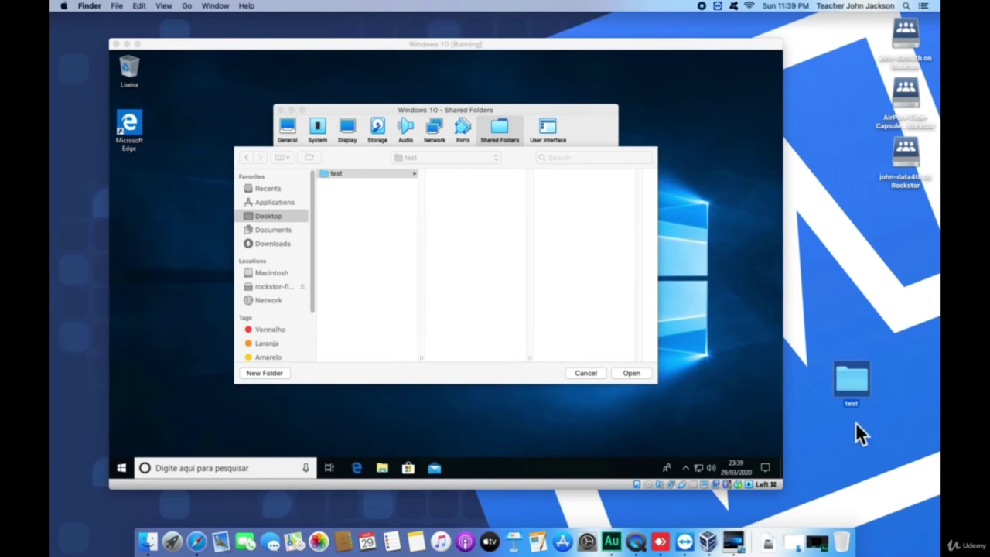
click(642, 376)
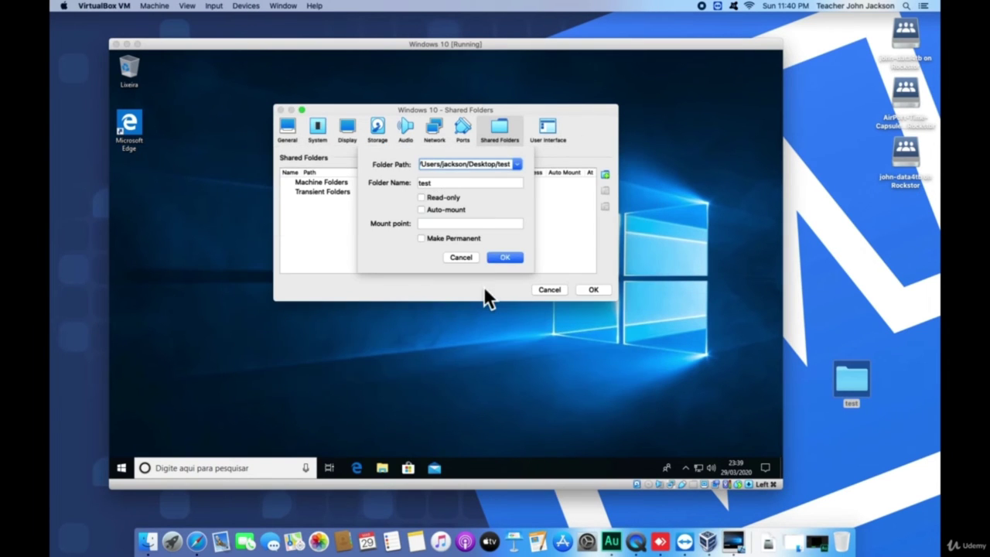
click(427, 240)
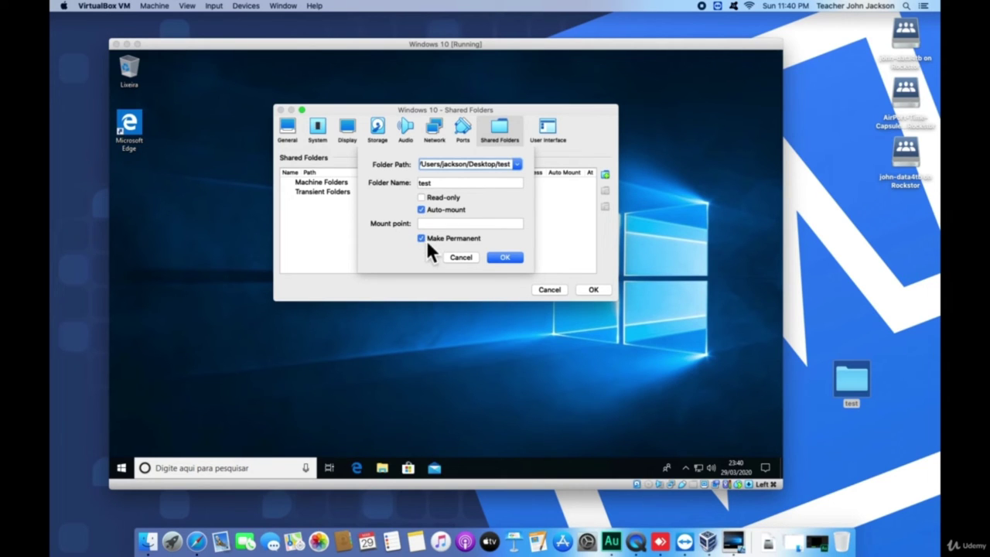
click(514, 260)
click(605, 290)
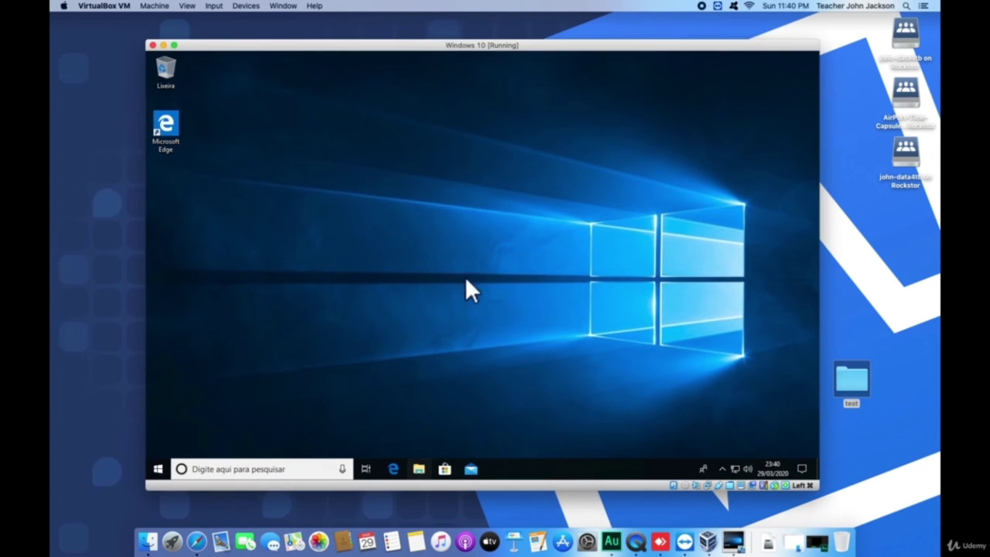
Create an empty text document named 'test-vm' on the guest's Z: shared drive
click(419, 468)
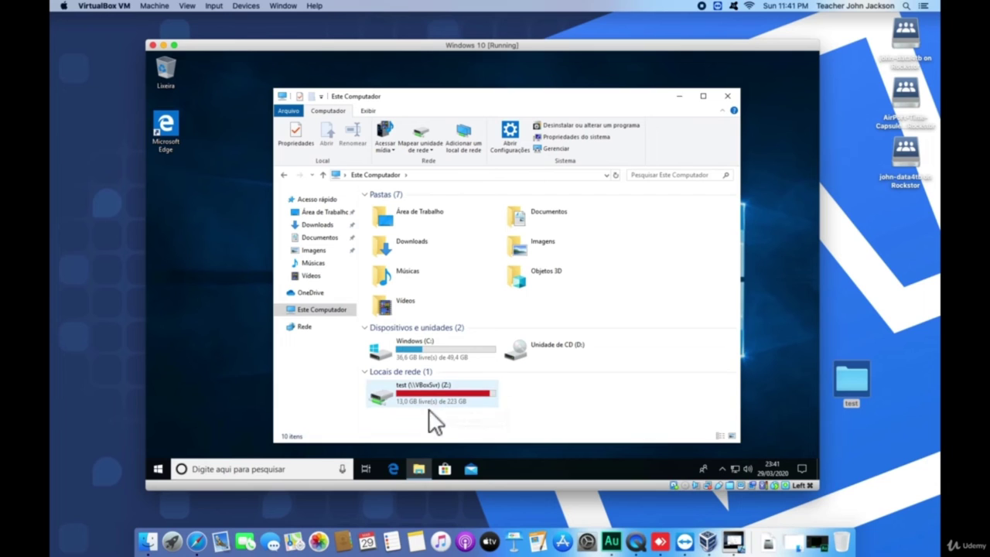
double_click(420, 400)
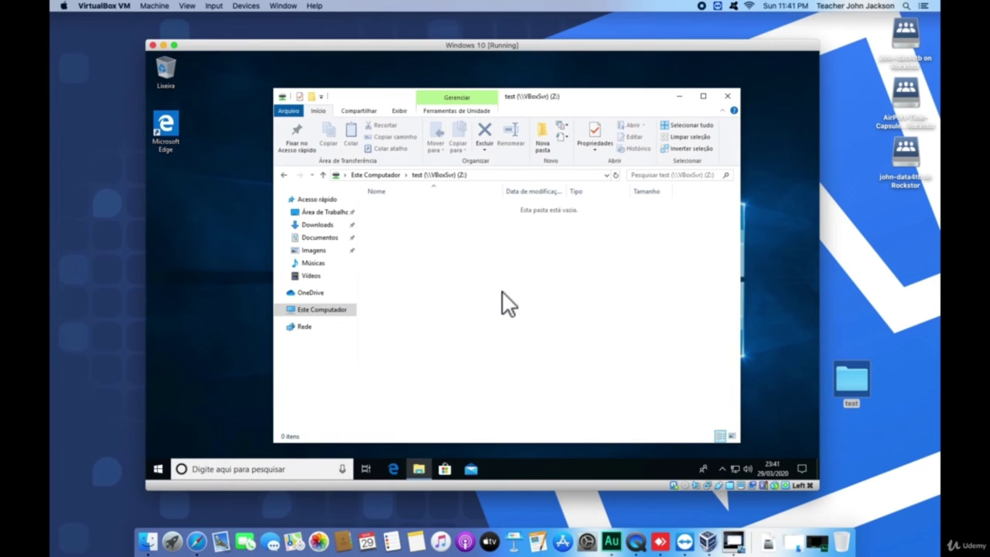
right_click(440, 244)
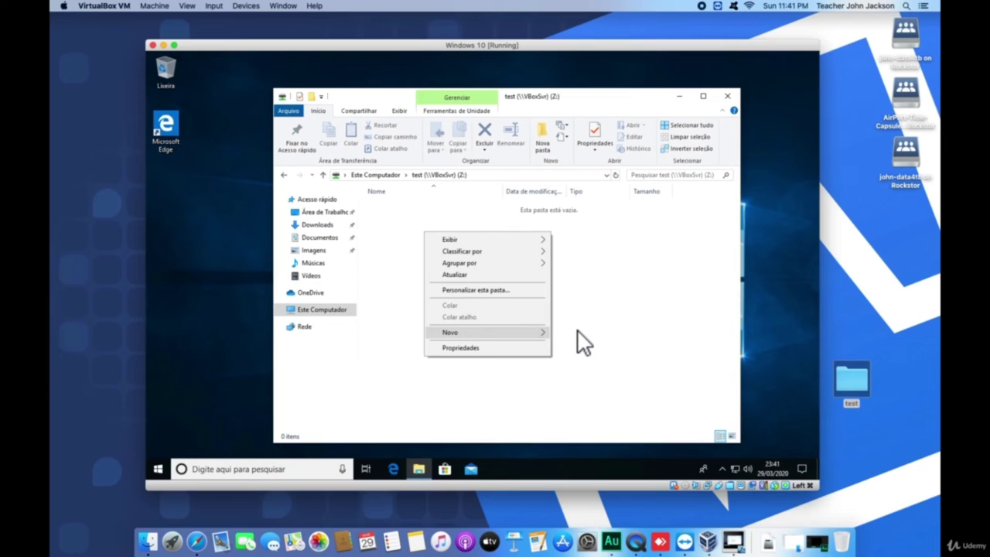
mouse_move(541, 332)
click(619, 397)
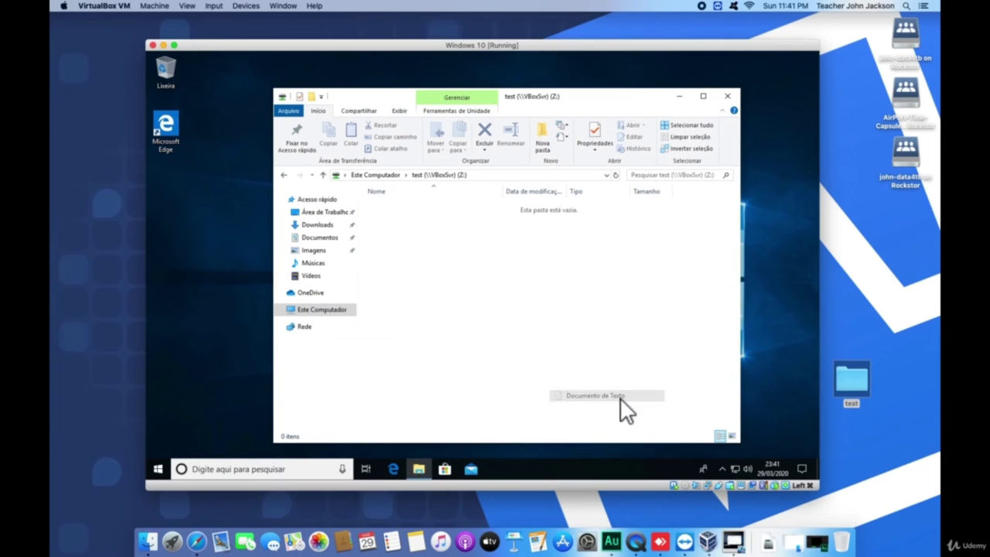
text(test-vm)
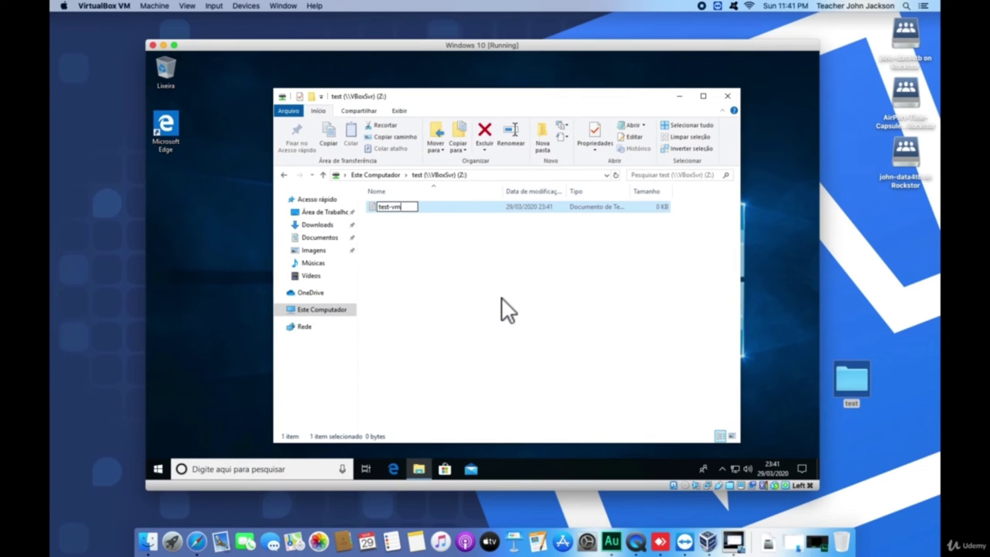
key(Return)
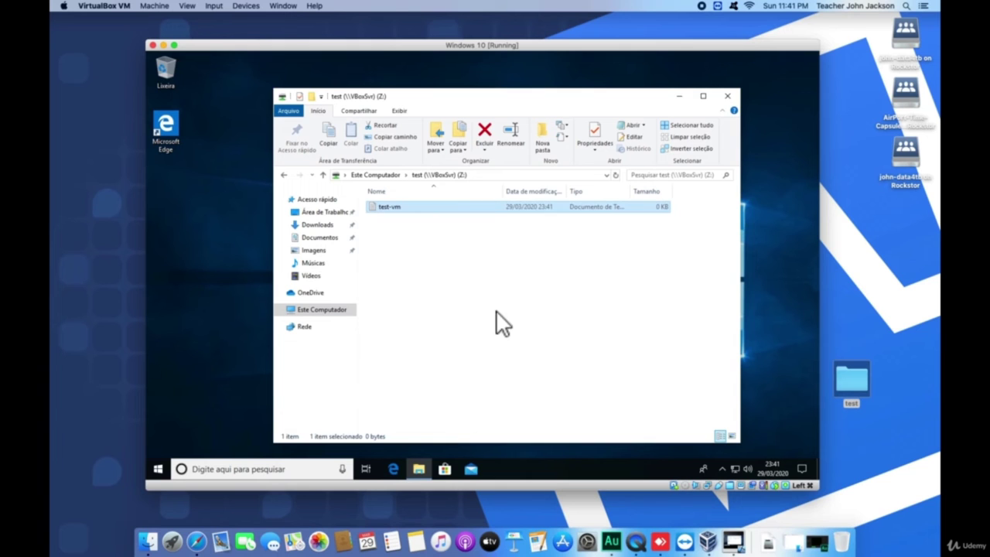
Open the host's test folder from the Mac Desktop beside the VM window
drag(570, 48, 477, 30)
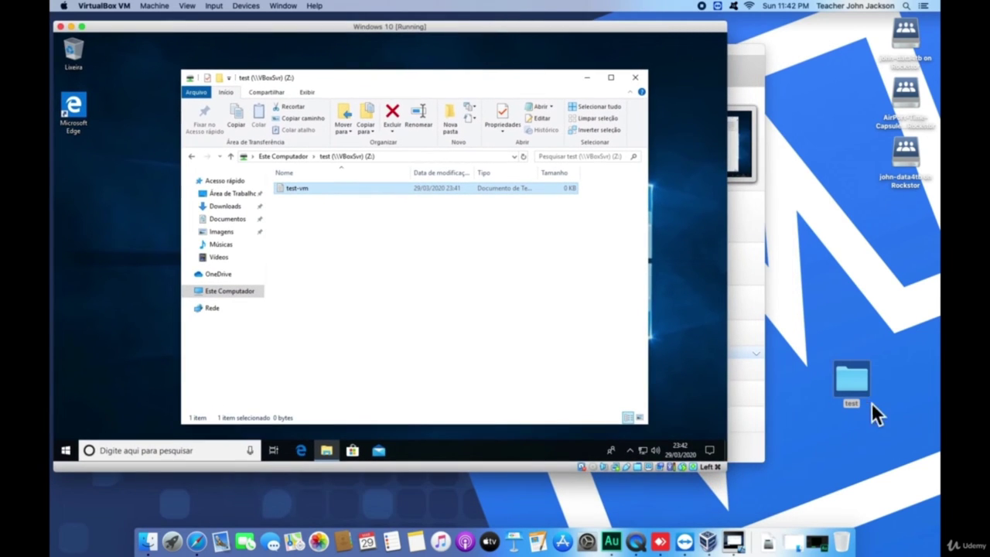
click(851, 443)
click(854, 377)
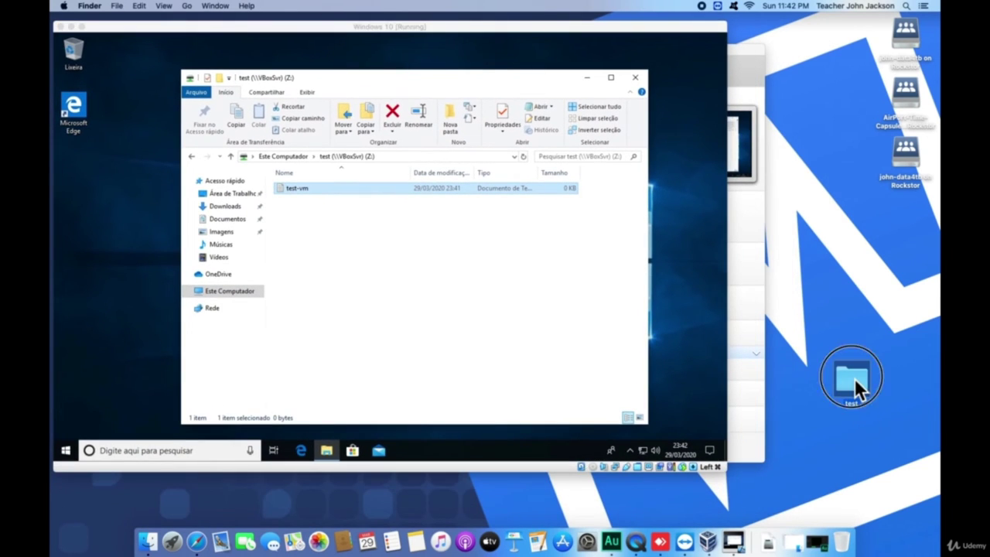
double_click(853, 378)
drag(466, 137, 805, 301)
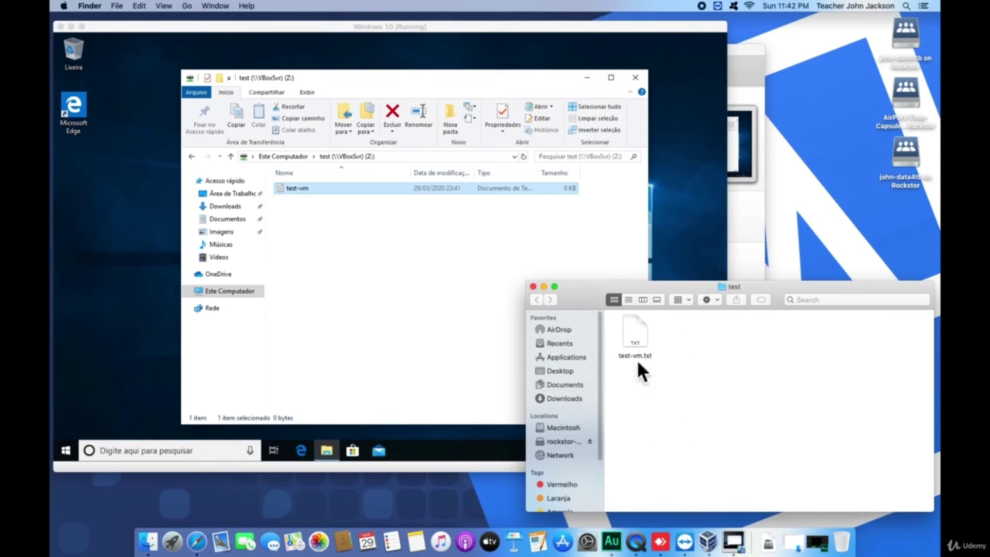
Copy the jEZTgC image from Documents and paste it into the Desktop test folder
click(698, 404)
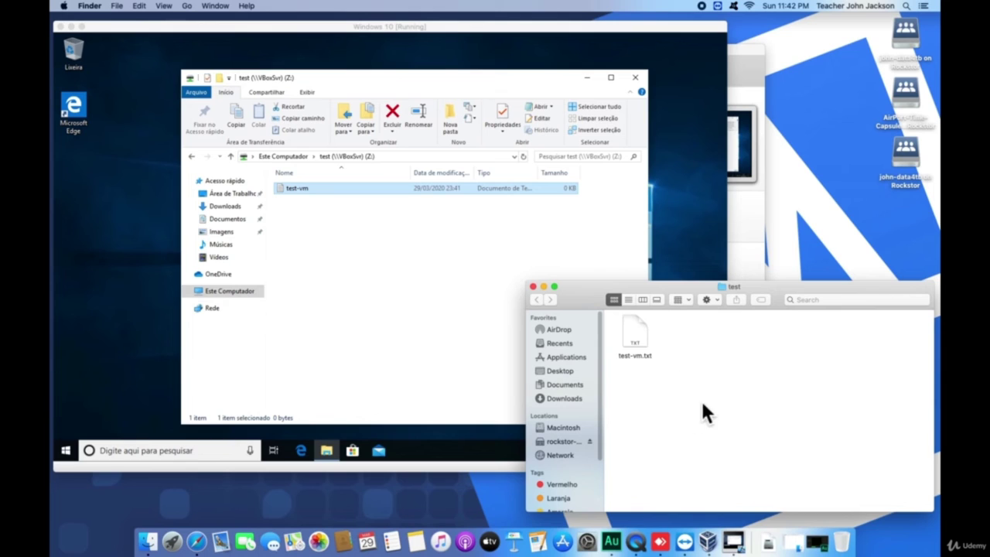
key(super+shift+o)
right_click(636, 330)
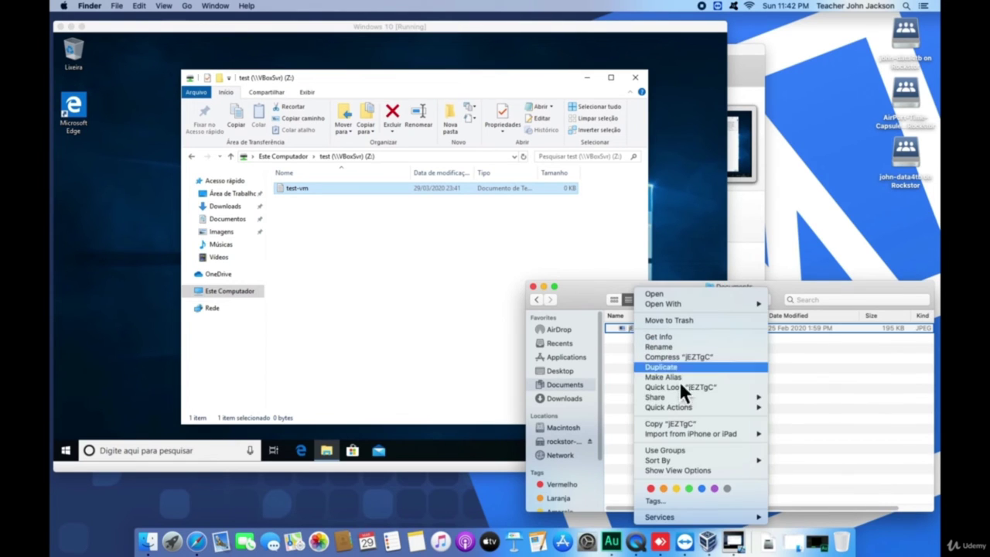
click(700, 425)
click(571, 373)
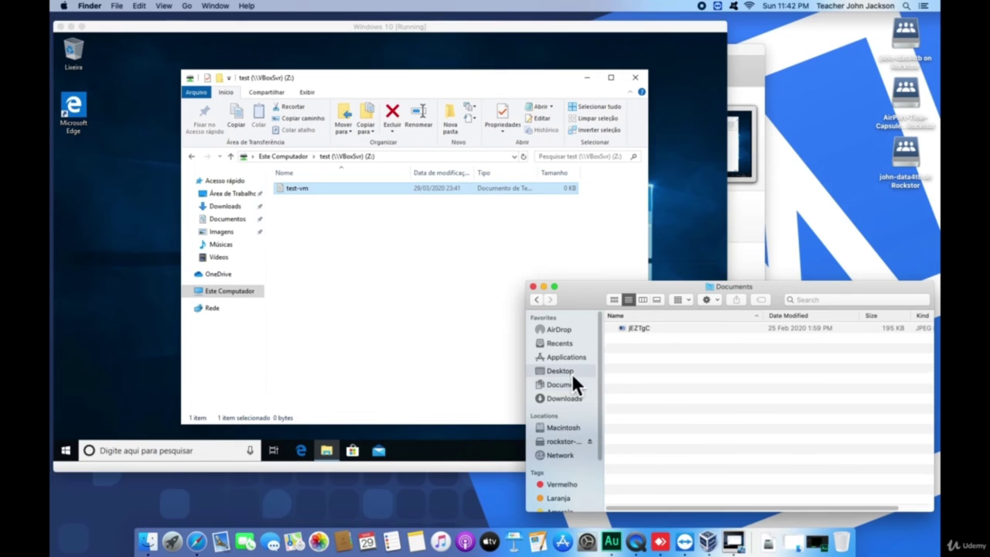
double_click(653, 341)
right_click(721, 370)
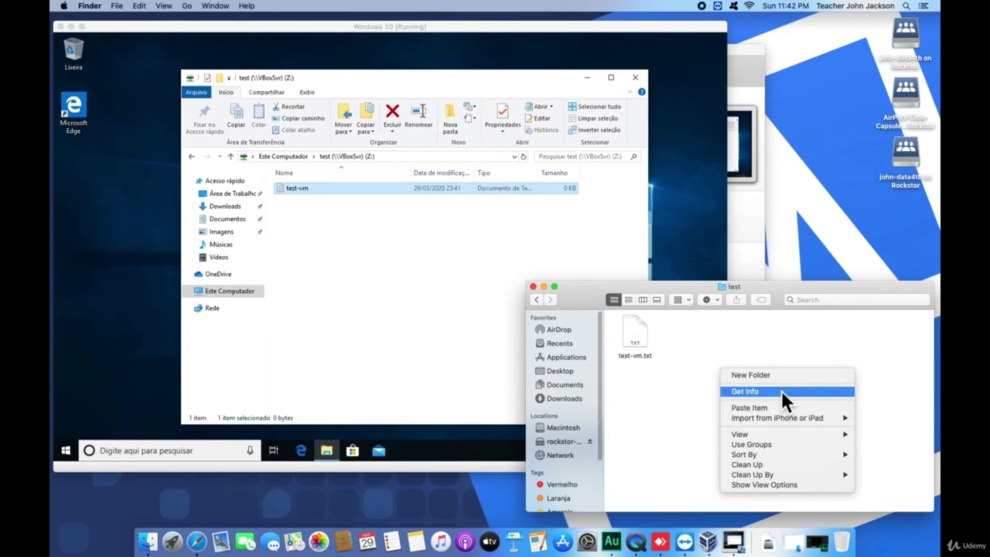
click(780, 406)
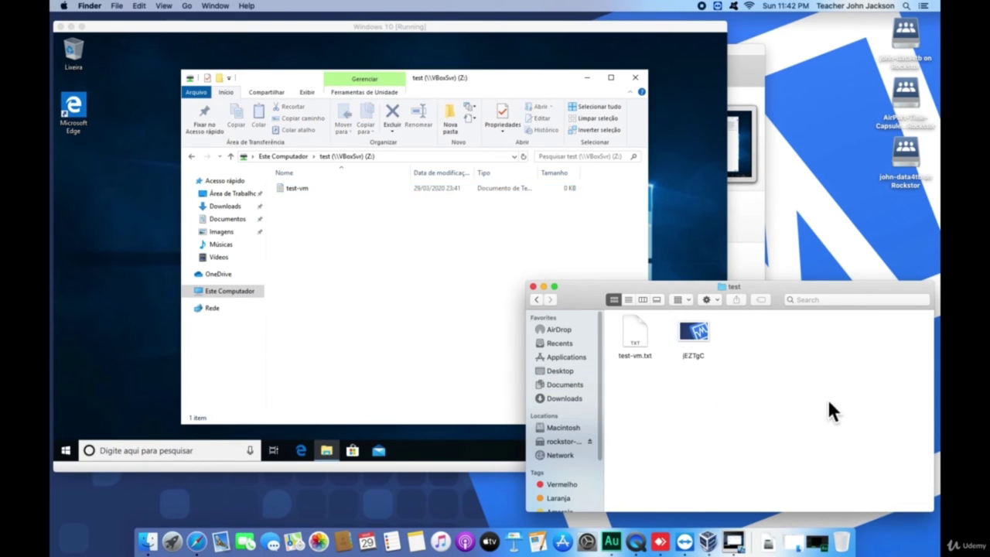
Move test-vm.txt from the host test folder to the Trash and verify it is gone in the guest
click(426, 306)
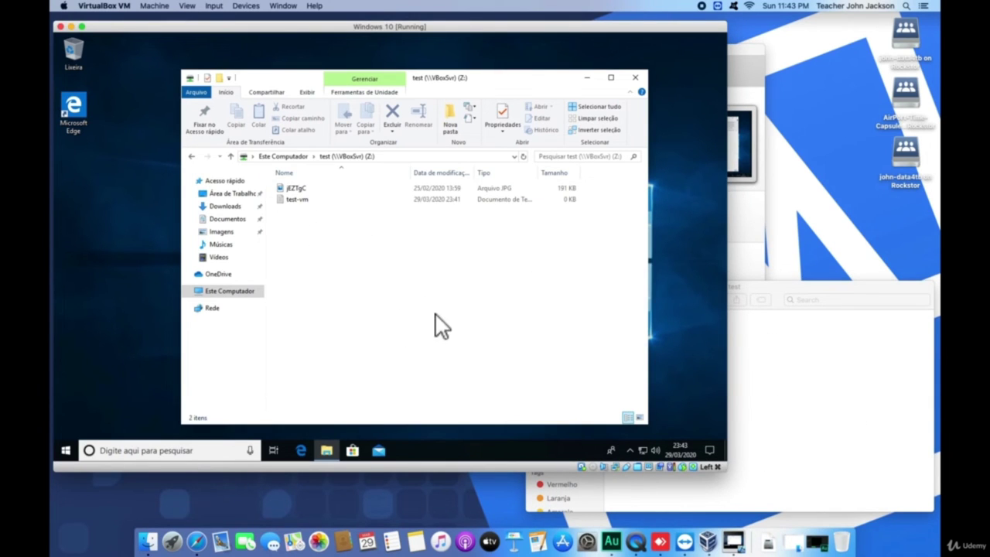
click(753, 287)
drag(753, 287, 758, 300)
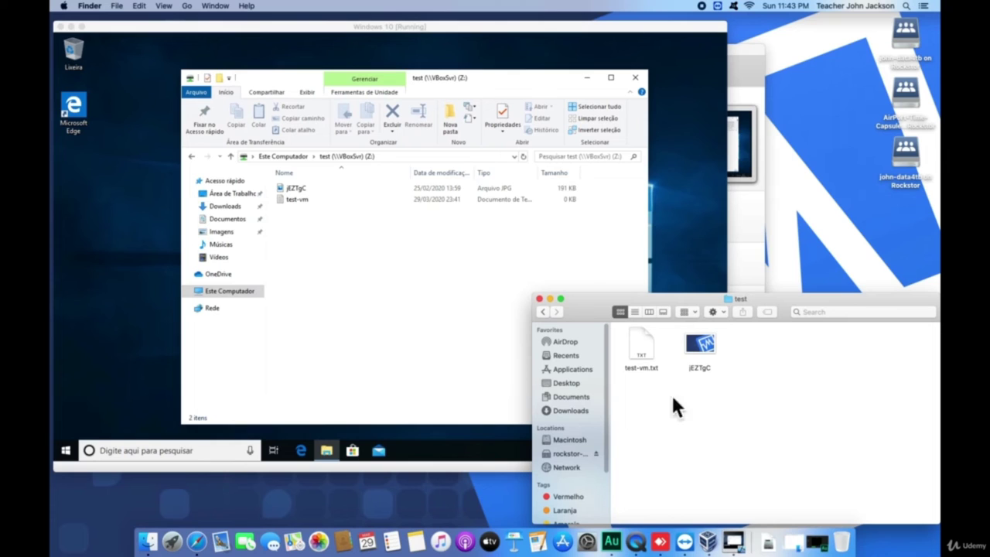
click(637, 348)
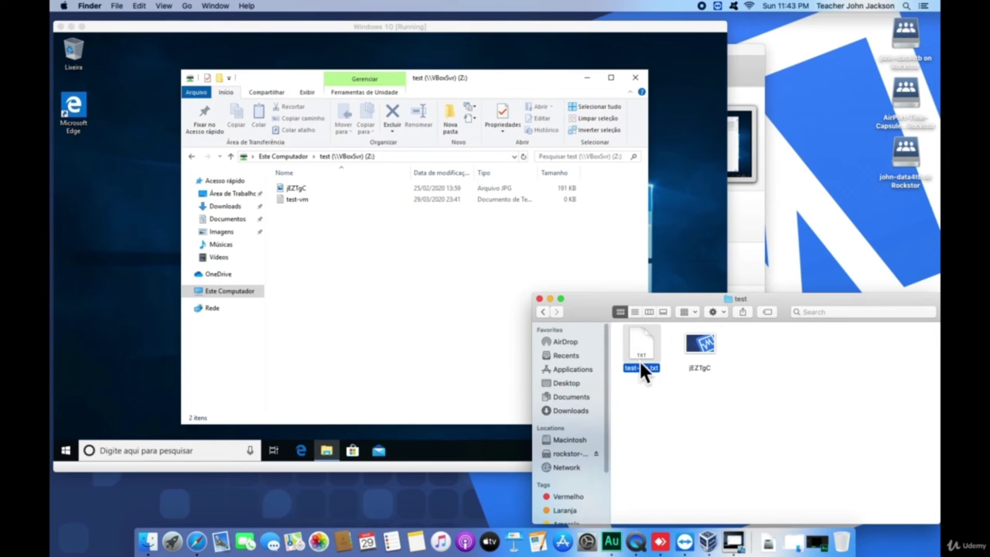
right_click(645, 347)
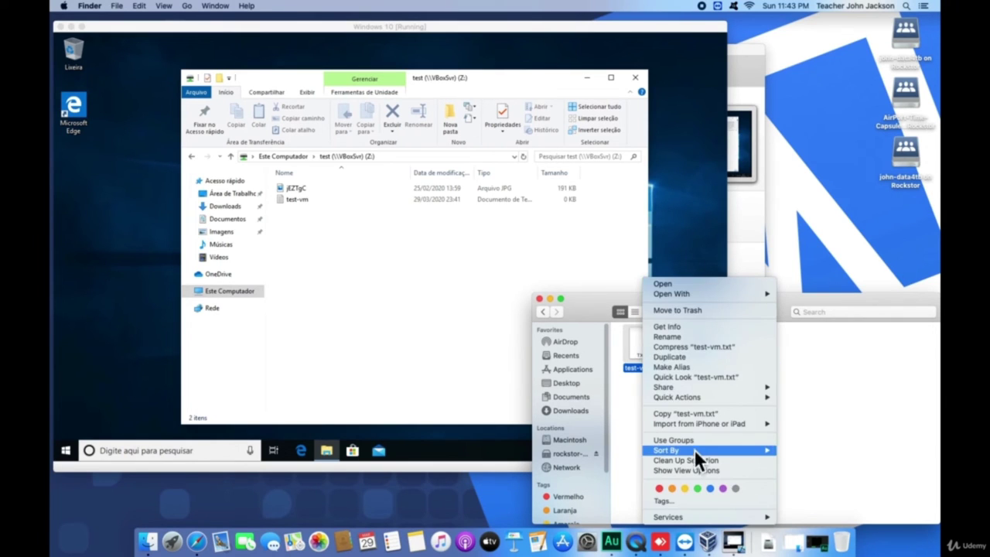
click(707, 312)
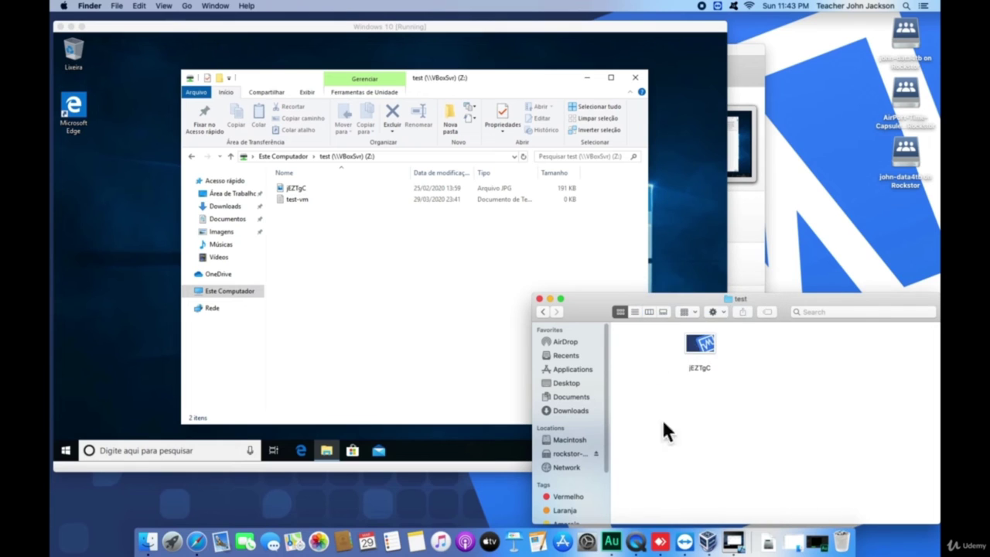
click(389, 280)
click(296, 190)
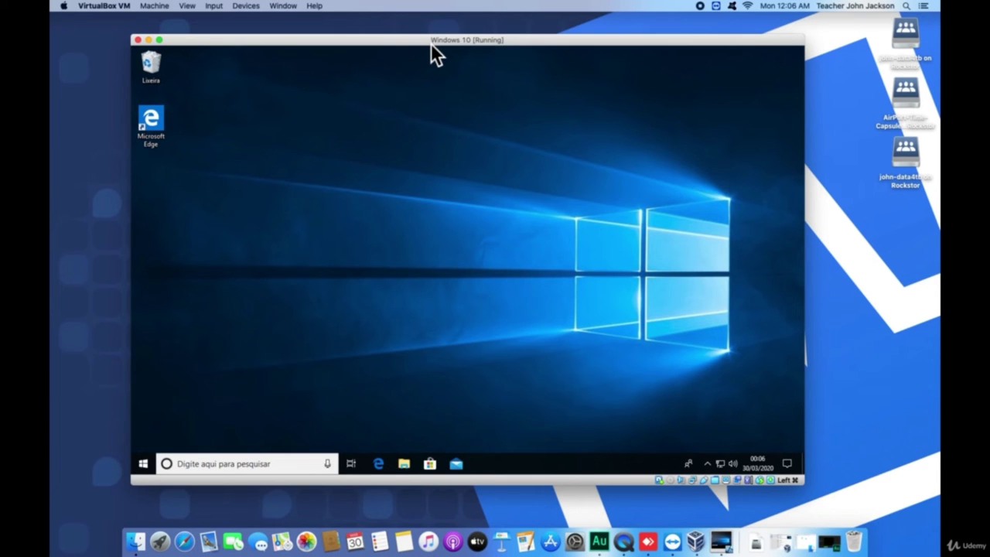
Attach the Generic USB2.0 PC CAMERA [0100] to the guest from the VM's USB device list
drag(431, 42, 427, 41)
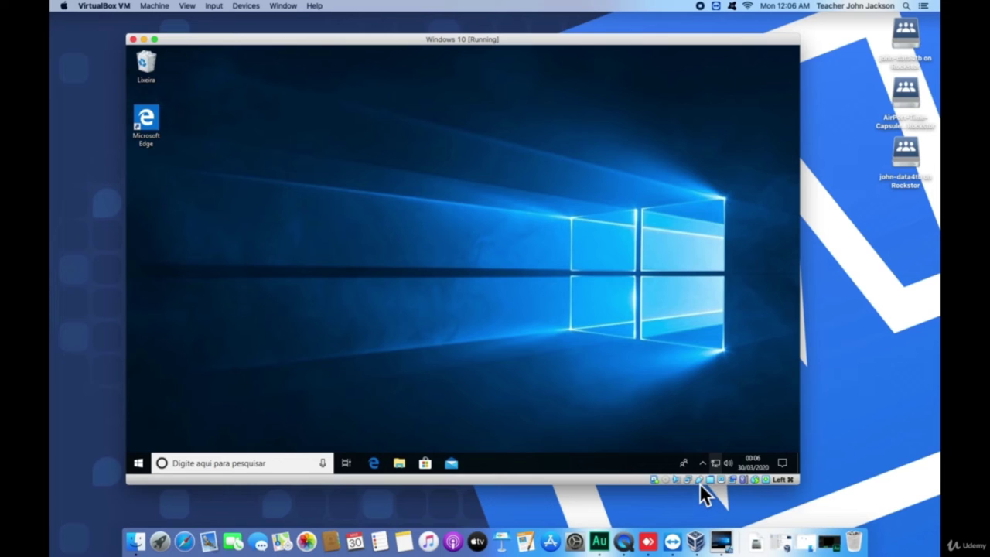
click(700, 482)
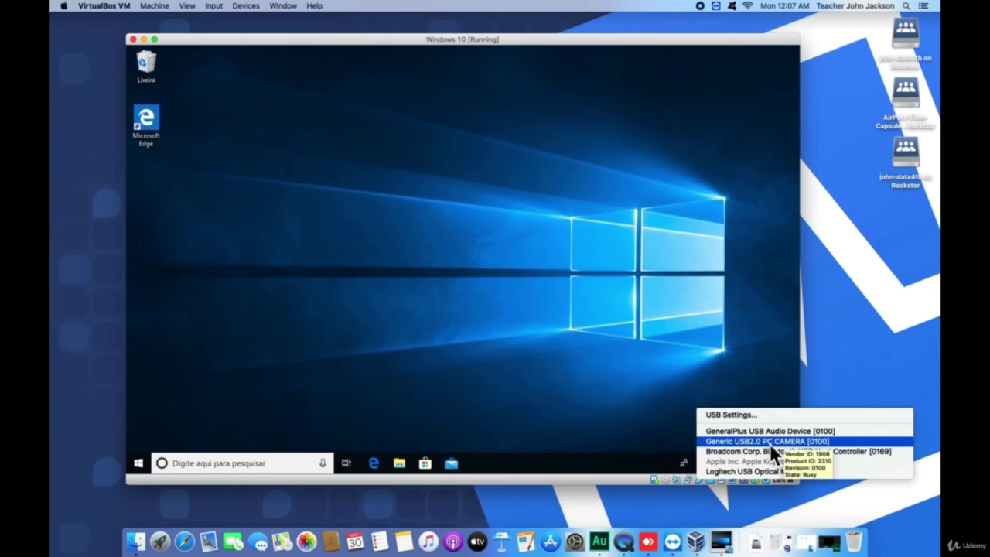
click(750, 444)
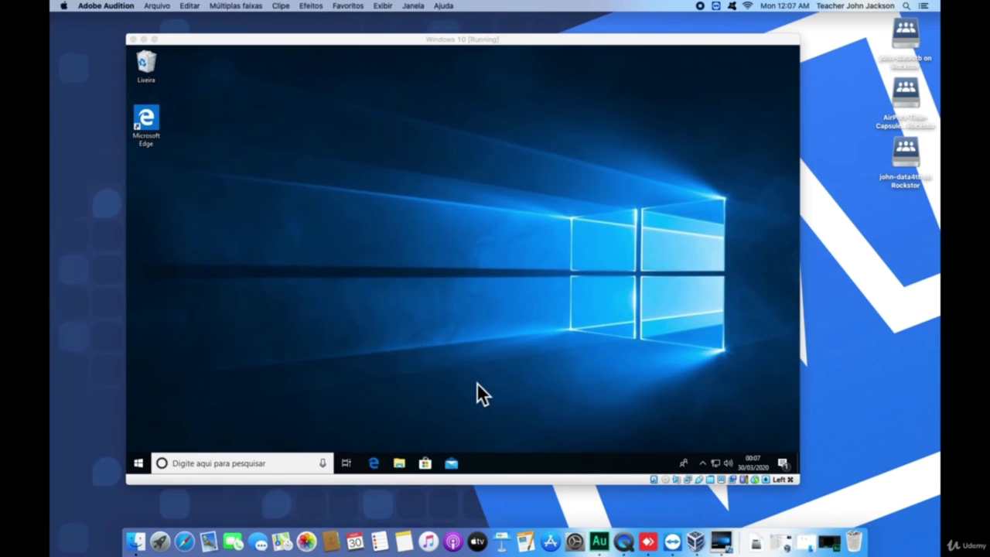
Open the guest's Gerenciador de Dispositivos and select USB2.0 PC CAMERA under Câmeras
right_click(139, 463)
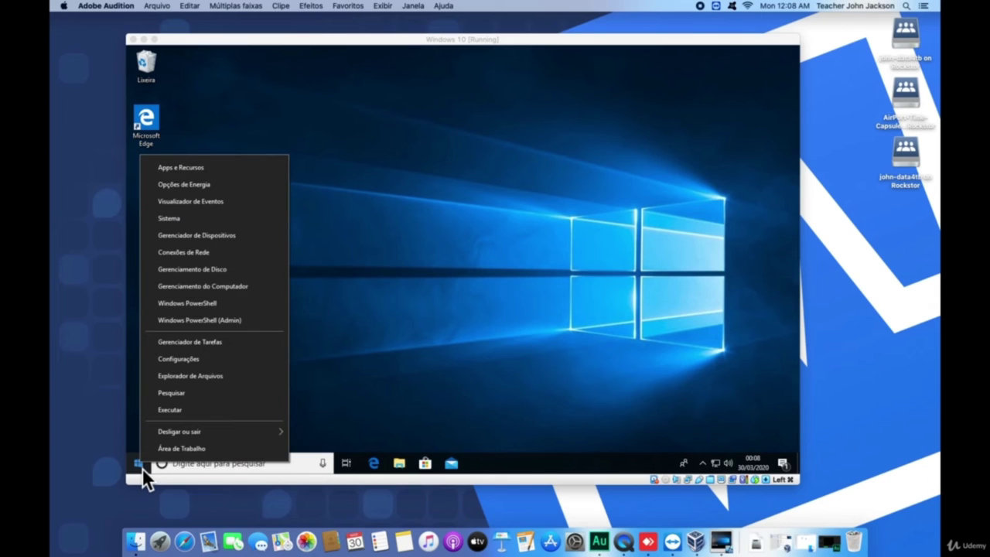
click(236, 238)
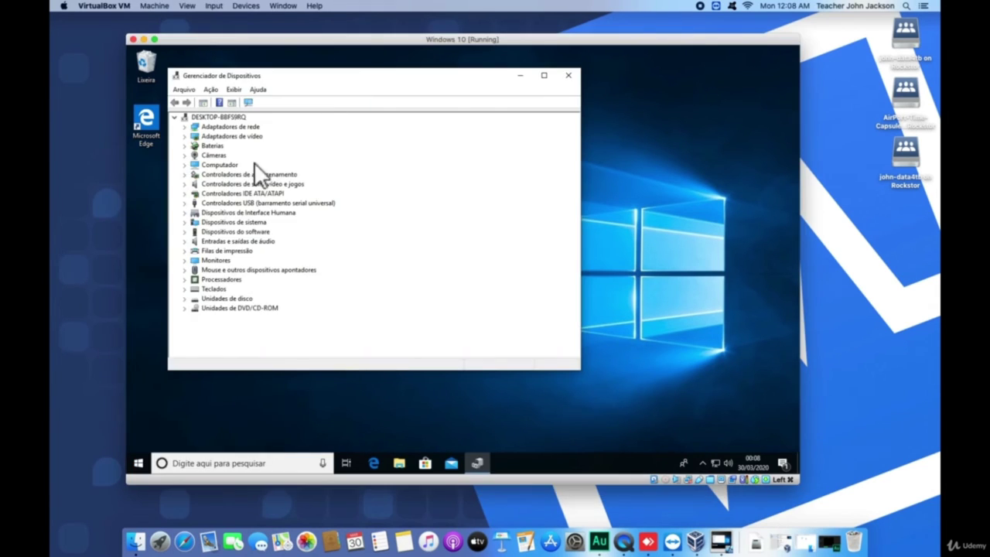
click(186, 157)
click(238, 165)
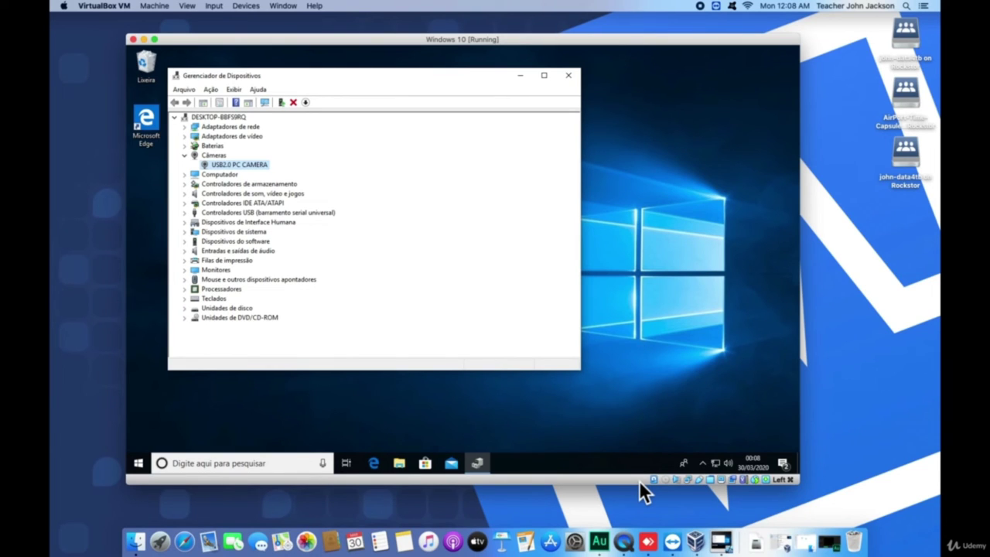
Review the VM's USB settings, glance at serial ports, and close without changes
click(701, 480)
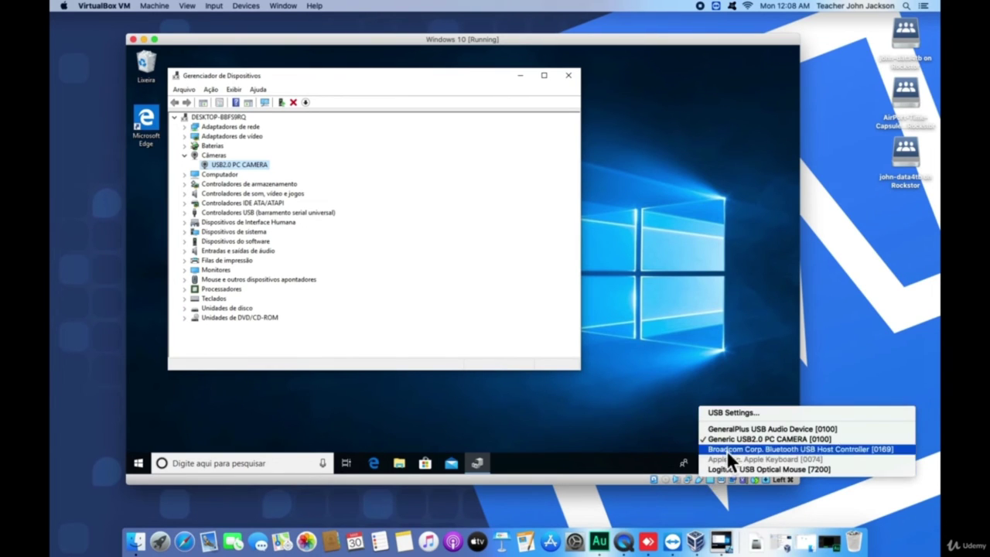
click(743, 415)
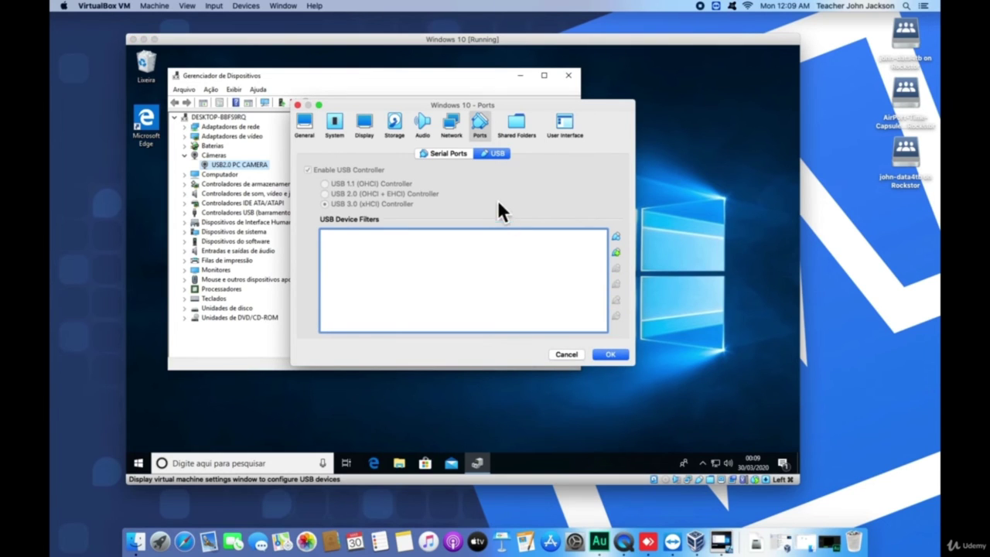
click(456, 167)
click(497, 153)
click(297, 104)
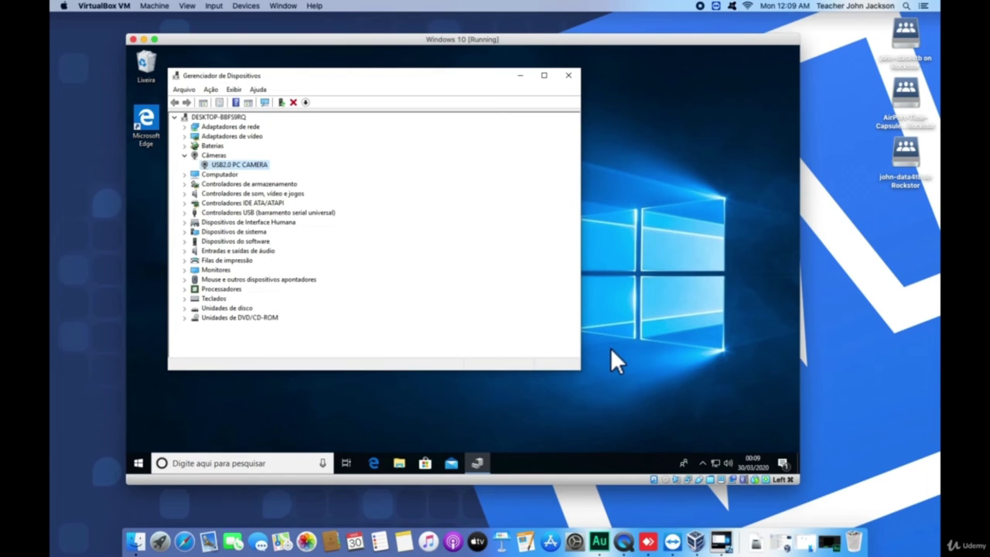
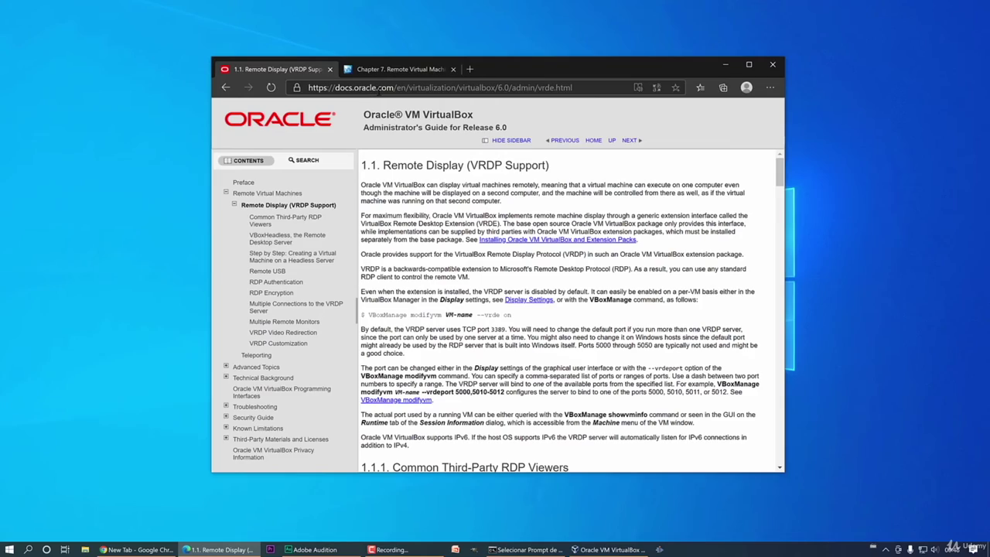
Scroll through the VRDP documentation and highlight the Remote Display heading
scroll(505, 231, down, 6)
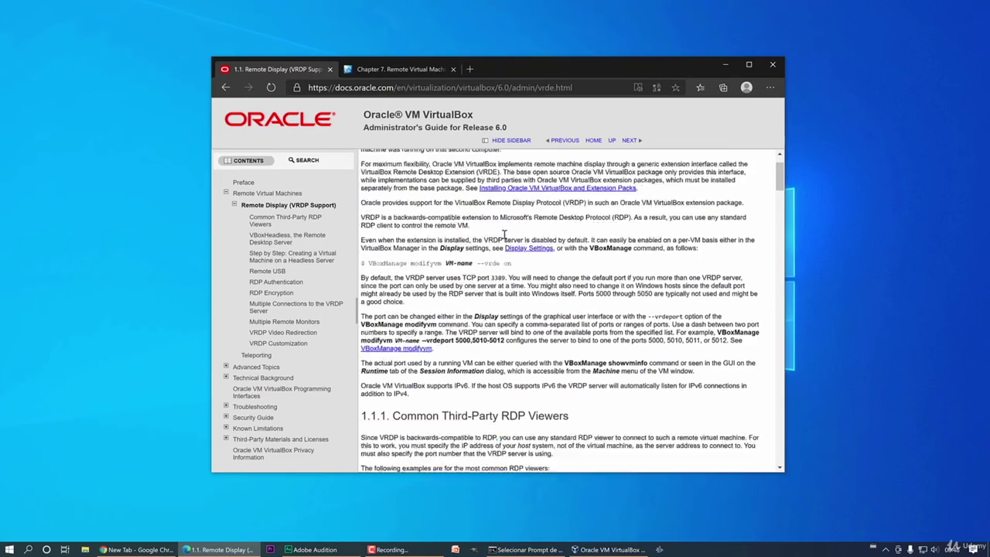
scroll(770, 223, down, 10)
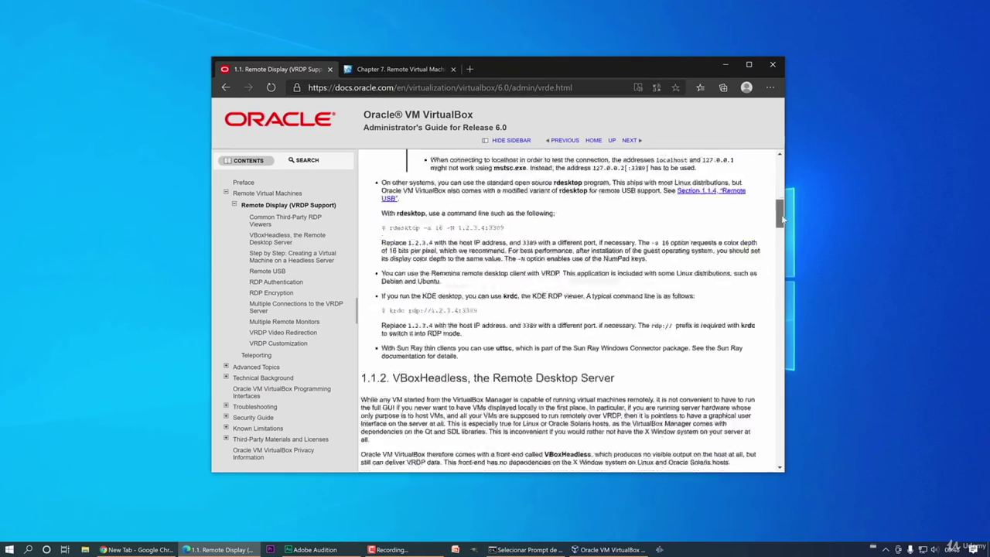
scroll(772, 265, up, 5)
scroll(773, 232, up, 10)
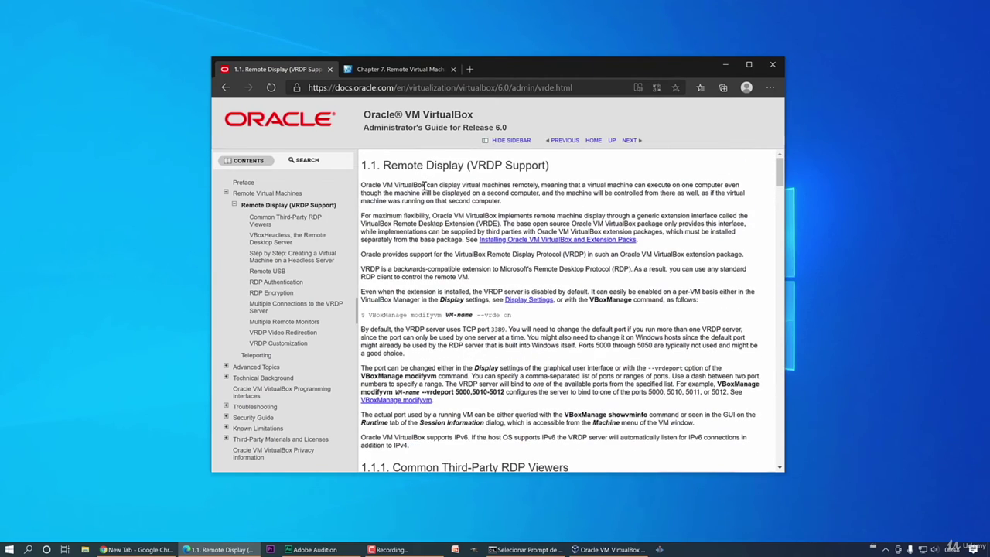
drag(385, 166, 532, 166)
scroll(772, 286, down, 10)
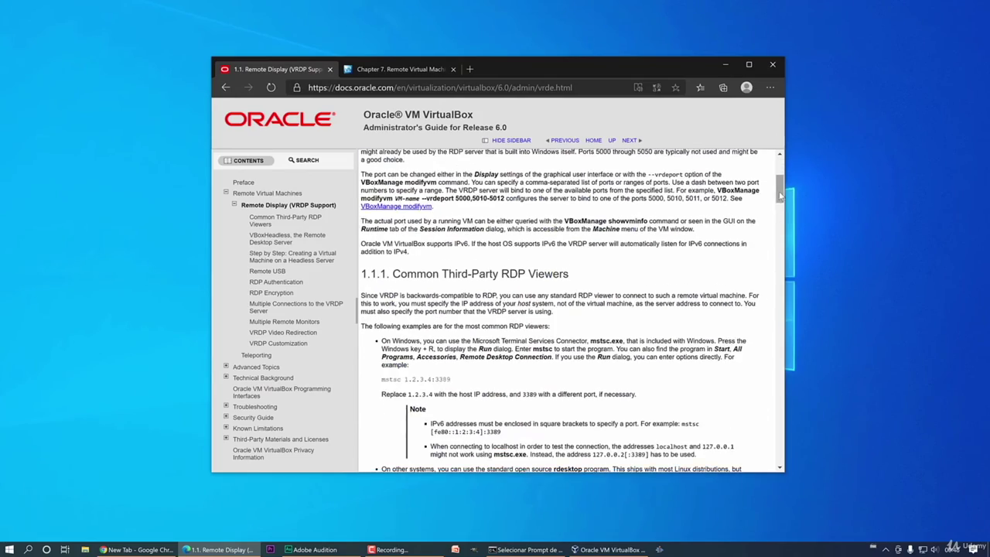
drag(772, 286, 778, 170)
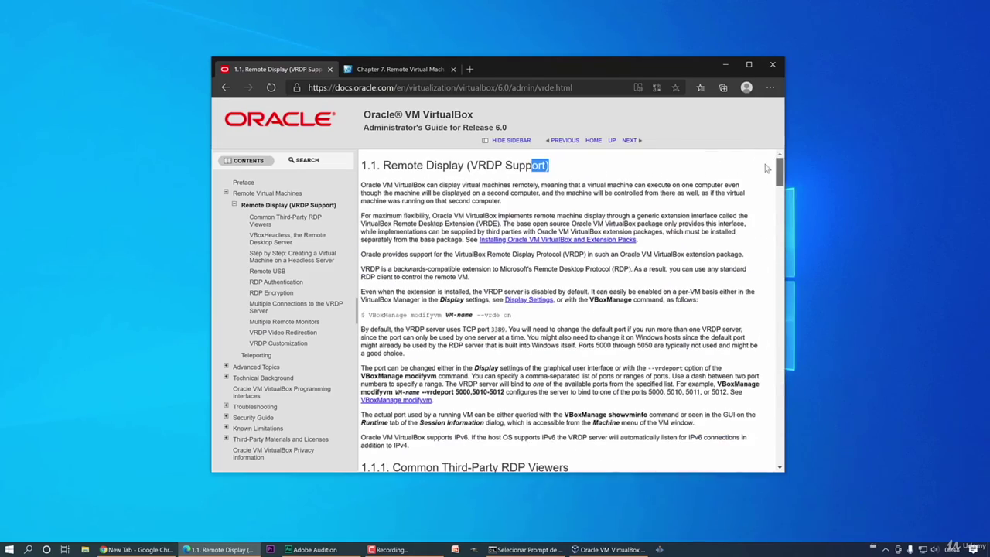
click(376, 70)
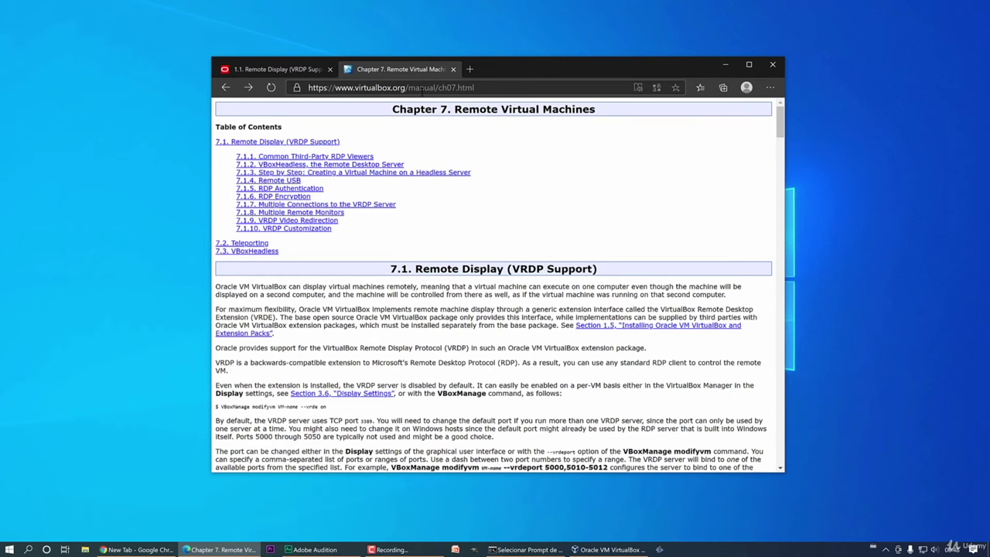
drag(778, 130, 640, 164)
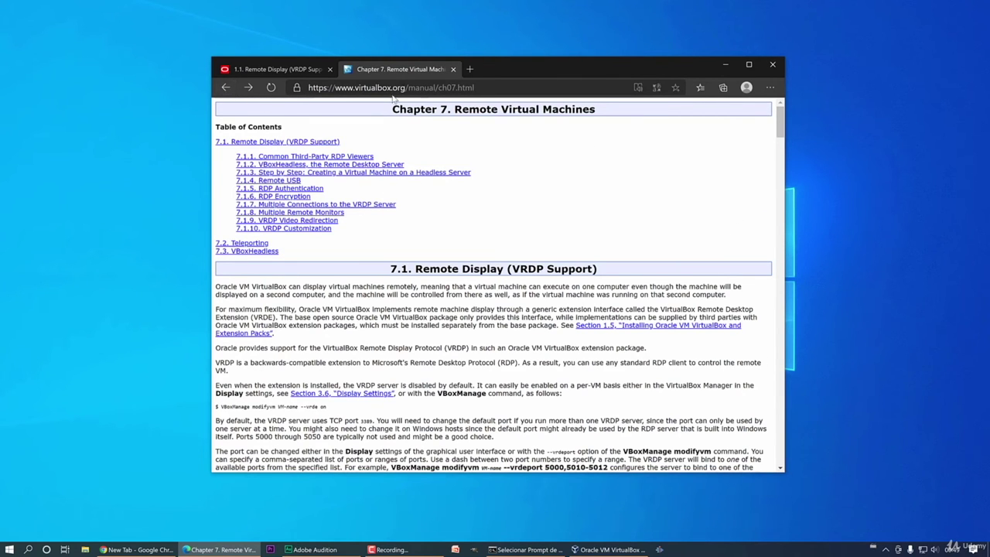
drag(404, 87, 495, 92)
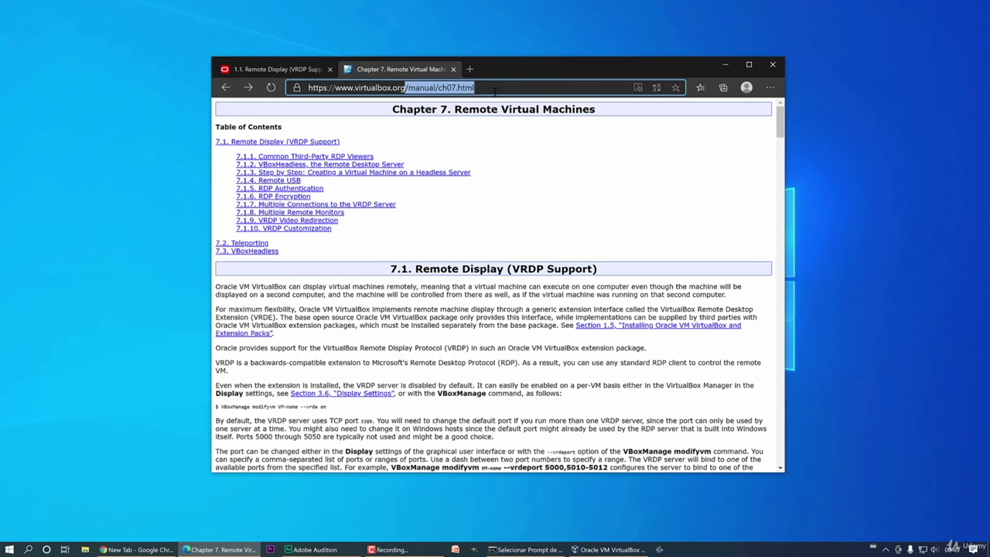
key(BackSpace)
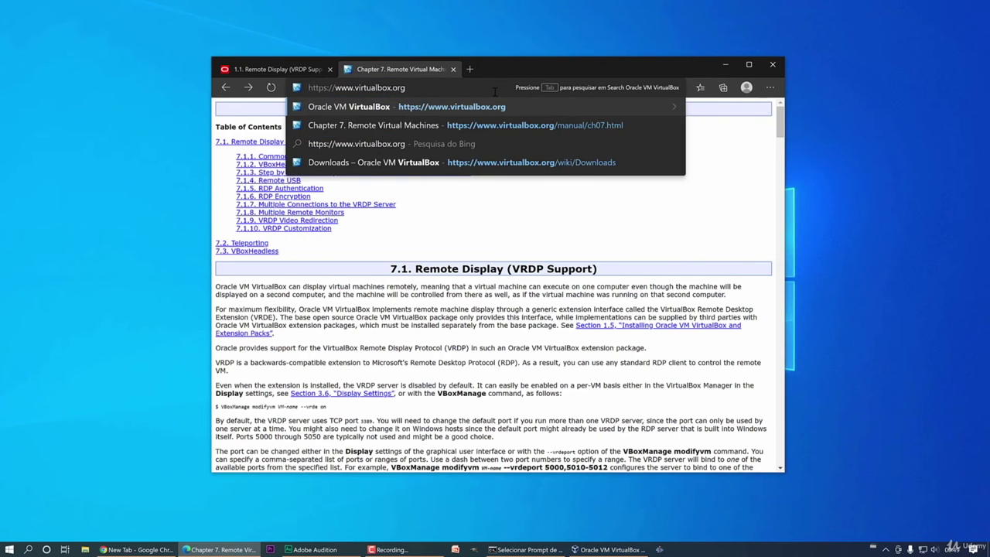
Load virtualbox.org, browse the Downloads page listing the 6.1.16 Extension Pack, then minimize Edge
key(Return)
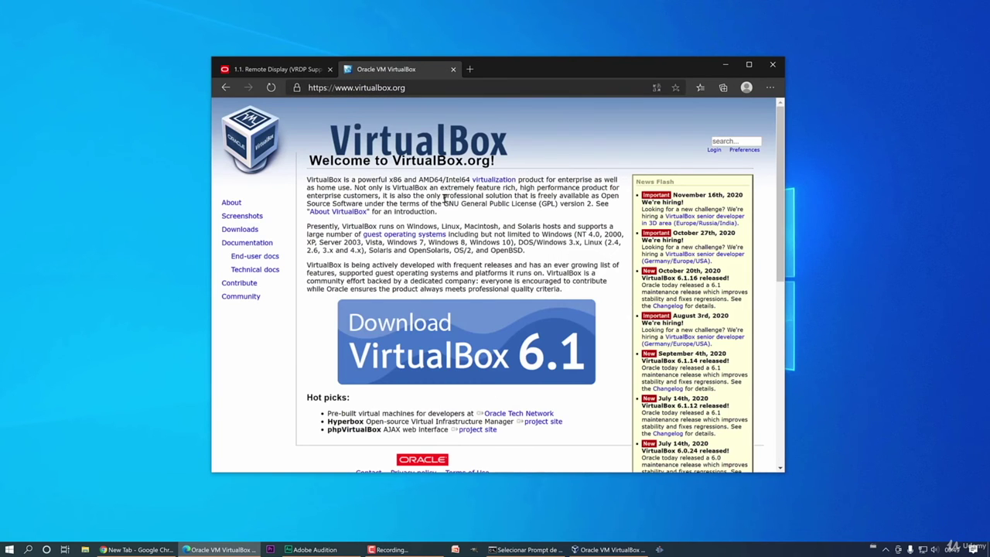
double_click(249, 230)
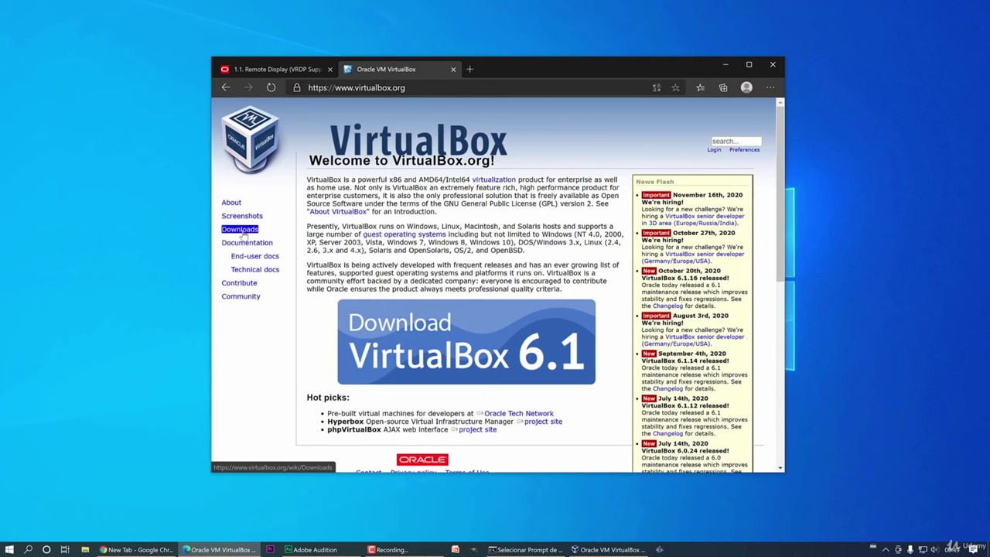
click(243, 231)
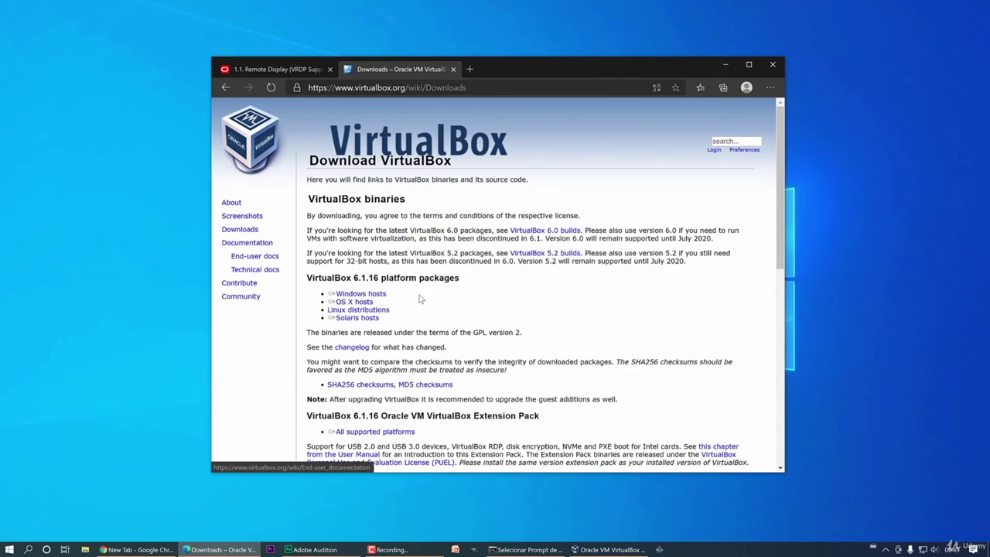
scroll(421, 300, down, 1)
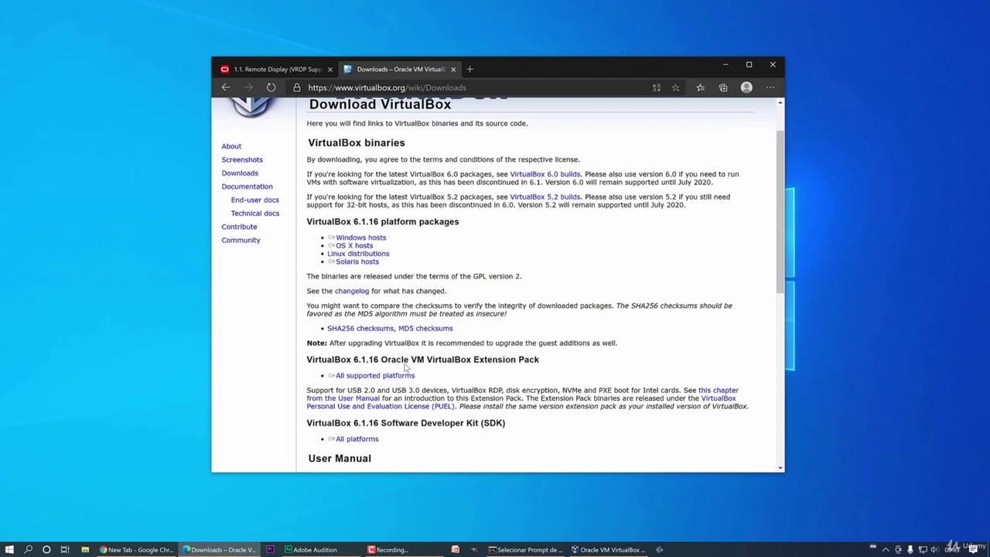
scroll(552, 371, up, 2)
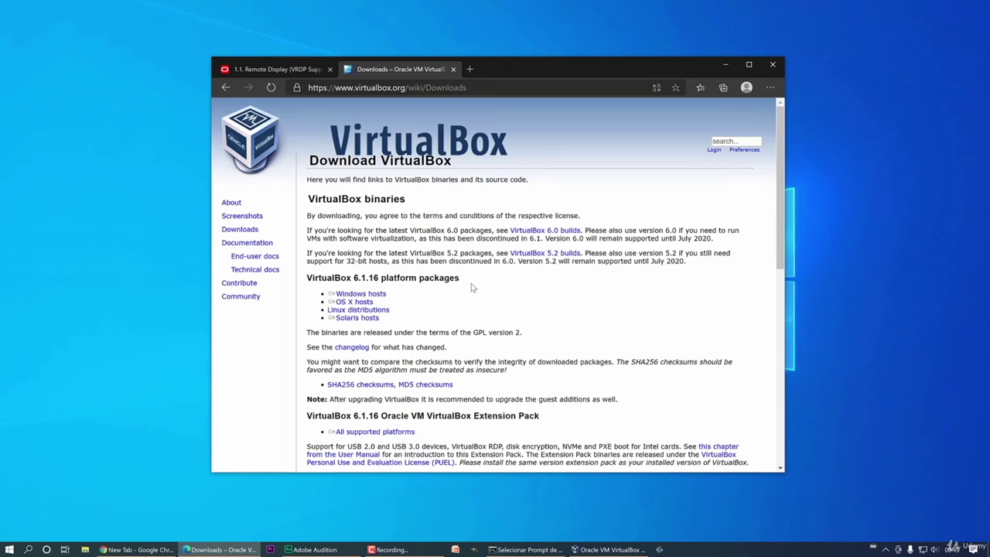
key(super+d)
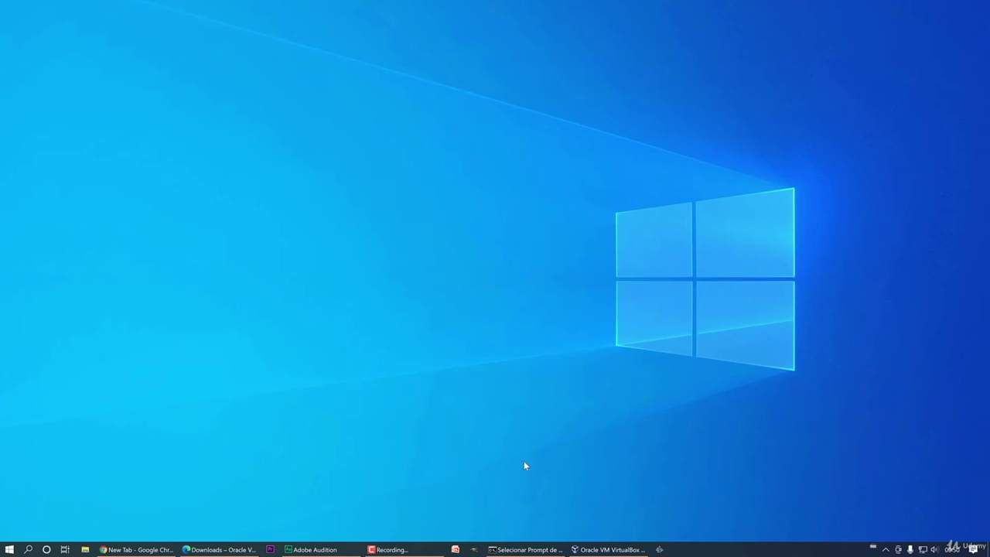
Restore VirtualBox Manager and open the windowsXP machine's Settings
click(628, 541)
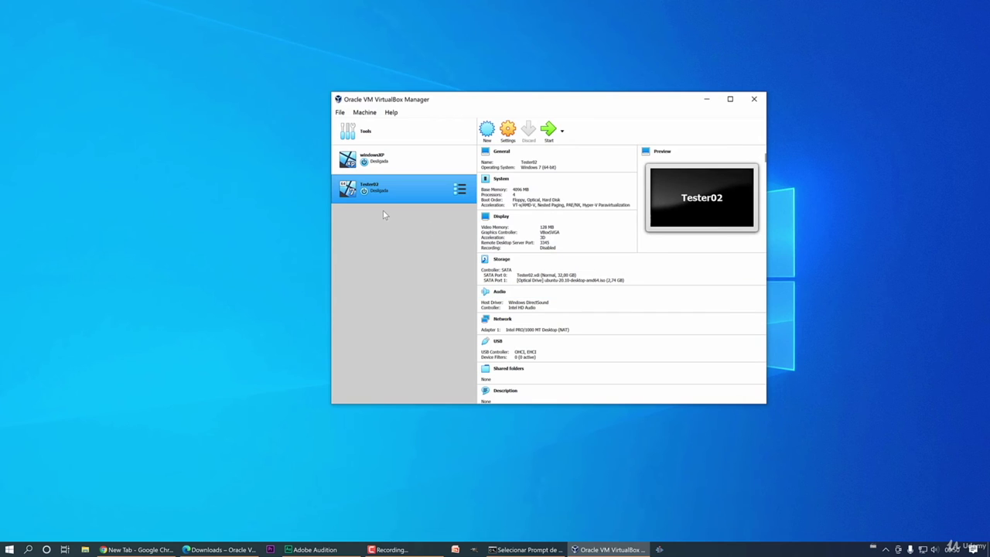
click(376, 164)
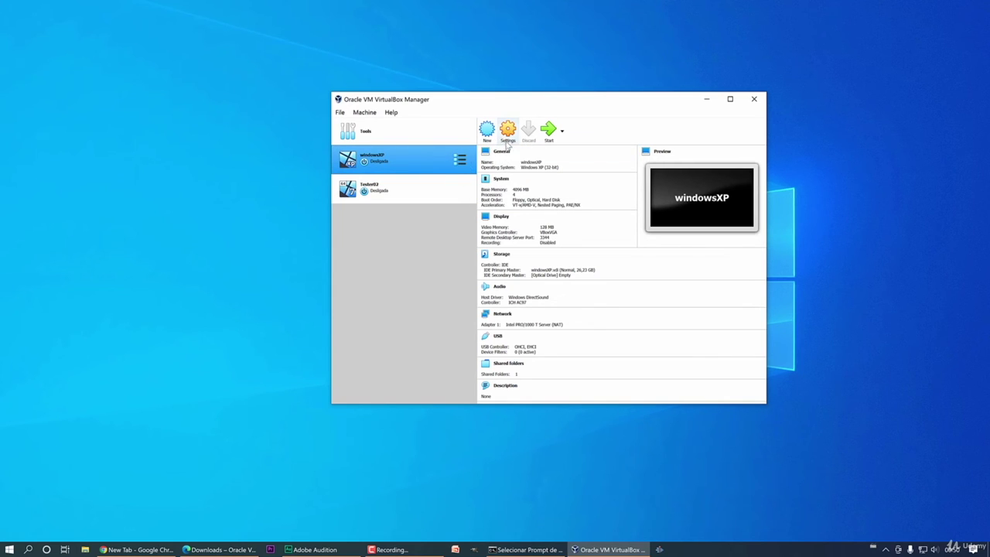
click(508, 130)
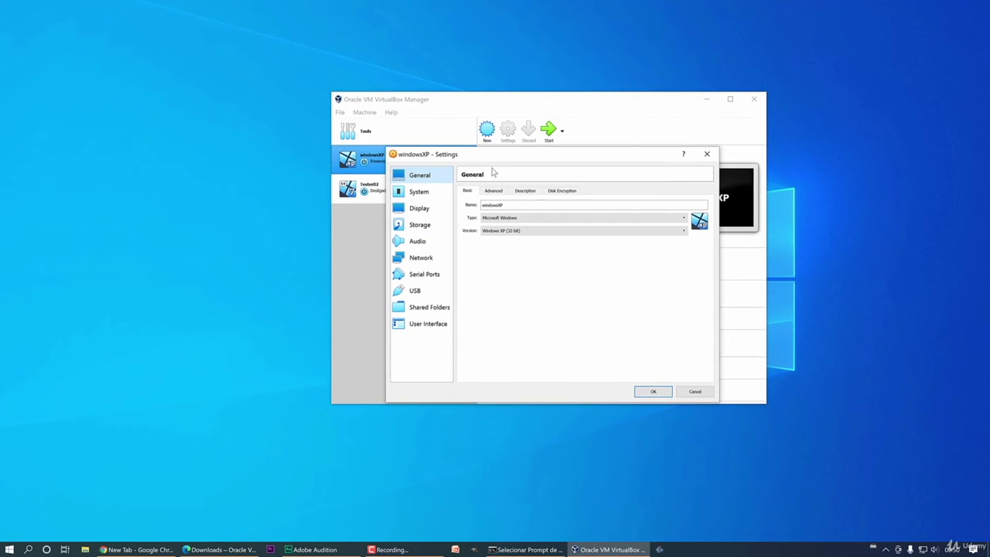
Enable windowsXP's remote display server on port 5555 instead of 3344, save, and start the VM
drag(498, 157, 503, 139)
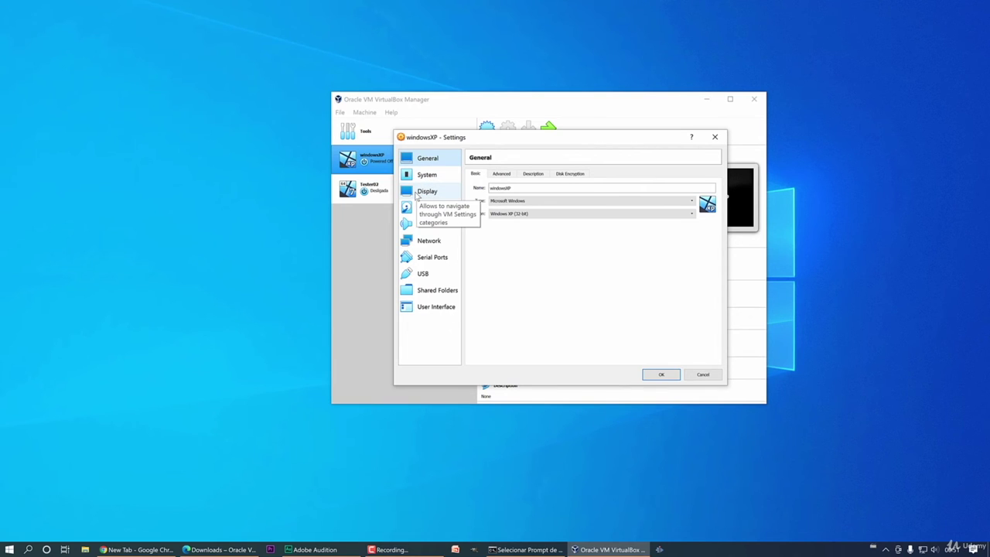
click(416, 195)
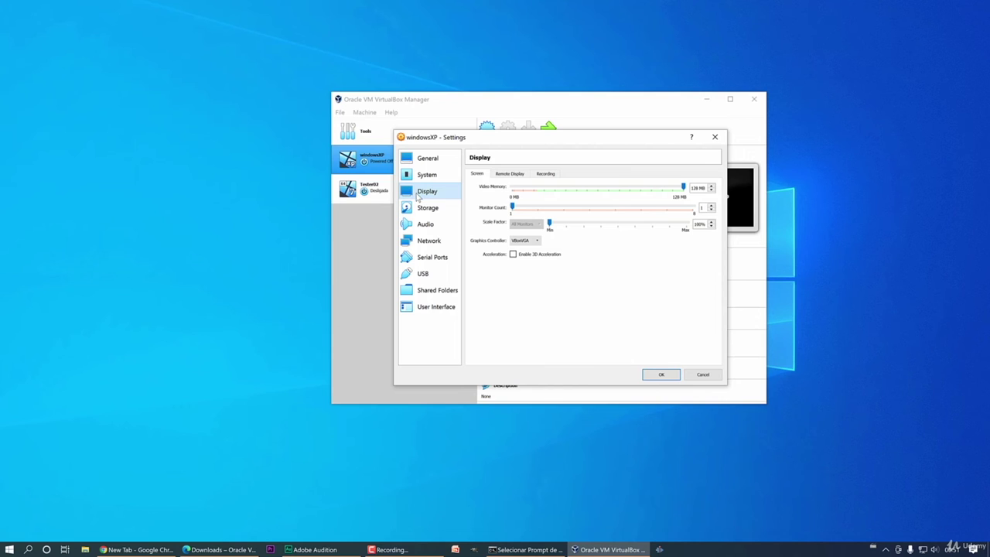
click(513, 175)
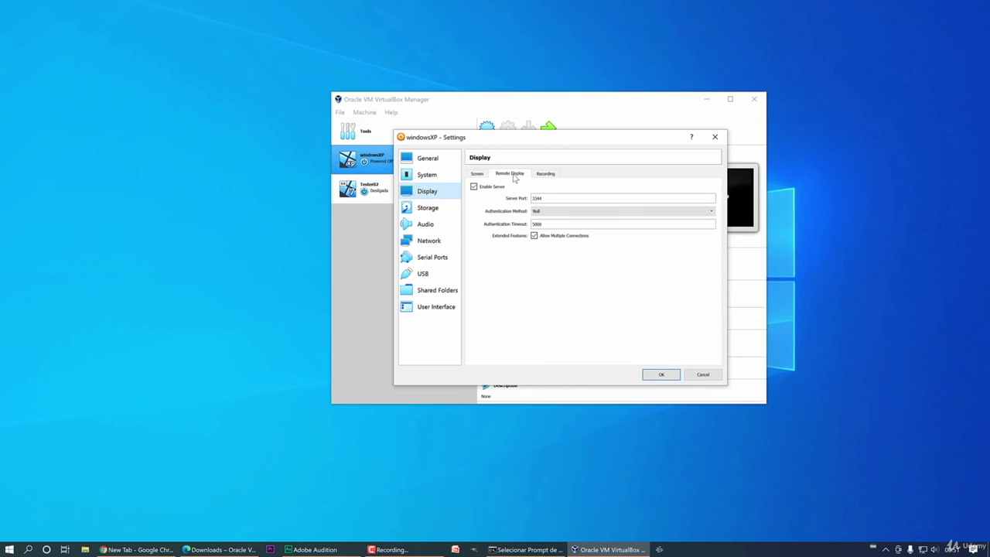
click(498, 189)
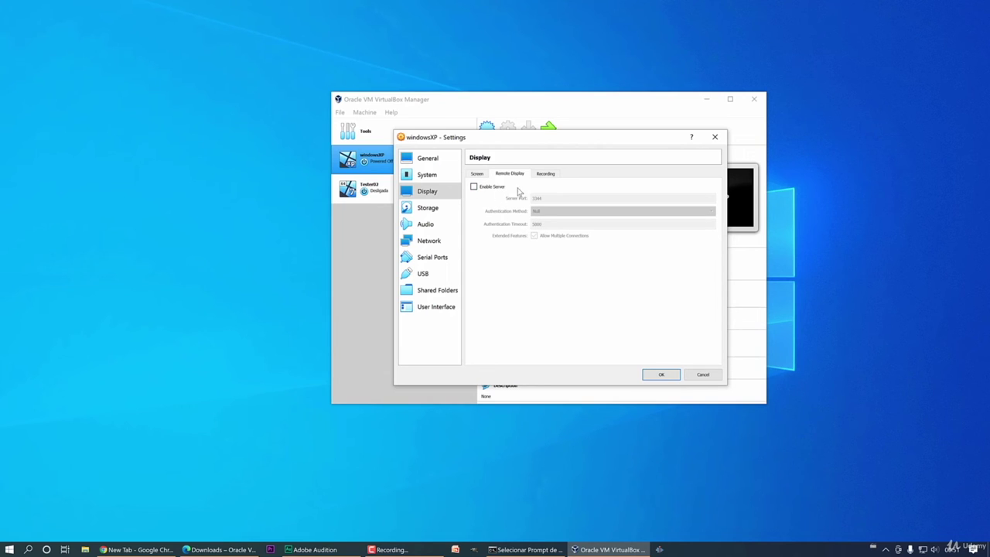
click(474, 189)
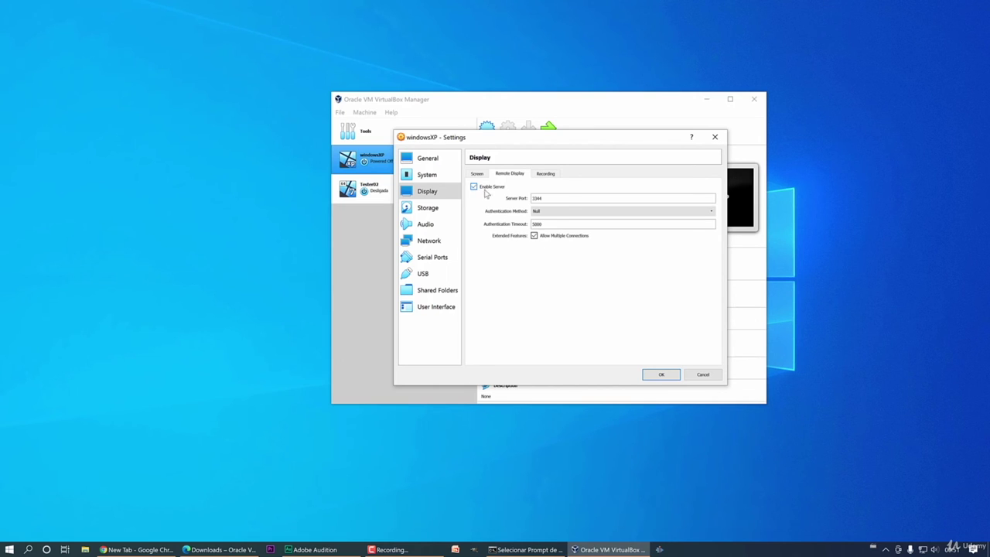
click(542, 199)
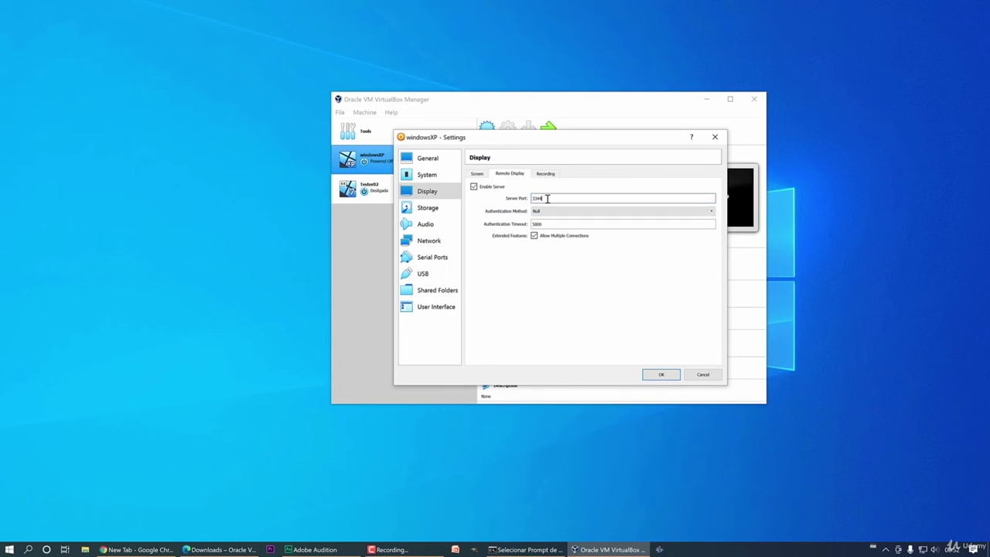
drag(544, 198, 568, 200)
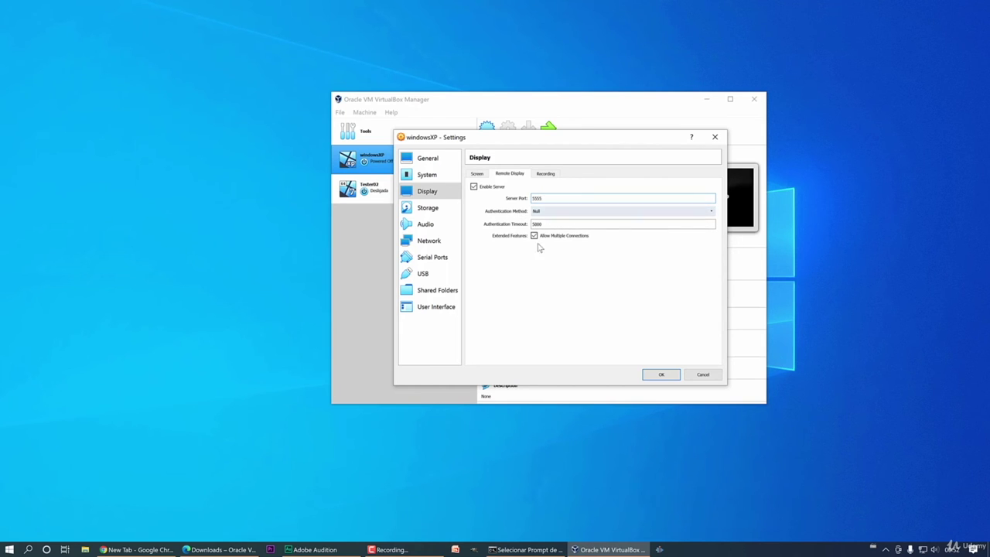
click(650, 374)
click(550, 133)
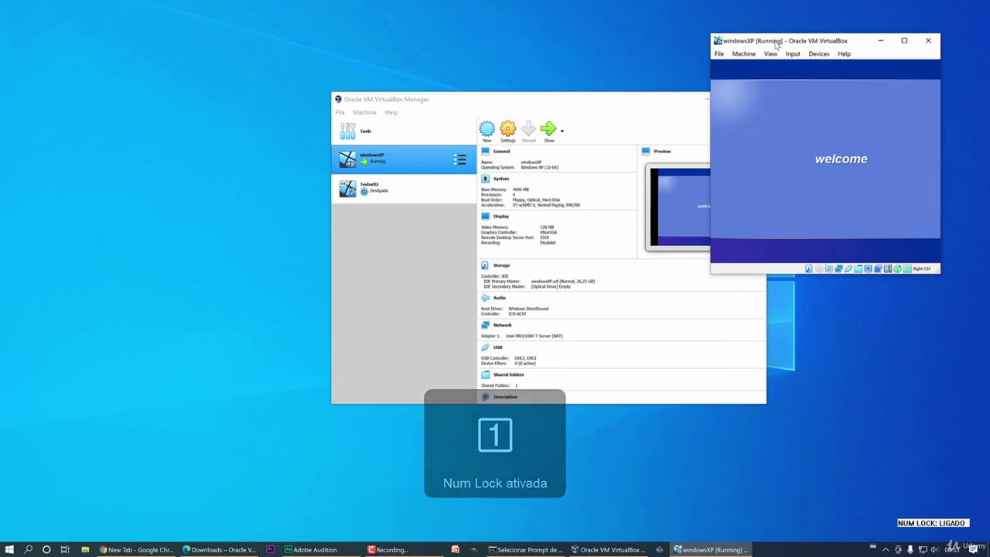
Open Remote Desktop Connection, move it left, and clear its Computer field
key(super)
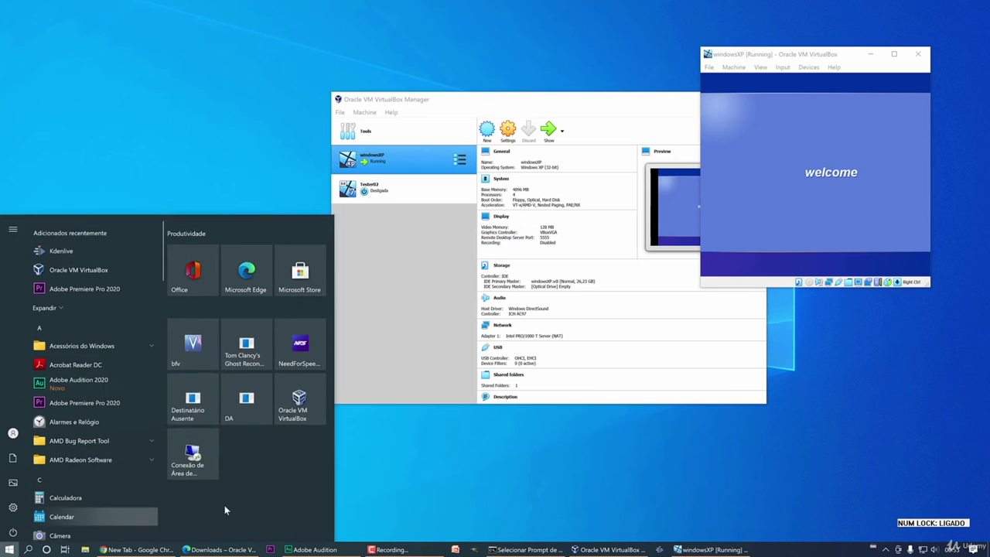
click(194, 445)
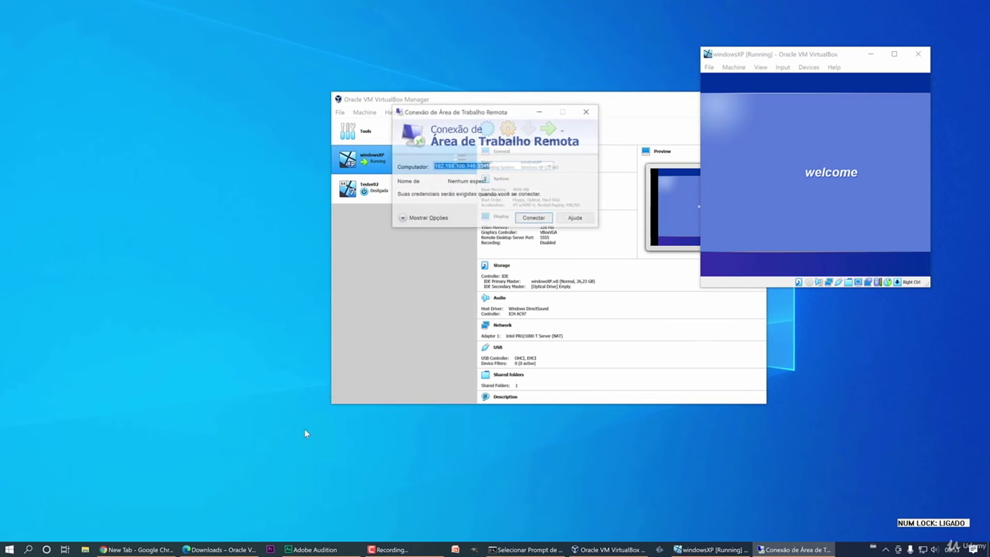
drag(507, 115, 205, 129)
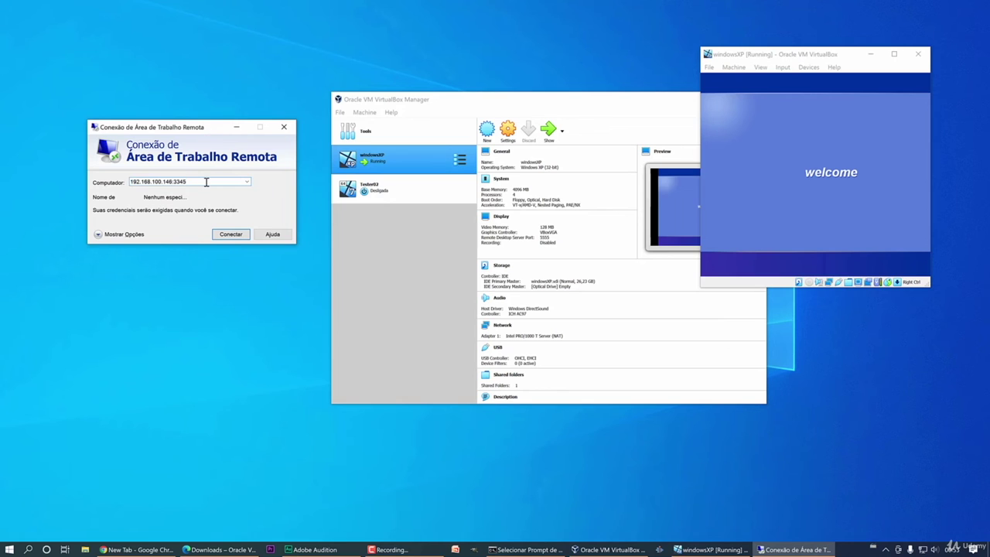
key(Delete)
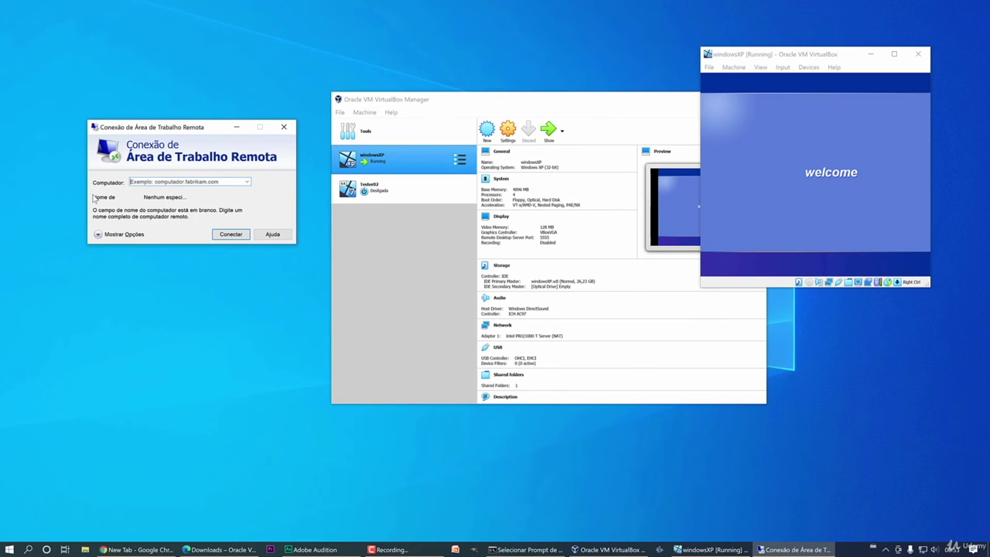
Open a Command Prompt window centred on screen
click(493, 549)
drag(340, 53, 584, 289)
click(550, 360)
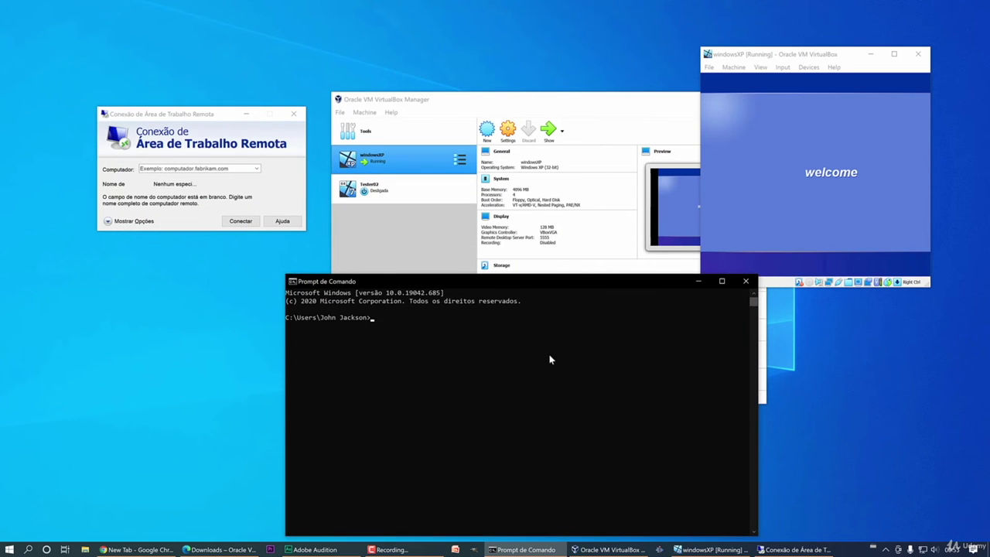
Run ipconfig and copy the host's IPv4 address 192.168.100.146
text(ipconfig\)
key(Return)
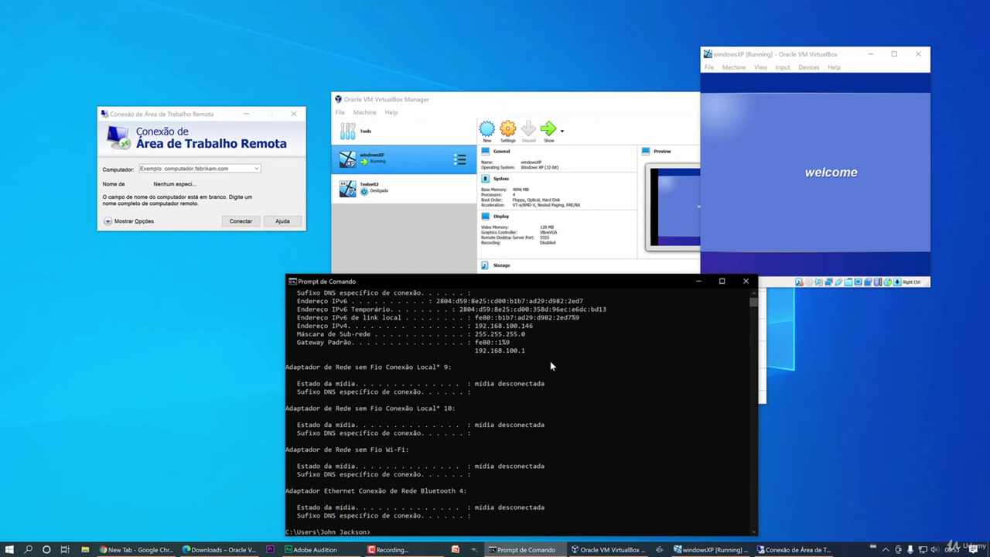
scroll(534, 419, up, 1)
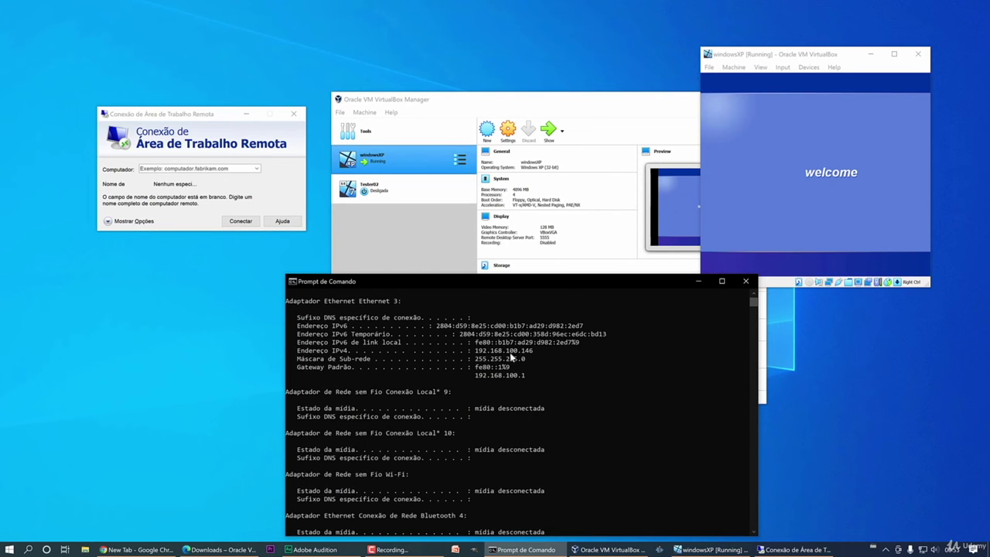
drag(475, 351, 533, 353)
key(super+c)
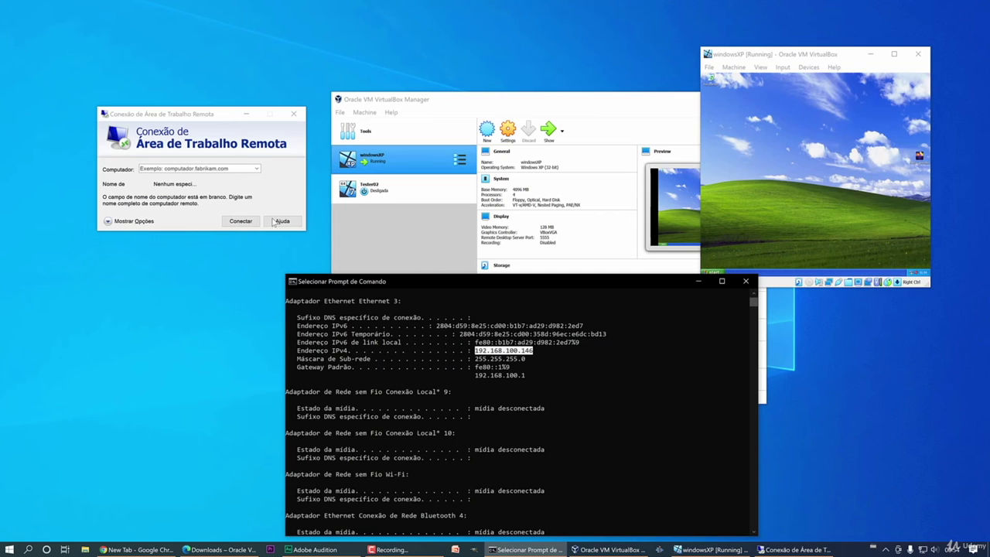
right_click(525, 356)
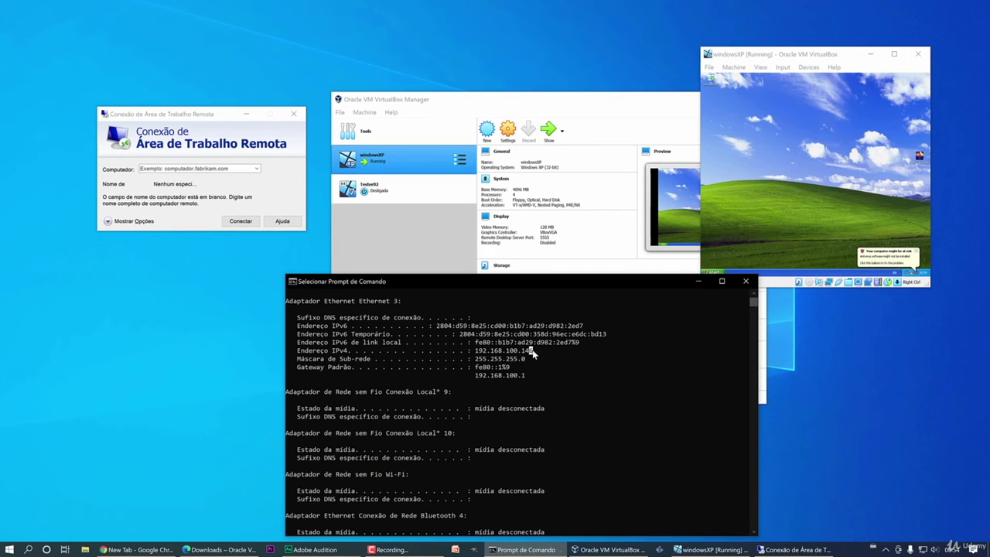
double_click(532, 352)
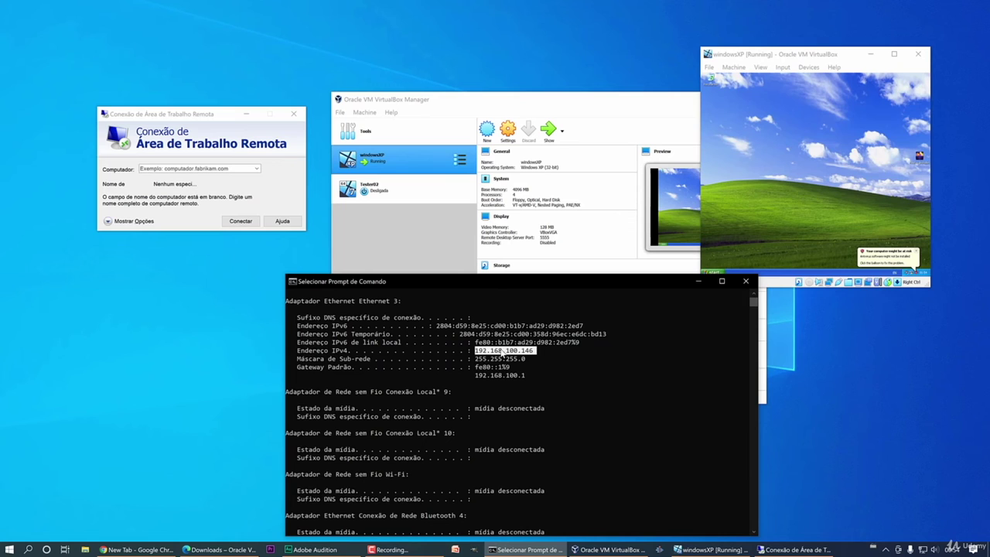
right_click(503, 352)
right_click(198, 170)
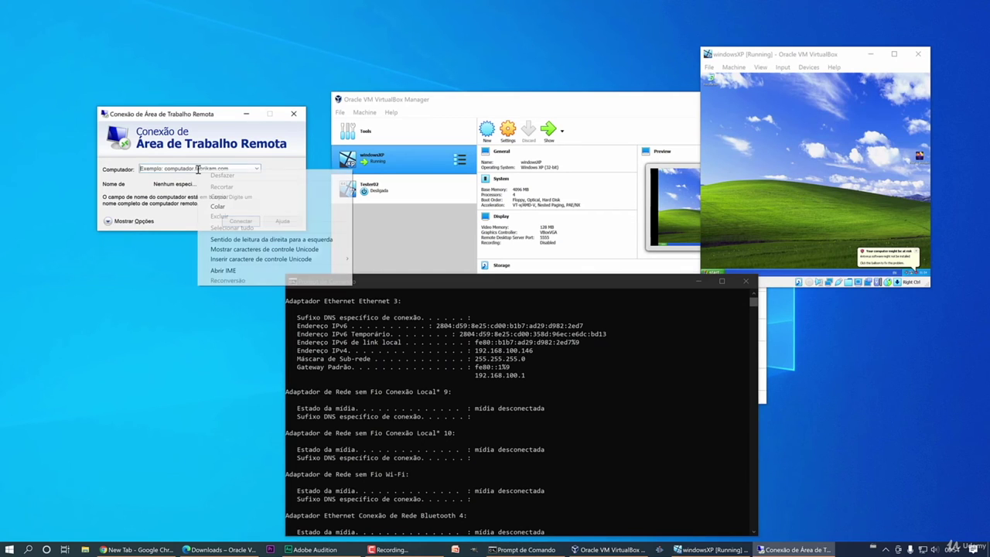
Enter 192.168.100.146:5555 as the Remote Desktop computer and minimize the windowsXP VM window
click(218, 207)
key(End)
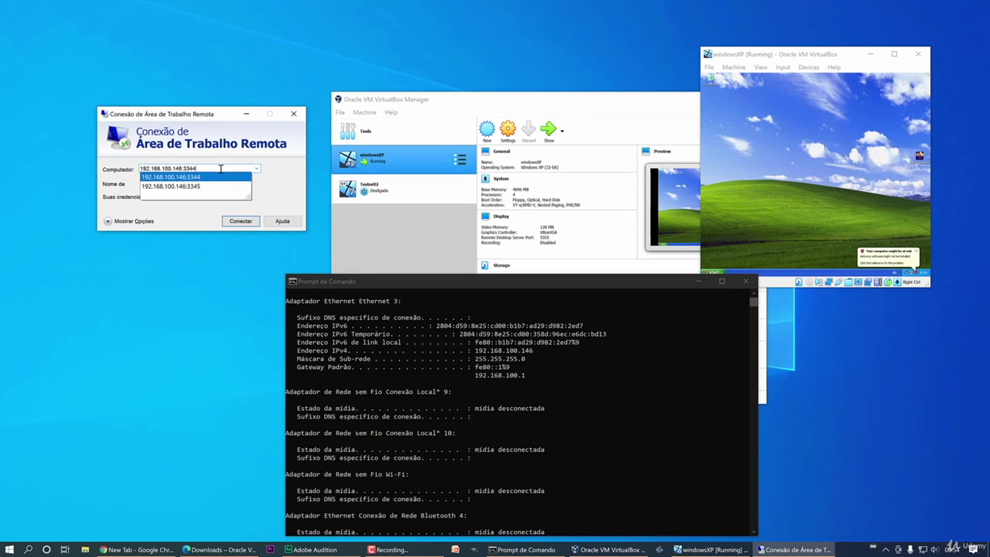
double_click(190, 168)
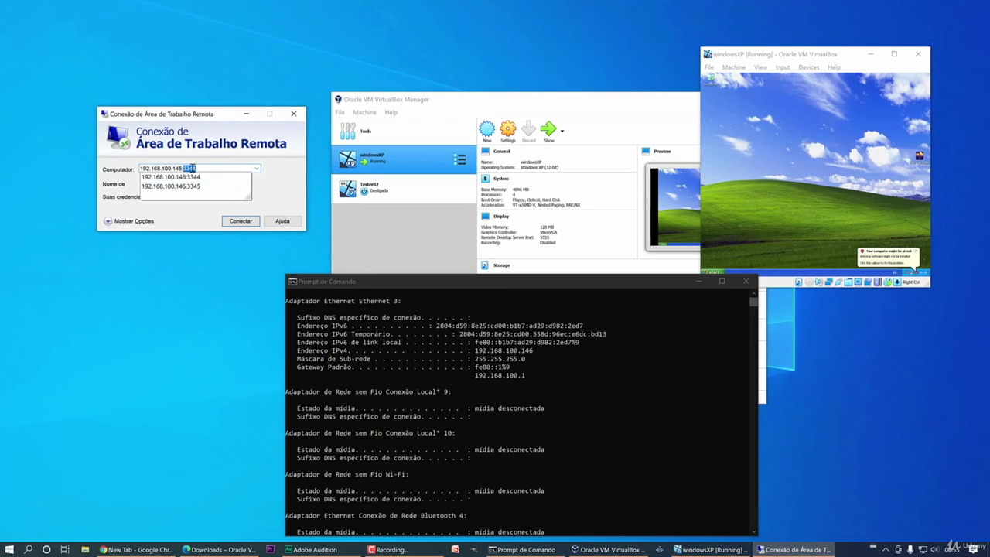
text(5555)
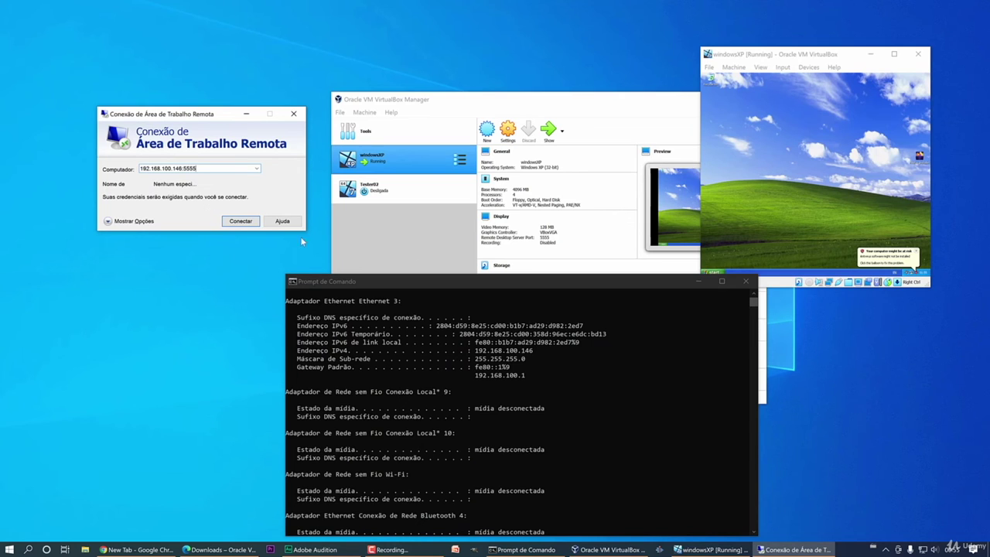
click(800, 66)
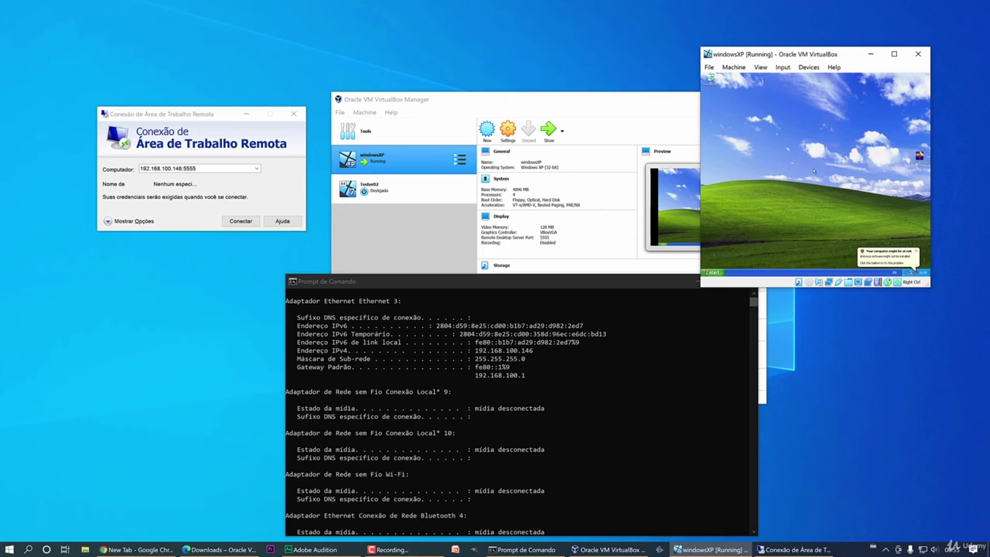
click(872, 55)
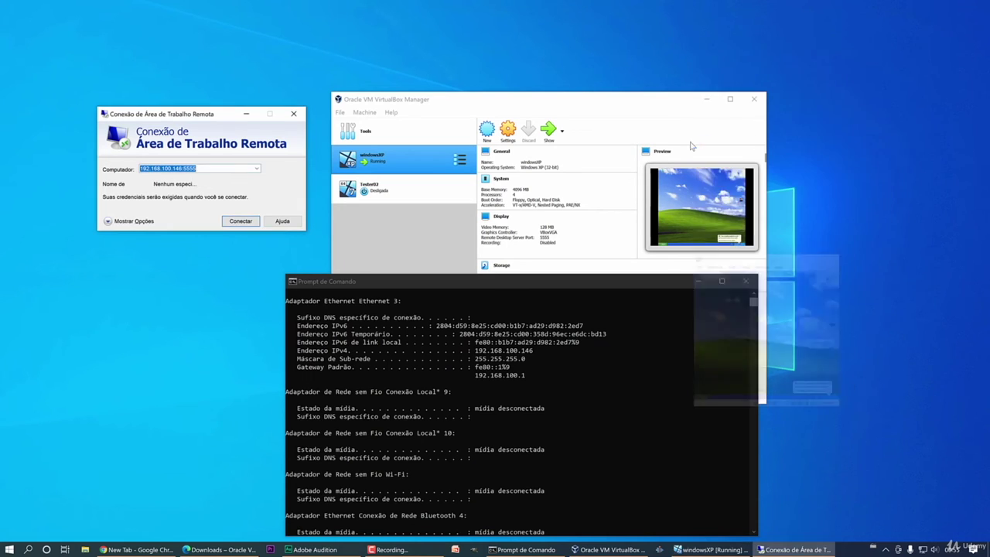
Connect to the windowsXP guest despite the identity warning, go full screen, and refresh its desktop
click(230, 224)
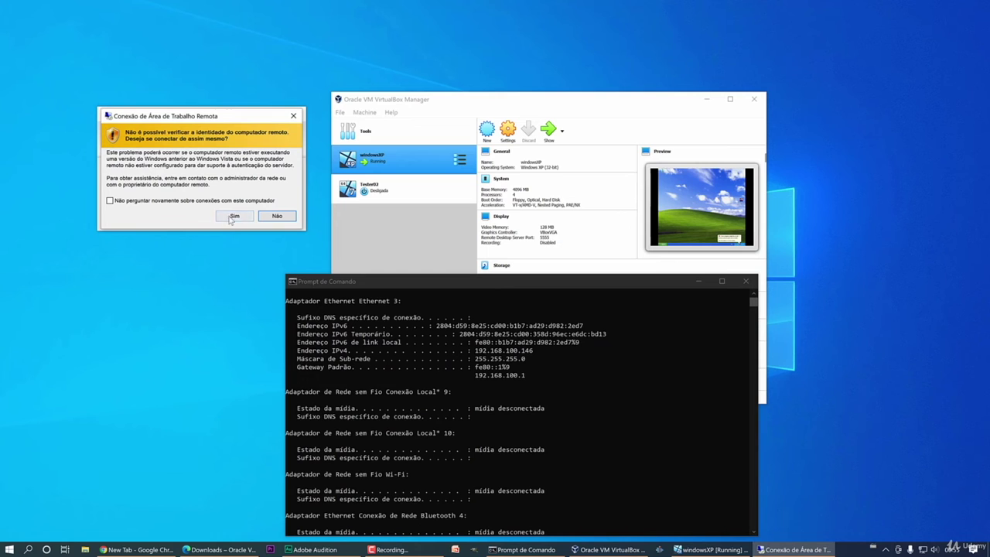
click(242, 217)
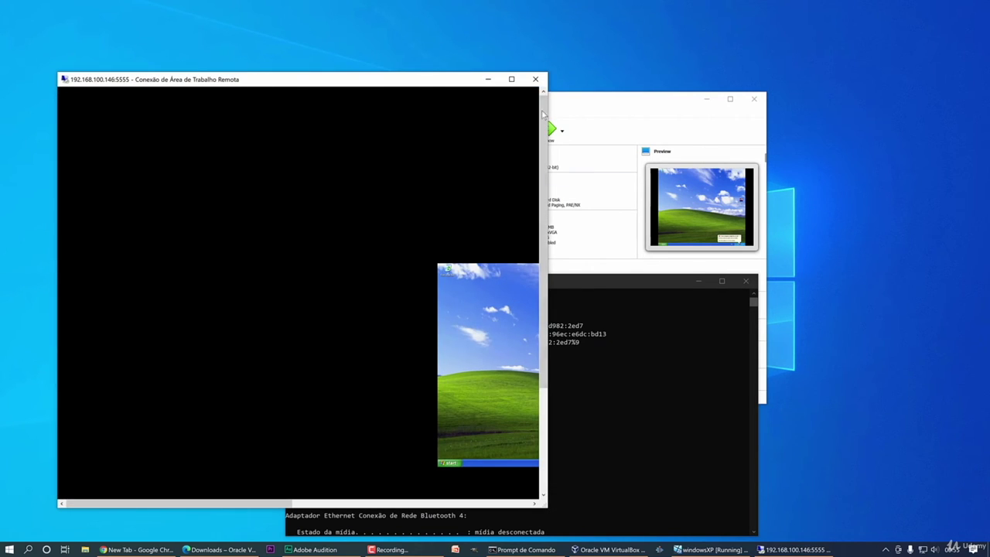
click(511, 79)
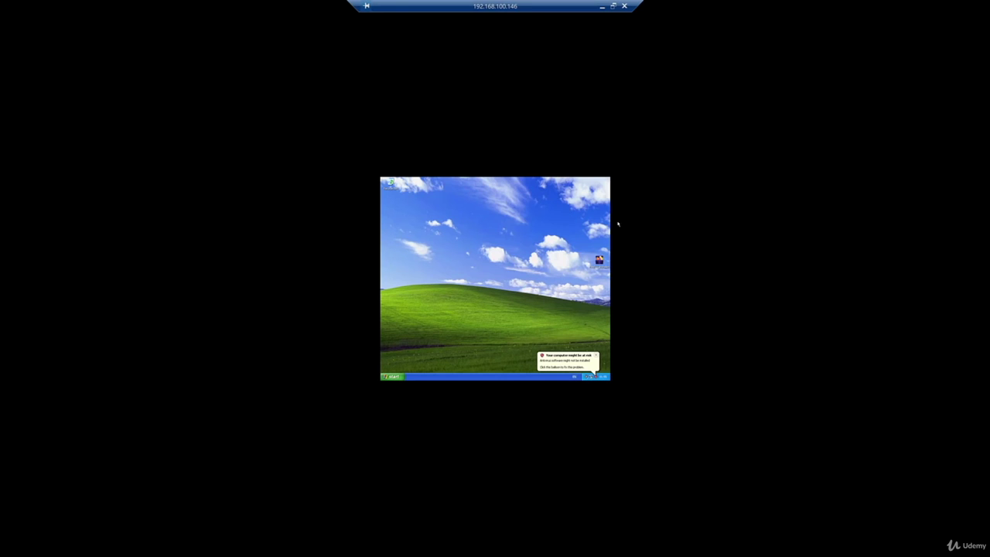
right_click(445, 220)
click(467, 230)
right_click(480, 206)
click(499, 215)
right_click(449, 269)
click(468, 279)
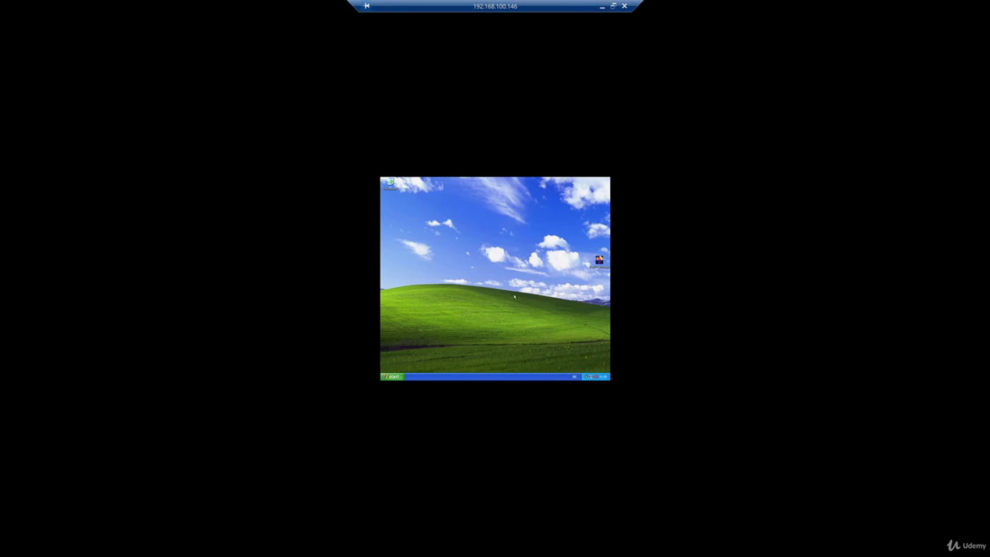
right_click(471, 248)
click(475, 316)
Browse My Computer, My Documents and My Music on the remote XP machine
click(398, 378)
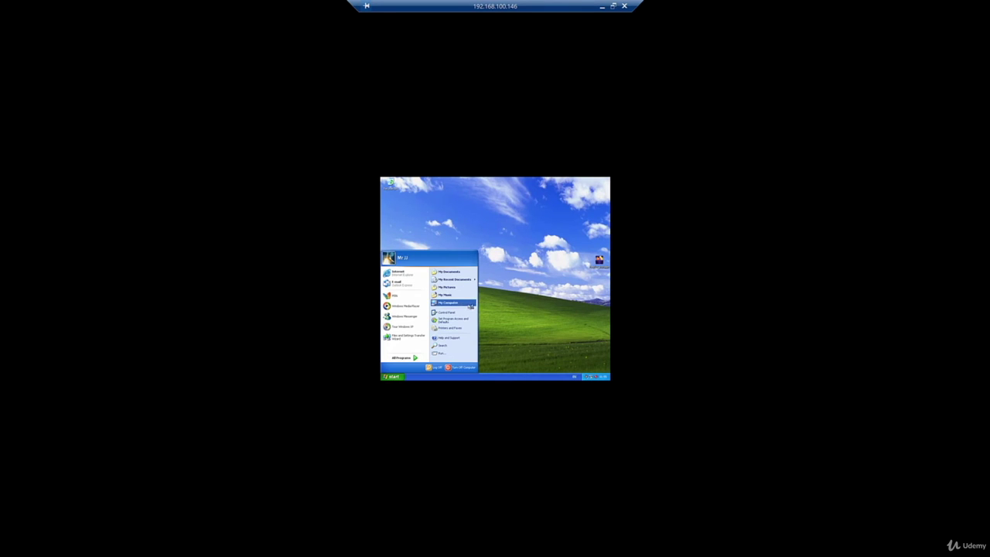
click(512, 282)
drag(535, 223, 518, 206)
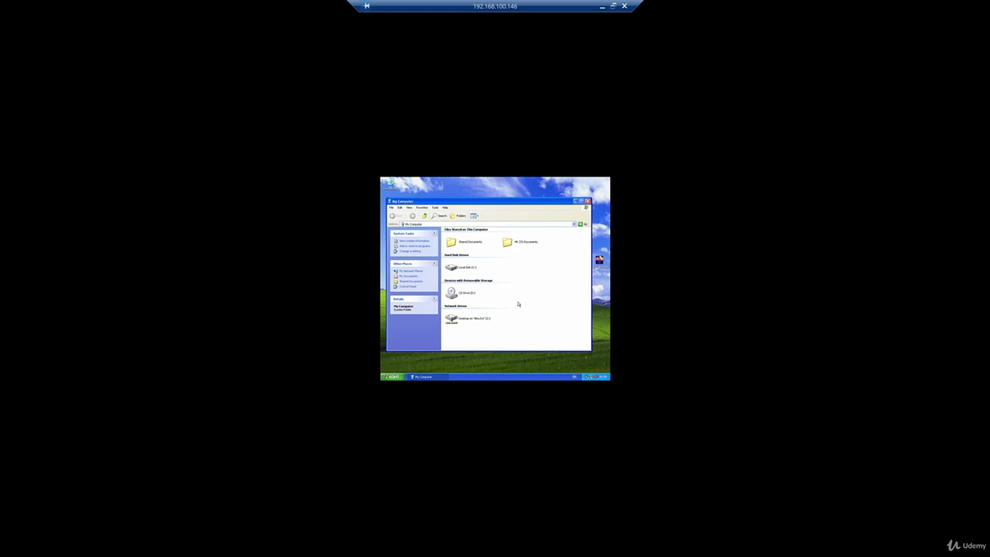
double_click(507, 242)
double_click(453, 235)
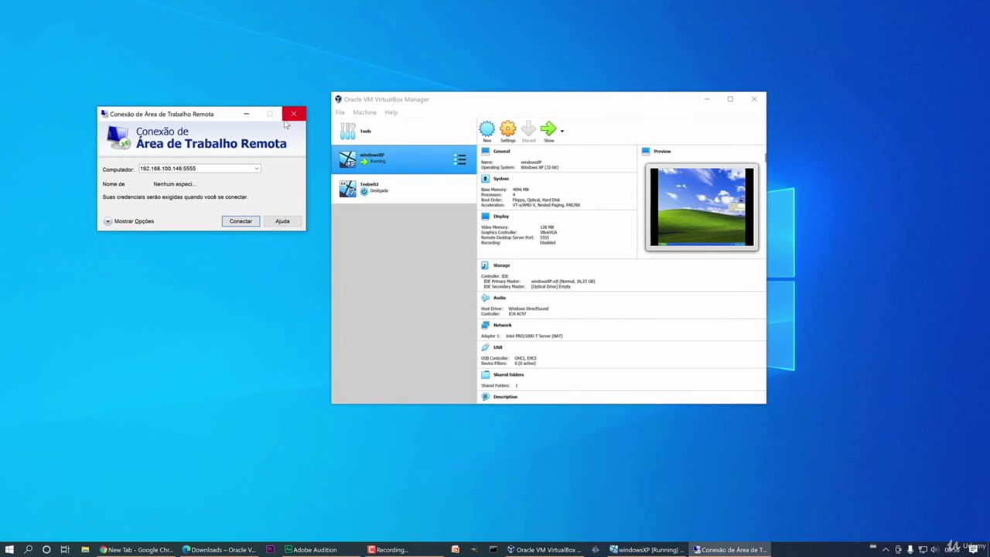
Power off windowsXP through its window's File > Close dialog, then select Tester02
click(391, 186)
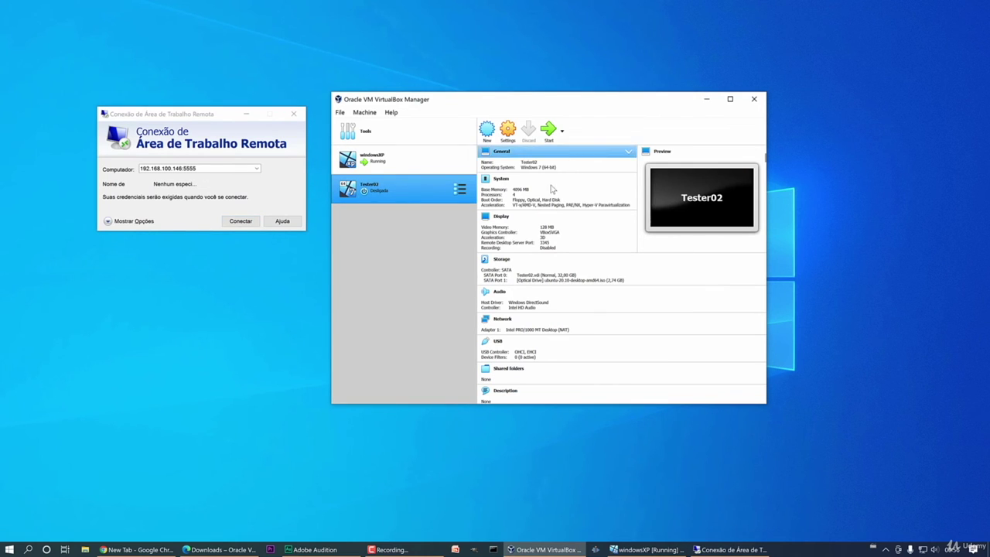
click(461, 166)
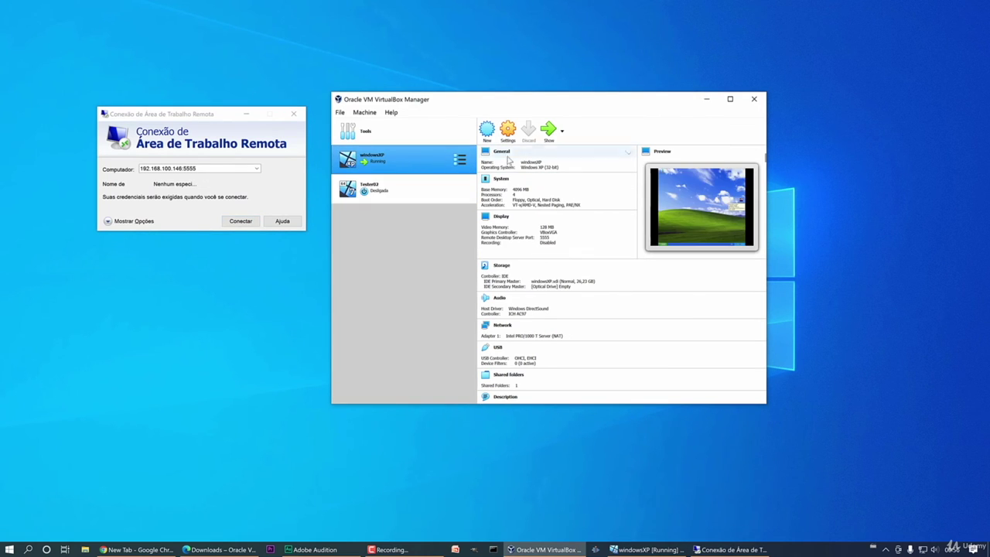
click(550, 131)
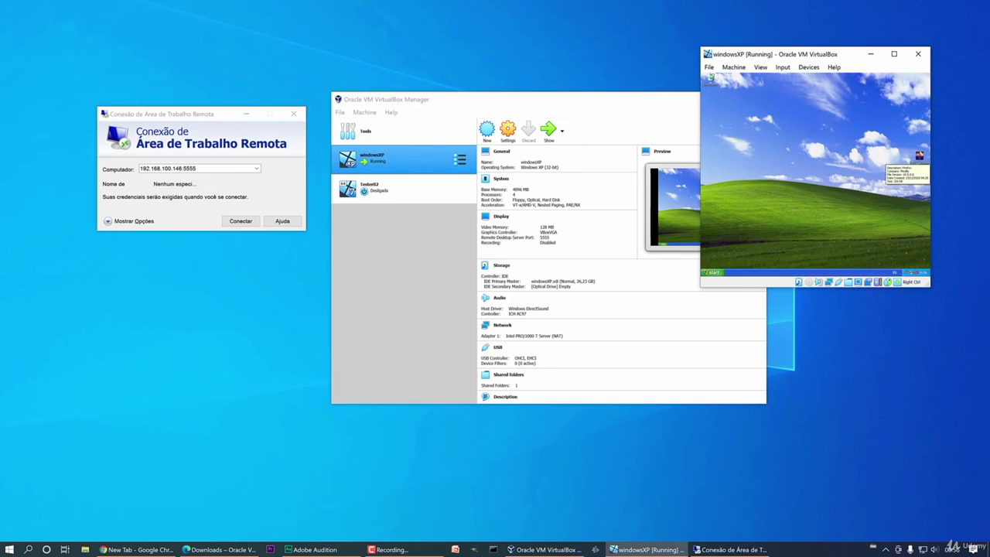
click(709, 67)
click(716, 123)
click(790, 181)
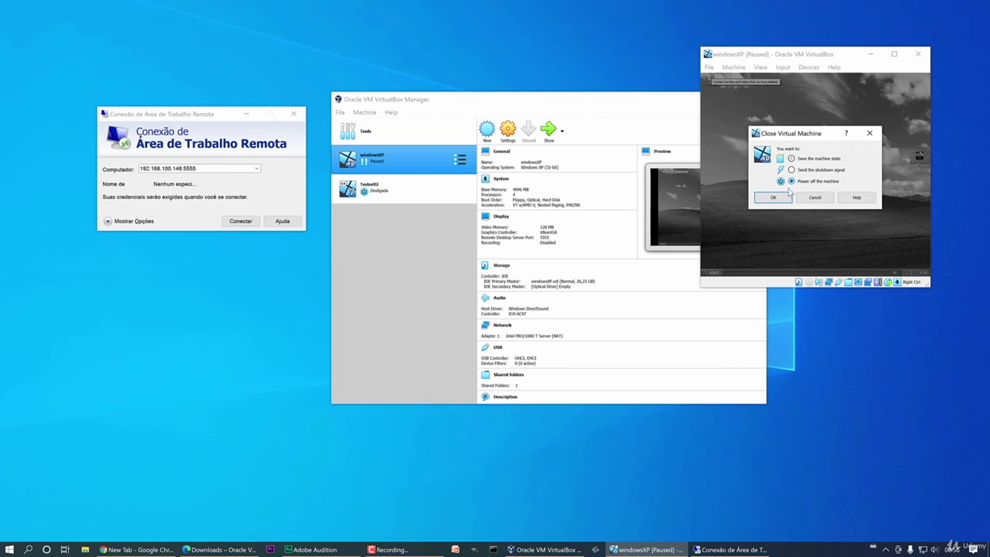
click(772, 197)
click(417, 191)
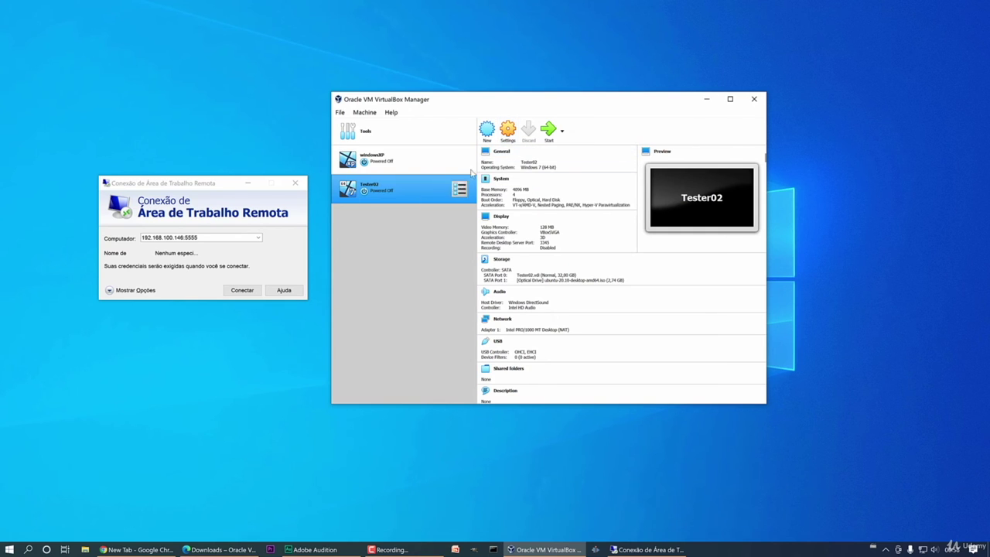
Change Tester02's Remote Display server port from 3345 to 6666 and save
click(508, 136)
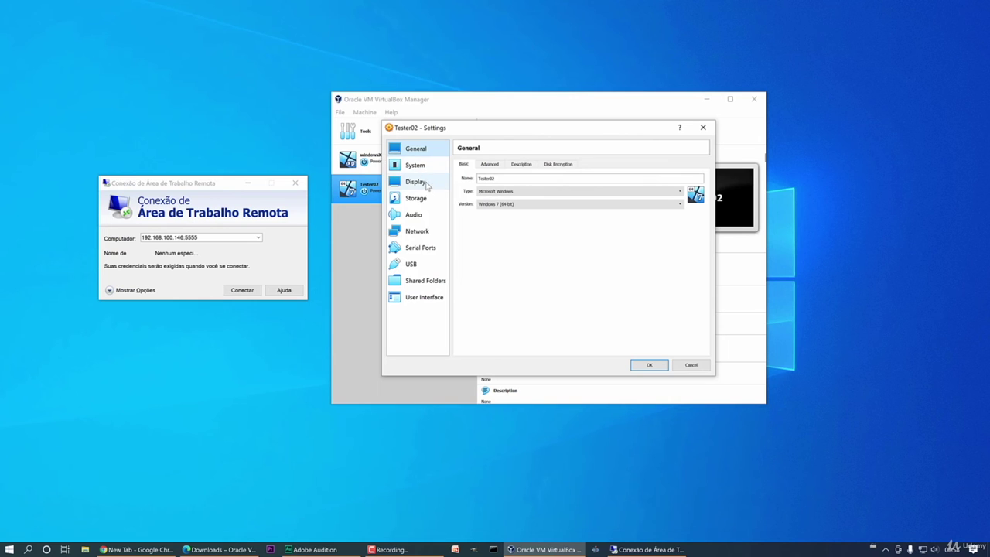
click(415, 185)
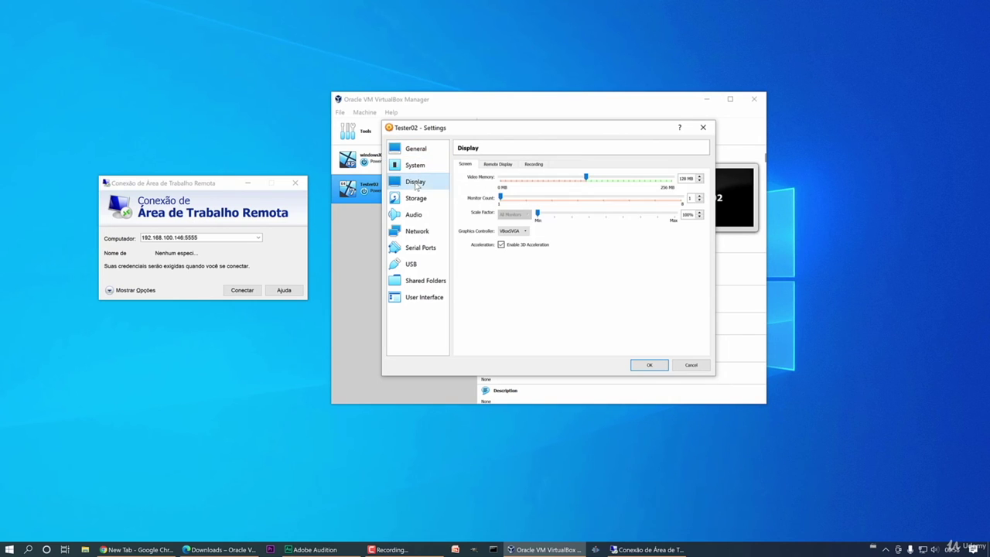
click(501, 164)
drag(542, 192, 499, 191)
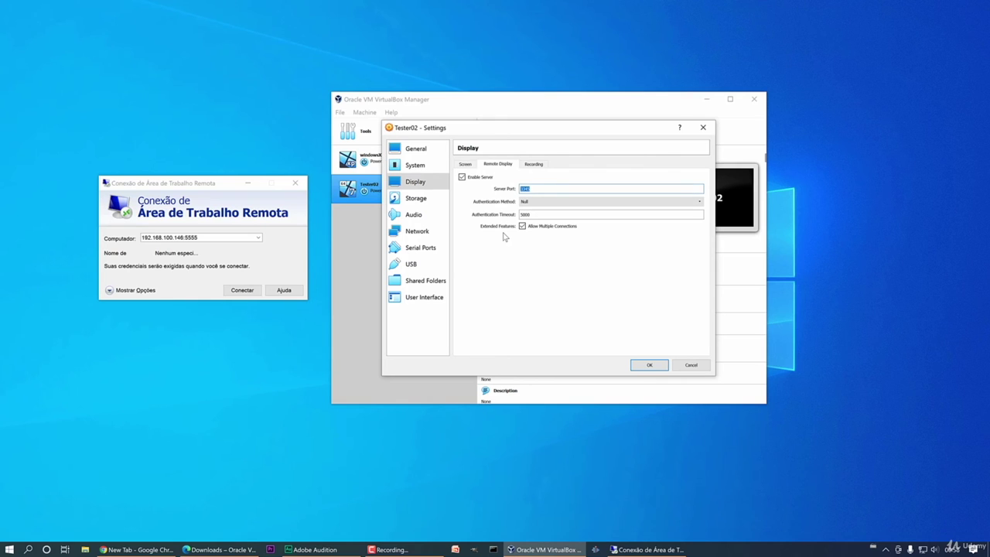
text(6666)
click(651, 366)
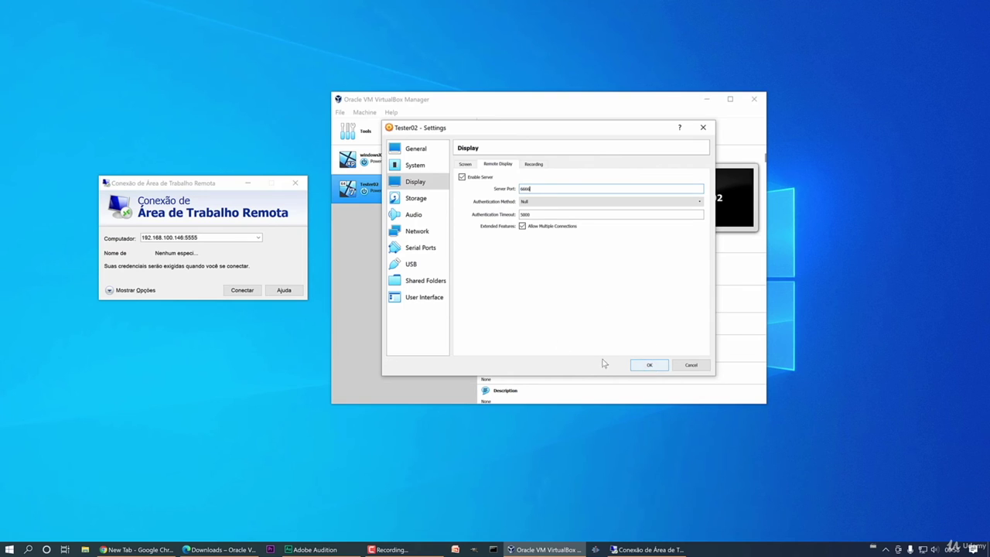
click(649, 365)
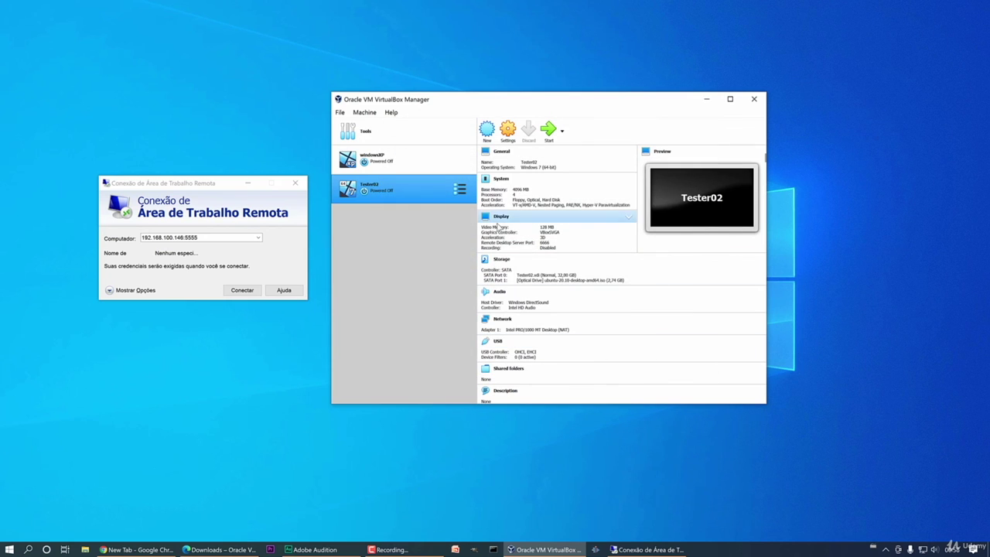
Headless-start Tester02 and connect Remote Desktop to 192.168.100.146:6666
click(562, 132)
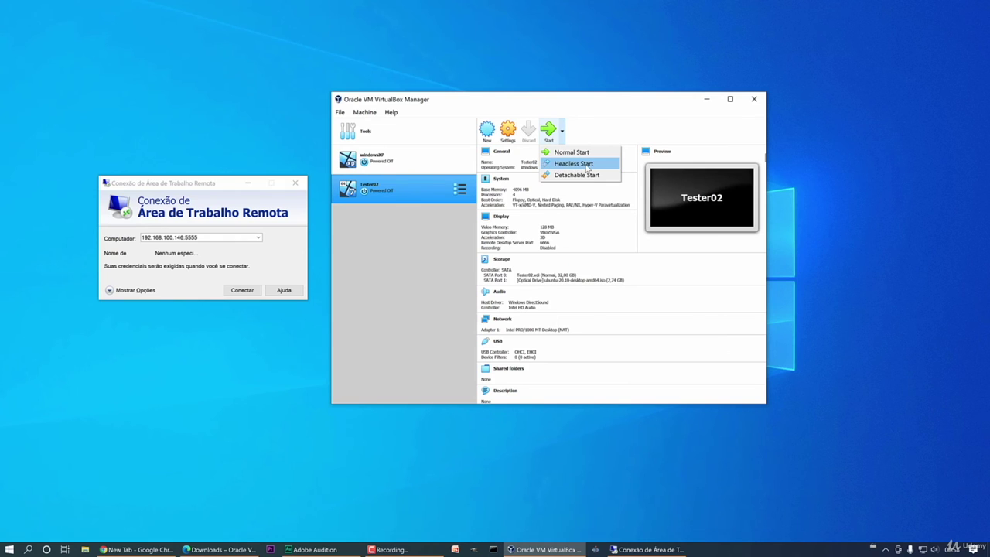
click(582, 165)
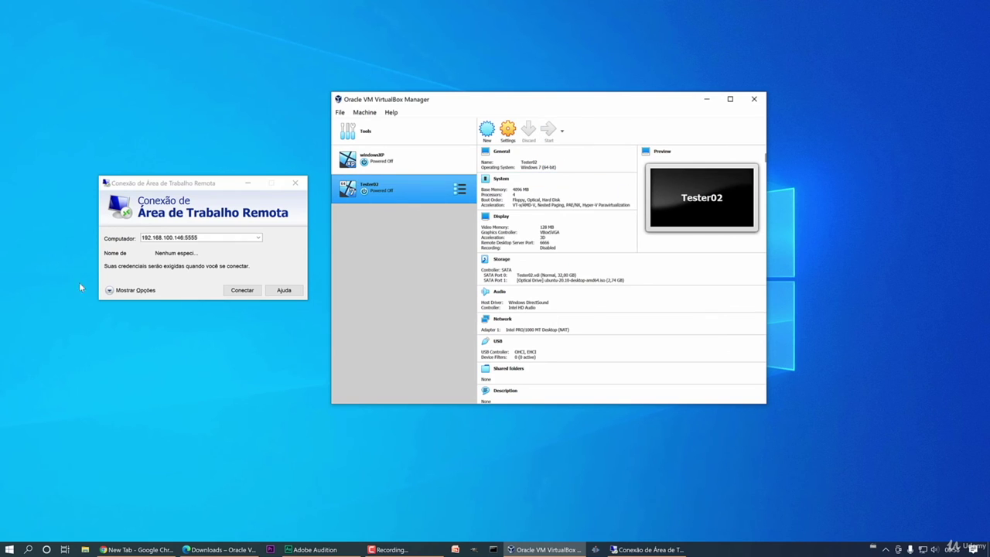
click(232, 239)
click(203, 238)
key(shift+Left)
key(shift+Left)
key(shift+Left)
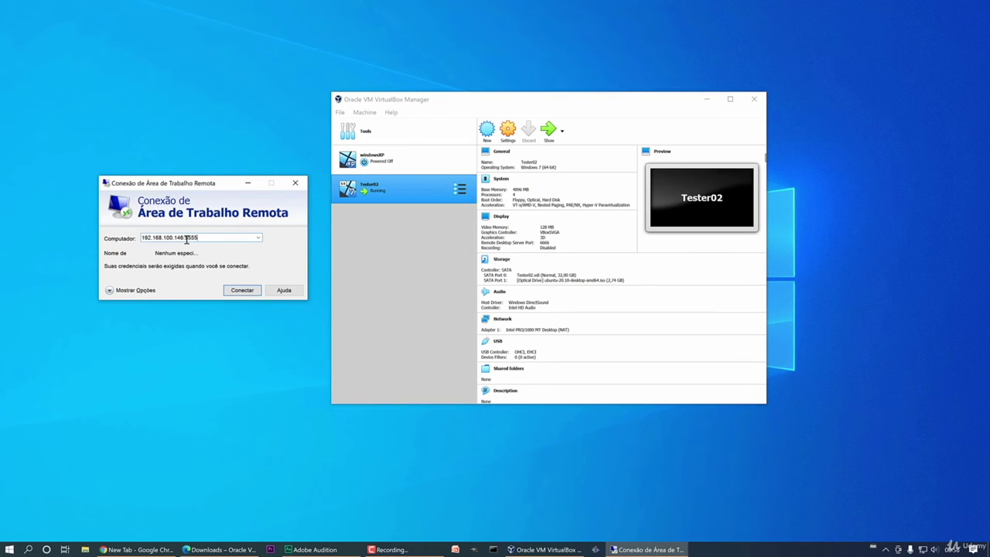
key(BackSpace)
key(BackSpace)
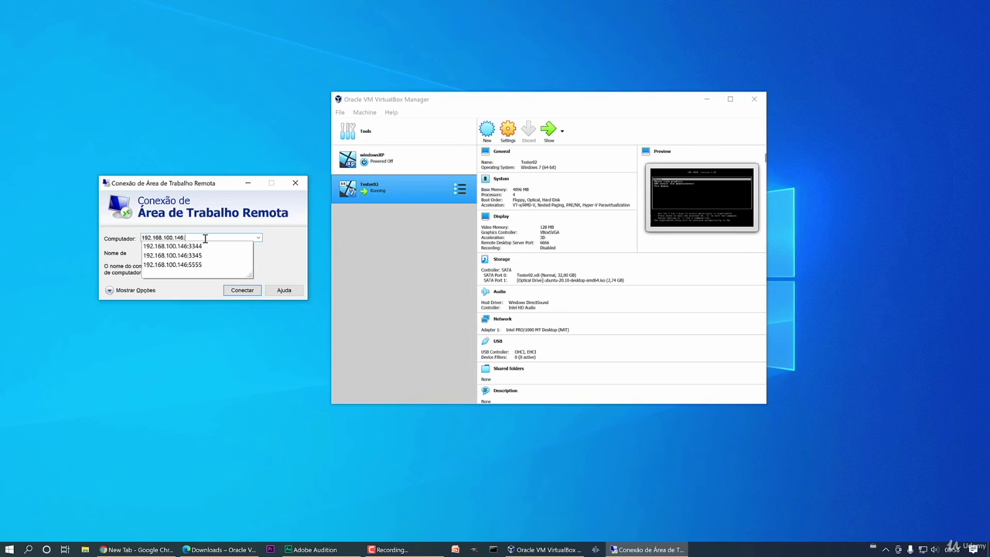
text(6666)
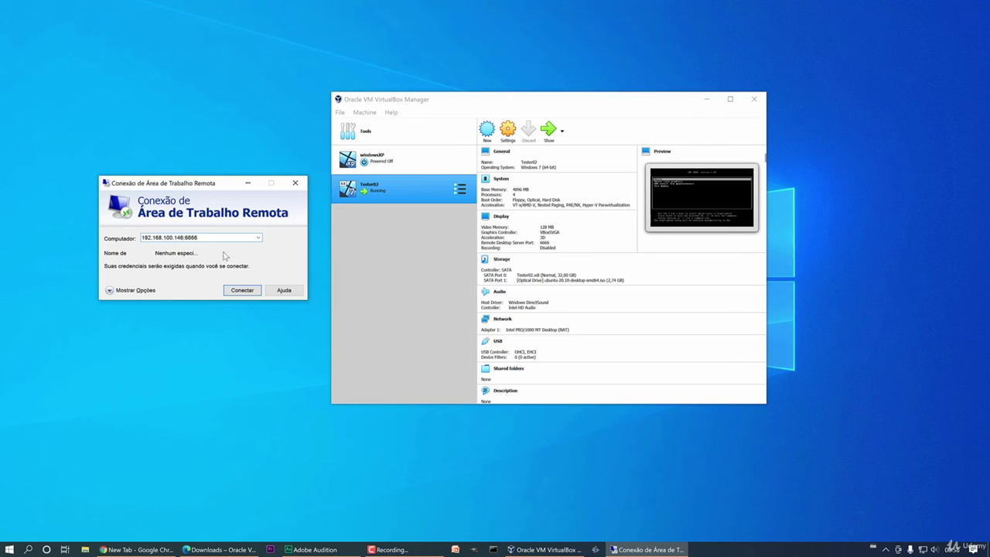
click(242, 288)
Connect to 192.168.100.146, accept the certificate, and boot the Ubuntu entry from the GRUB menu
click(239, 284)
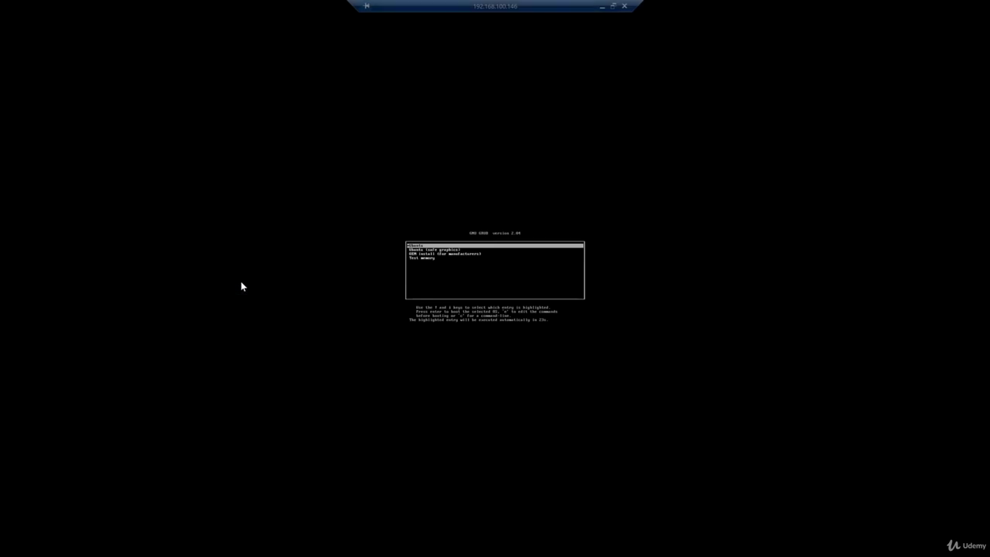
key(Down)
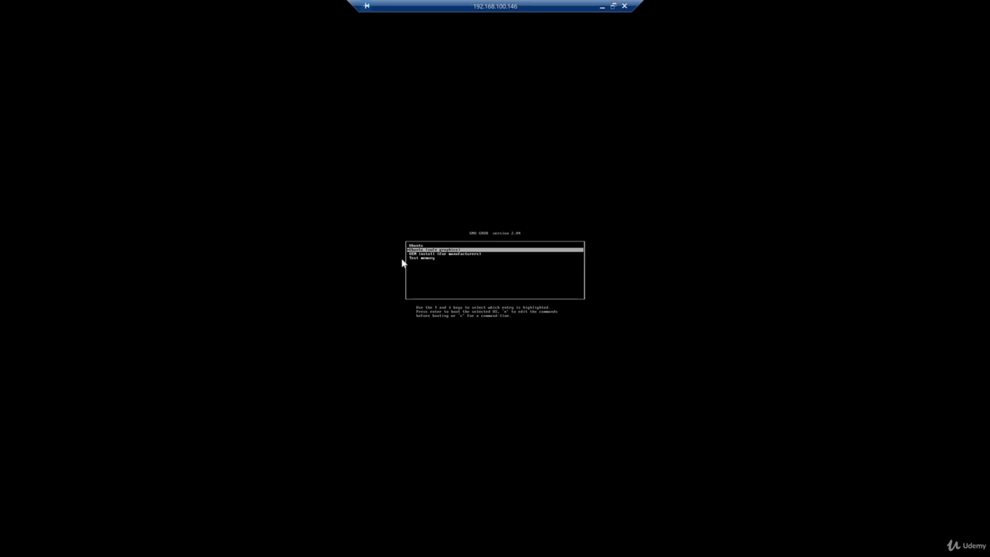
key(Down)
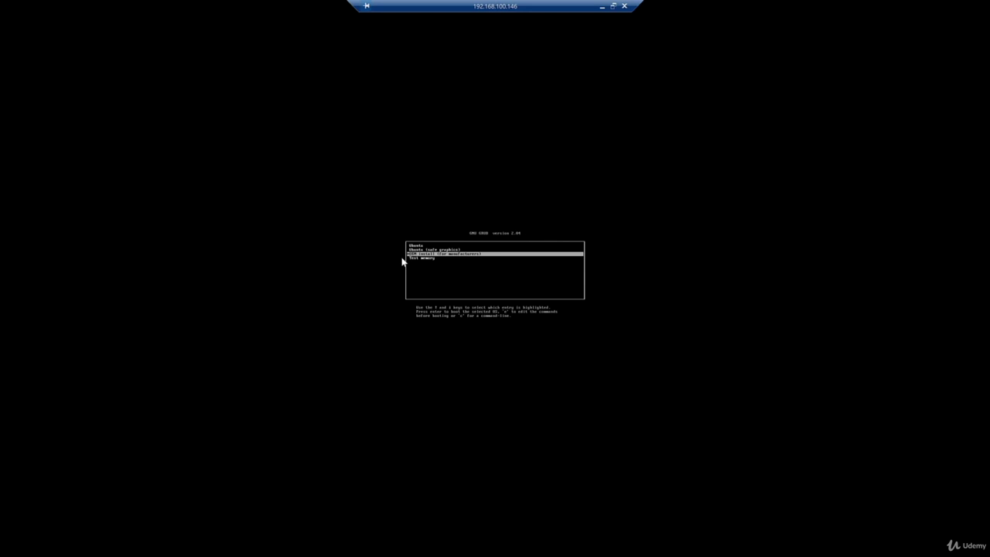
key(Up)
key(Up)
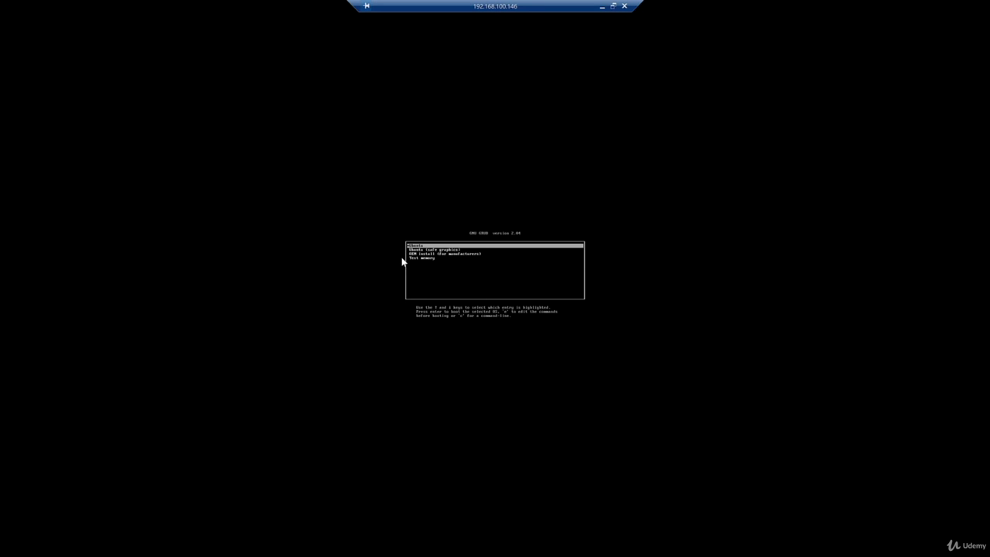
key(Return)
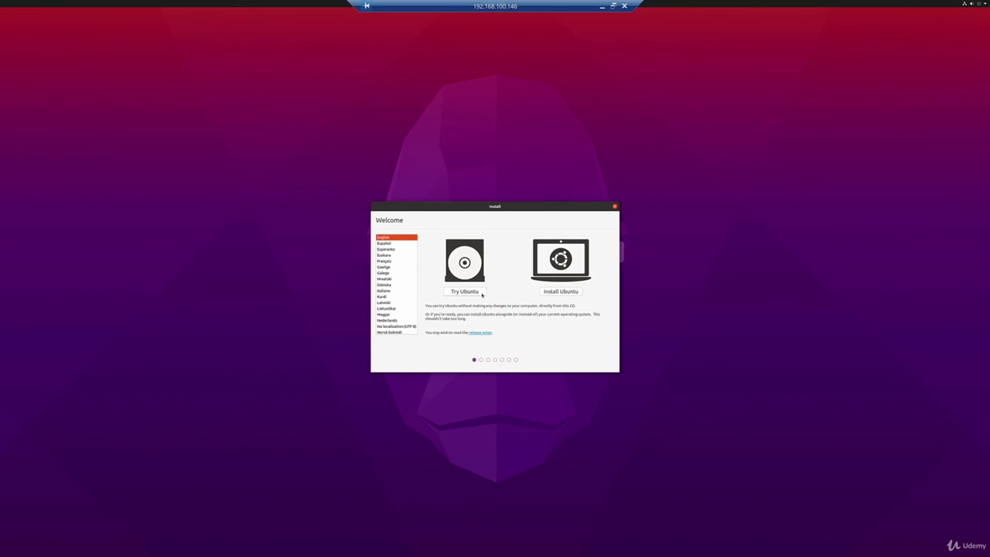
Choose Try Ubuntu, then open the Home folder in Files, move the window, and close it
click(481, 294)
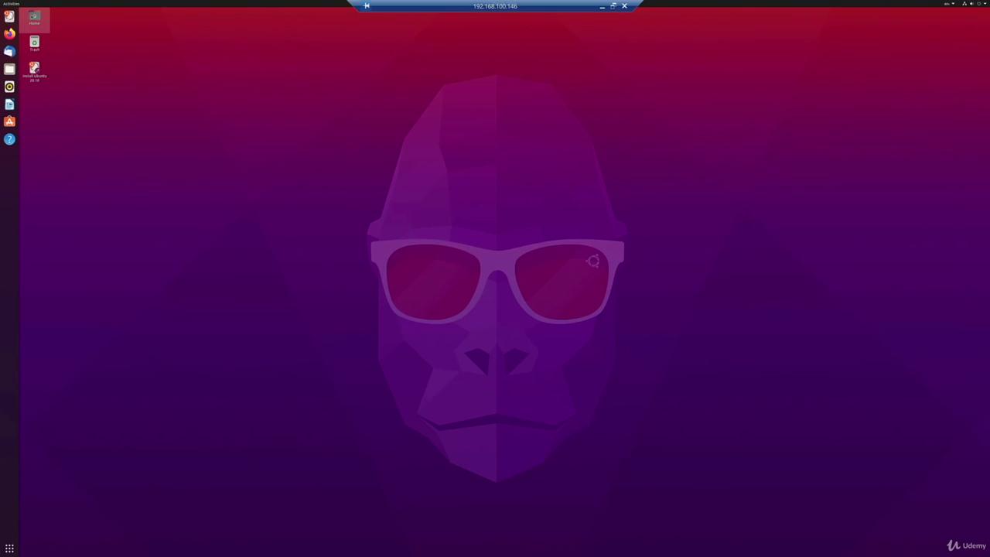
key(Return)
drag(201, 46, 667, 169)
click(682, 171)
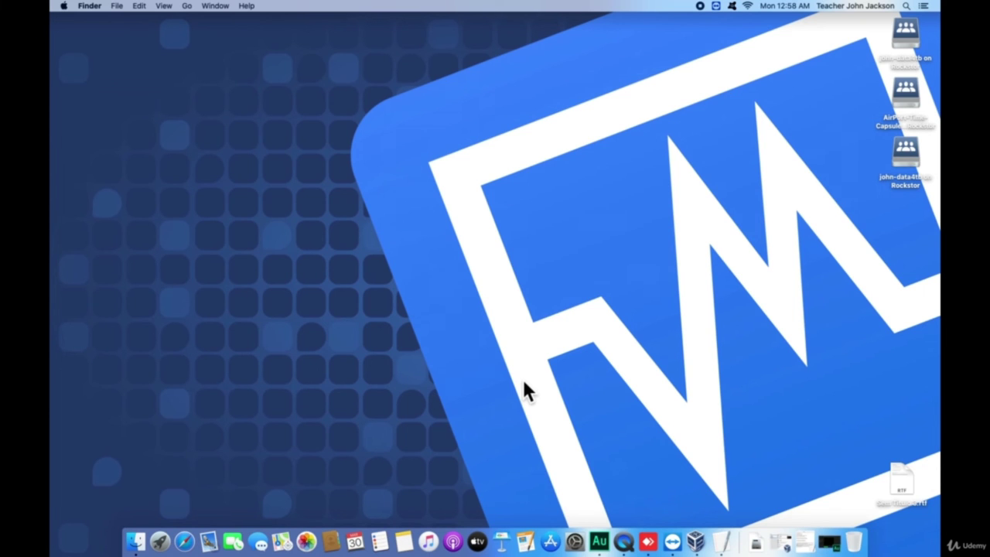
Bring back the VirtualBox Manager window, widening it and reducing its height
click(782, 541)
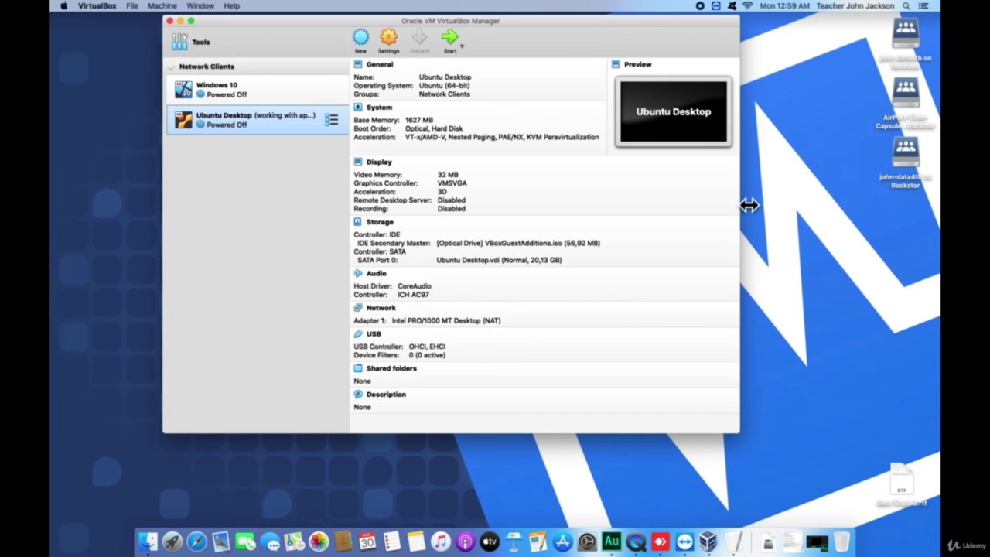
drag(749, 205, 845, 206)
drag(642, 443, 639, 276)
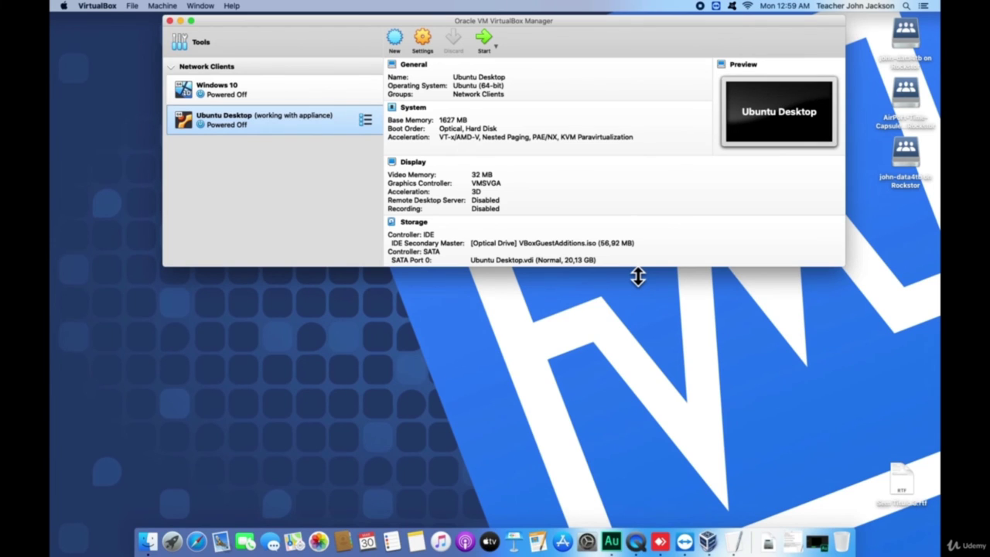
Launch Terminal from the Other group in Launchpad
click(172, 543)
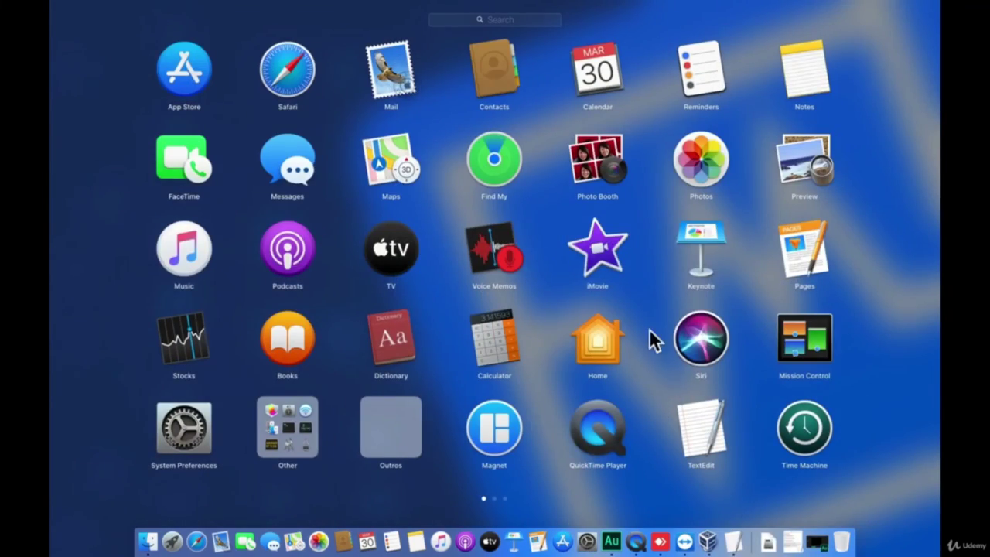
scroll(532, 323, down, 2)
scroll(573, 328, up, 2)
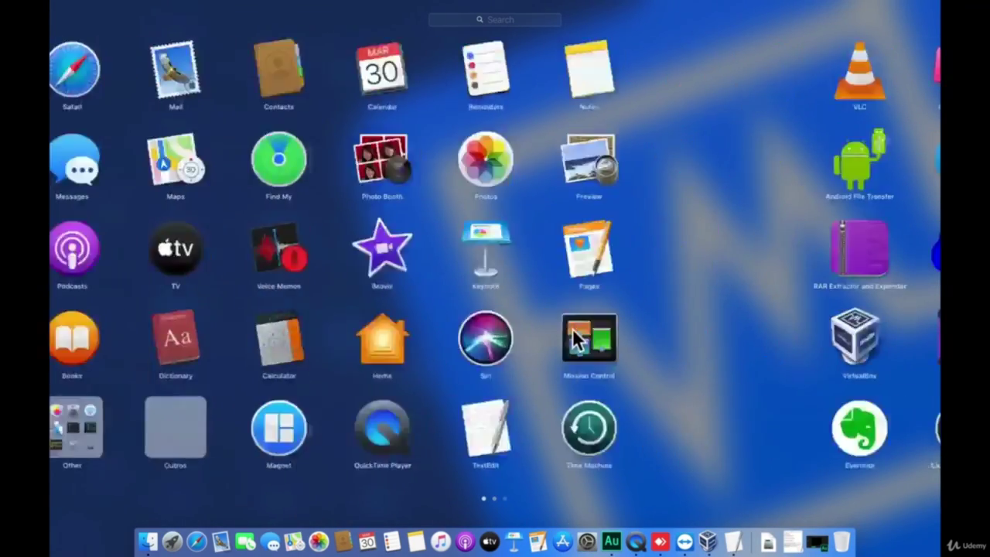
click(312, 423)
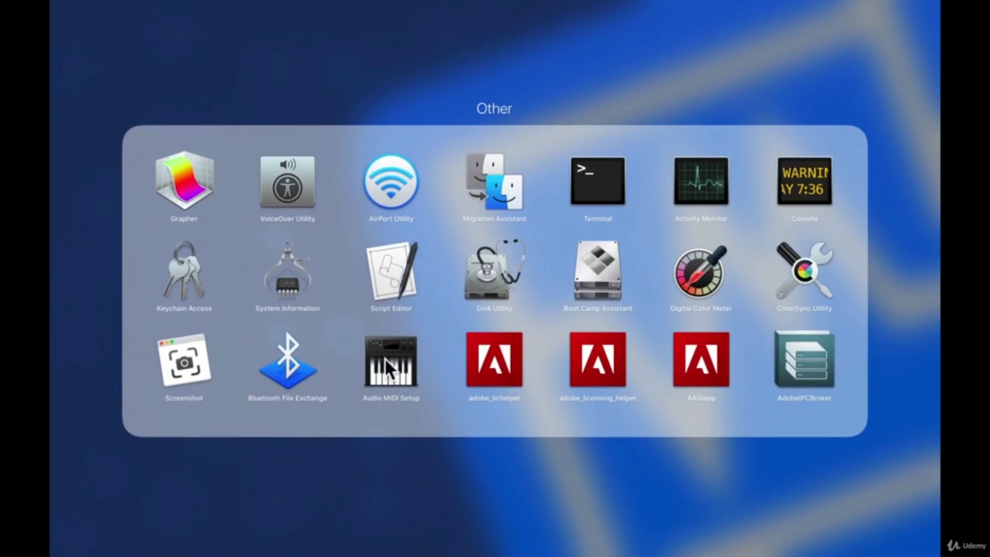
click(611, 188)
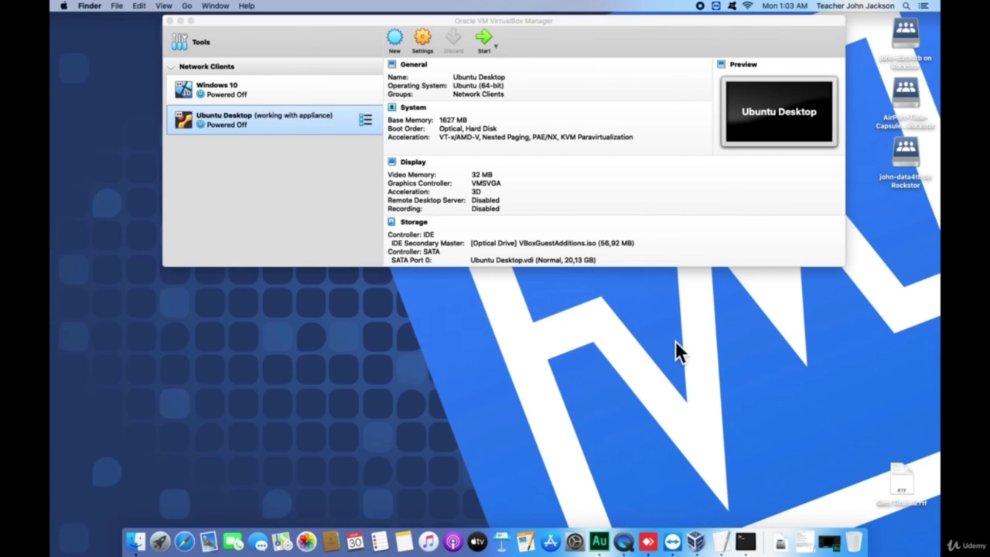
Open a new Terminal window and resize it
click(159, 542)
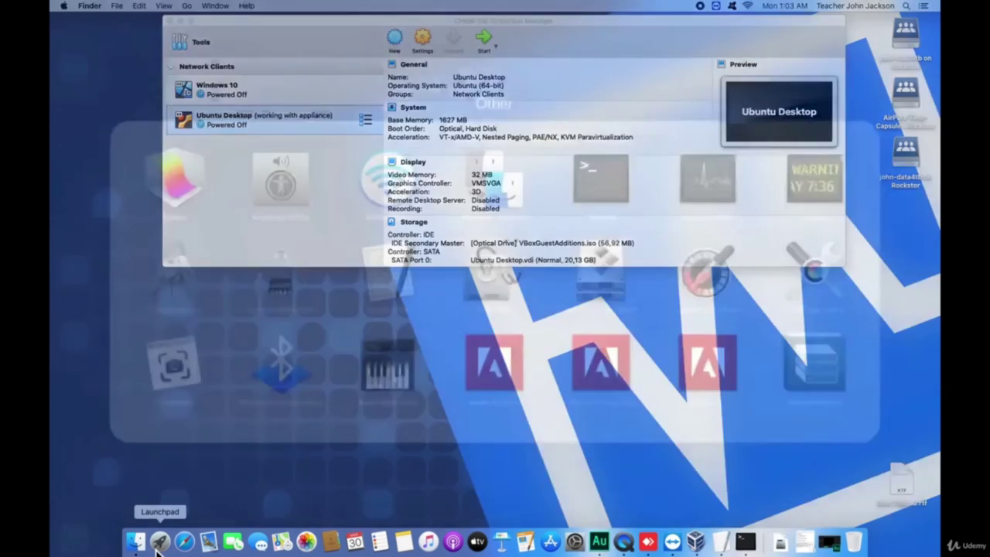
click(598, 185)
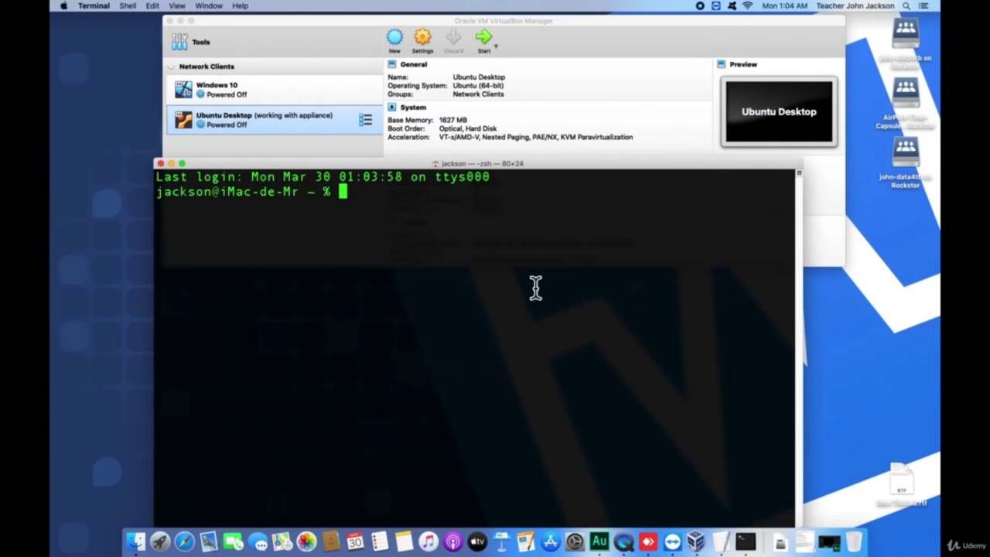
drag(346, 169, 359, 282)
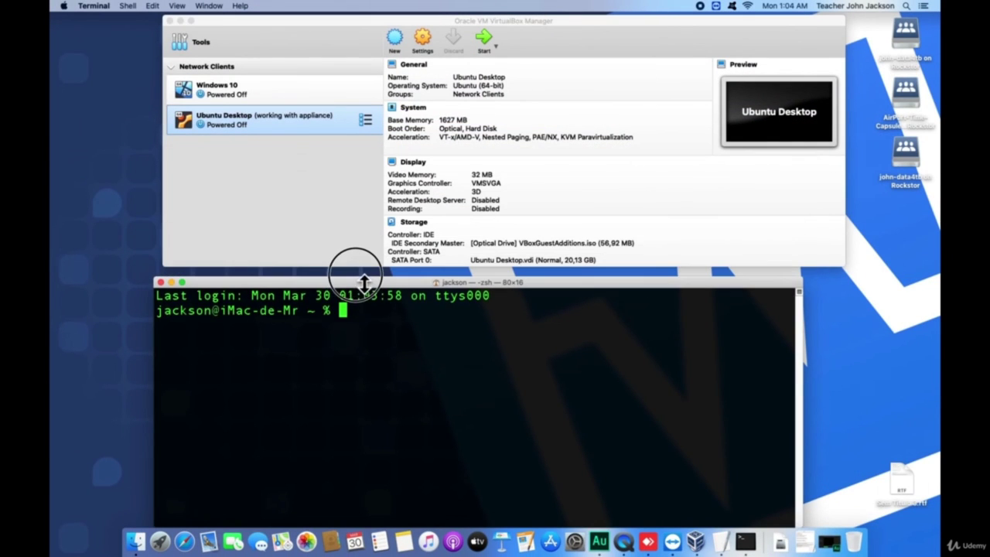
drag(798, 406, 850, 427)
mouse_move(507, 282)
mouse_down()
mouse_move(510, 270)
mouse_move(513, 282)
mouse_up()
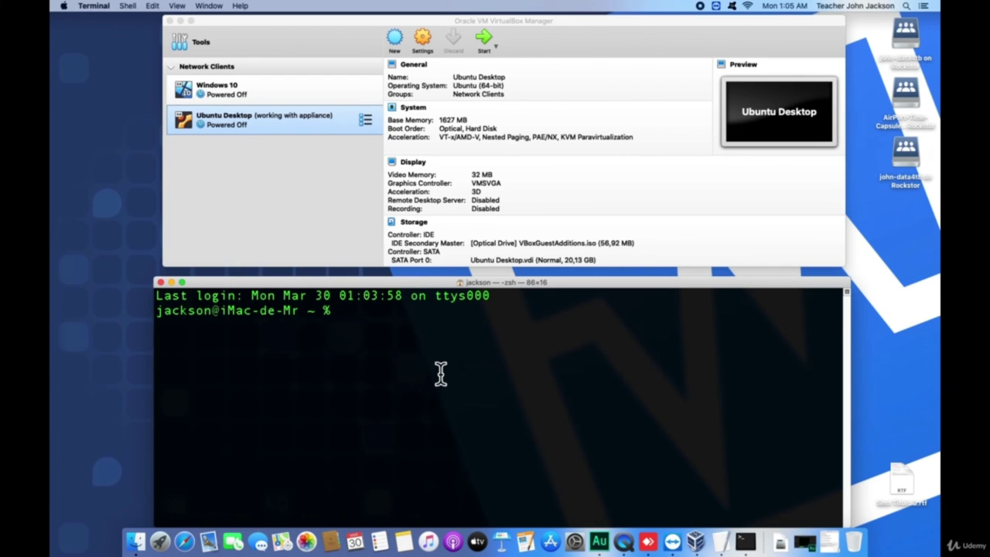
Clear the screen and run vboxmanage list vms to list registered machines
key(super+k)
text(vbo)
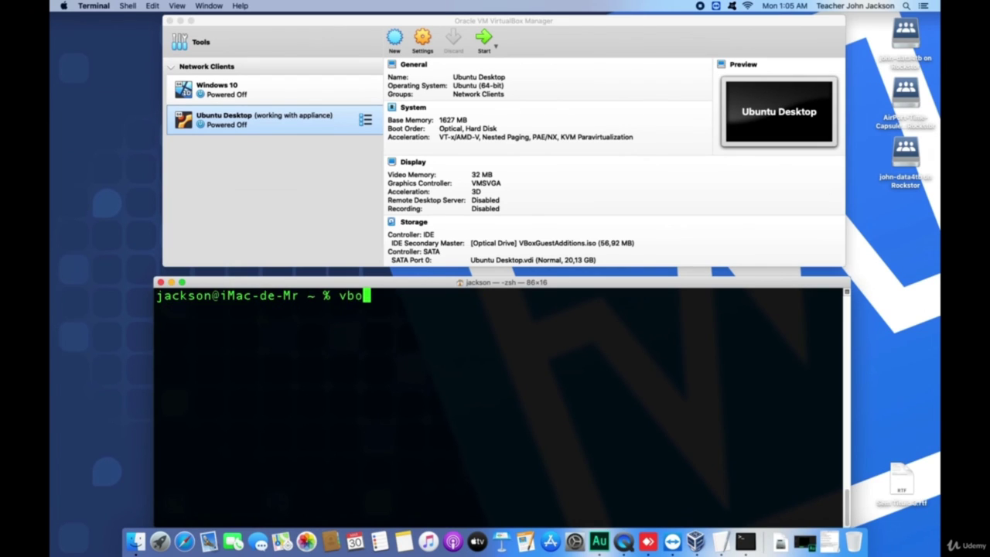
text(xmanage list )
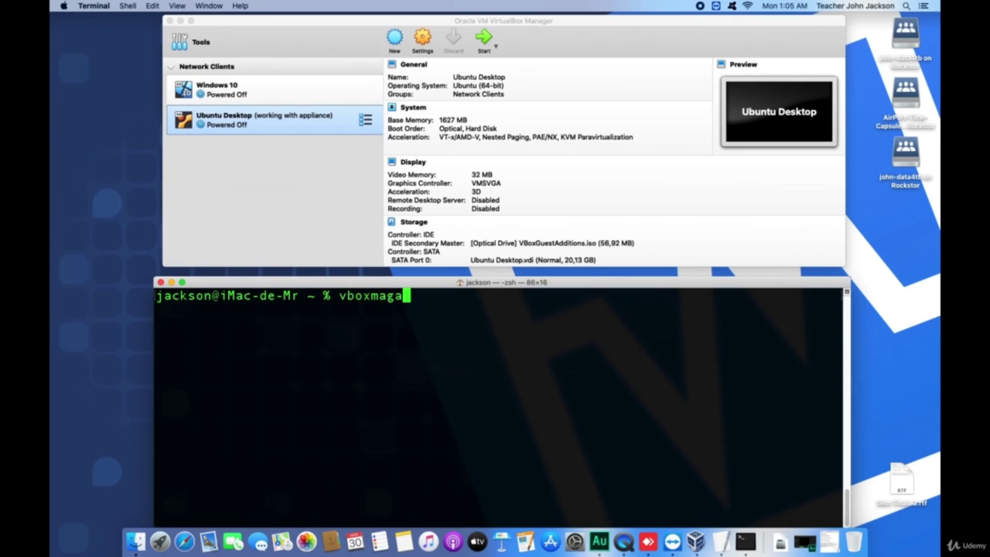
text(vms)
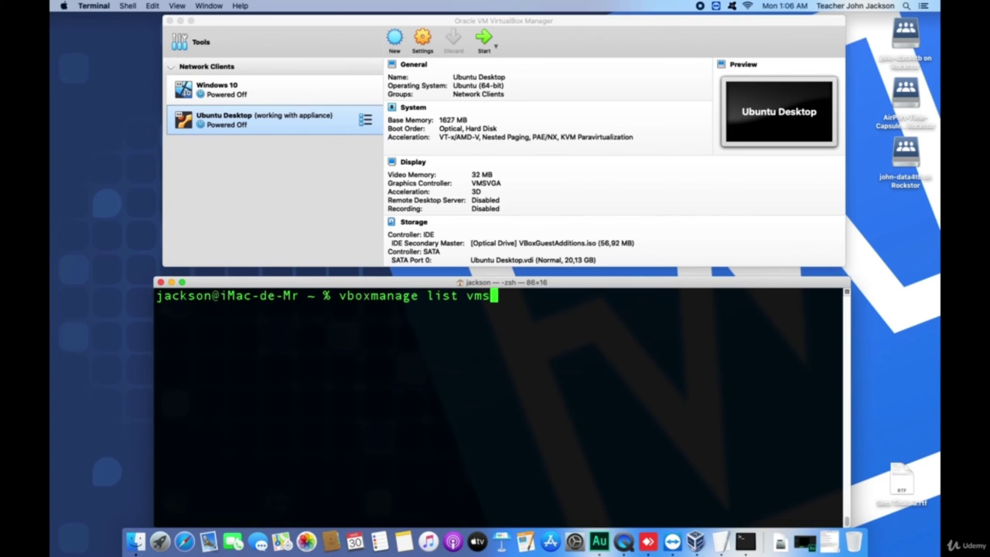
key(Return)
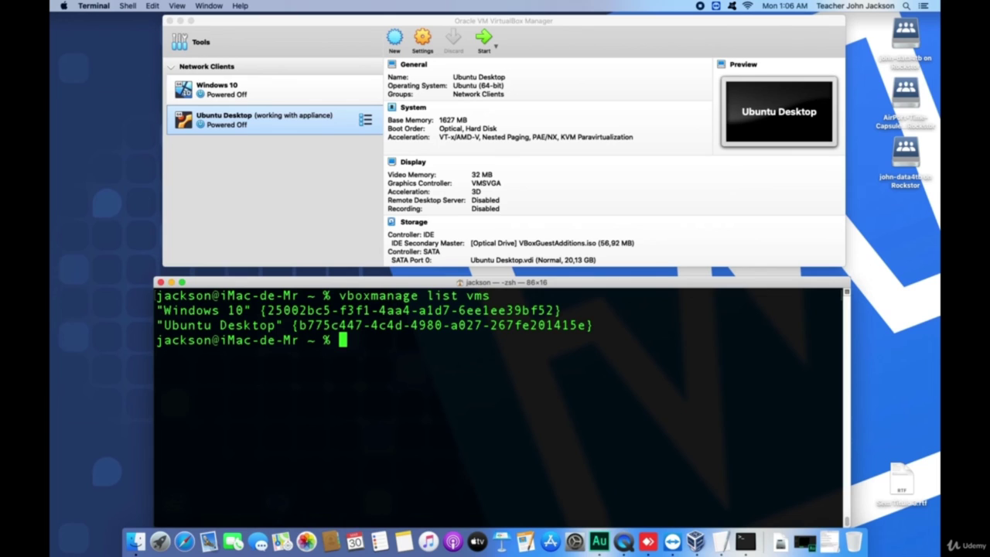
Match the listed Windows 10 and Ubuntu Desktop names and UUID against their VirtualBox entries
drag(162, 310, 245, 311)
click(255, 317)
click(246, 91)
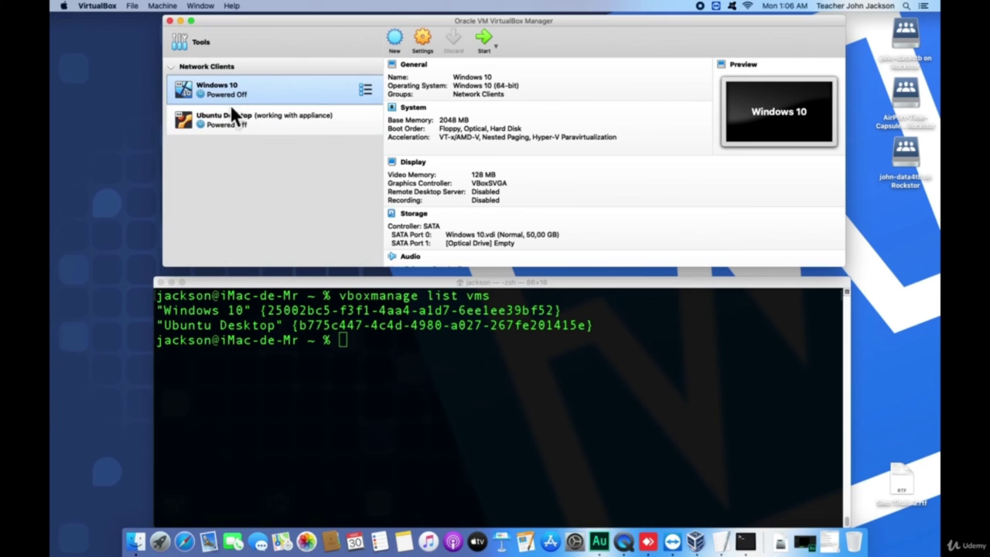
click(287, 339)
drag(164, 331, 273, 339)
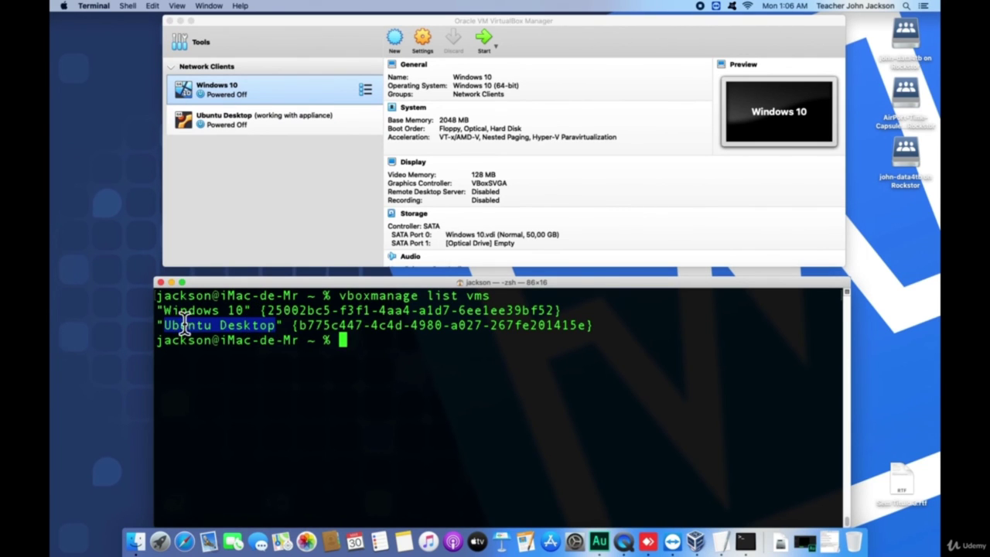
click(264, 124)
click(398, 387)
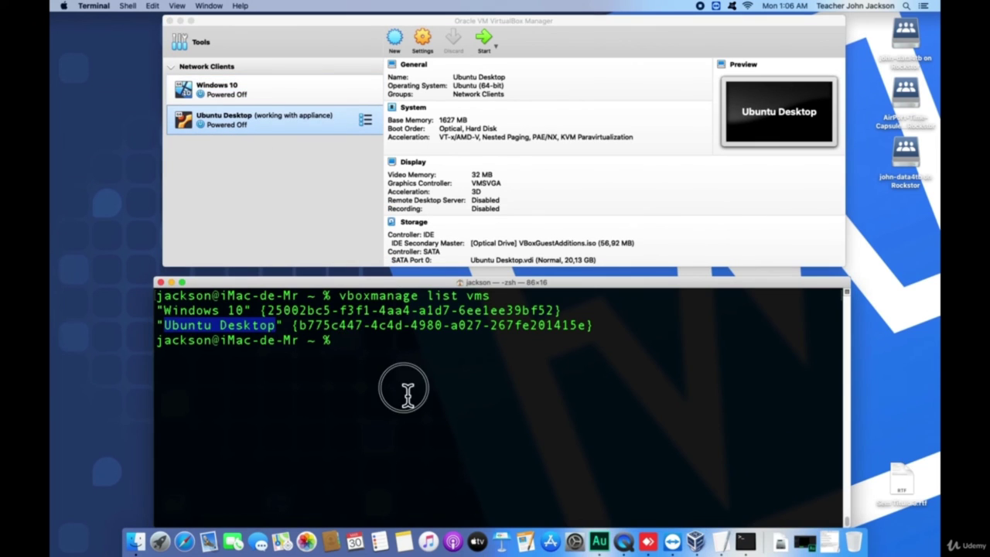
drag(300, 328, 267, 311)
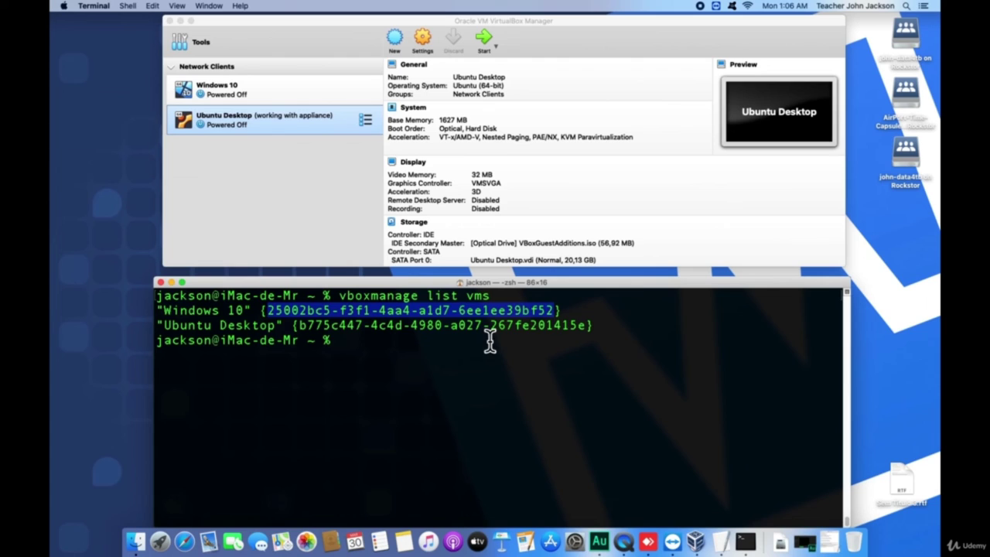
click(495, 352)
Add blank prompt lines, then run clear to empty the Terminal screen
key(Return)
key(Return)
key(Return)
key(Return)
key(Return)
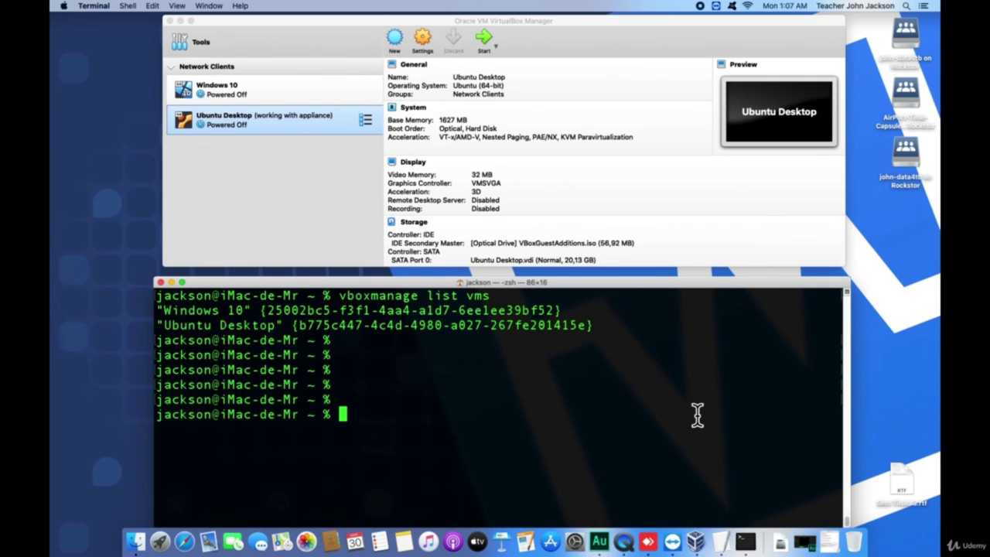
key(Return)
text(cla)
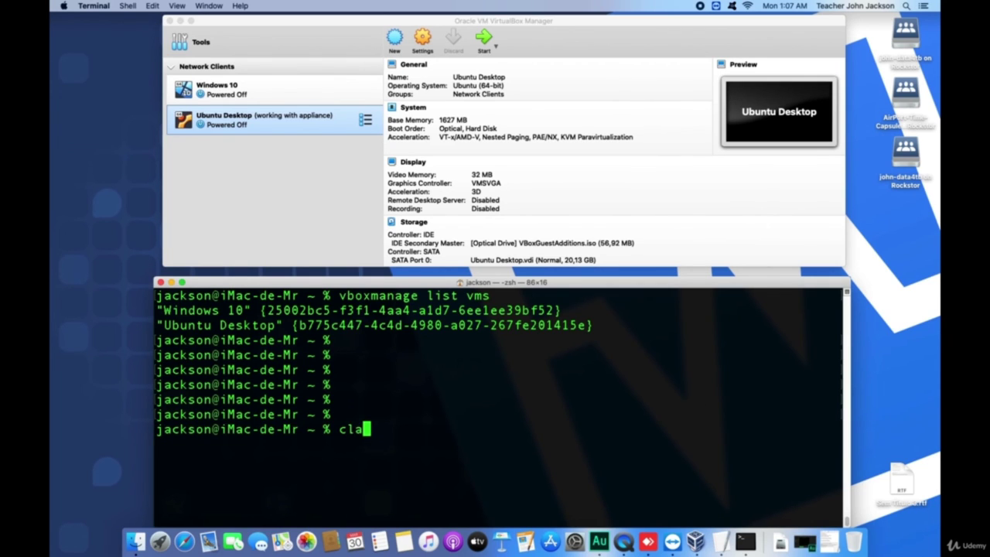
key(BackSpace)
text(ear)
key(Return)
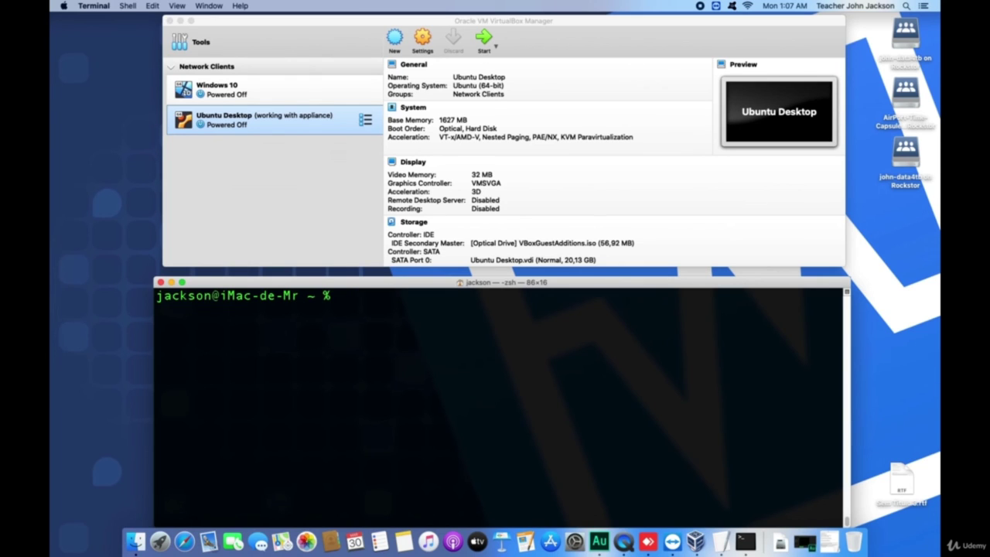
Run vboxmanage list runningvms, which returns nothing, and add a blank prompt line
text(vboxmanage list r)
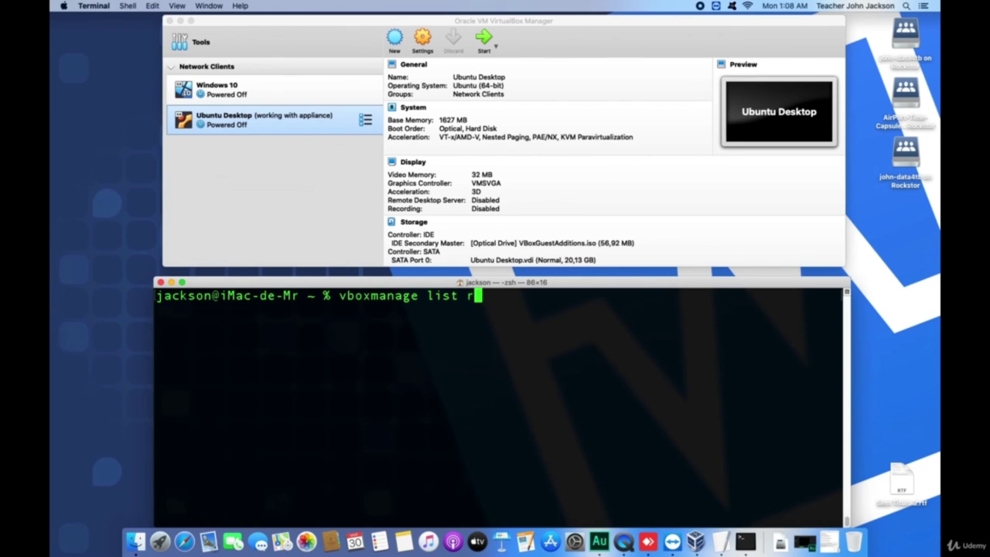
text(unningvms)
key(Return)
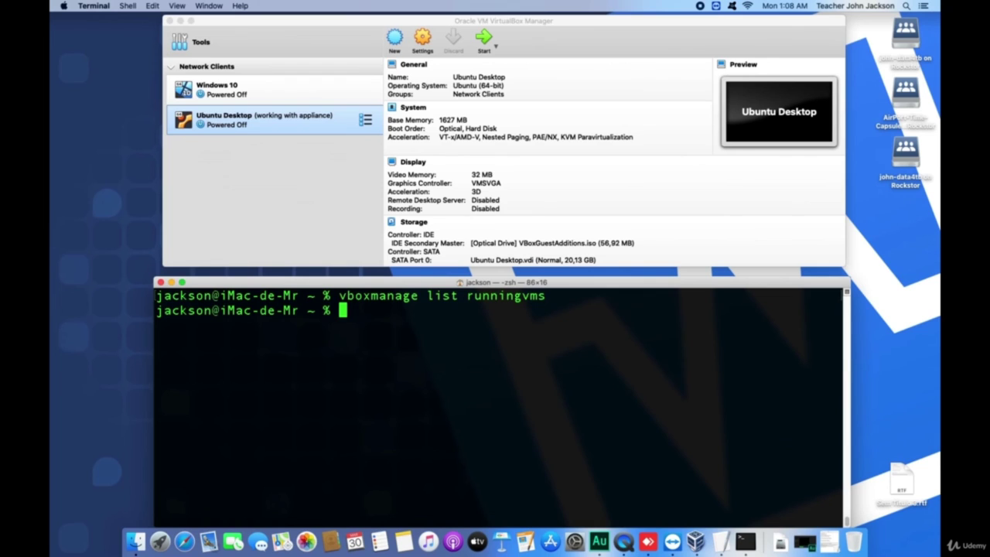
key(Return)
key(Return)
key(Return)
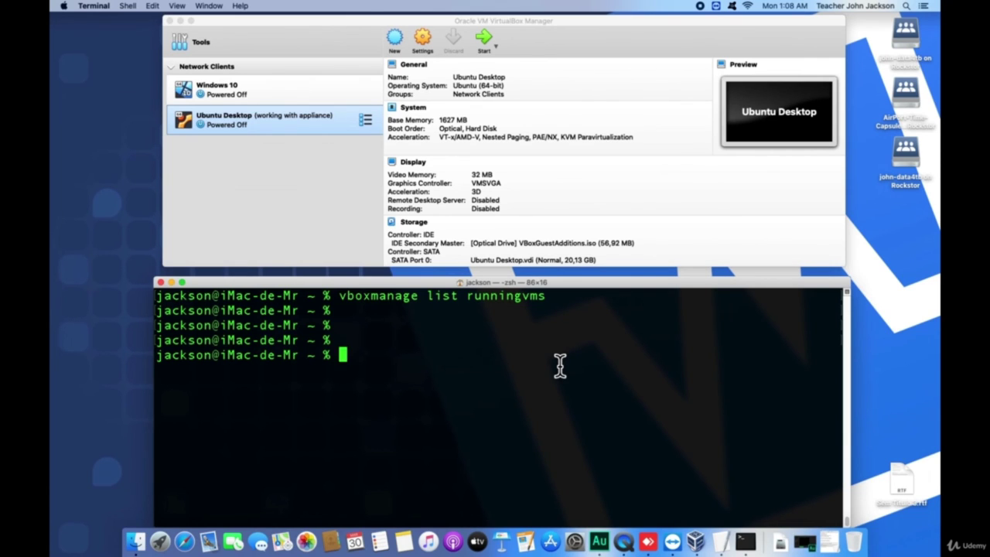
text(vbox)
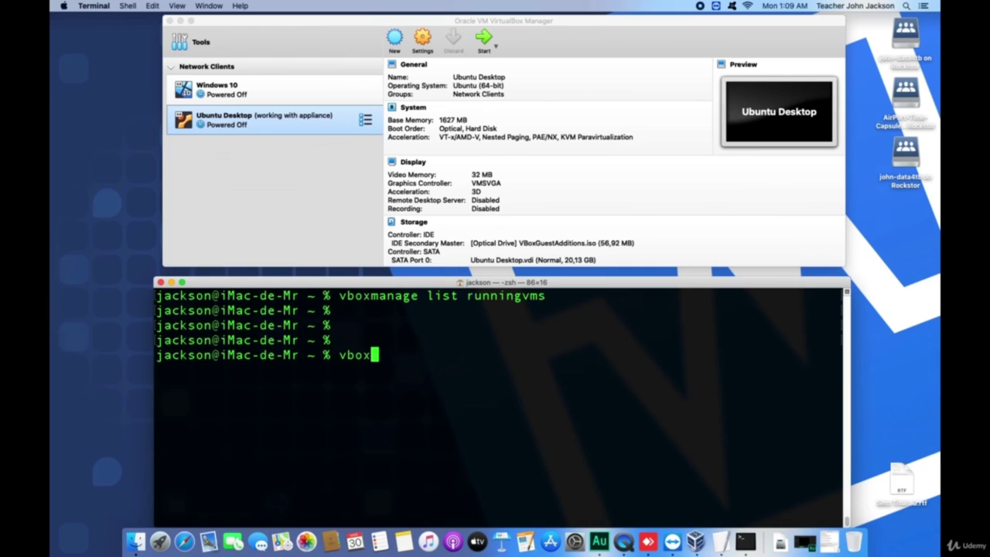
text(manage)
Clear the screen and run vboxmanage startvm --type headless "Ubuntu Desktop"
key(ctrl+l)
text(star)
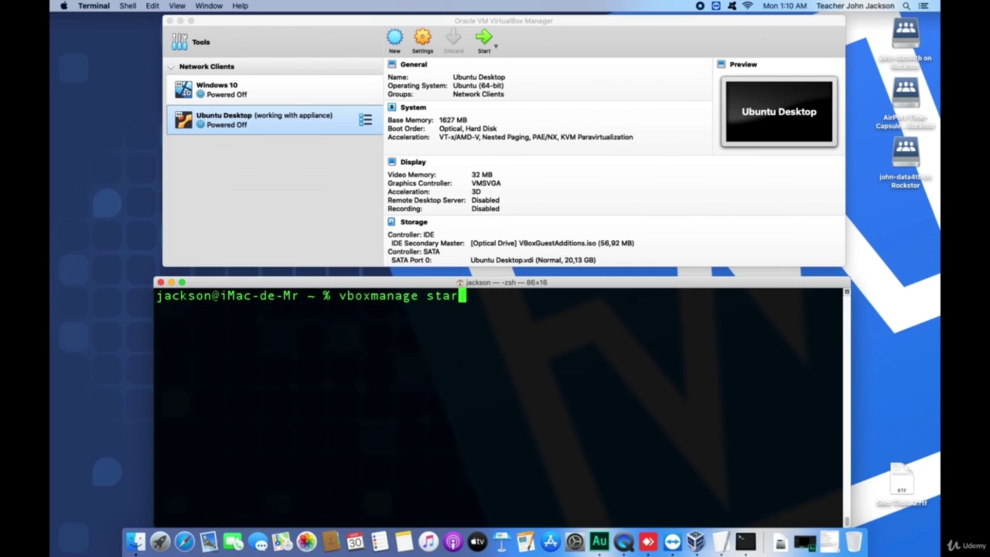
text(tvm --type he)
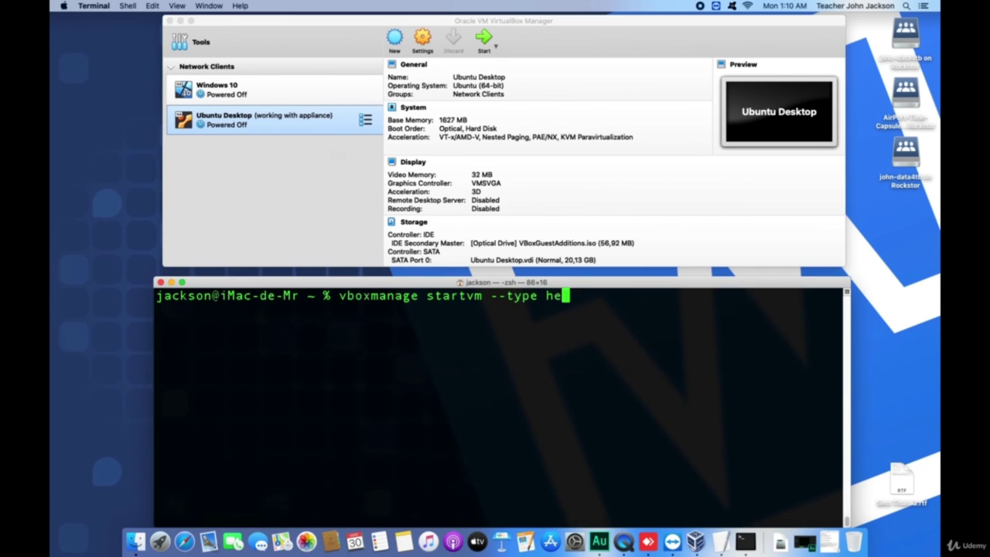
text(adless)
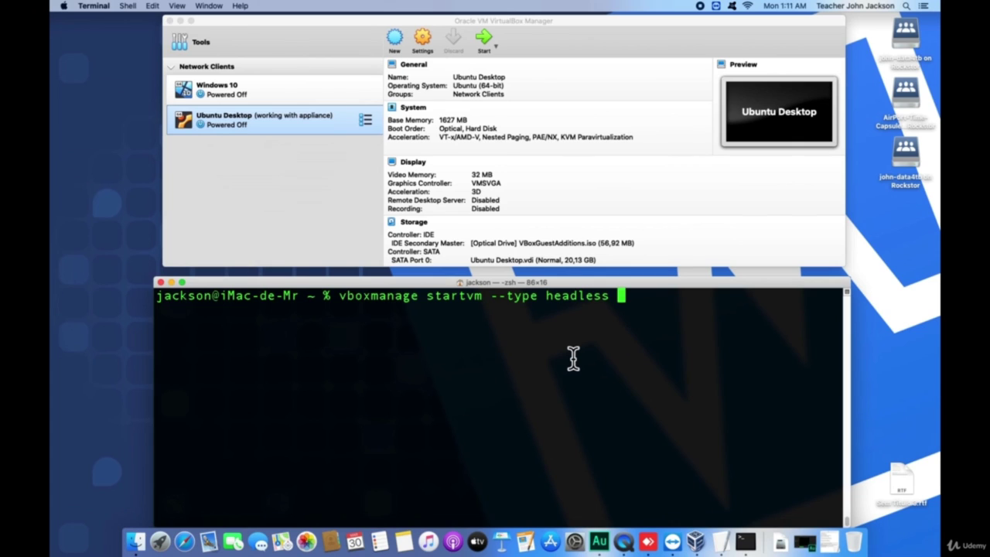
text("")
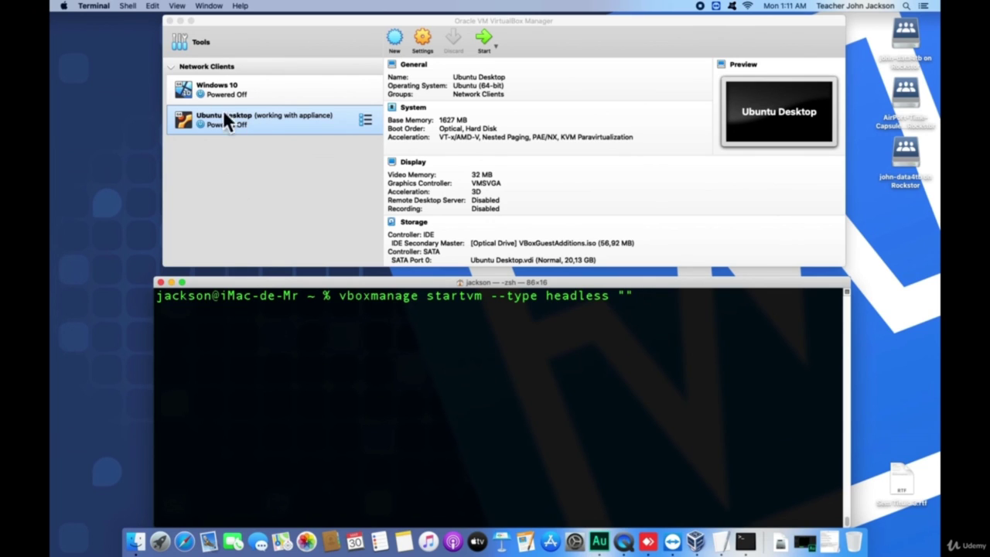
text(Ubuntu Desk)
key(BackSpace)
text(ktop")
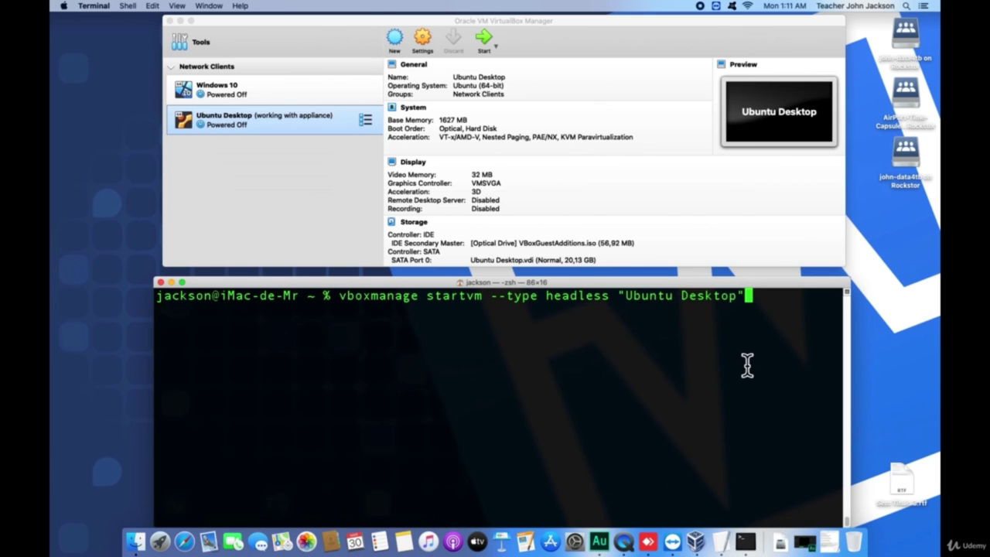
key(Return)
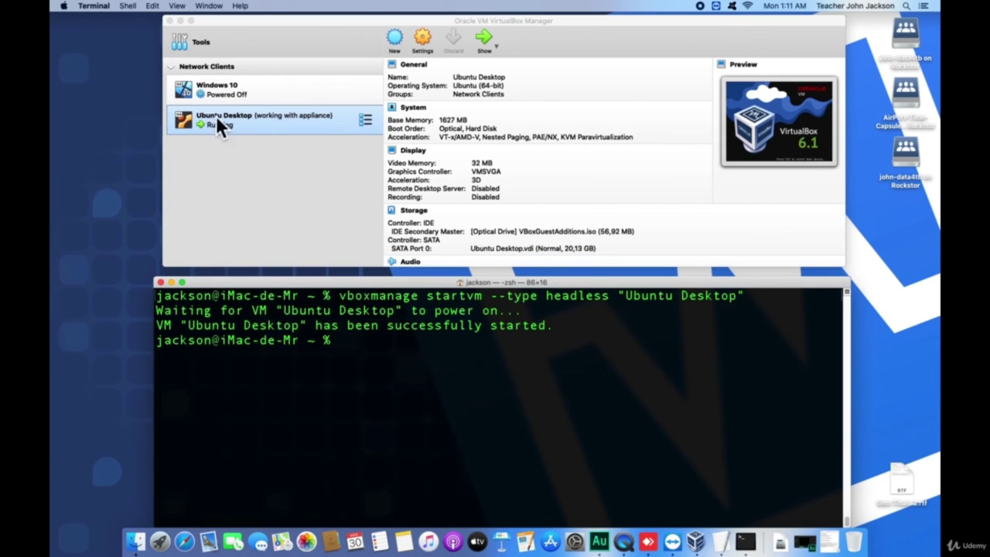
key(Return)
key(Return)
key(Return)
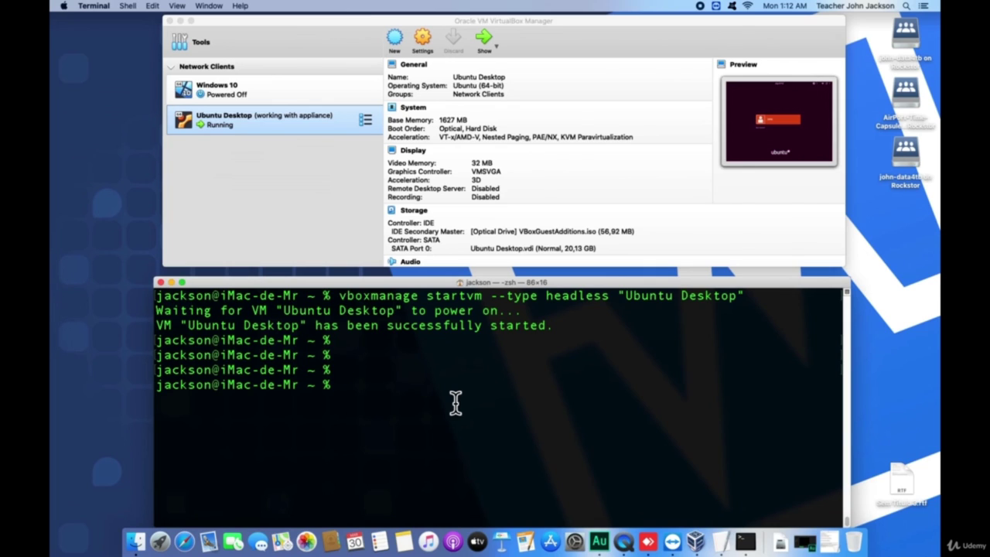
Rerun vboxmanage list runningvms and highlight Ubuntu Desktop in its output
text(xv)
key(BackSpace)
key(BackSpace)
text(vboxma)
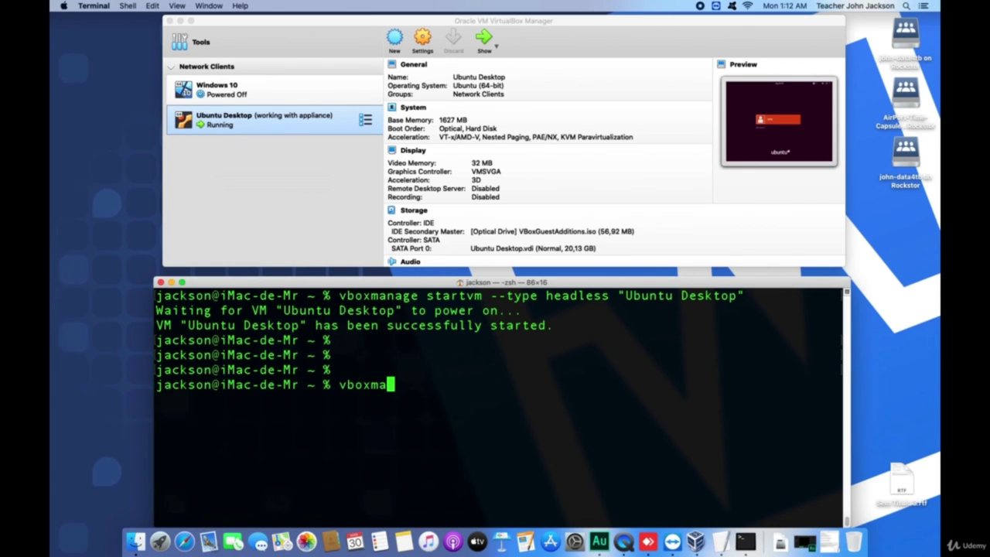
text(nage list )
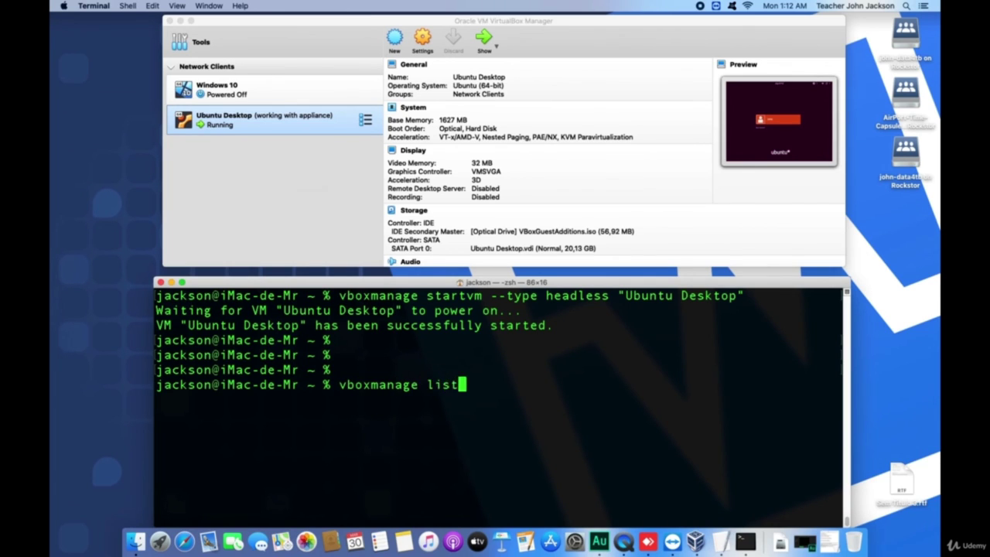
text(running)
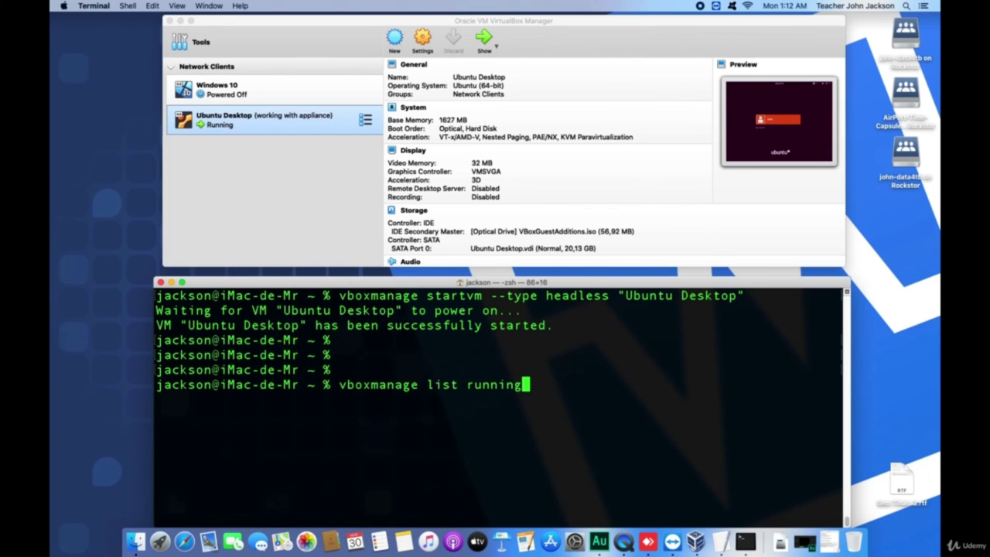
text(vms)
key(Return)
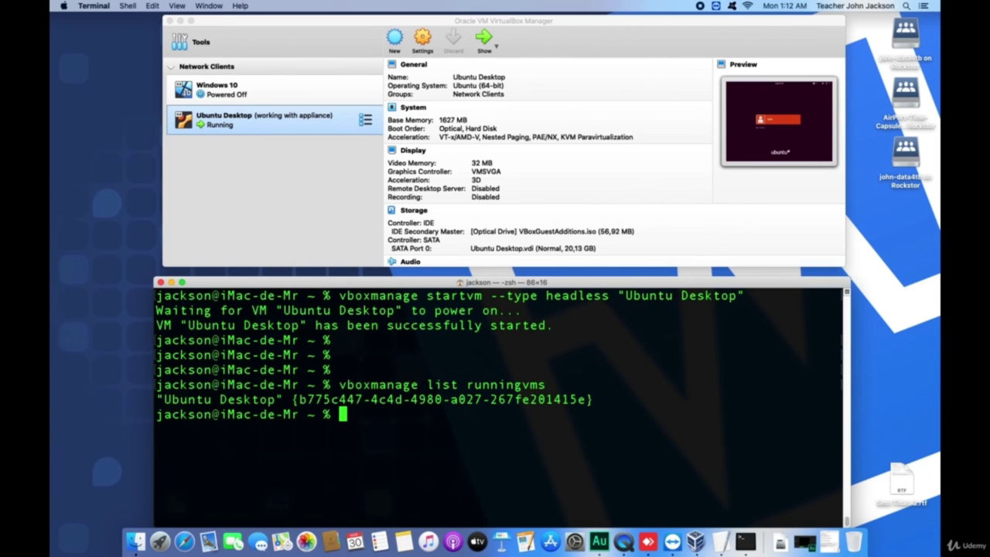
drag(161, 405, 300, 408)
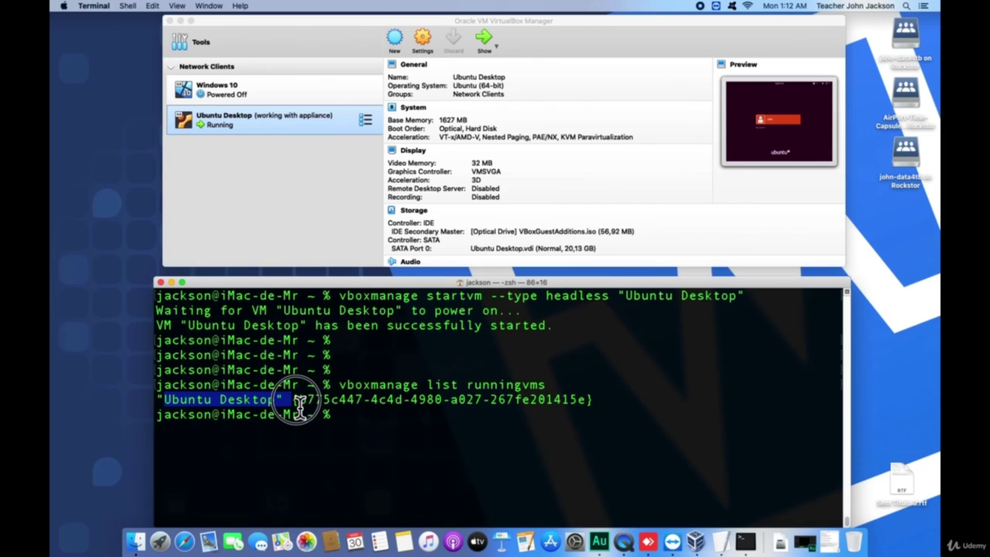
click(298, 405)
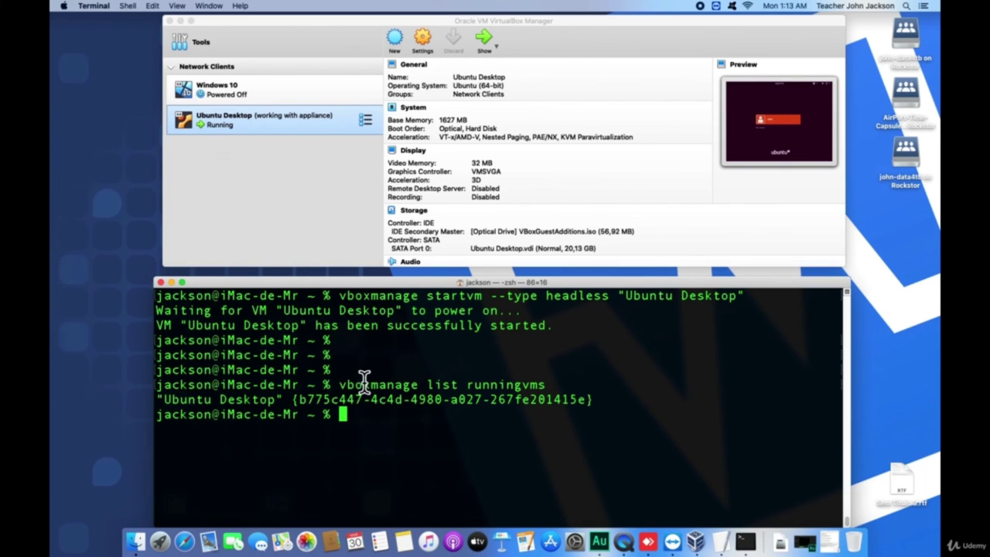
Clear the Terminal screen and make the Terminal window active again
key(Return)
key(Return)
key(Return)
text(clear)
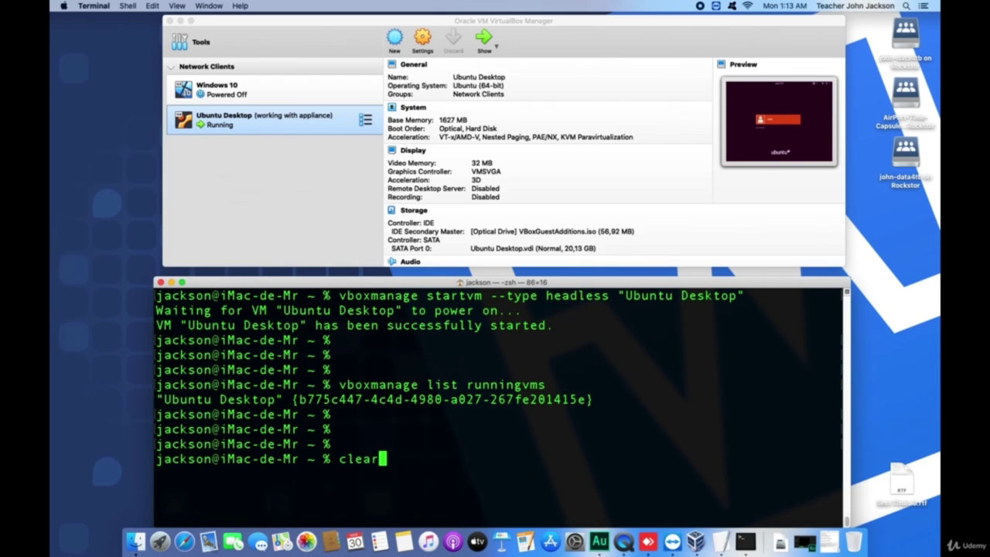
key(Return)
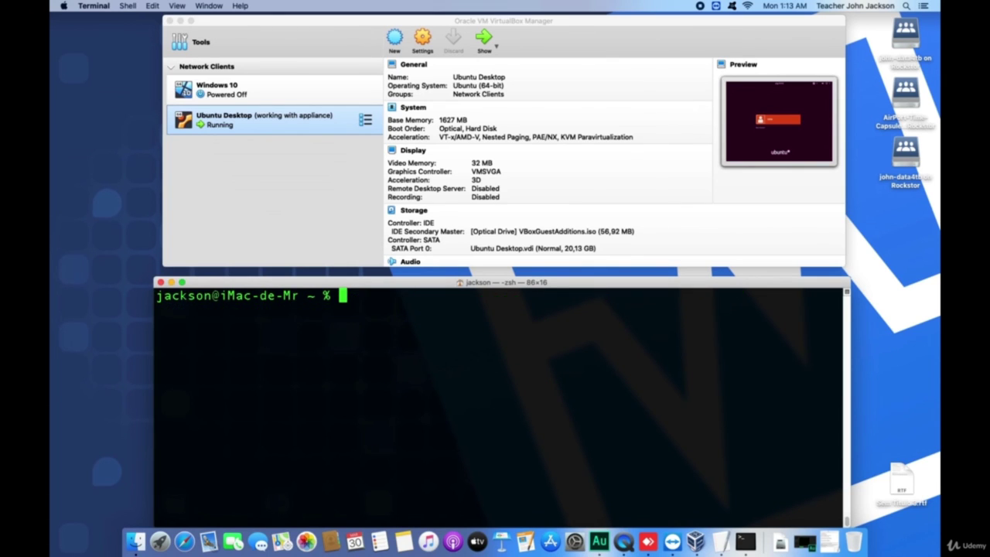
key(super+Tab)
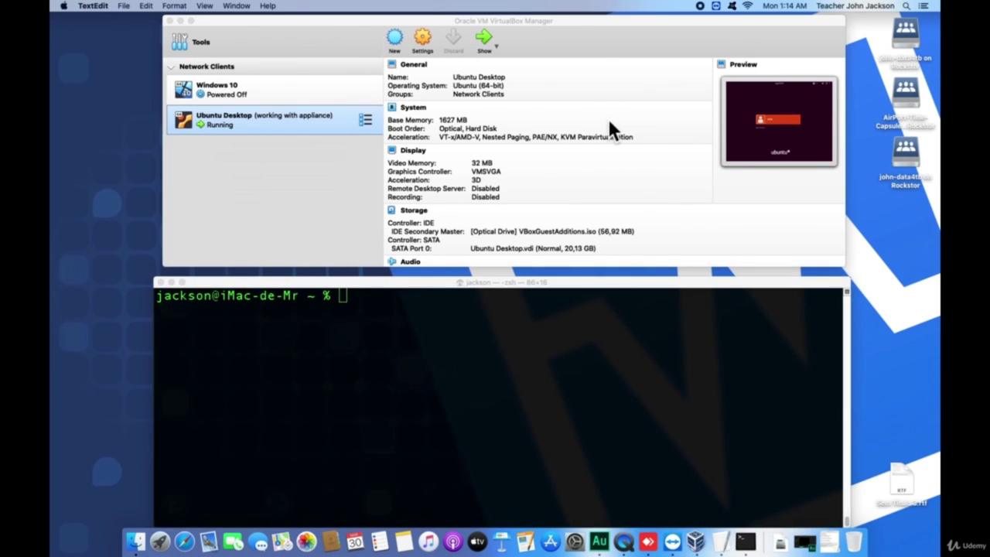
click(497, 311)
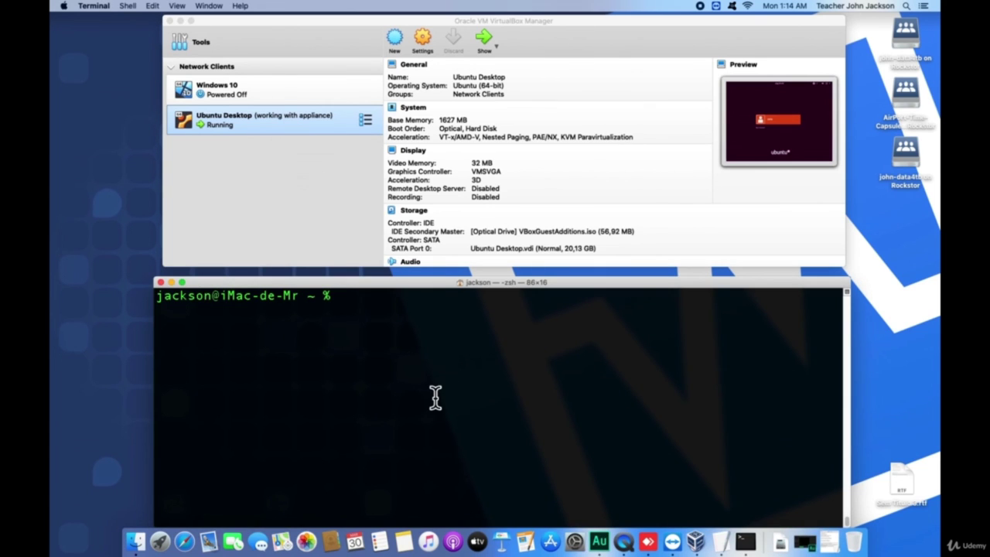
Power off the VM with vboxmanage controlvm "Ubuntu Desktop" poweroff
text(vboxmanage con)
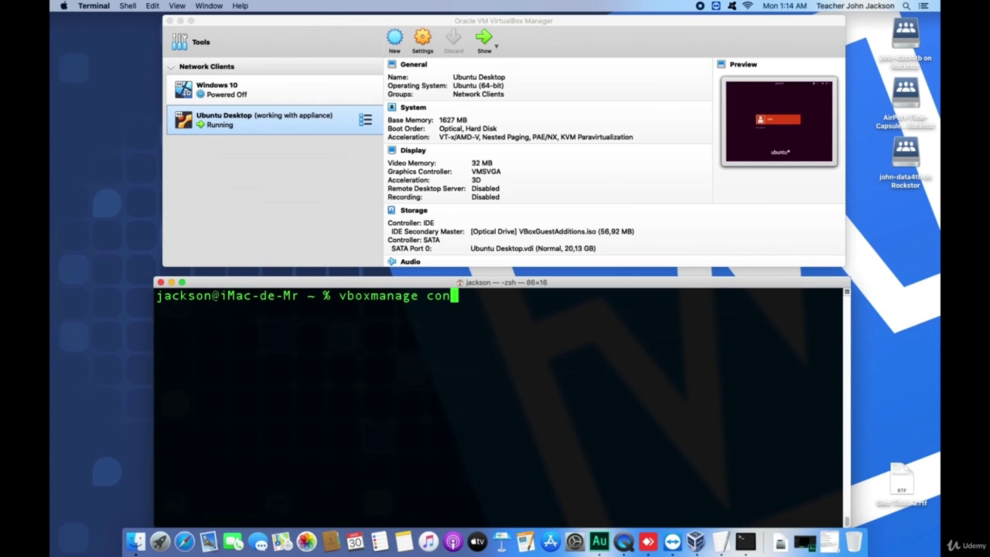
text(trolvm )
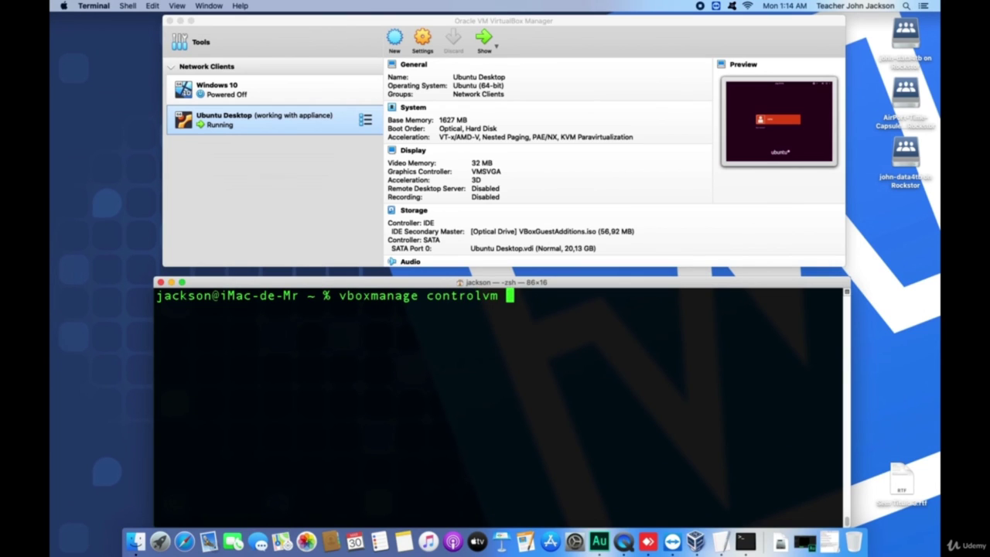
text("")
key(Left)
text(Ubun)
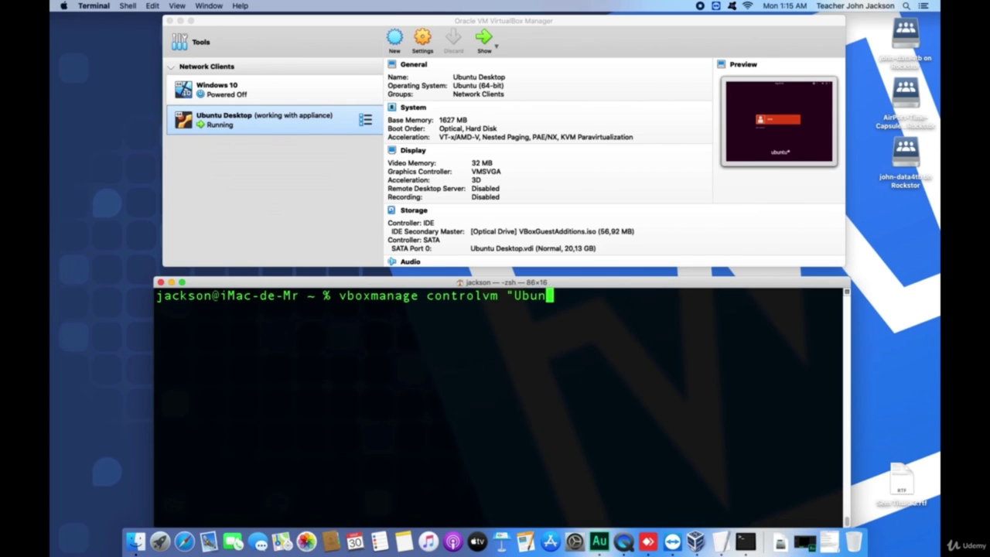
text(tu Desktop)
key(Right)
text(acp)
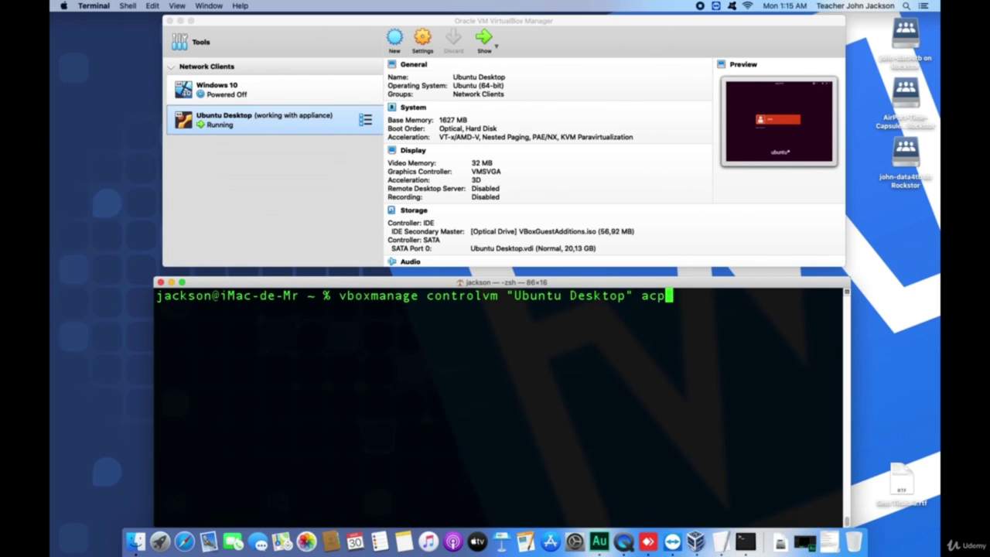
text(ipowerbutton)
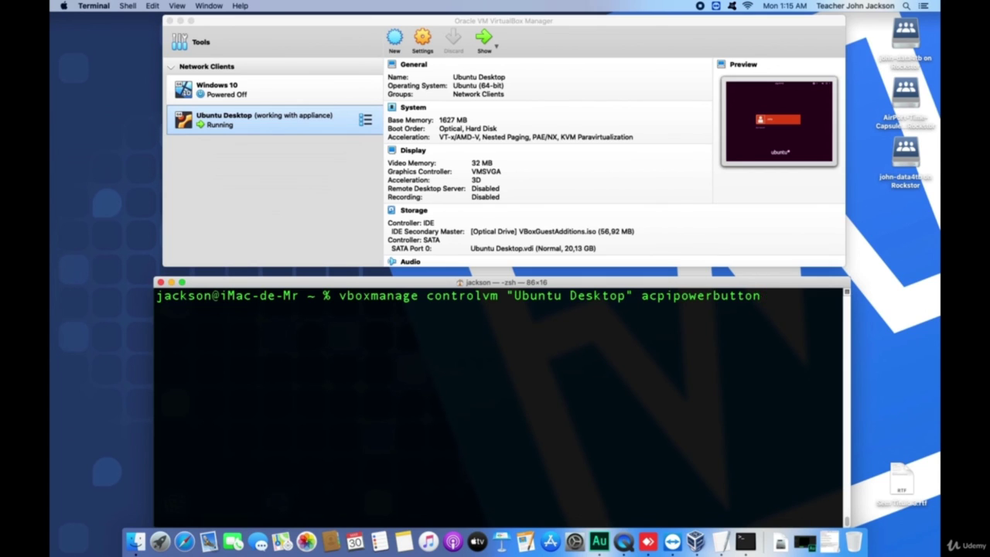
key(BackSpace)
key(BackSpace)
key(BackSpace)
key(BackSpace)
key(BackSpace)
key(BackSpace)
key(BackSpace)
key(BackSpace)
key(BackSpace)
key(BackSpace)
key(BackSpace)
key(BackSpace)
key(BackSpace)
key(BackSpace)
key(BackSpace)
text(poweroff)
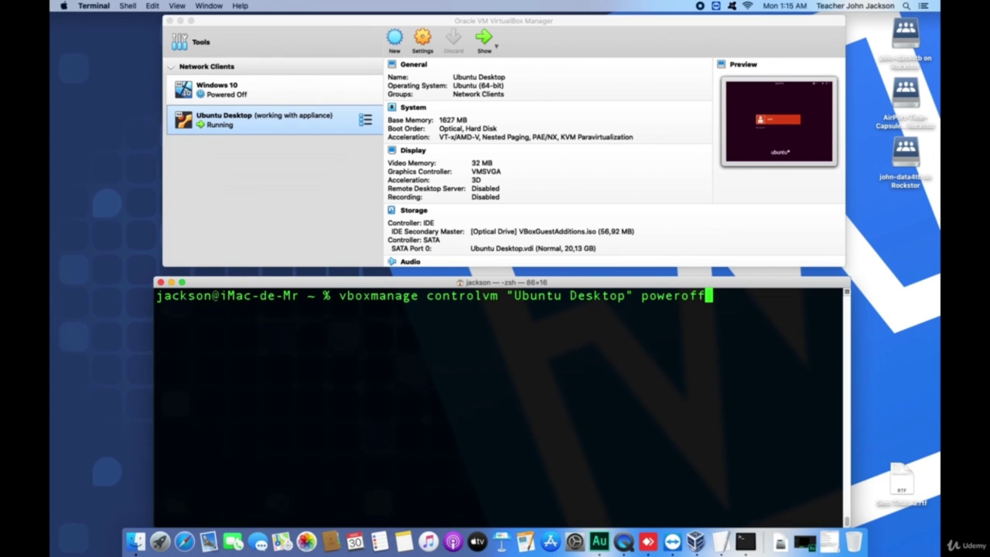
key(Return)
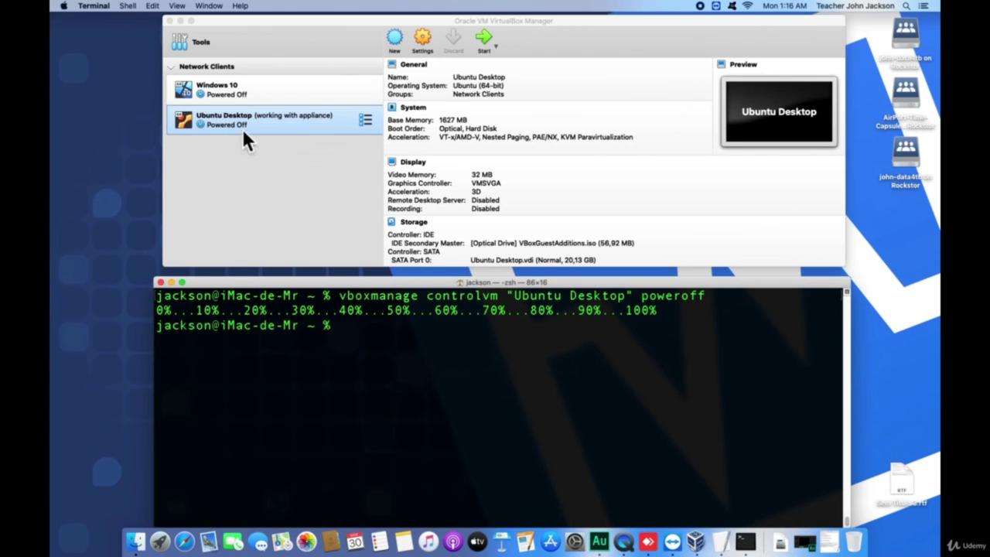
key(Return)
key(Return)
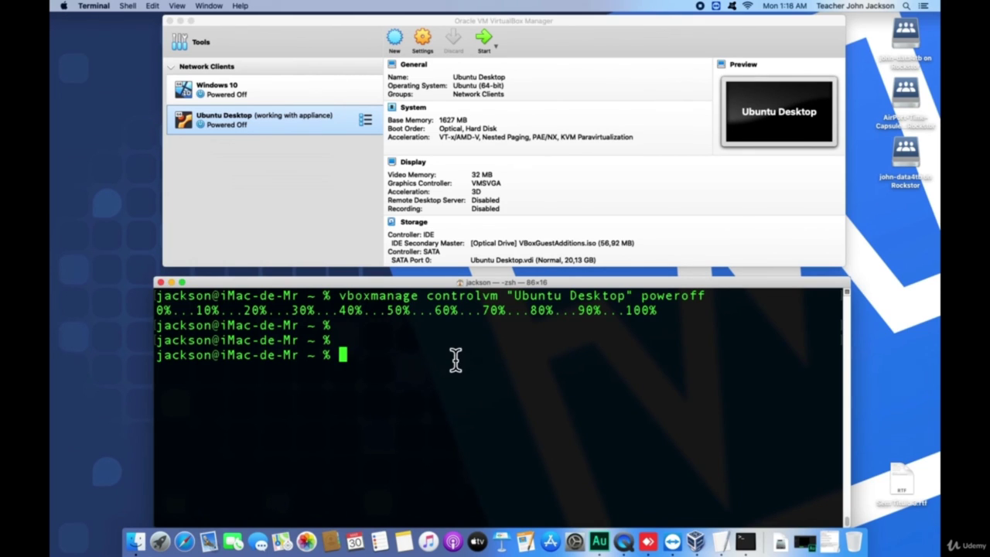
text(clear)
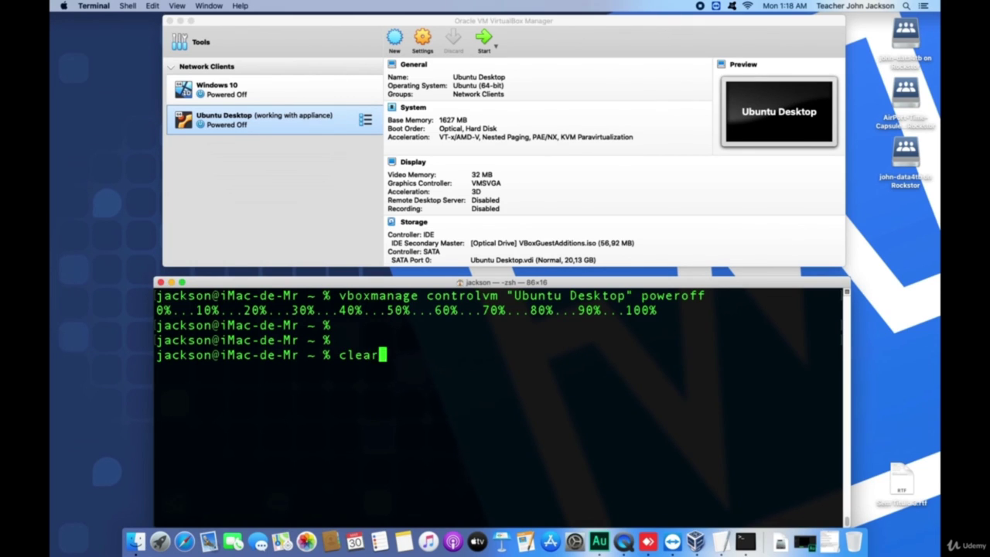
Clear the screen and run vboxmanage snapshot "Ubuntu Desktop" take "SnapClass"
key(Return)
key(Return)
key(Return)
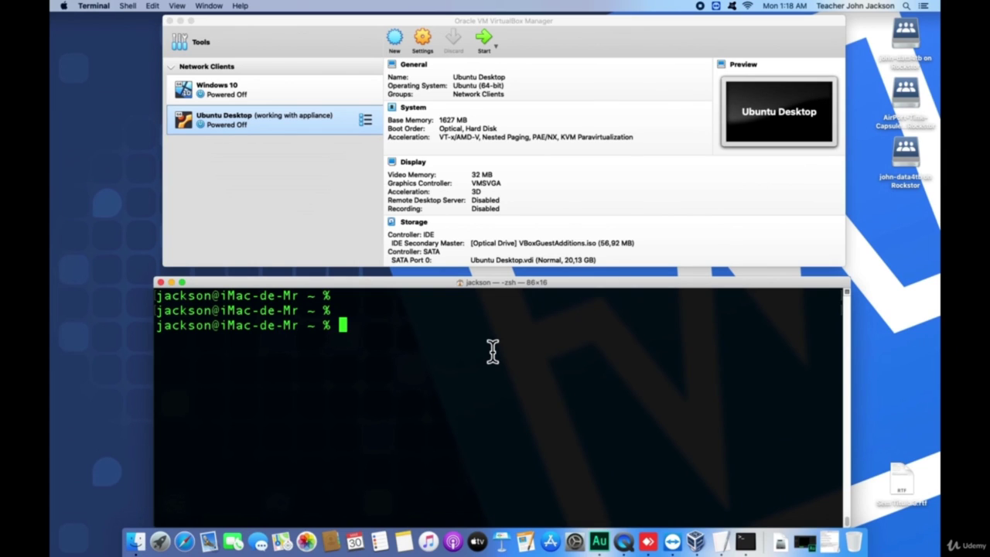
text(vbox)
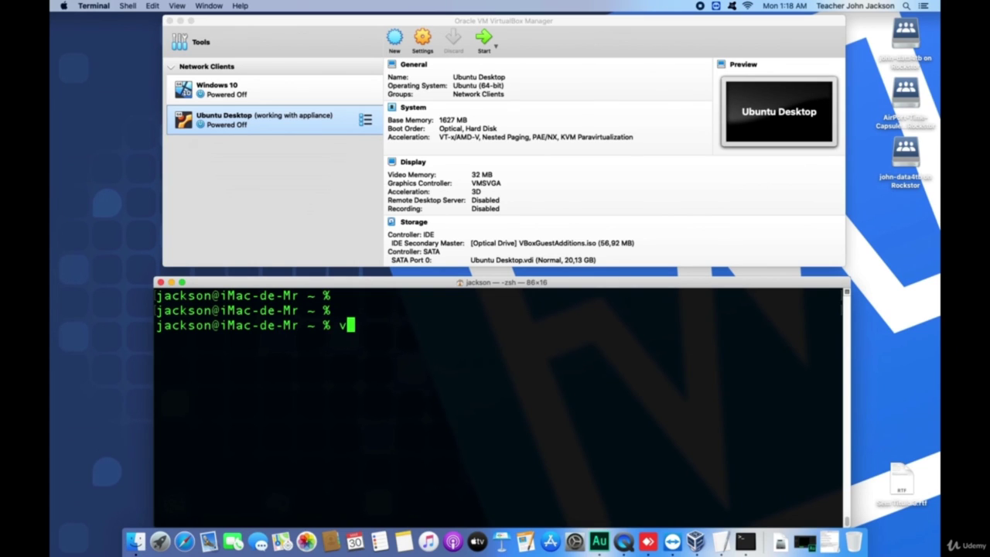
text(manage snap)
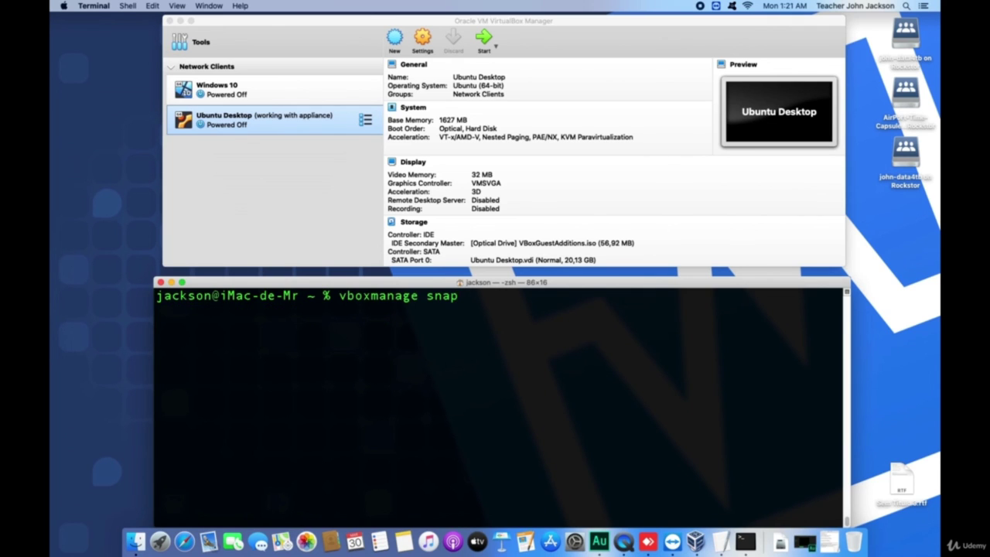
text(s)
text(ho)
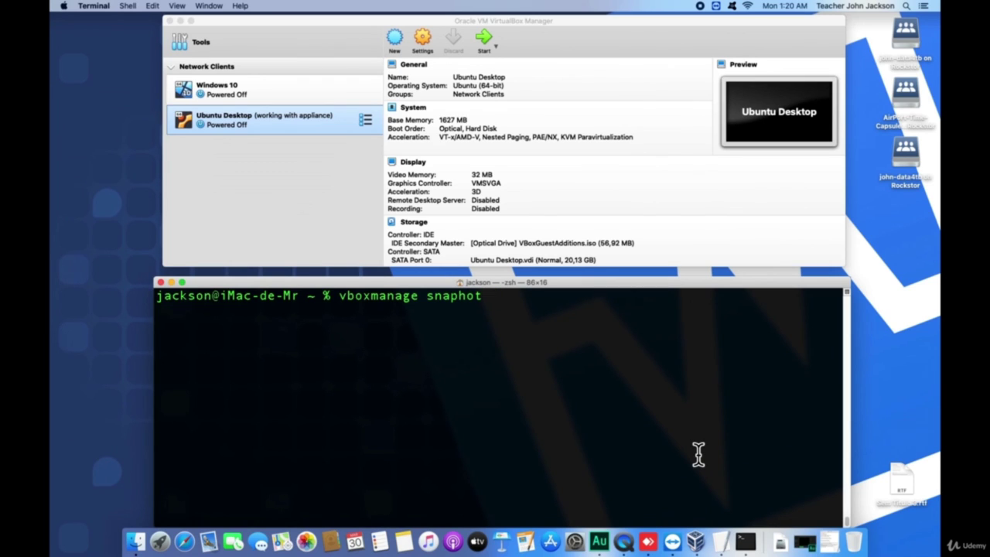
text("")
key(Left)
text(Un)
key(BackSpace)
text(bu)
key(Tab)
text(take )
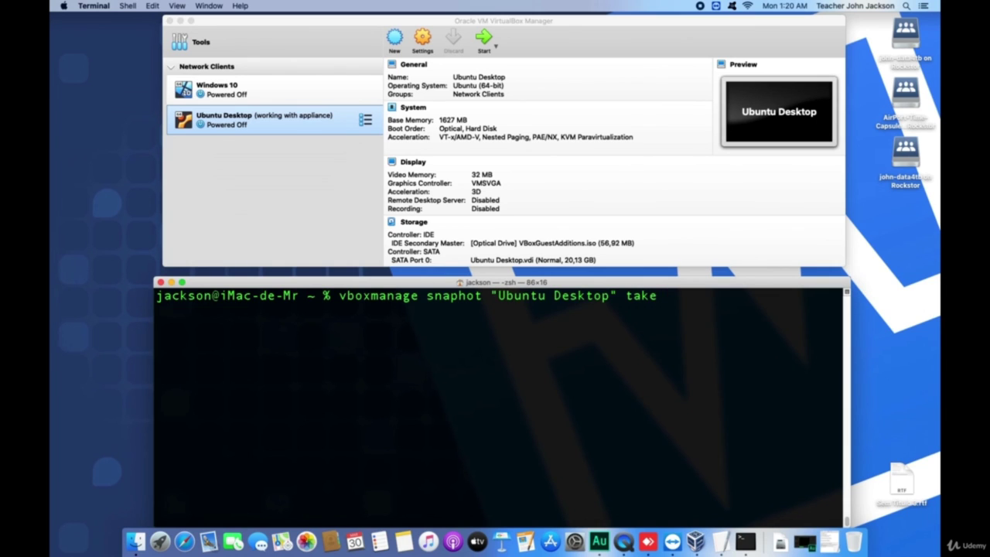
text("")
key(Left)
text(SnapClass)
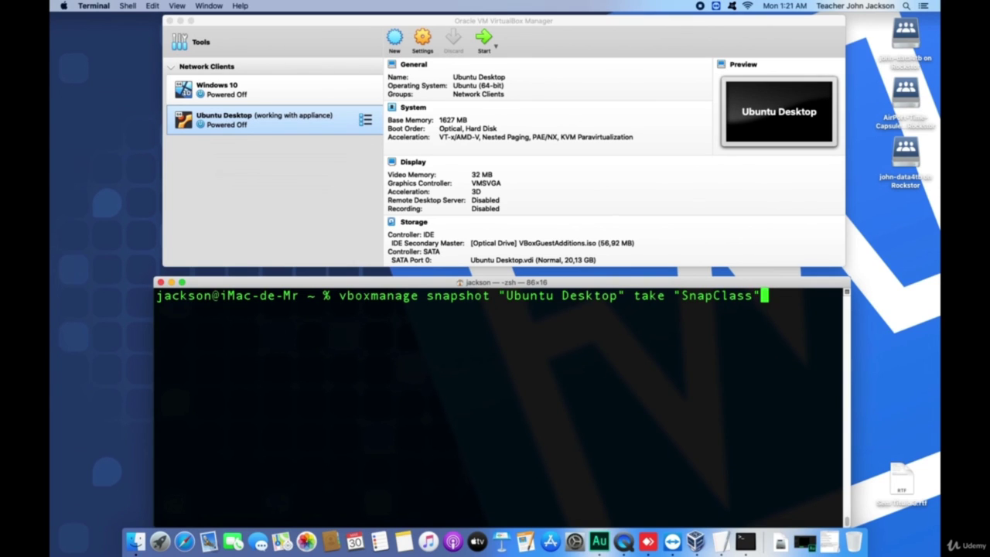
key(Return)
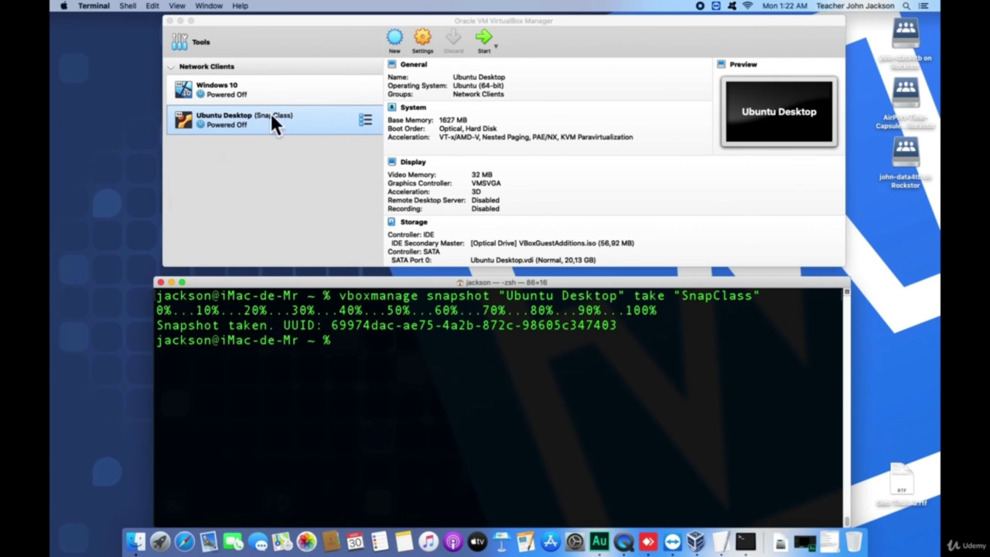
Display Ubuntu Desktop's snapshot list in VirtualBox Manager, select SnapClass, then return to Terminal
click(331, 141)
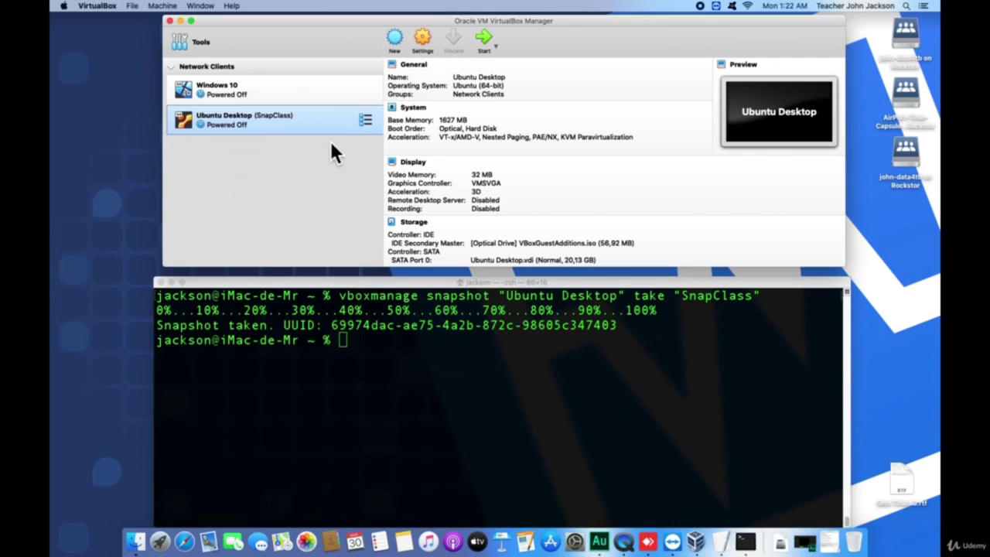
click(365, 122)
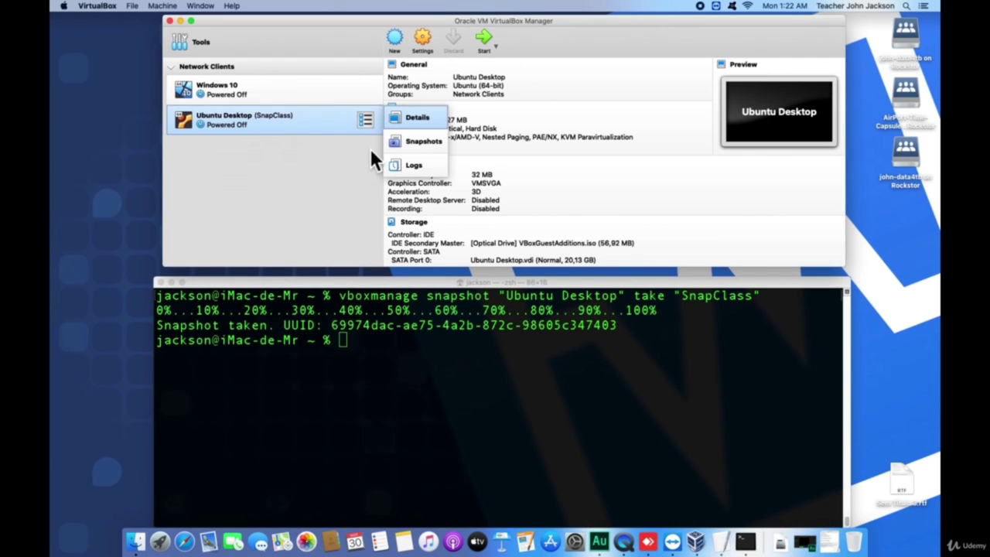
click(430, 149)
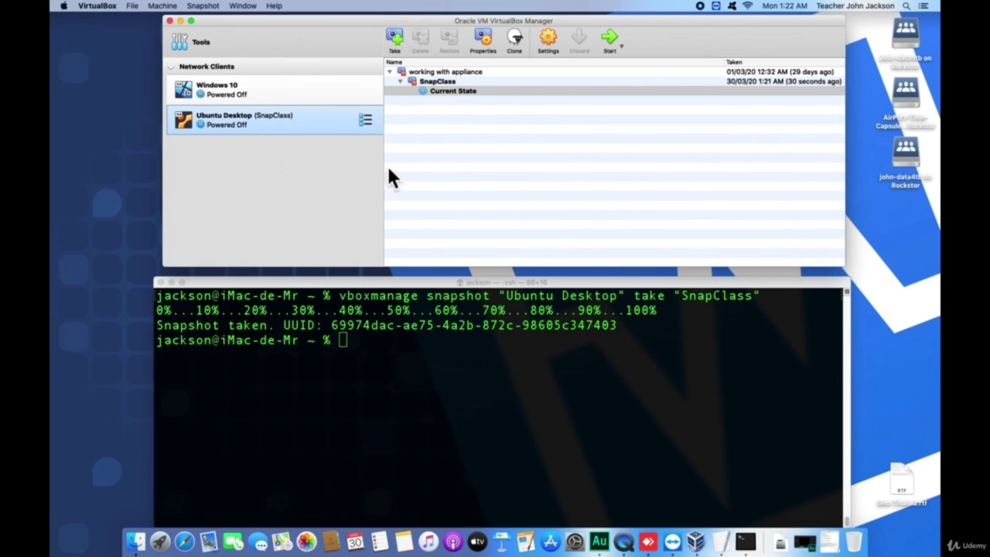
click(465, 83)
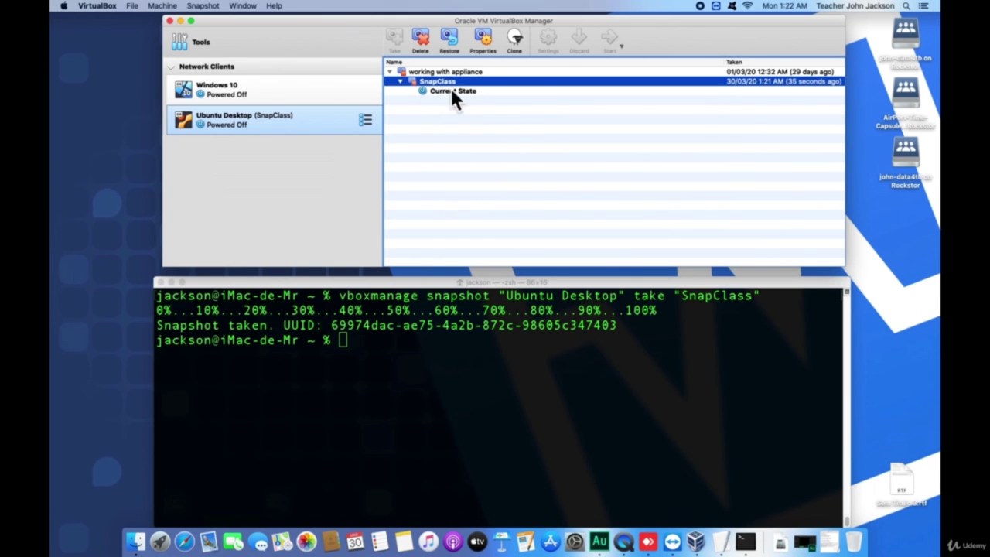
click(532, 355)
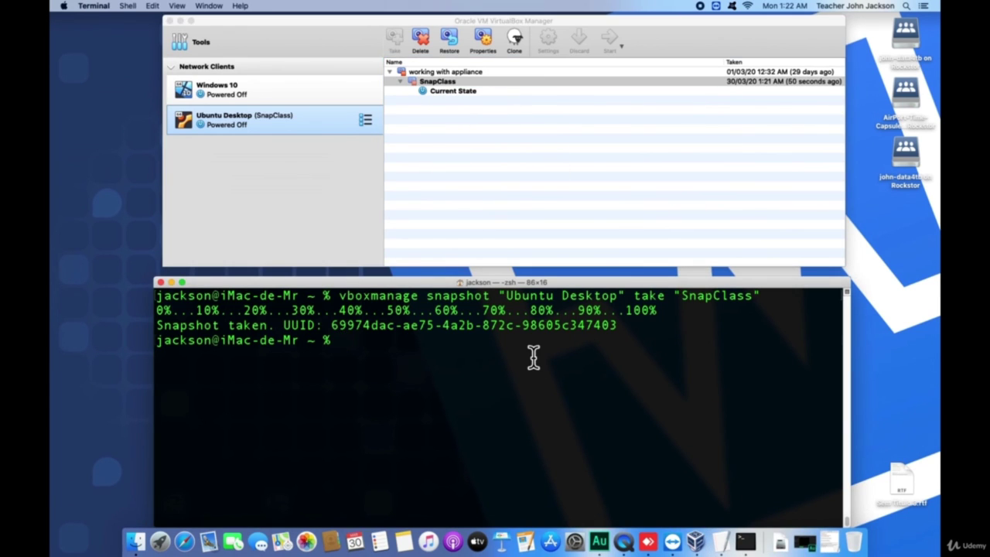
key(Return)
key(Return)
key(Return)
key(Return)
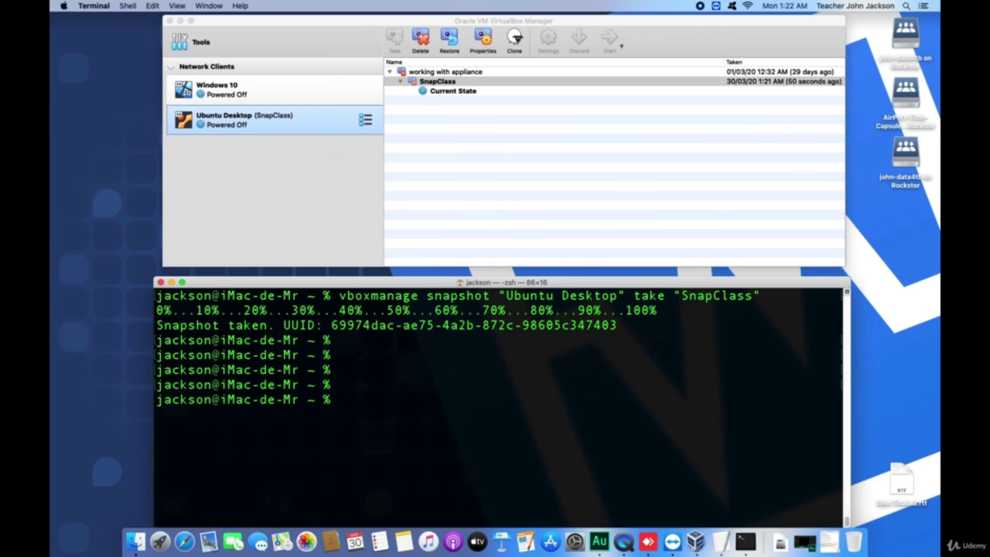